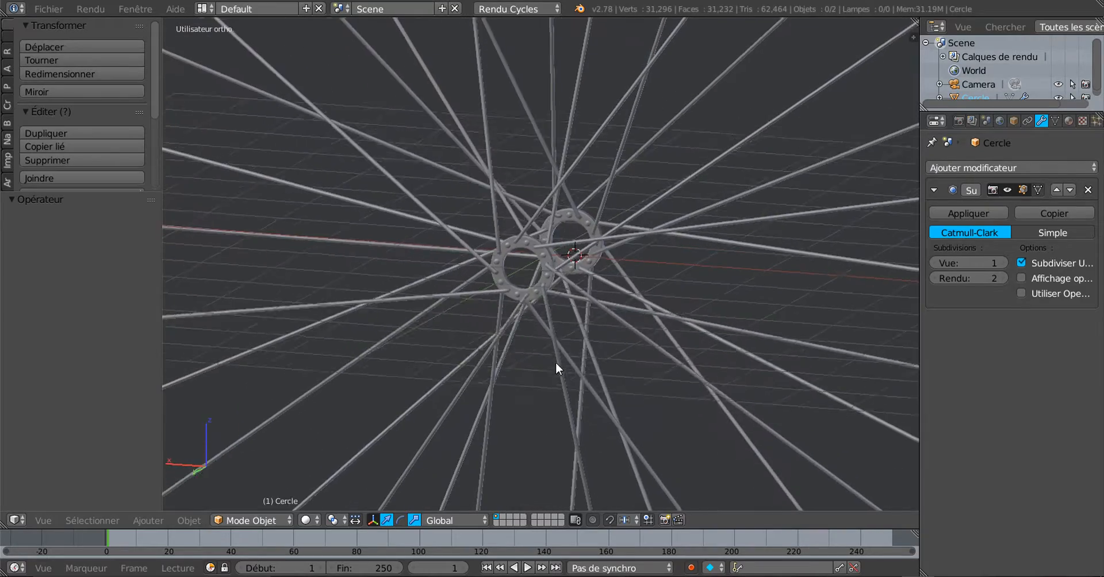
# Step: Examine the wheel's crossed spokes and its two hub flanges from several angles
pyautogui.scroll(3, 559, 296)
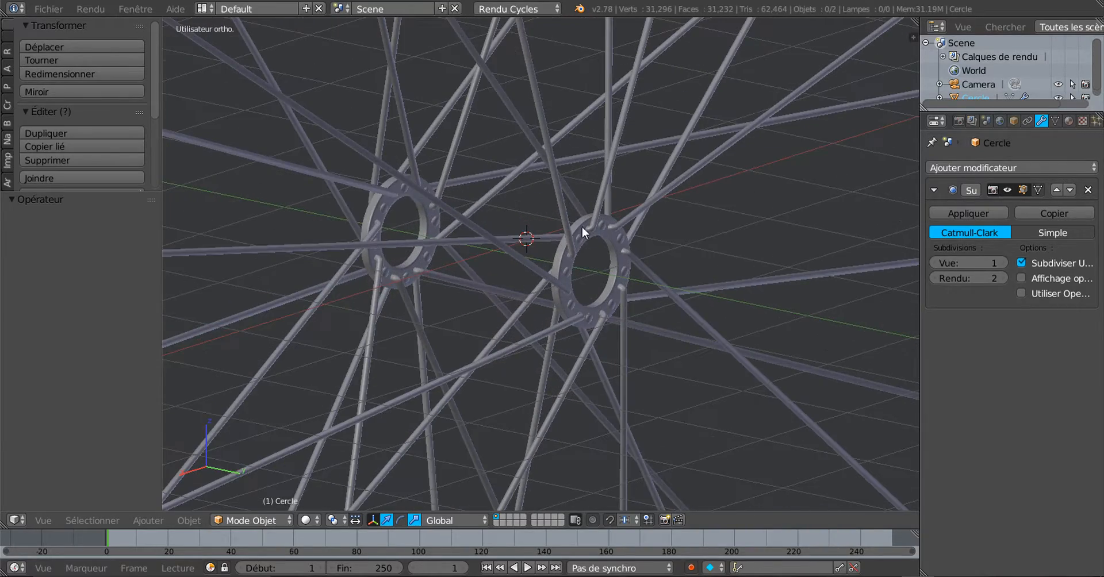
pyautogui.scroll(-5, 632, 305)
pyautogui.moveTo(713, 377); pyautogui.dragTo(773, 373, button='middle')
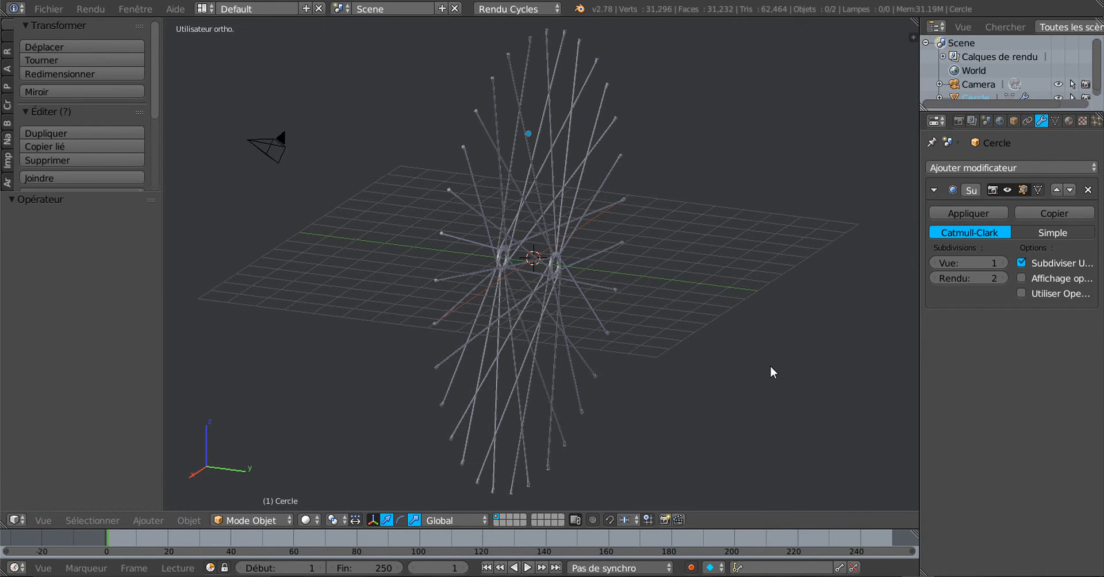
pyautogui.scroll(2, 770, 366)
pyautogui.scroll(-2, 770, 365)
pyautogui.moveTo(768, 365); pyautogui.dragTo(695, 354, button='middle')
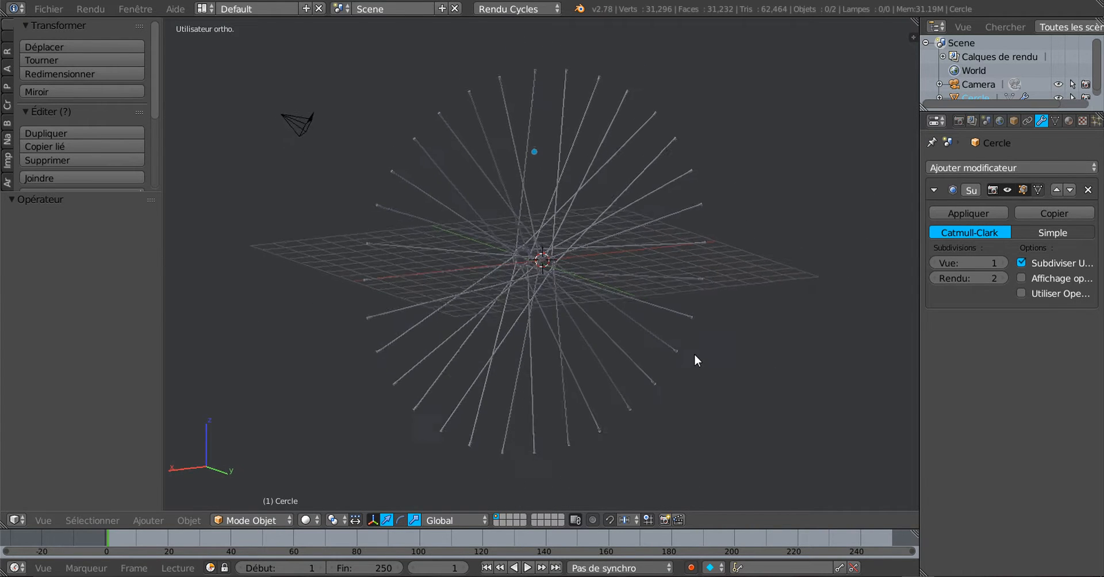
pyautogui.scroll(1, 684, 356)
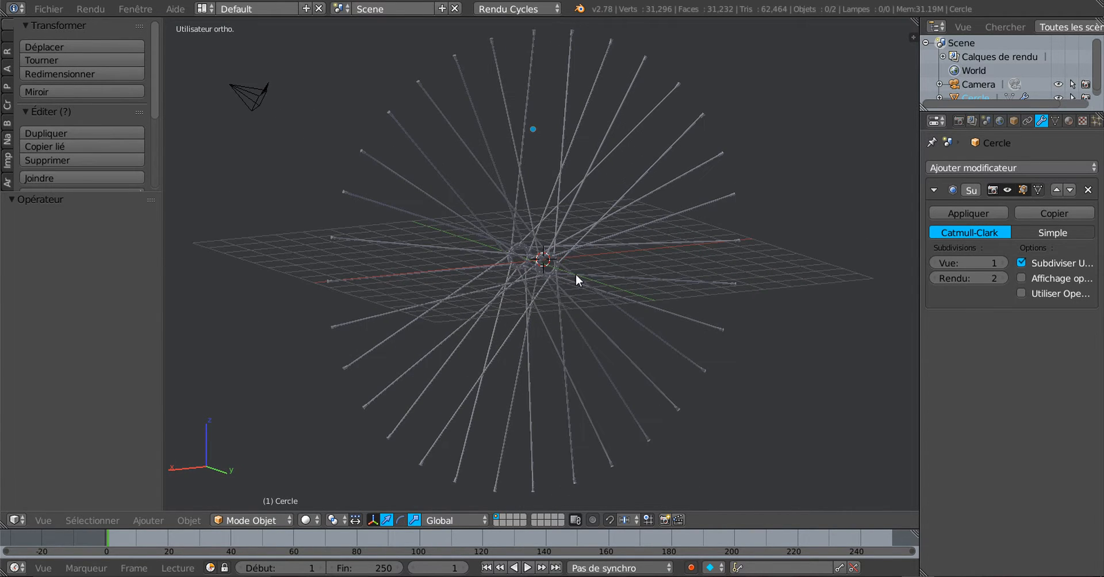
pyautogui.moveTo(582, 295)
pyautogui.mouseDown(button='middle')
pyautogui.moveTo(753, 319)
pyautogui.moveTo(631, 315)
pyautogui.moveTo(694, 324)
pyautogui.moveTo(580, 298)
pyautogui.mouseUp(button='middle')
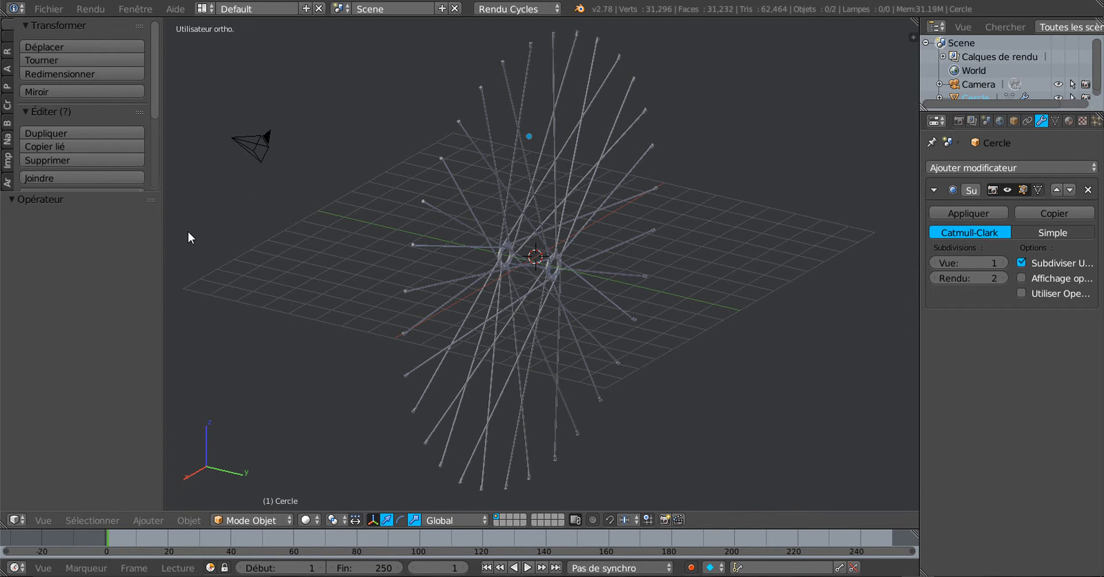
# Step: Select the wheel object and set its origin to its geometry
pyautogui.rightClick(553, 256)
pyautogui.moveTo(419, 316); pyautogui.dragTo(298, 304, button='middle')
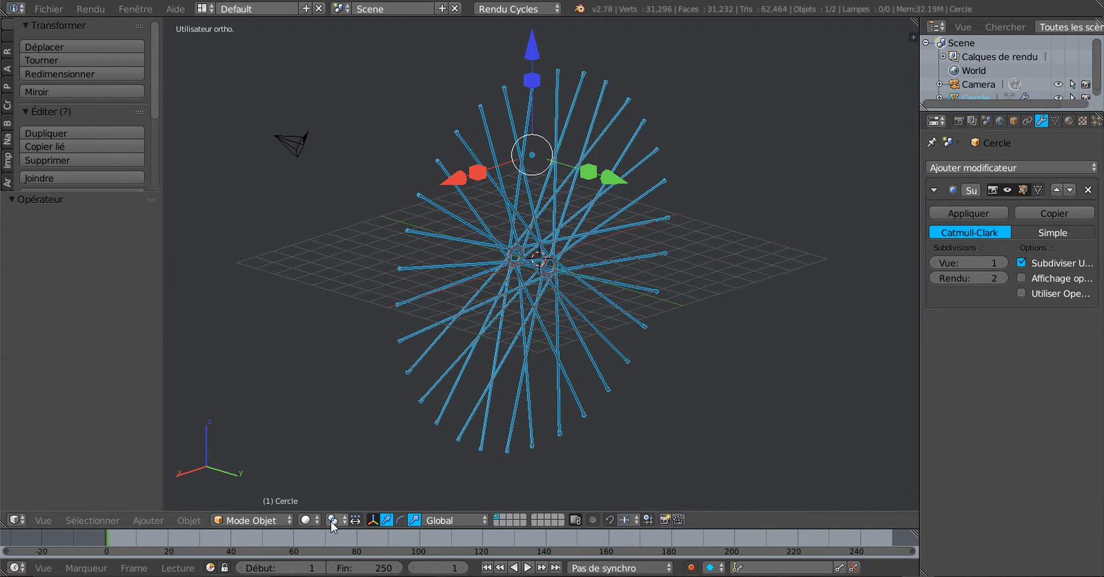
pyautogui.moveTo(162, 263); pyautogui.dragTo(284, 237)
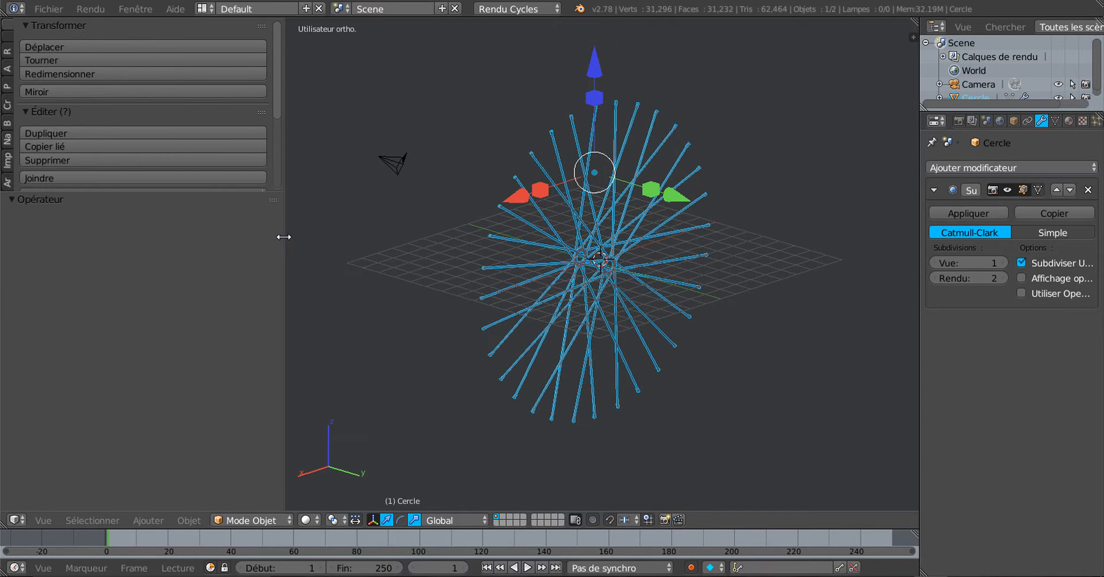
pyautogui.moveTo(150, 193); pyautogui.dragTo(145, 377)
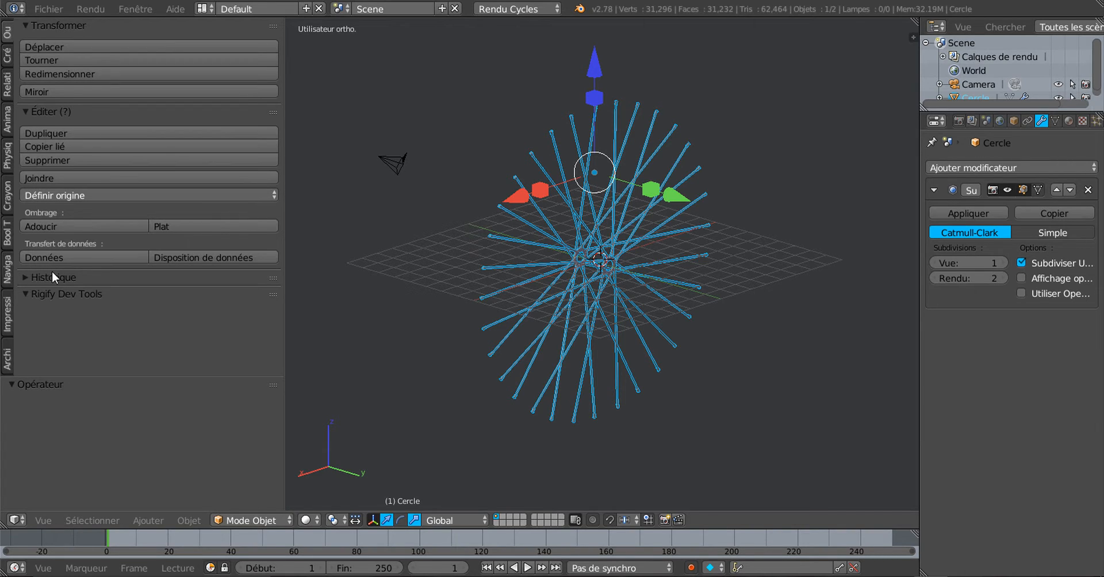
pyautogui.click(50, 196)
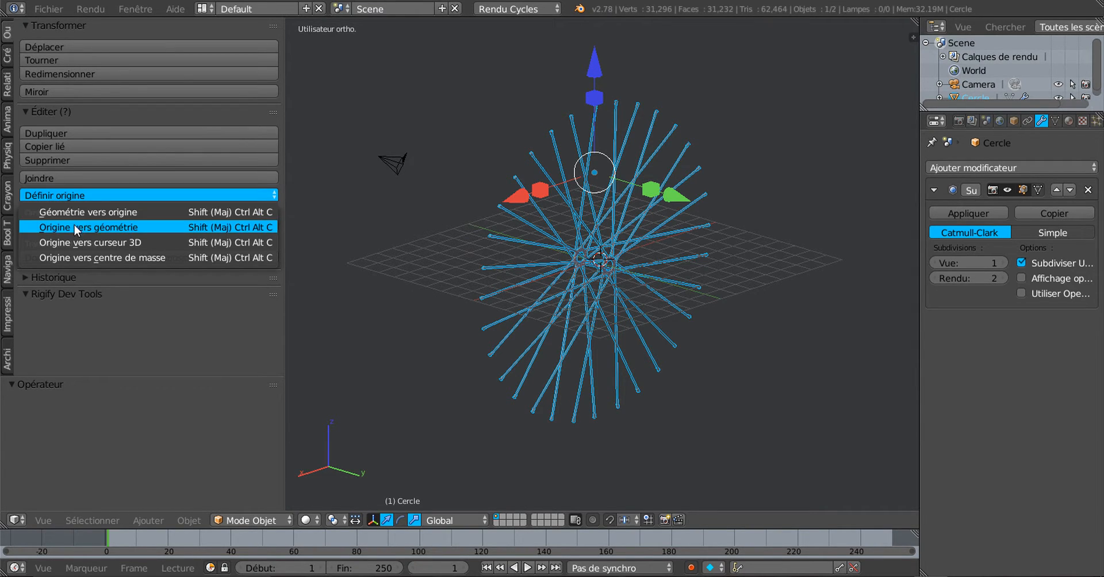
pyautogui.click(99, 224)
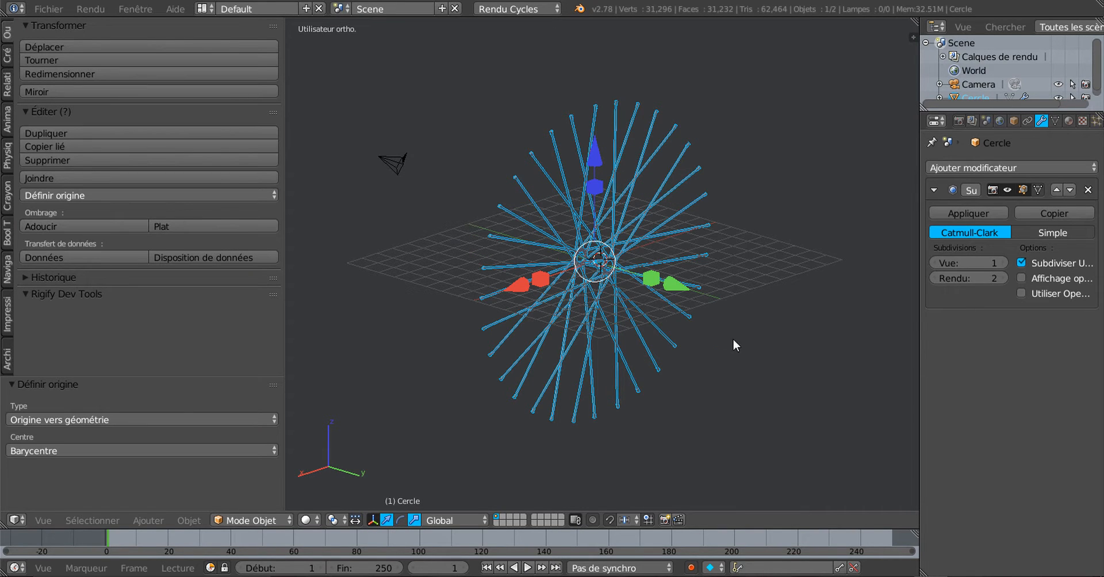
# Step: Try to rotate the wheel around its new origin in front view
pyautogui.press('KP_1')
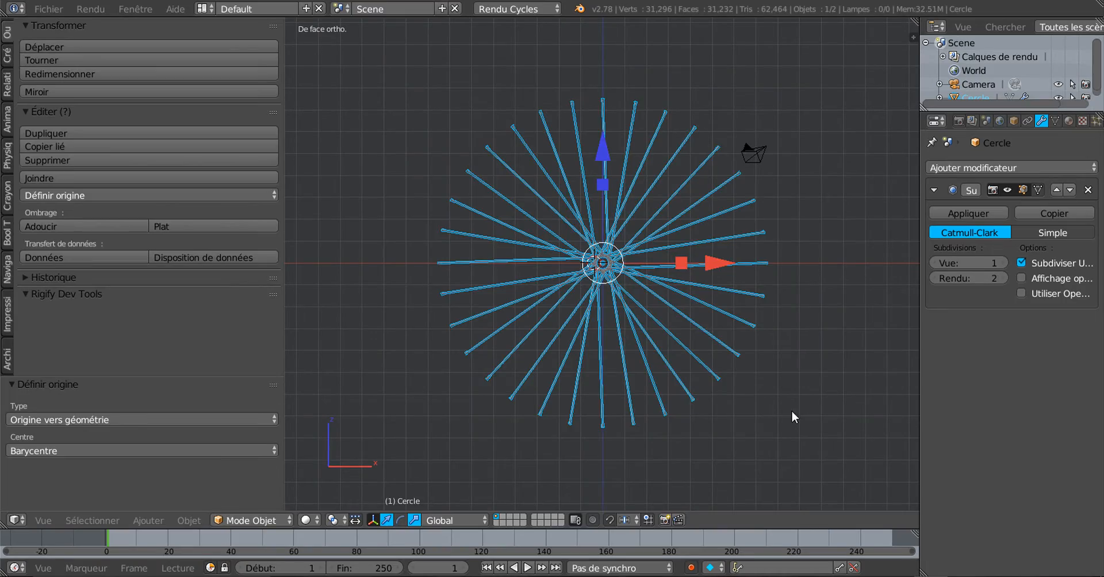
pyautogui.press('r')
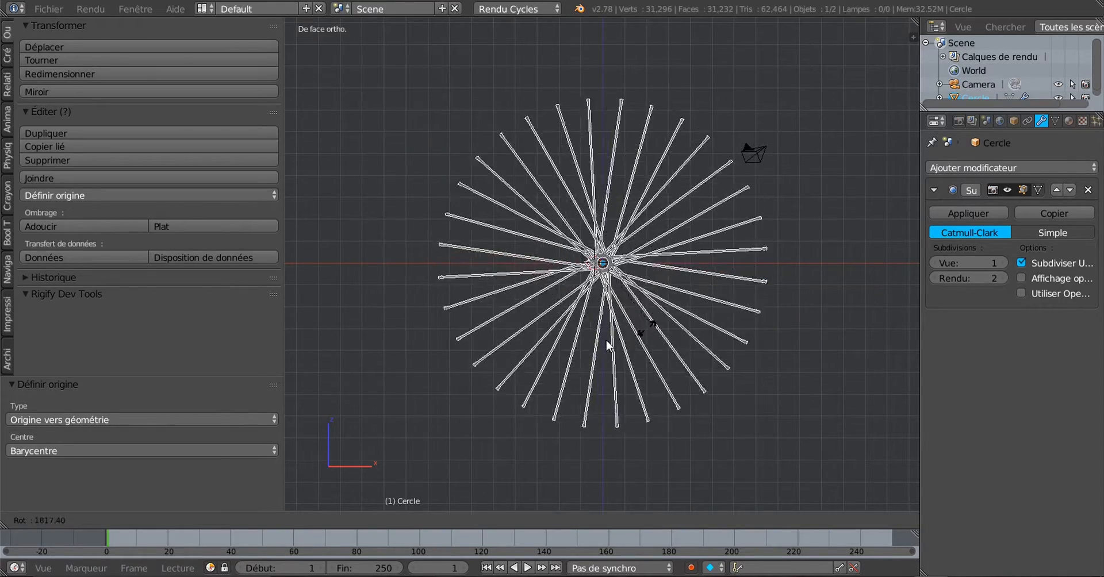
pyautogui.click(673, 168)
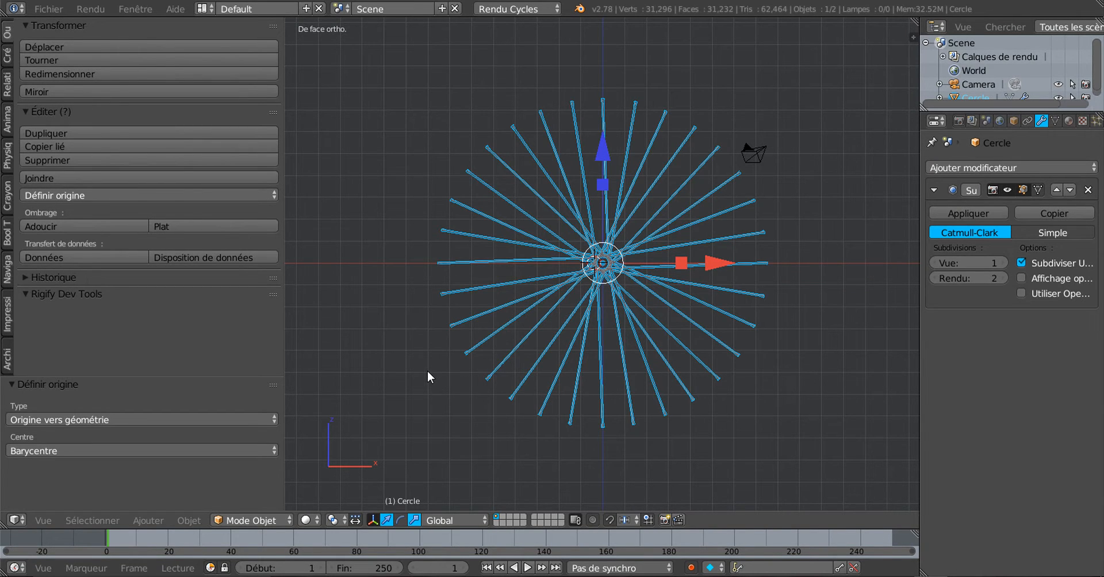
# Step: Scale the whole wheel down uniformly to about 0.233
pyautogui.moveTo(426, 371); pyautogui.dragTo(538, 391, button='middle')
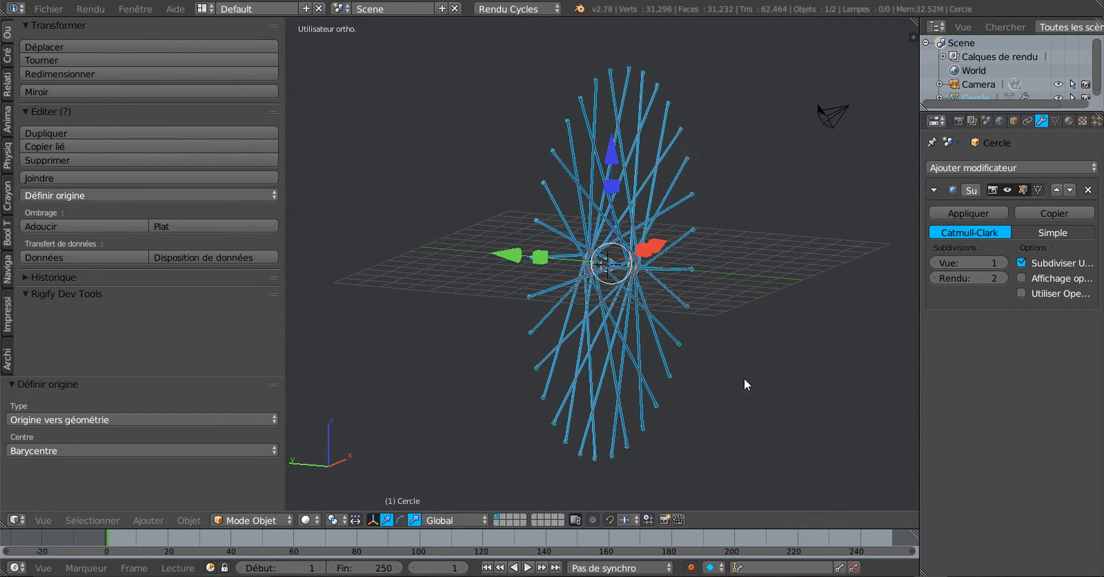
pyautogui.moveTo(743, 378); pyautogui.dragTo(747, 367, button='middle')
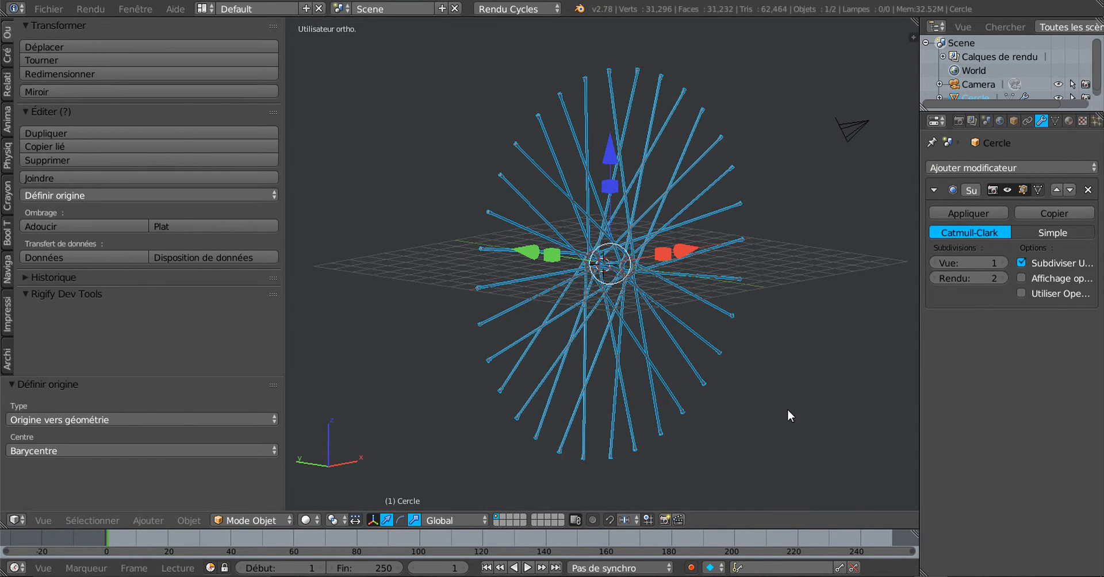
pyautogui.press('s')
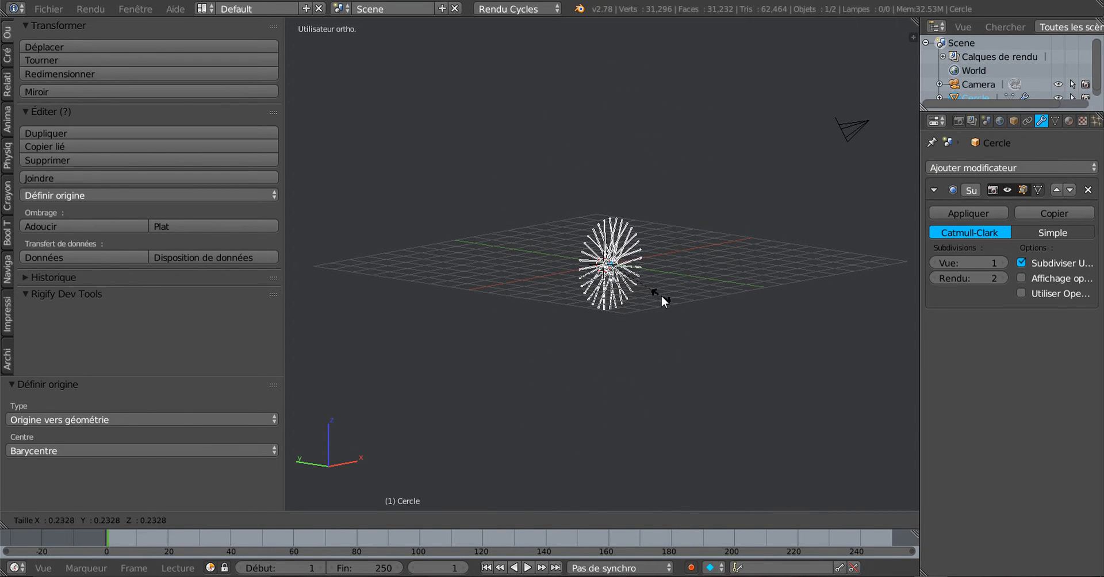
pyautogui.click(660, 295)
# Step: Enter Edit Mode on the wheel mesh near the hub and deselect all geometry
pyautogui.moveTo(701, 330); pyautogui.dragTo(520, 334, button='middle')
pyautogui.scroll(8, 654, 340)
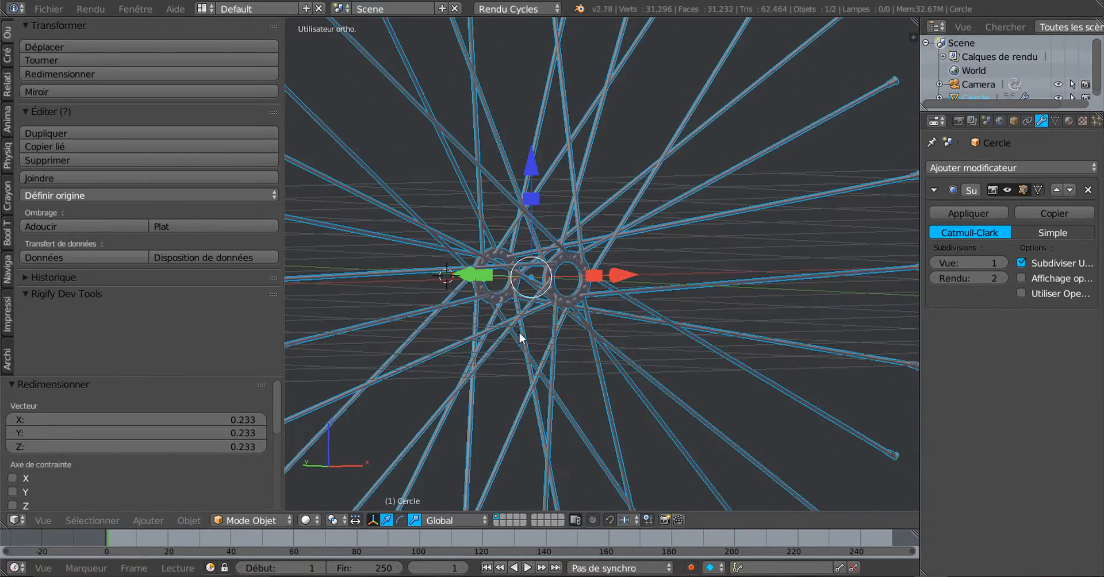
pyautogui.scroll(5, 519, 334)
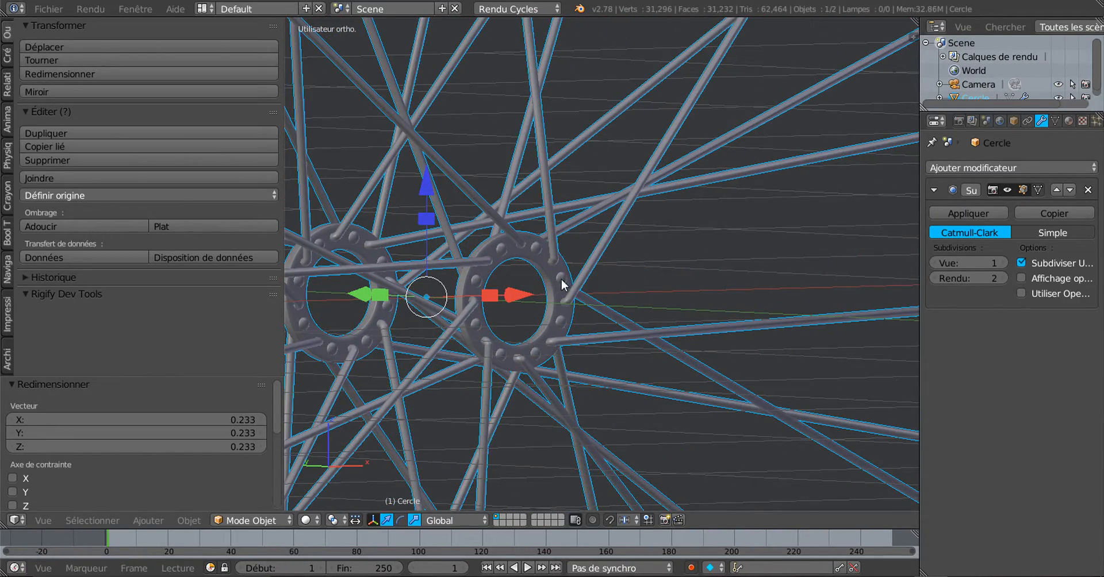
pyautogui.press('Tab')
pyautogui.moveTo(578, 326); pyautogui.dragTo(545, 351, button='middle')
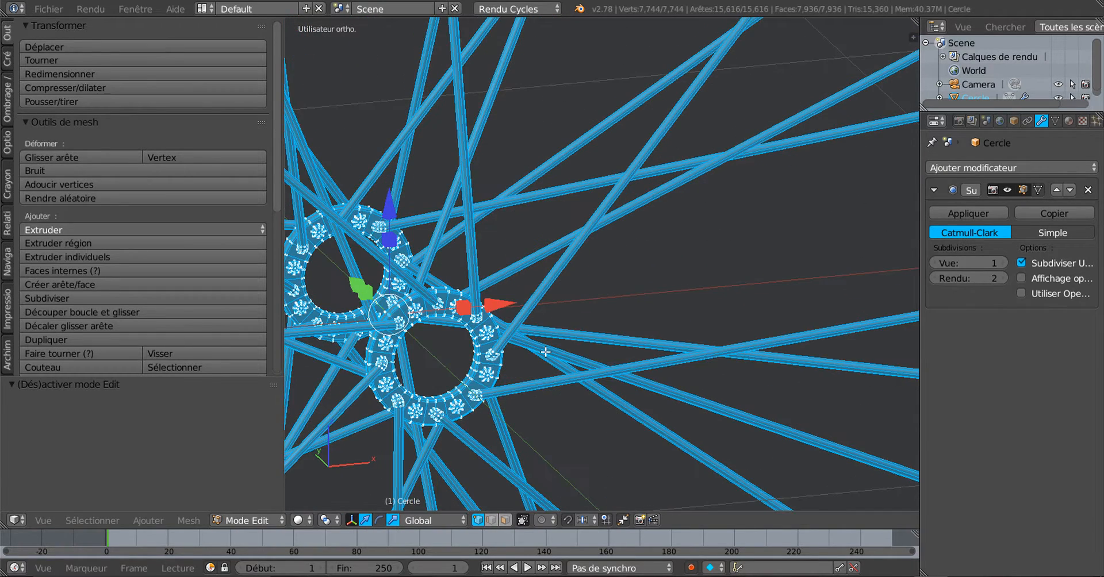
pyautogui.press('z')
pyautogui.press('a')
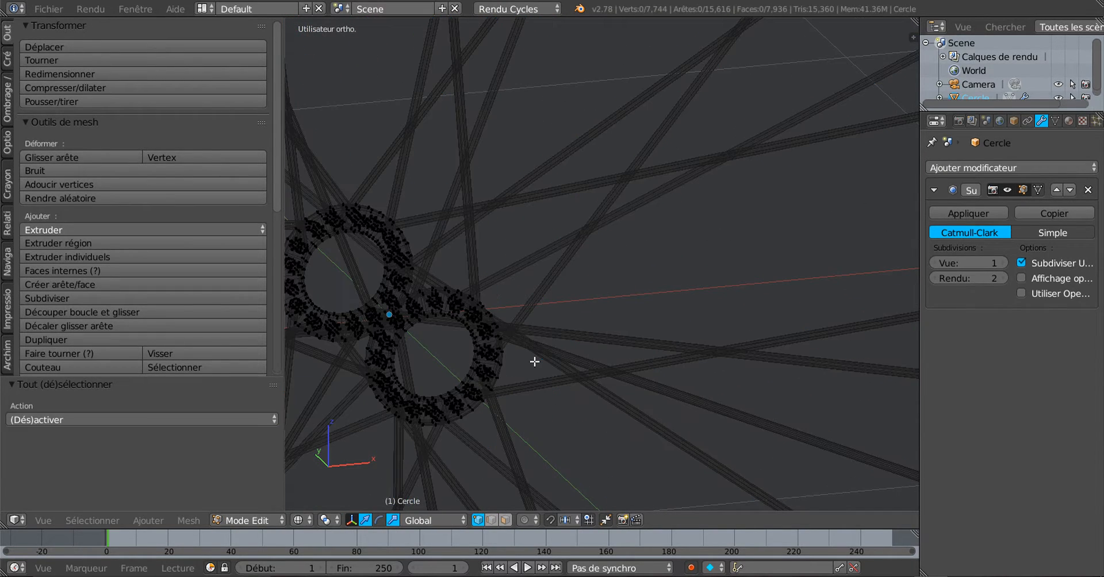
pyautogui.press('z')
# Step: Select the hole's edge loop on the inward-facing side of both hub flanges
pyautogui.moveTo(544, 370)
pyautogui.mouseDown(button='middle')
pyautogui.moveTo(655, 351)
pyautogui.moveTo(615, 340)
pyautogui.mouseUp(button='middle')
pyautogui.scroll(3, 550, 316)
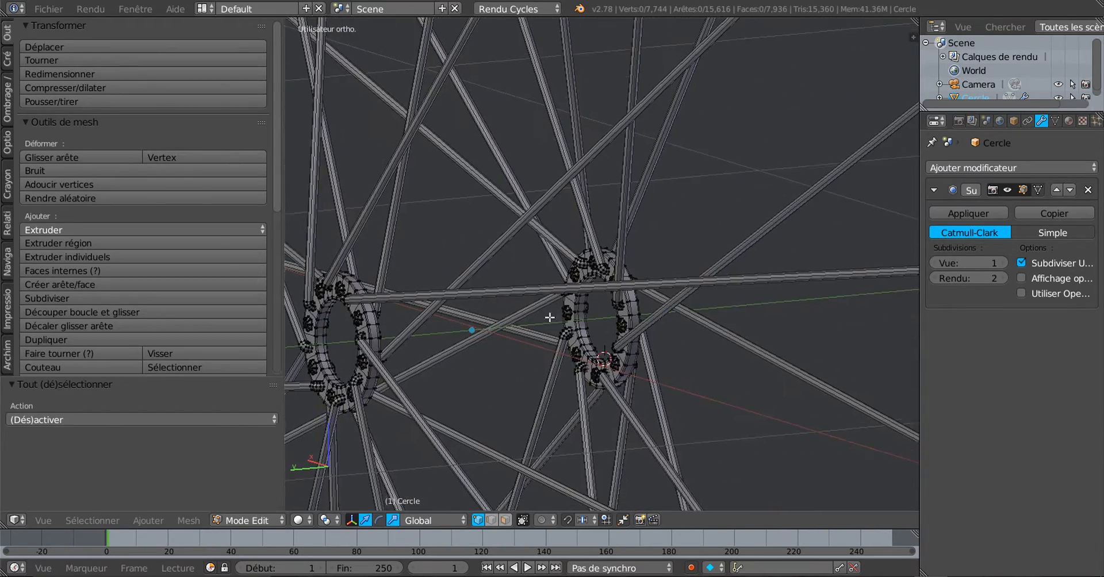
pyautogui.scroll(2, 545, 320)
pyautogui.scroll(4, 623, 287)
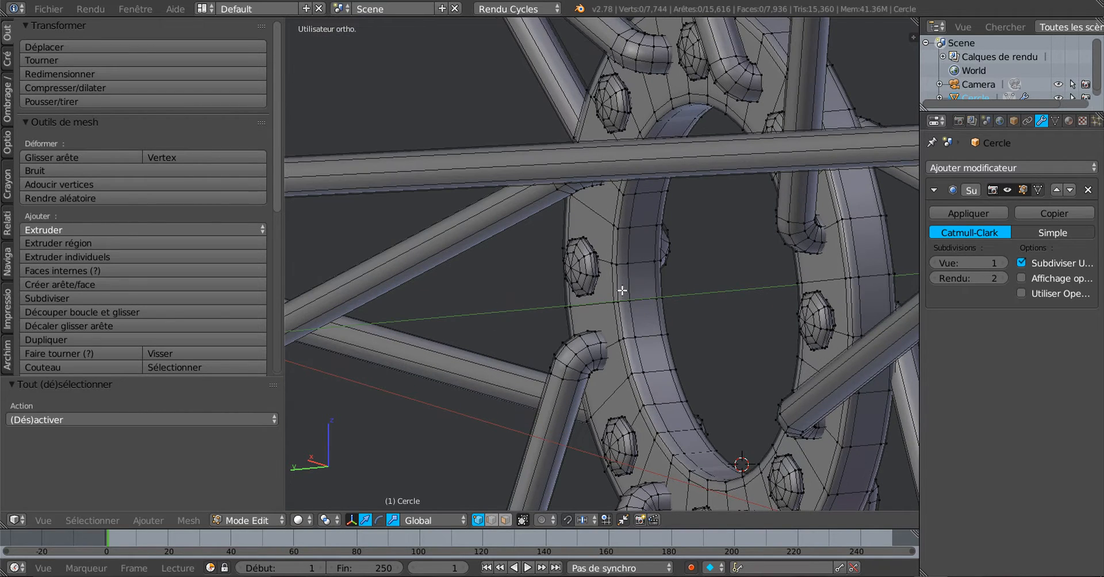
pyautogui.keyDown('alt'); pyautogui.rightClick(621, 283); pyautogui.keyUp('alt')
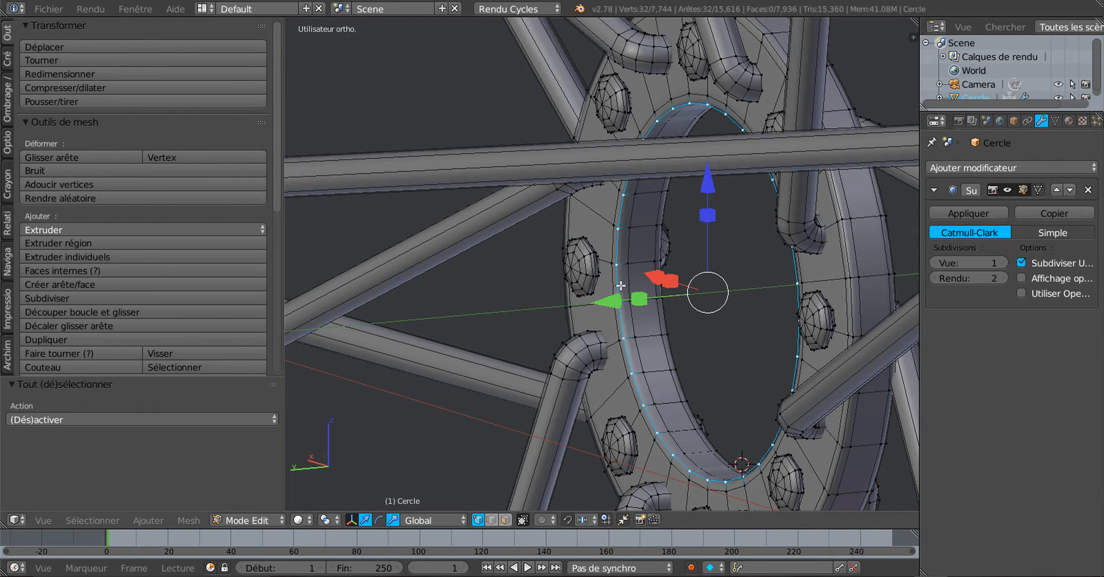
pyautogui.moveTo(621, 286); pyautogui.dragTo(600, 316, button='middle')
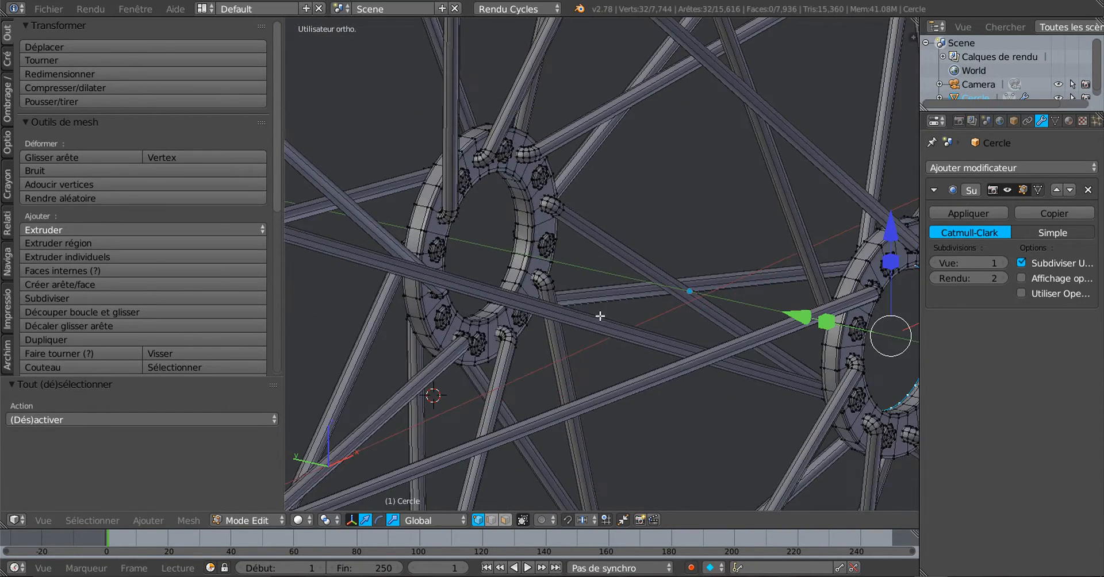
pyautogui.scroll(5, 600, 316)
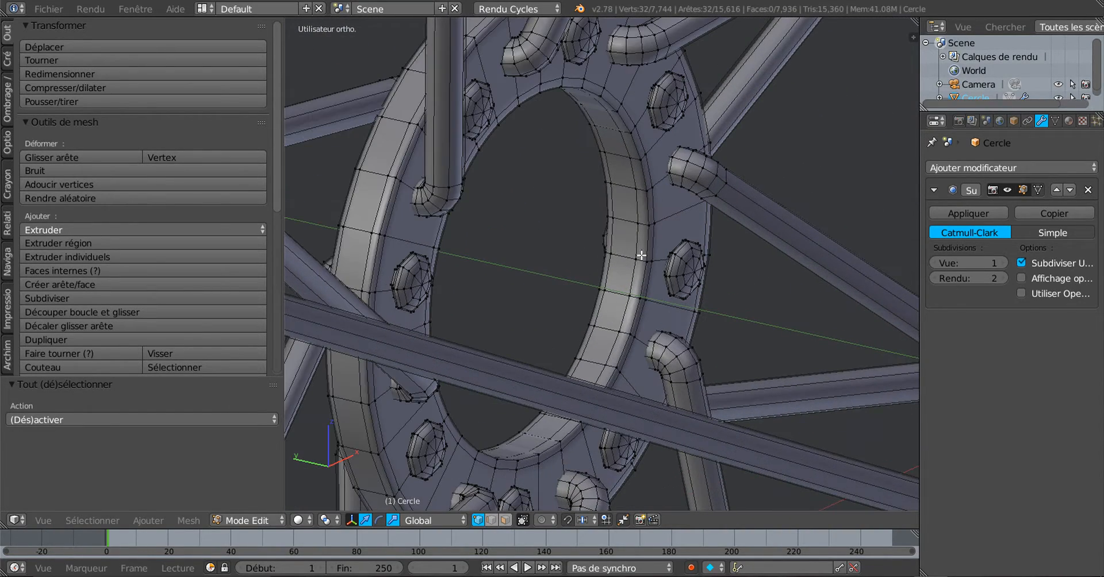
pyautogui.keyDown('alt'); pyautogui.keyDown('shift'); pyautogui.rightClick(646, 202); pyautogui.keyUp('shift'); pyautogui.keyUp('alt')
# Step: Connect the two selected flange loops into a hub tube with the LoopTools Bridge operation
pyautogui.scroll(-5, 646, 202)
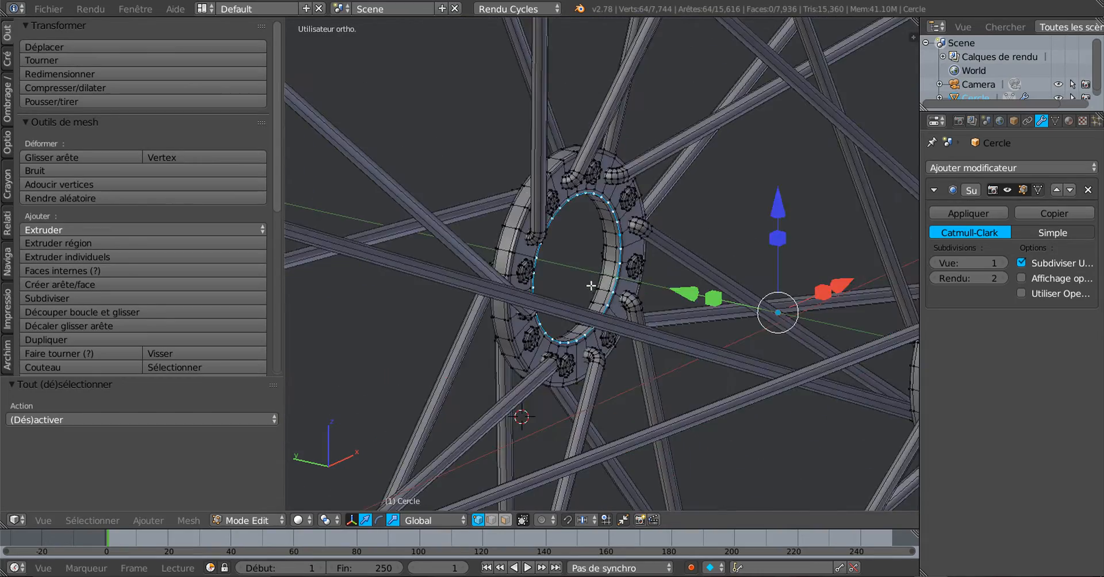
pyautogui.moveTo(646, 201); pyautogui.dragTo(670, 332, button='middle')
pyautogui.scroll(3, 671, 333)
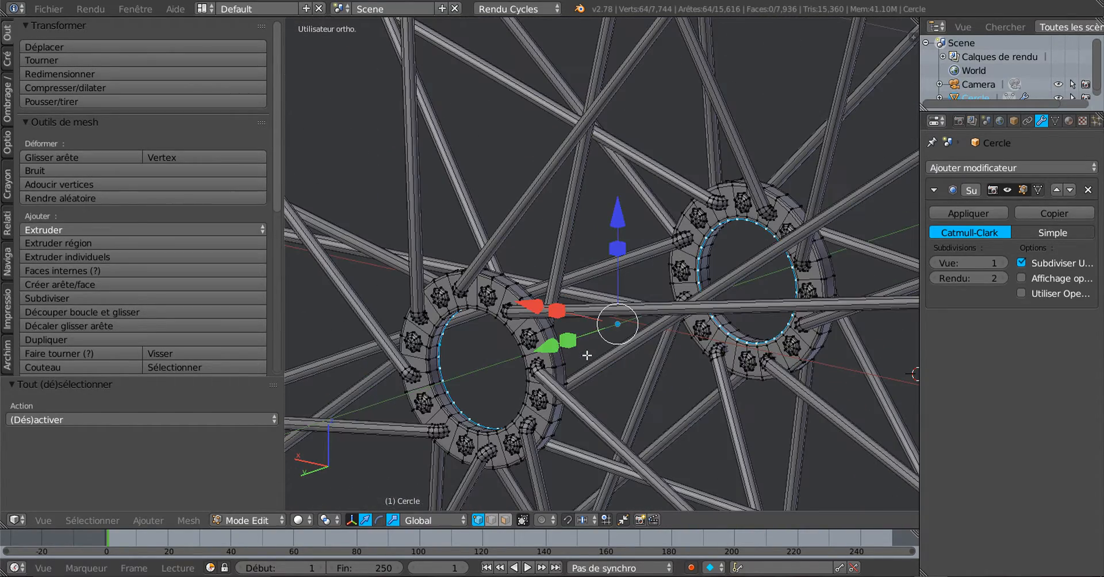
pyautogui.moveTo(278, 198); pyautogui.dragTo(190, 356)
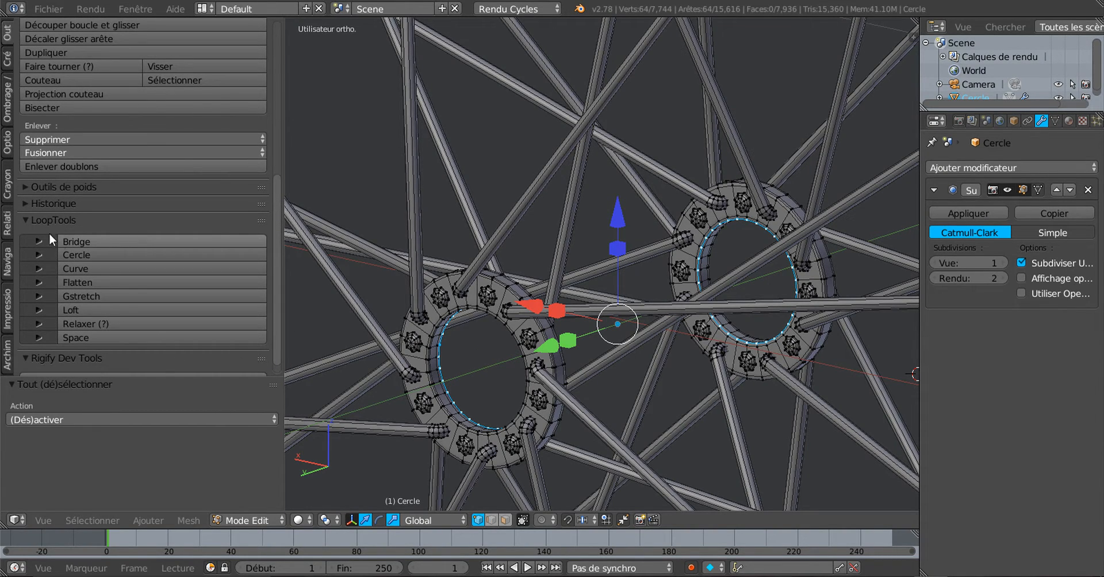
pyautogui.click(130, 243)
# Step: Cut two evenly spaced edge loops around the hub tube without sliding them
pyautogui.moveTo(662, 318); pyautogui.dragTo(583, 300, button='middle')
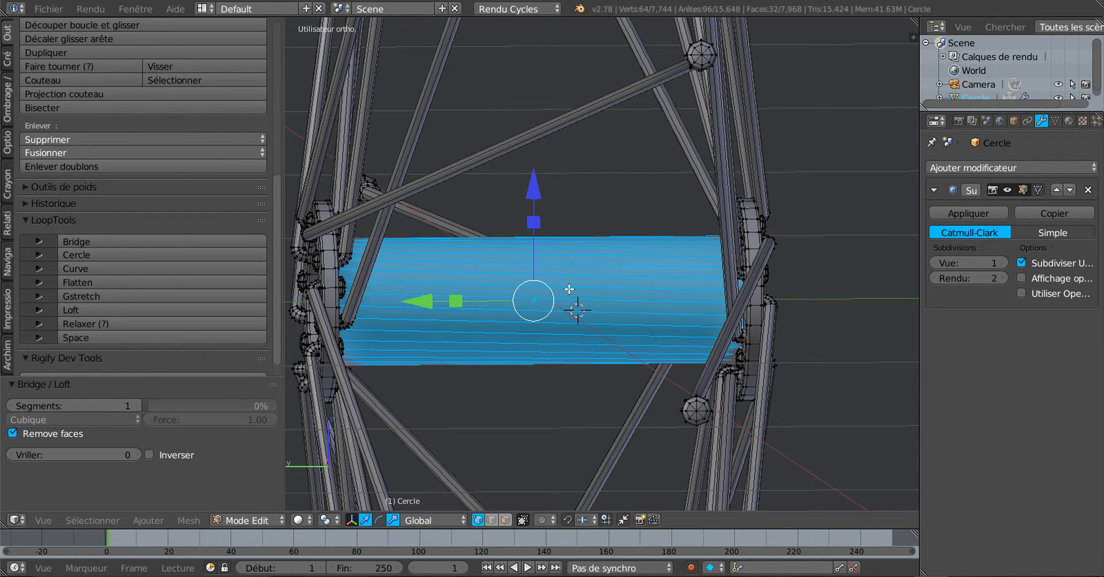
pyautogui.hotkey('ctrl', 'r')
pyautogui.scroll(1, 570, 289)
pyautogui.click(569, 289)
pyautogui.rightClick(569, 289)
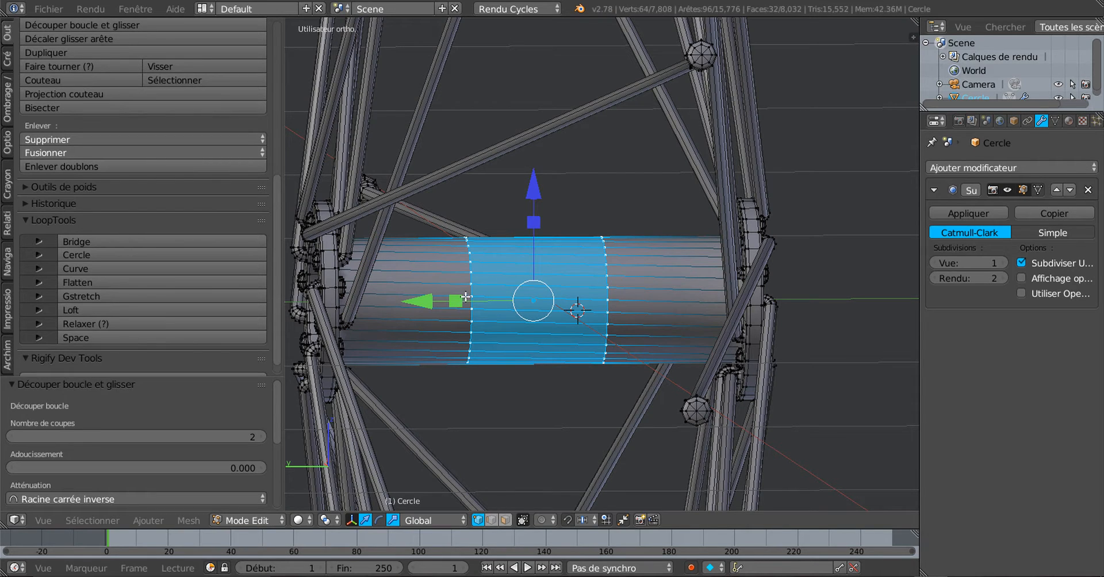
# Step: Spread the two new loops towards the flanges by scaling them along Y by about 2.42 and again by about 1.047
pyautogui.press('s')
pyautogui.press('x')
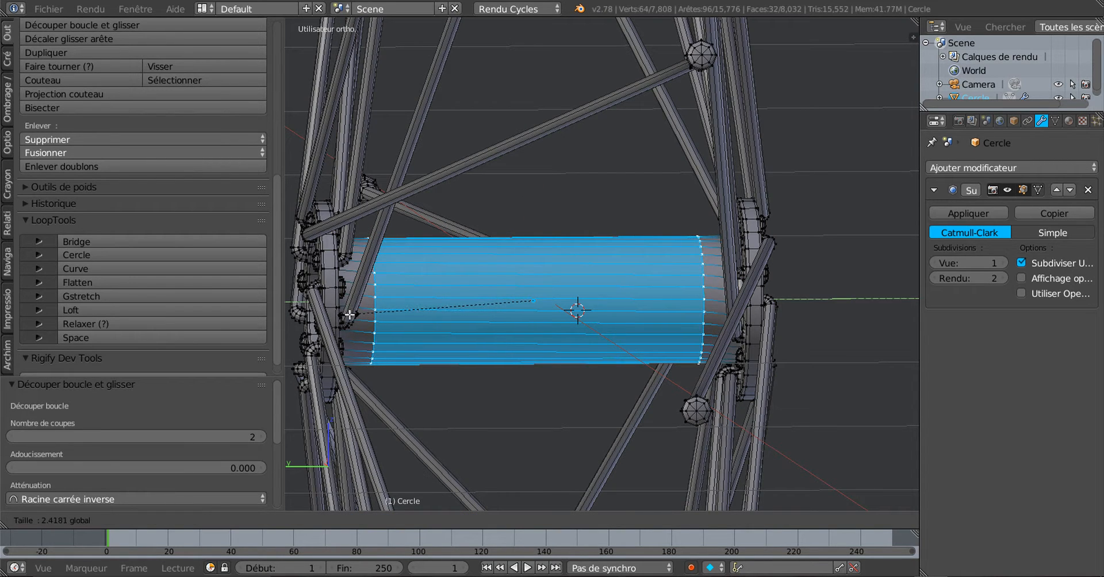
pyautogui.click(348, 316)
pyautogui.moveTo(484, 330); pyautogui.dragTo(507, 383, button='middle')
pyautogui.scroll(1, 532, 331)
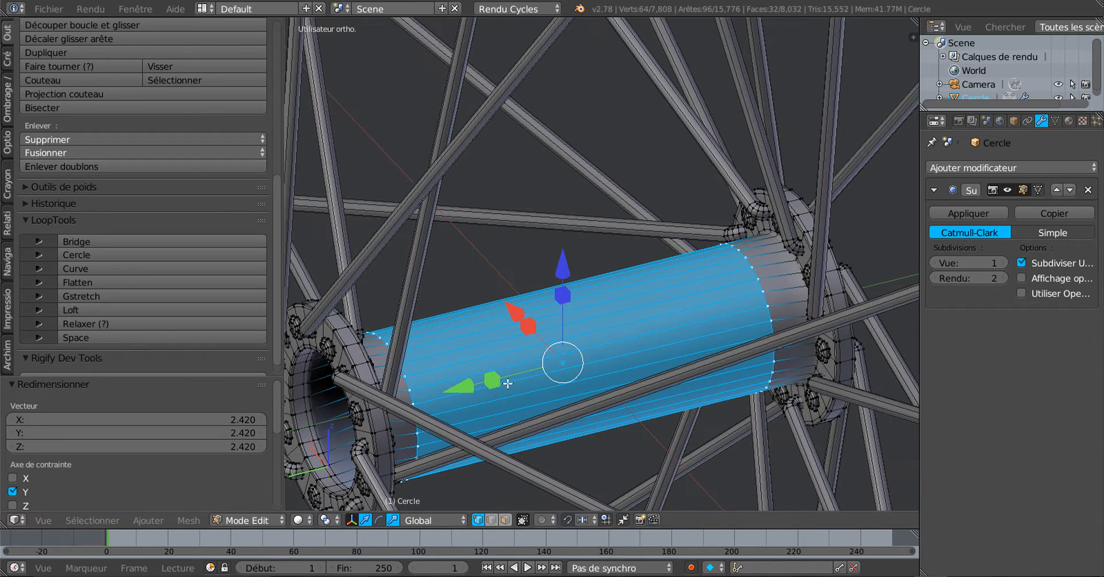
pyautogui.press('s')
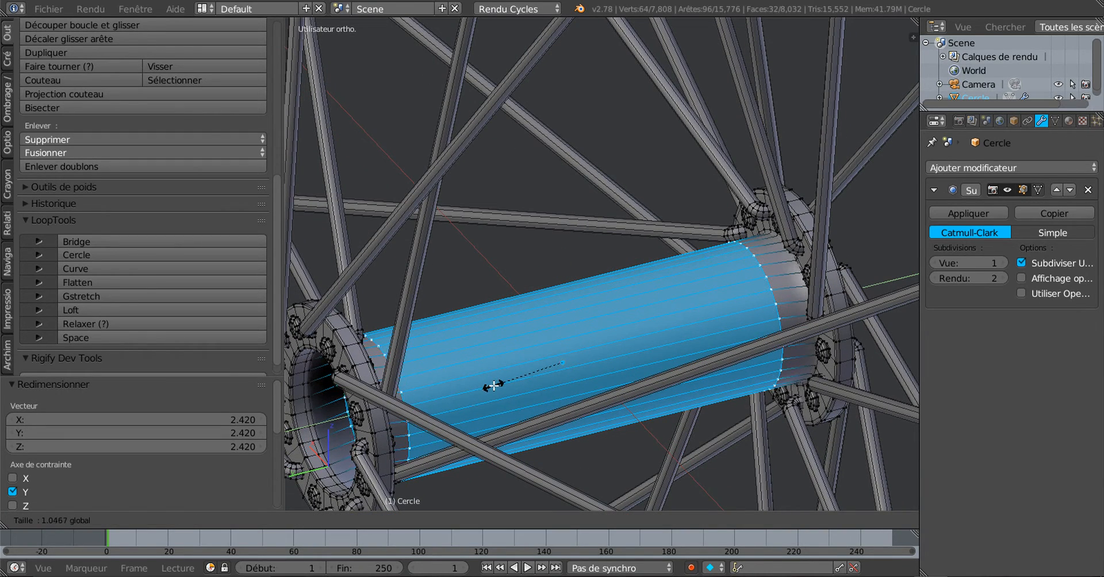
pyautogui.click(493, 386)
# Step: Set the pivot point to individual origins and scale the two selected tube loops uniformly to about 0.463
pyautogui.moveTo(602, 375)
pyautogui.mouseDown(button='middle')
pyautogui.moveTo(567, 383)
pyautogui.moveTo(606, 381)
pyautogui.mouseUp(button='middle')
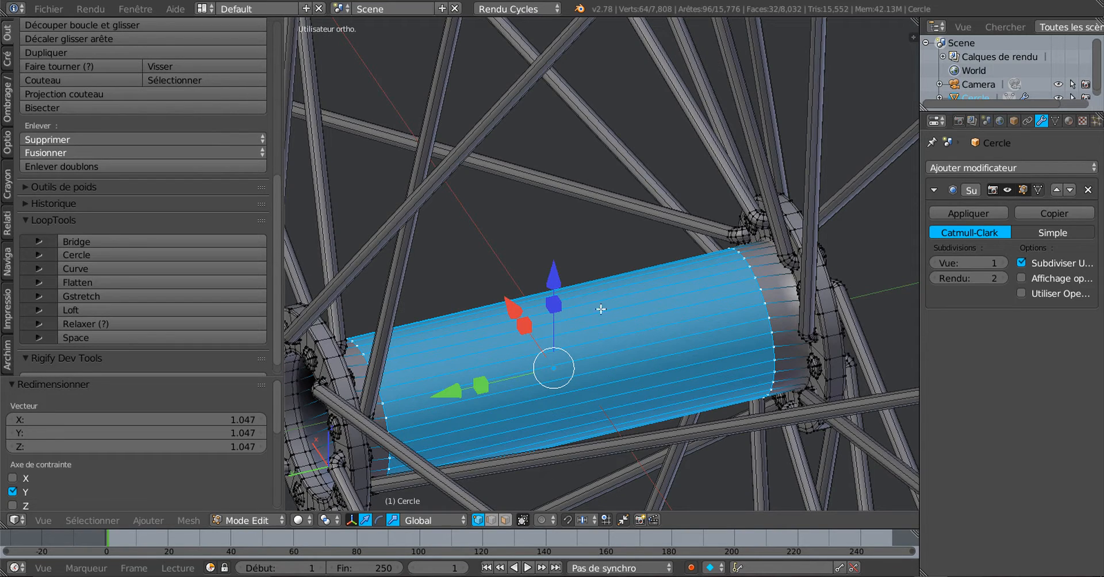
pyautogui.click(326, 521)
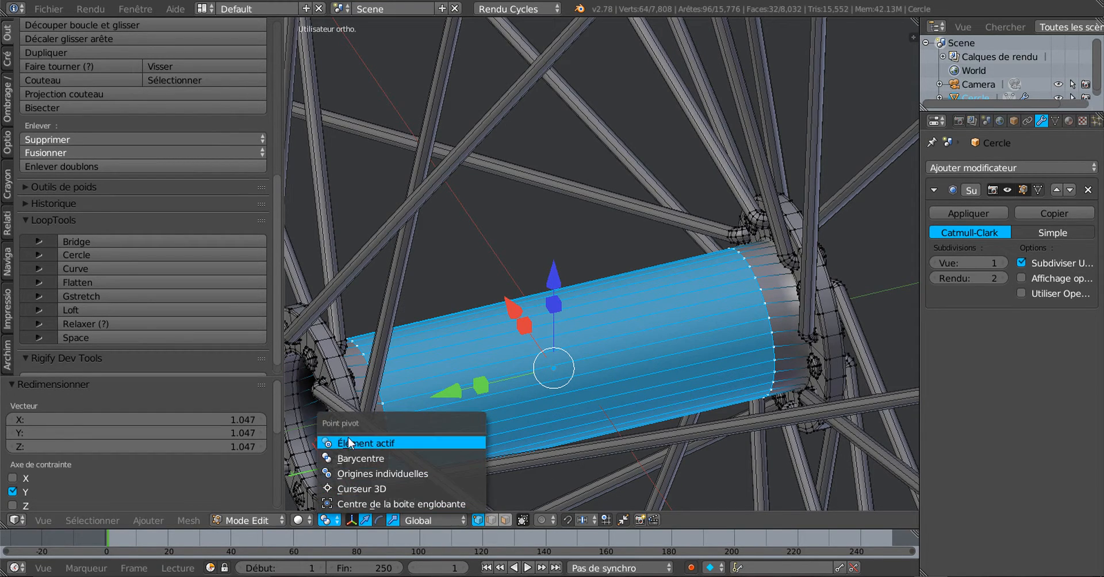
pyautogui.click(365, 473)
pyautogui.press('s')
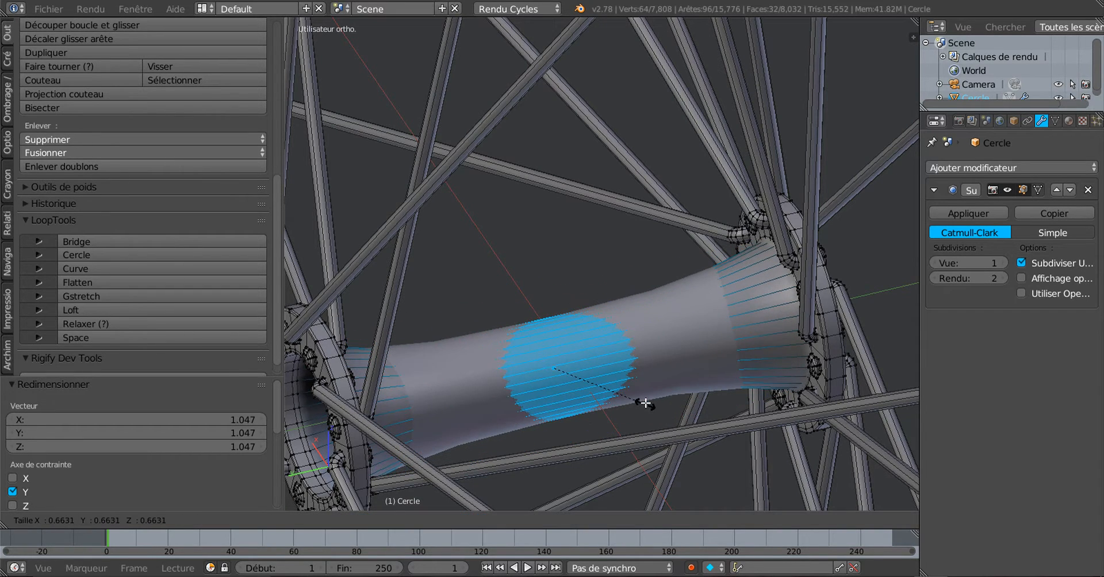
pyautogui.click(615, 368)
pyautogui.scroll(-3, 601, 368)
pyautogui.moveTo(602, 368); pyautogui.dragTo(631, 334, button='middle')
pyautogui.scroll(5, 631, 334)
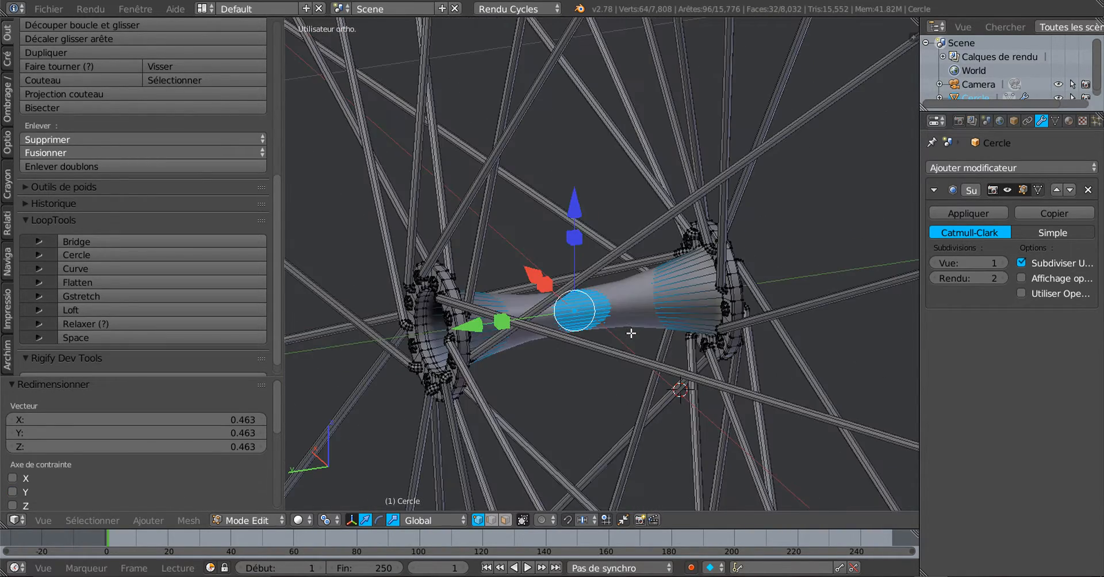
# Step: Set the Subdivision modifier's viewport level to 0, comparing the hub tube's shape with level 1
pyautogui.click(933, 263)
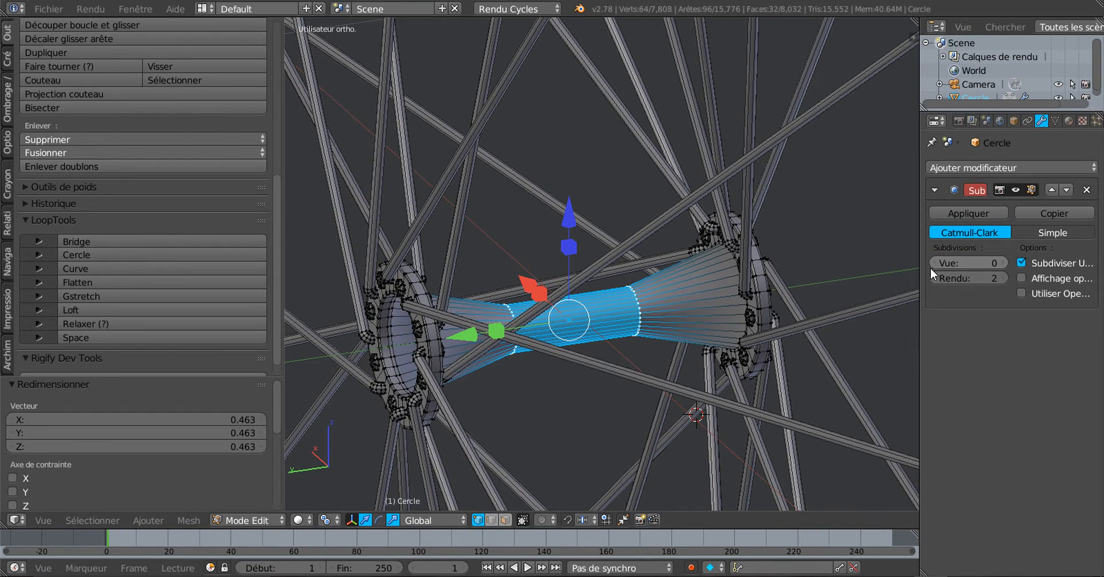
pyautogui.moveTo(748, 325); pyautogui.dragTo(762, 323, button='middle')
pyautogui.moveTo(691, 327); pyautogui.dragTo(692, 338, button='middle')
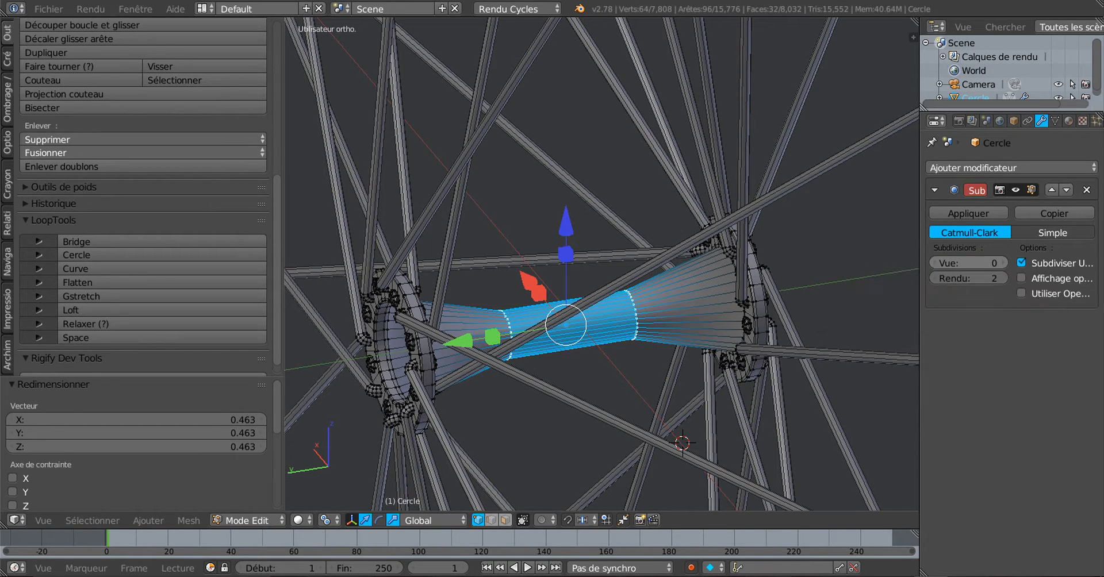
pyautogui.click(1003, 263)
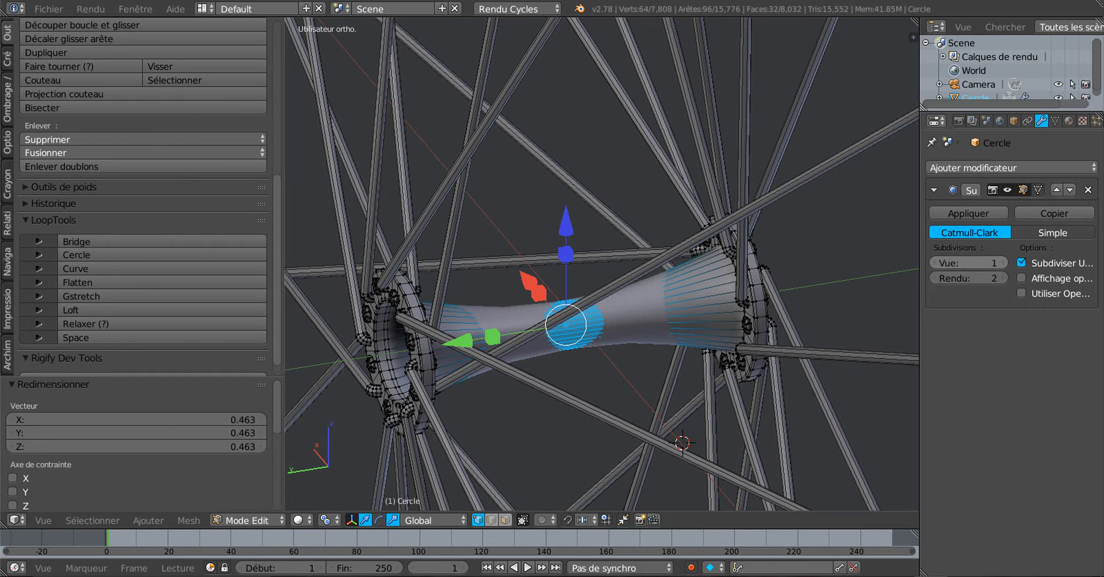
pyautogui.click(936, 262)
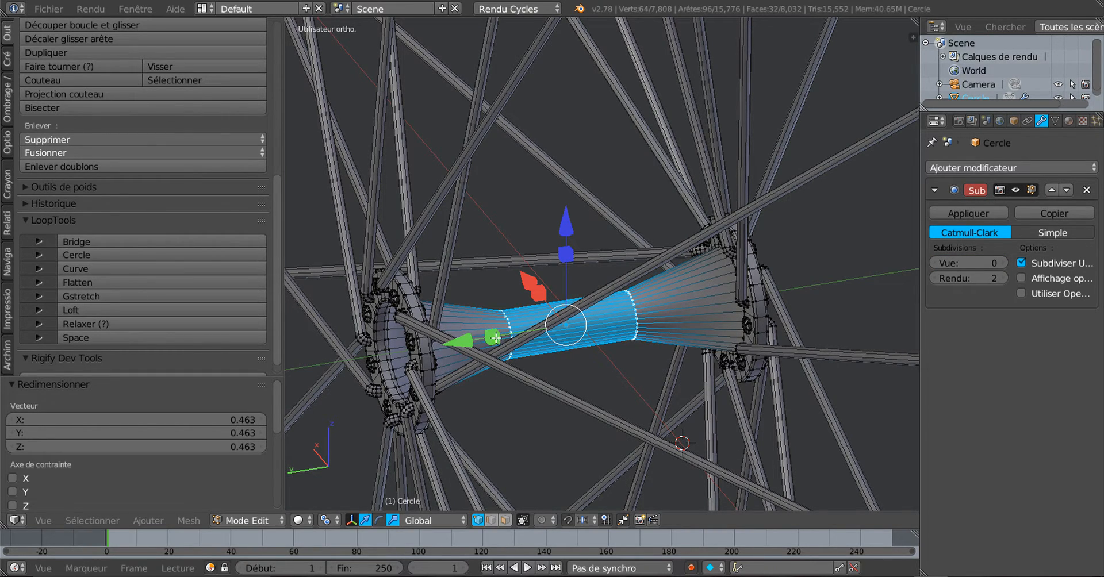
# Step: Spread the two narrowed tube loops towards the flanges by scaling them along Y by about 2.158
pyautogui.press('s')
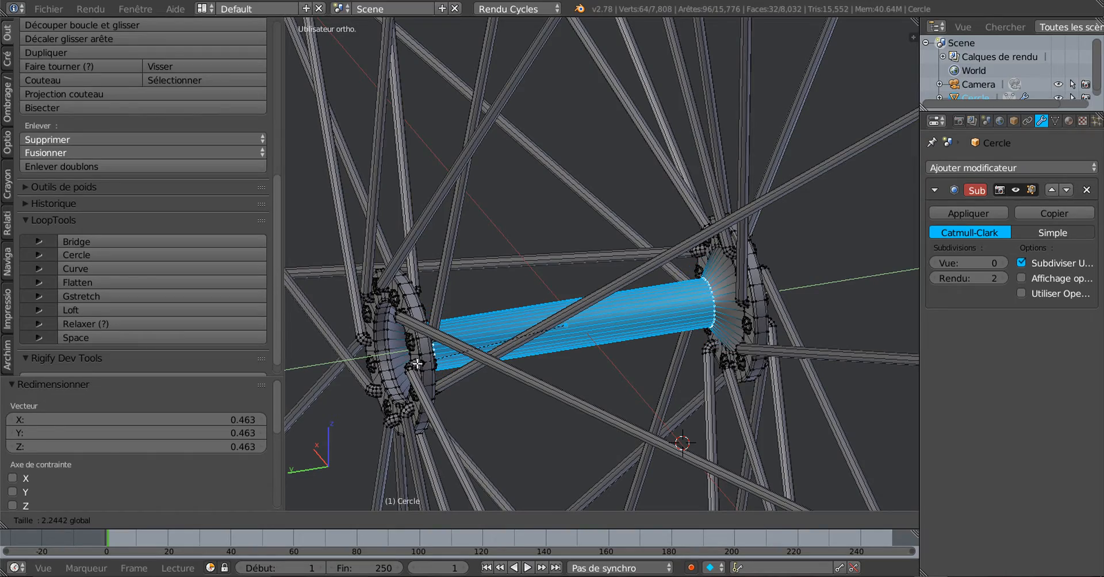
pyautogui.press('y')
pyautogui.click(443, 362)
pyautogui.moveTo(443, 362)
pyautogui.mouseDown(button='middle')
pyautogui.moveTo(498, 458)
pyautogui.moveTo(446, 327)
pyautogui.moveTo(468, 323)
pyautogui.moveTo(450, 362)
pyautogui.mouseUp(button='middle')
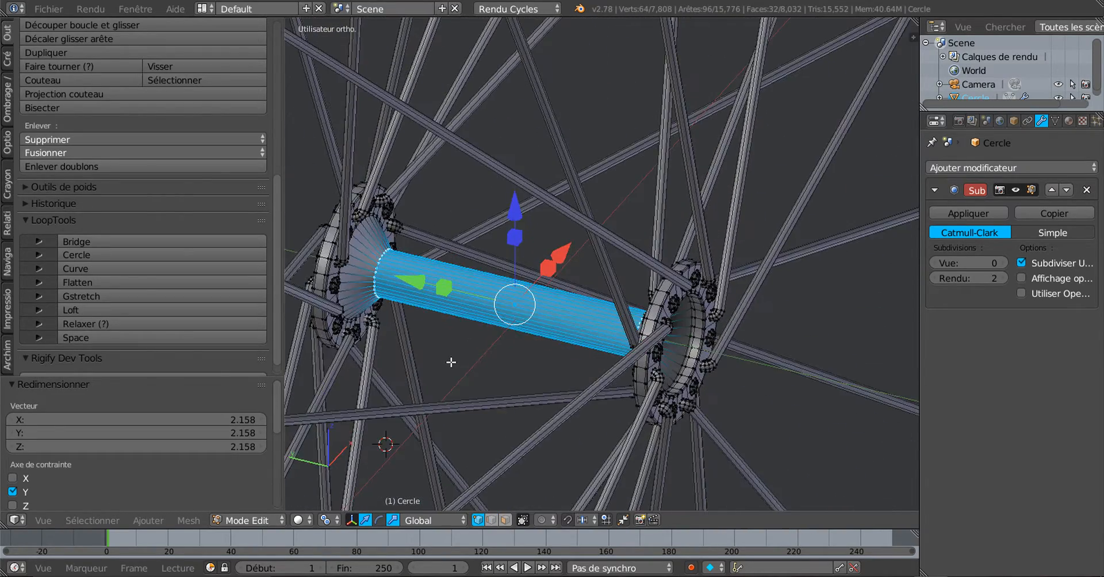
pyautogui.scroll(3, 451, 362)
pyautogui.scroll(-2, 501, 328)
pyautogui.moveTo(498, 329); pyautogui.dragTo(637, 359, button='middle')
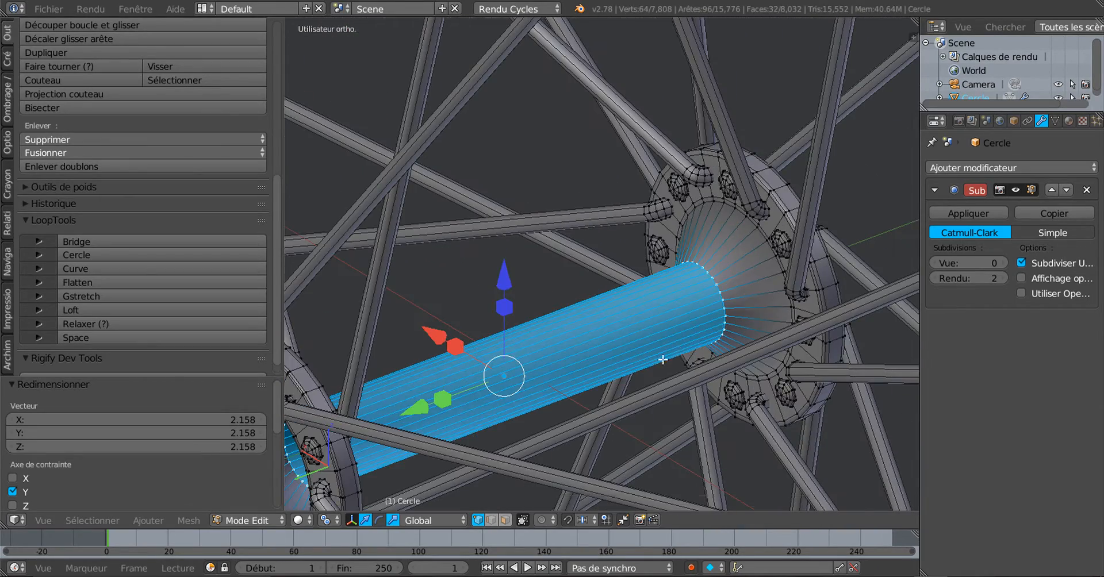
# Step: Cut one centred edge loop around the cone-shaped transition at each flange, without sliding it
pyautogui.scroll(5, 662, 359)
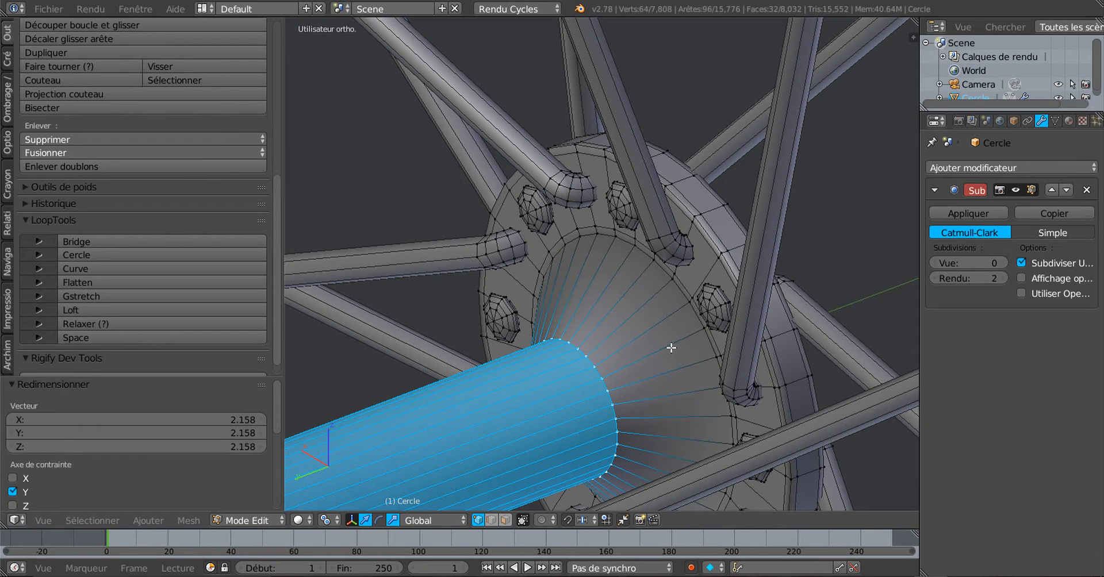
pyautogui.hotkey('ctrl', 'r')
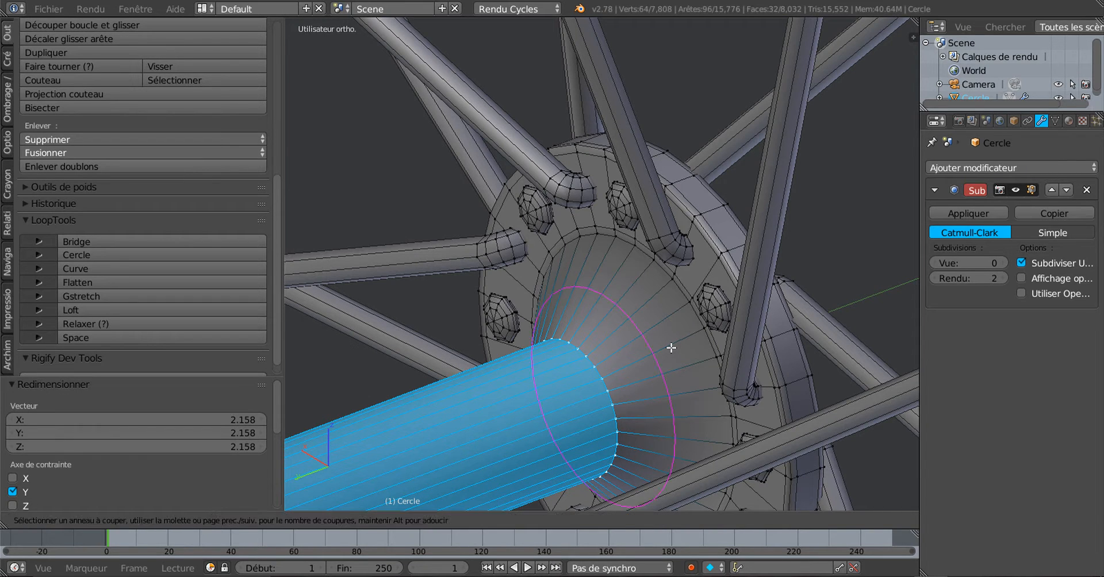
pyautogui.click(671, 348)
pyautogui.rightClick(671, 347)
pyautogui.moveTo(640, 369); pyautogui.dragTo(446, 314, button='middle')
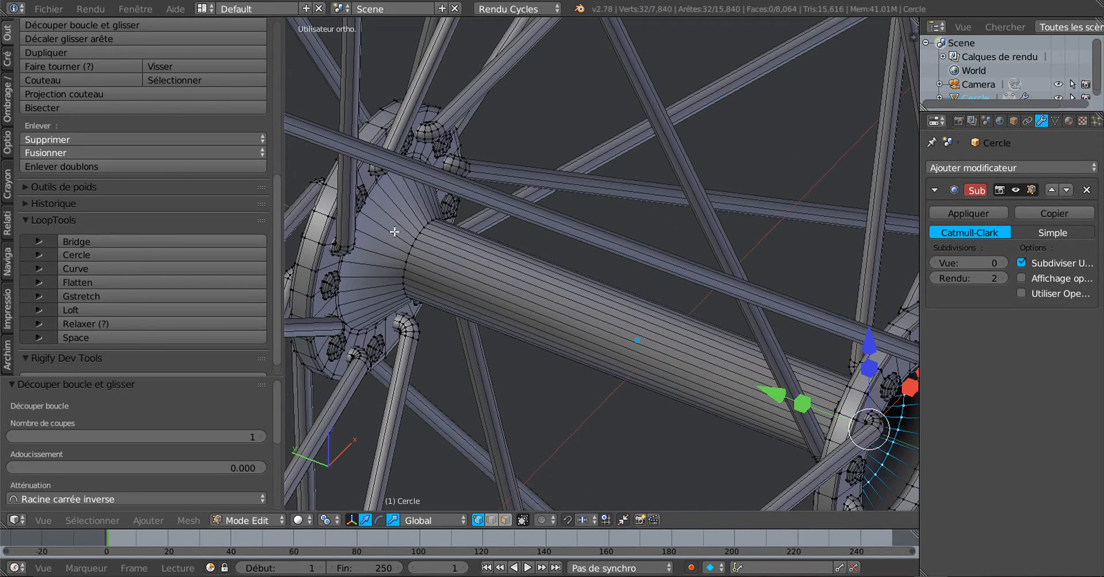
pyautogui.hotkey('ctrl', 'r')
pyautogui.click(394, 231)
pyautogui.rightClick(394, 232)
pyautogui.moveTo(483, 285); pyautogui.dragTo(596, 306, button='middle')
# Step: Select both new cone loops and scale them along Y by about 0.984 with the pivot point set to the median (Barycentre)
pyautogui.keyDown('alt'); pyautogui.keyDown('shift'); pyautogui.rightClick(697, 278); pyautogui.keyUp('shift'); pyautogui.keyUp('alt')
pyautogui.press('s')
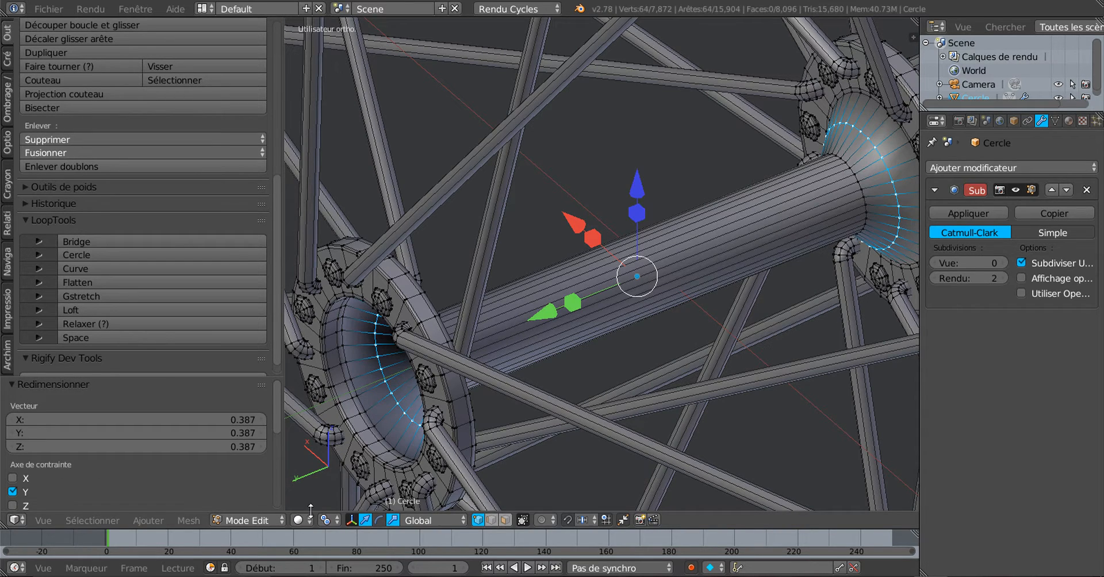
pyautogui.click(325, 520)
pyautogui.click(347, 459)
pyautogui.press('s')
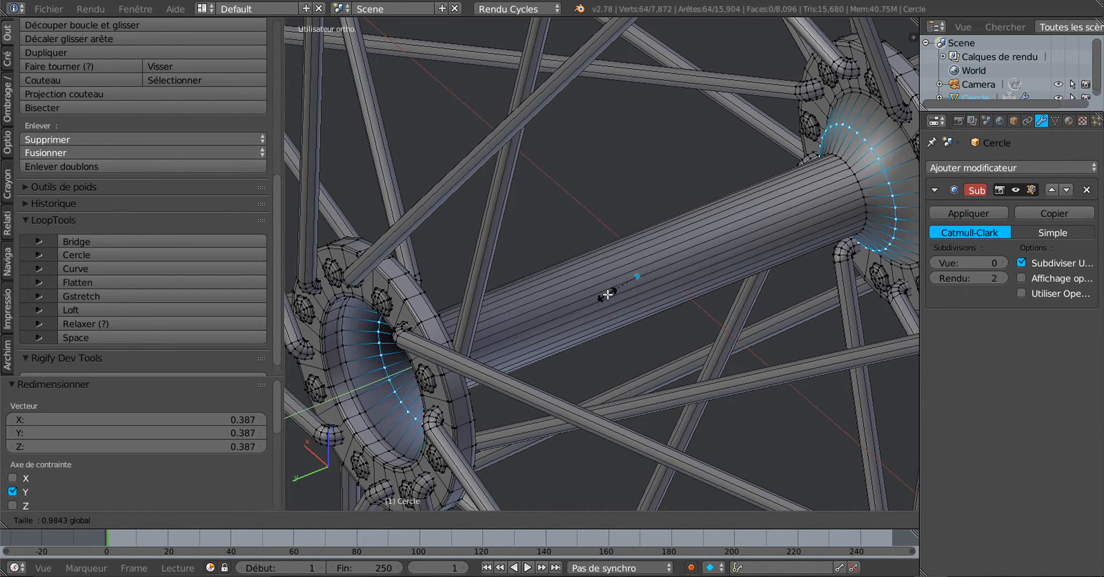
pyautogui.click(606, 294)
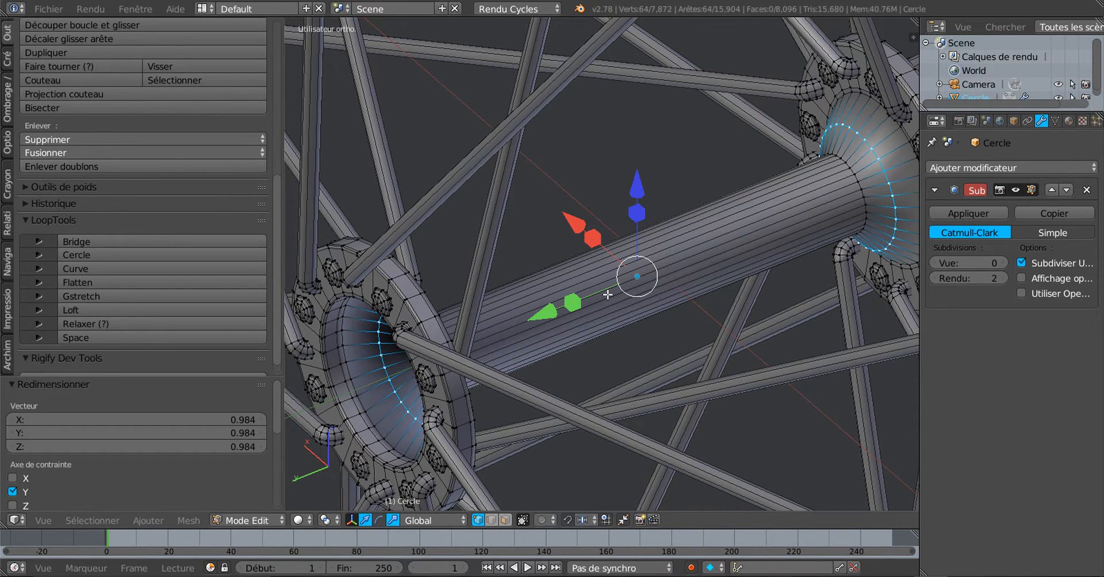
# Step: Set the Subdivision modifier's viewport level to 2 and view the hub briefly in Object Mode
pyautogui.click(999, 263)
pyautogui.click(999, 264)
pyautogui.moveTo(802, 315); pyautogui.dragTo(655, 321, button='middle')
pyautogui.press('Tab')
pyautogui.press('Tab')
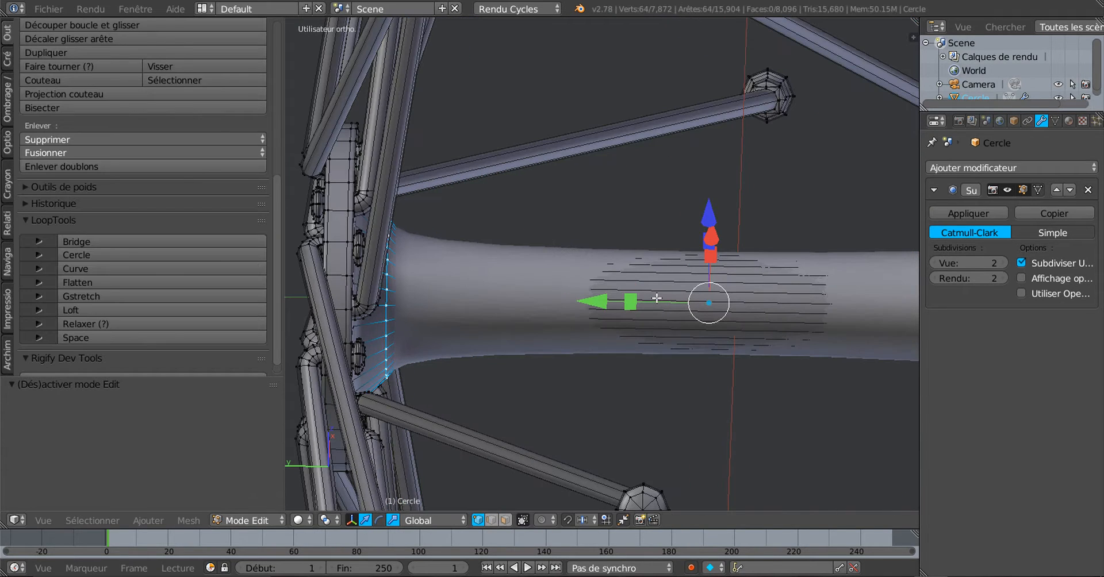
# Step: Cut an edge loop around the hub tube and slide it to the tube's +Y end, against the flange cone
pyautogui.hotkey('ctrl', 'r')
pyautogui.click(678, 295)
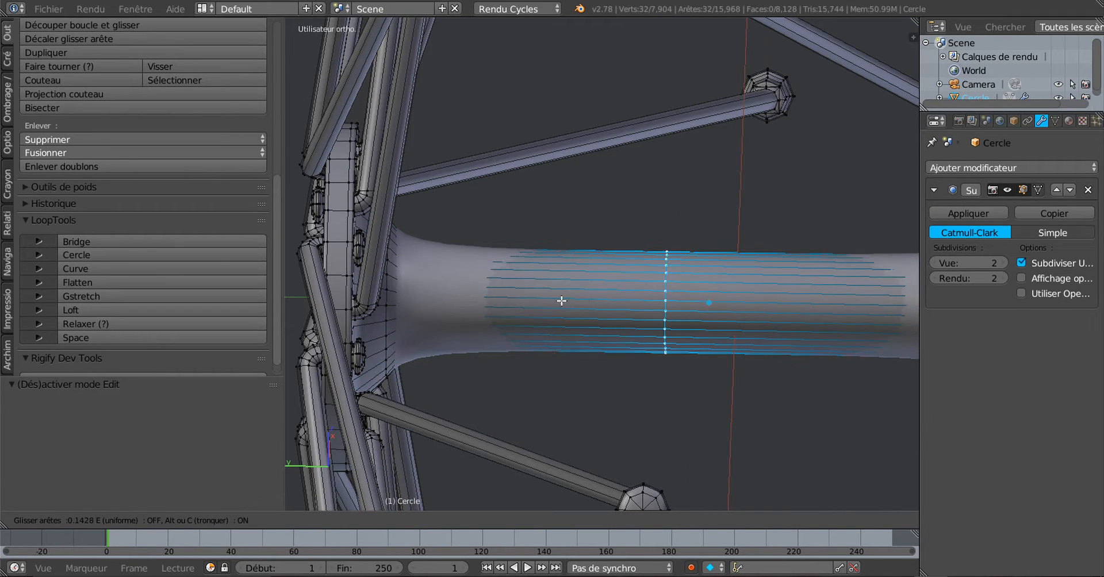
pyautogui.click(392, 347)
pyautogui.scroll(-2, 490, 312)
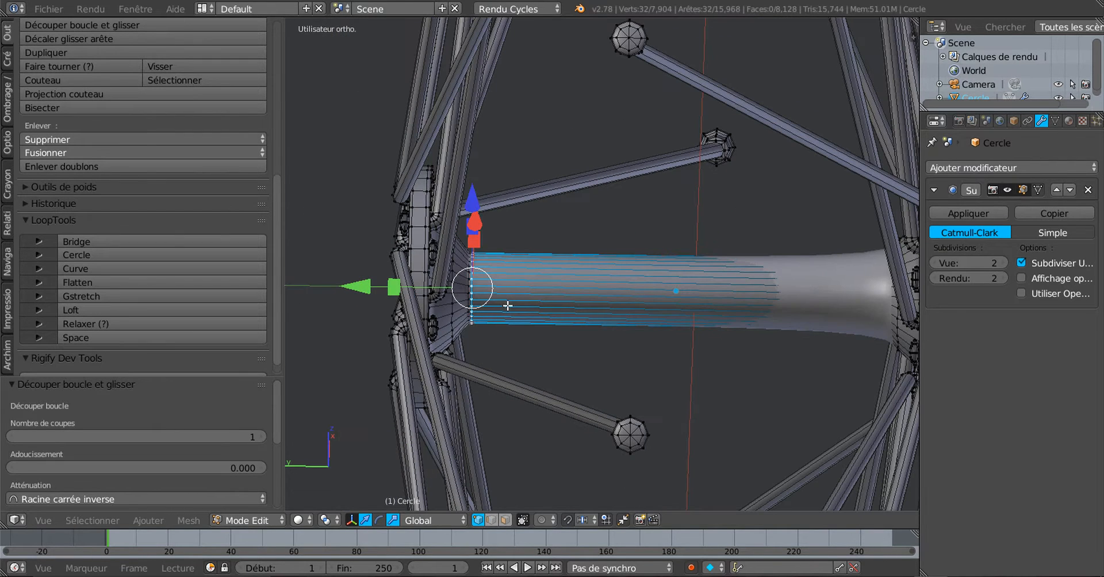
# Step: Cut another edge loop around the tube, slide it against the opposite flange's cone, and inspect the smoothed hub in Object Mode
pyautogui.moveTo(632, 310)
pyautogui.mouseDown(button='middle')
pyautogui.moveTo(673, 306)
pyautogui.moveTo(628, 301)
pyautogui.mouseUp(button='middle')
pyautogui.hotkey('ctrl', 'r')
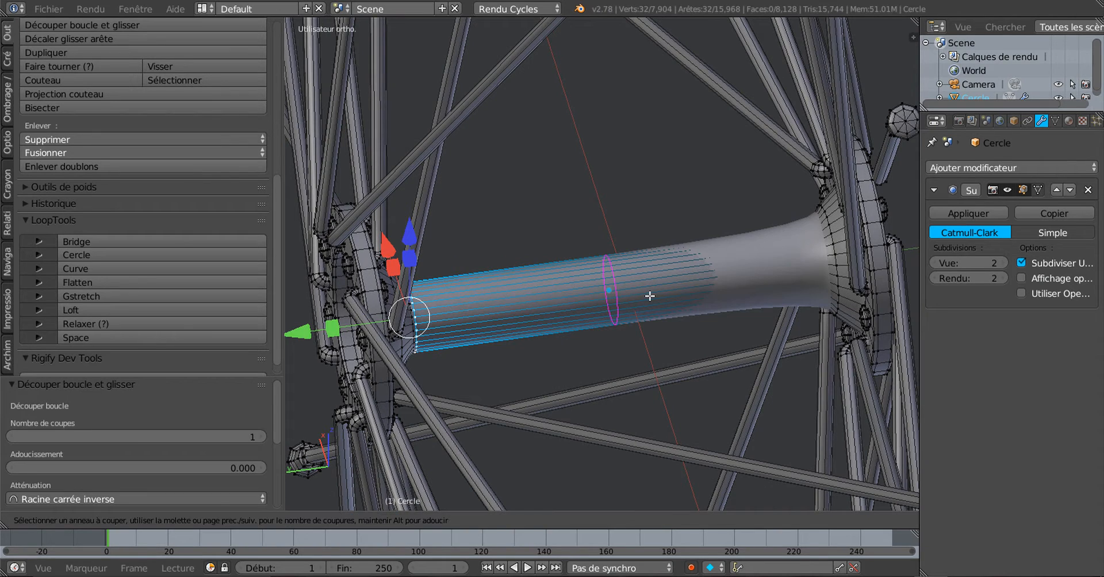
pyautogui.click(712, 295)
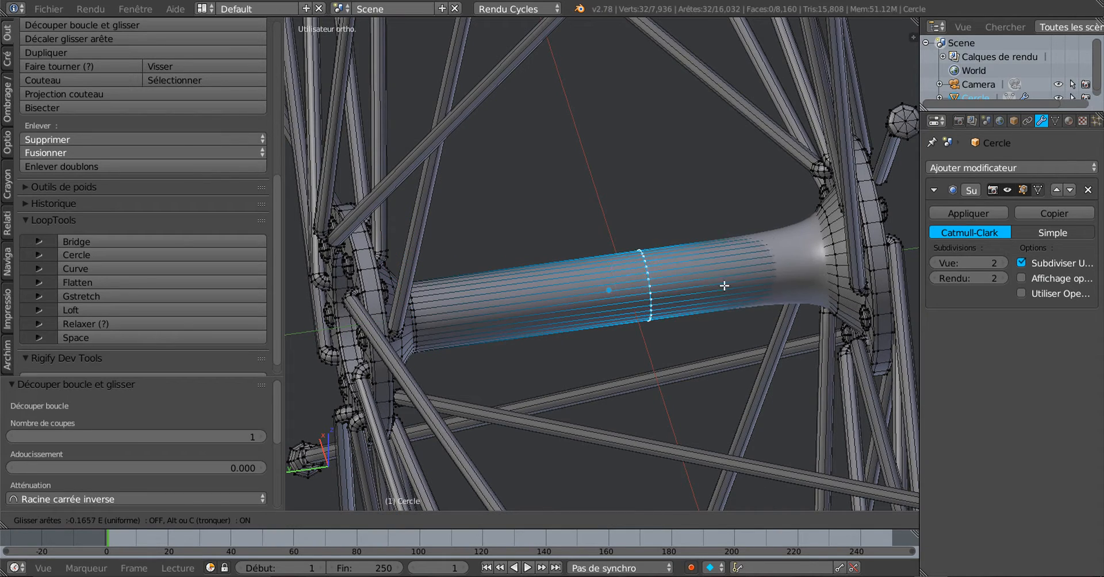
pyautogui.click(843, 283)
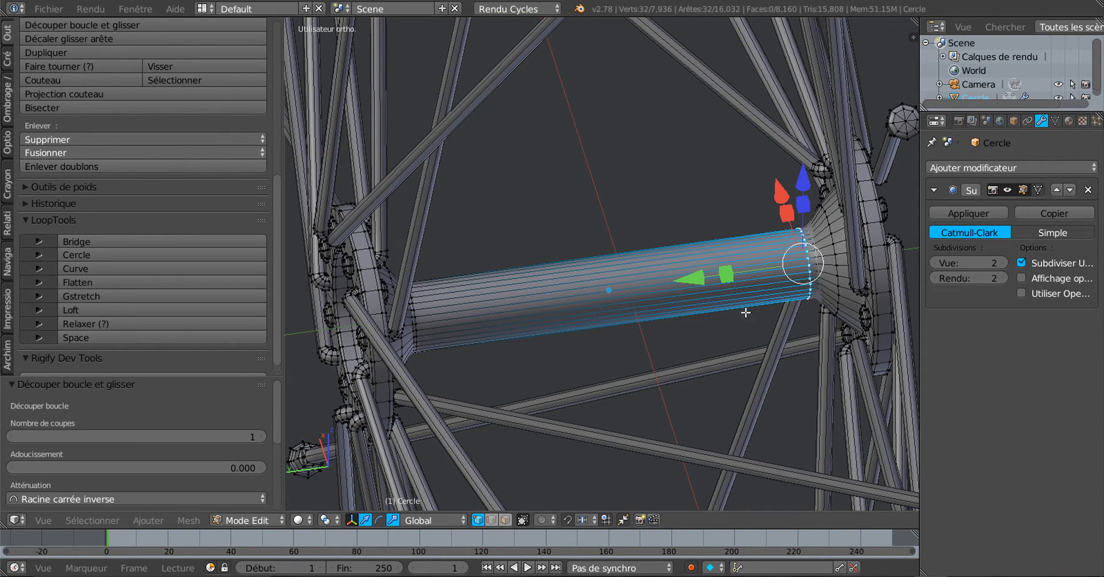
pyautogui.press('Tab')
pyautogui.scroll(-3, 722, 314)
pyautogui.scroll(3, 740, 308)
pyautogui.moveTo(740, 307); pyautogui.dragTo(756, 233, button='middle')
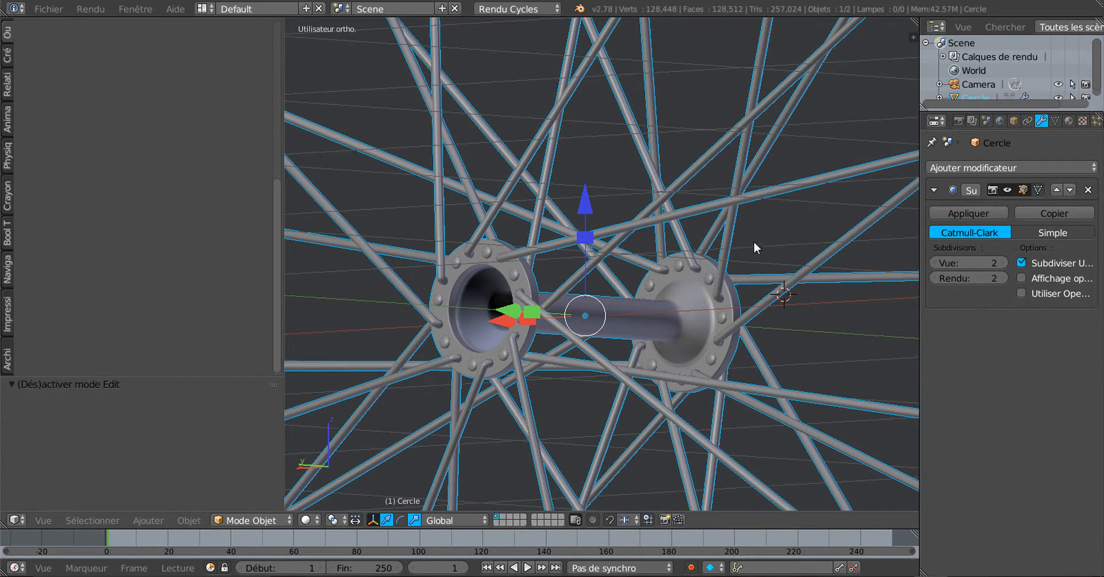
pyautogui.moveTo(643, 289); pyautogui.dragTo(576, 264, button='middle')
# Step: In Edit Mode, select the edge loop around the hole on the outward-facing side of the +Y flange
pyautogui.press('Tab')
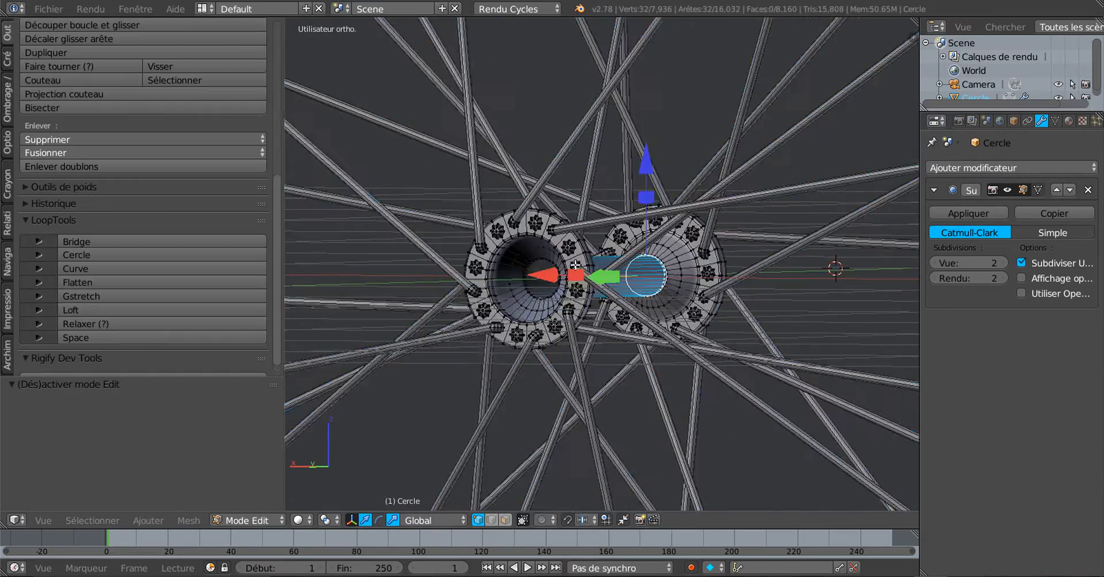
pyautogui.scroll(4, 575, 264)
pyautogui.scroll(5, 575, 265)
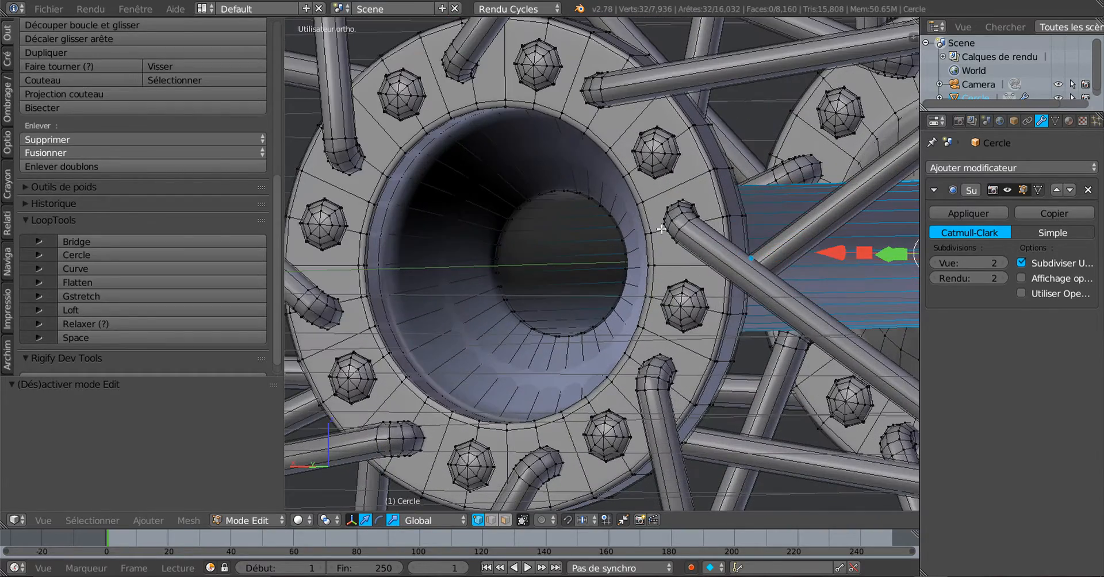
pyautogui.keyDown('alt'); pyautogui.rightClick(628, 184); pyautogui.keyUp('alt')
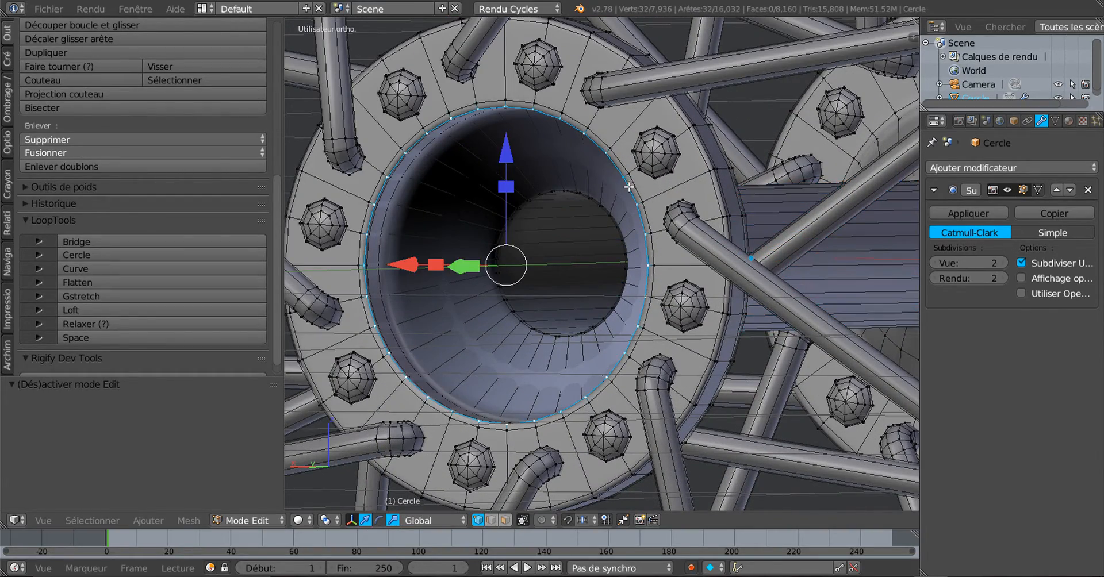
pyautogui.scroll(-2, 629, 185)
pyautogui.scroll(4, 632, 184)
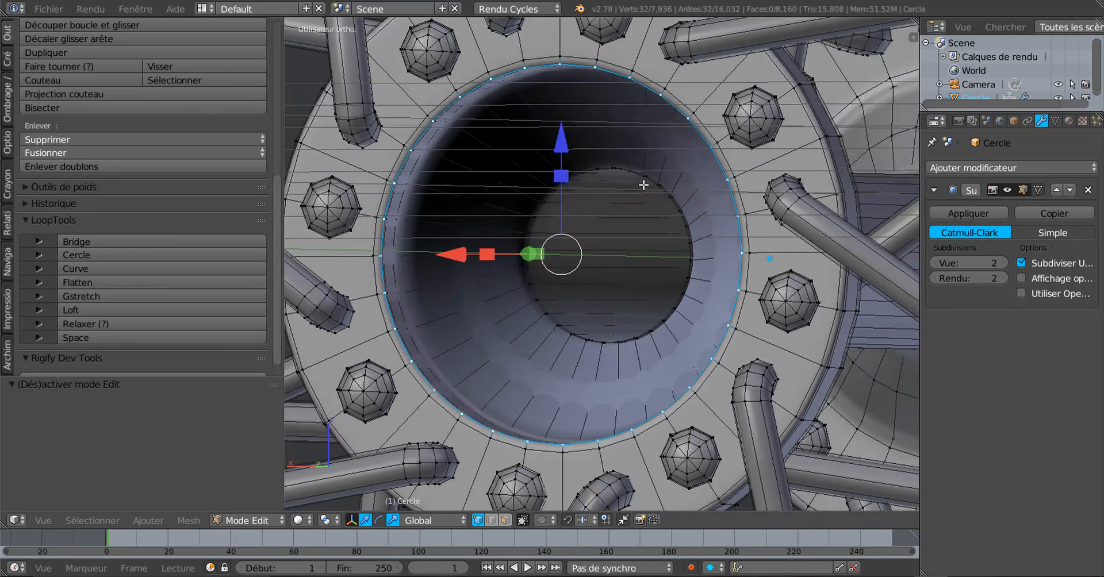
pyautogui.moveTo(643, 185)
pyautogui.mouseDown(button='middle')
pyautogui.moveTo(661, 185)
pyautogui.moveTo(631, 184)
pyautogui.moveTo(646, 204)
pyautogui.mouseUp(button='middle')
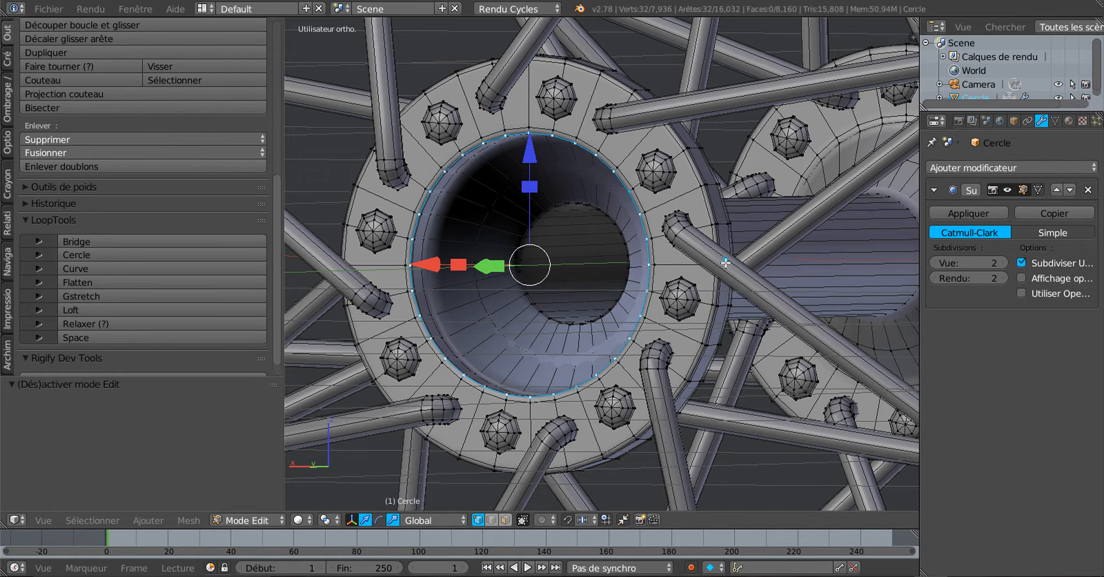
pyautogui.hotkey('alt', 'Tab')
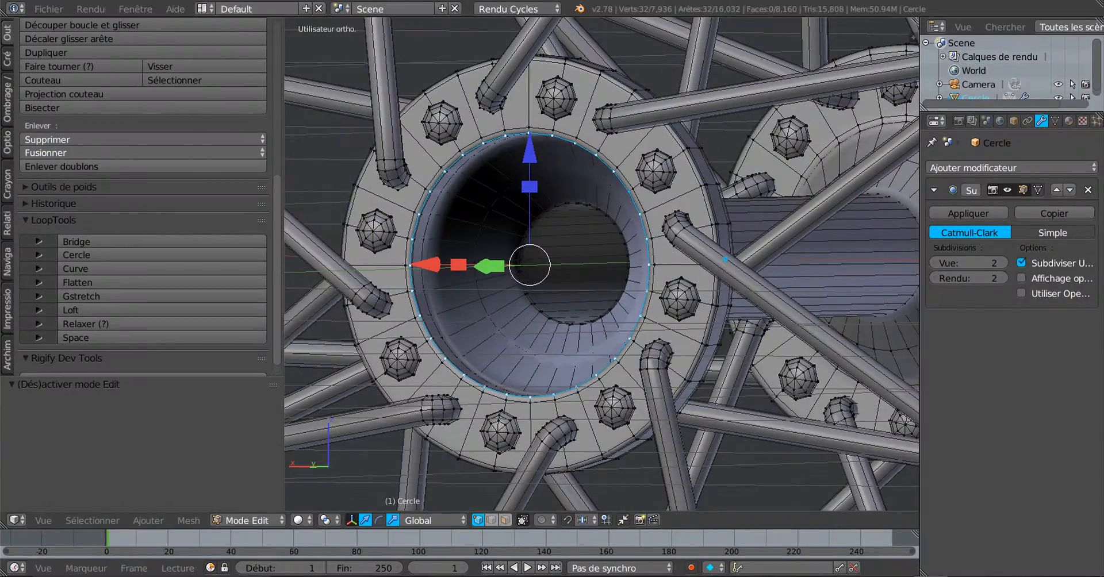
pyautogui.press('KP_5')
pyautogui.press('KP_5')
# Step: Add the matching hole edge loop on the outward-facing side of the opposite flange to the selection
pyautogui.moveTo(594, 285); pyautogui.dragTo(418, 274, button='middle')
pyautogui.keyDown('shift'); pyautogui.moveTo(616, 252); pyautogui.dragTo(453, 293, button='middle'); pyautogui.keyUp('shift')
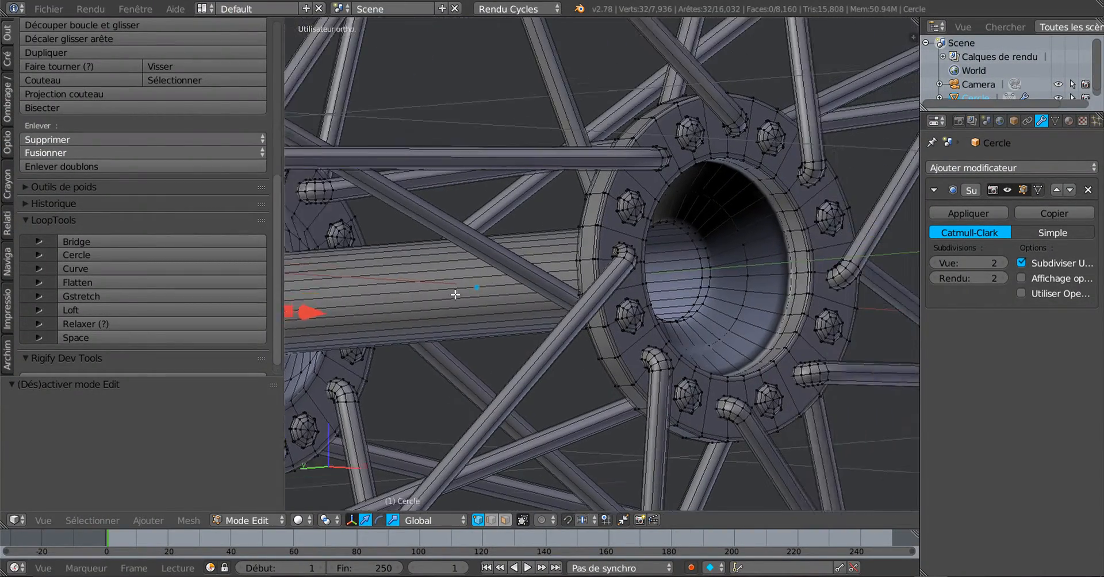
pyautogui.scroll(5, 678, 232)
pyautogui.scroll(5, 655, 251)
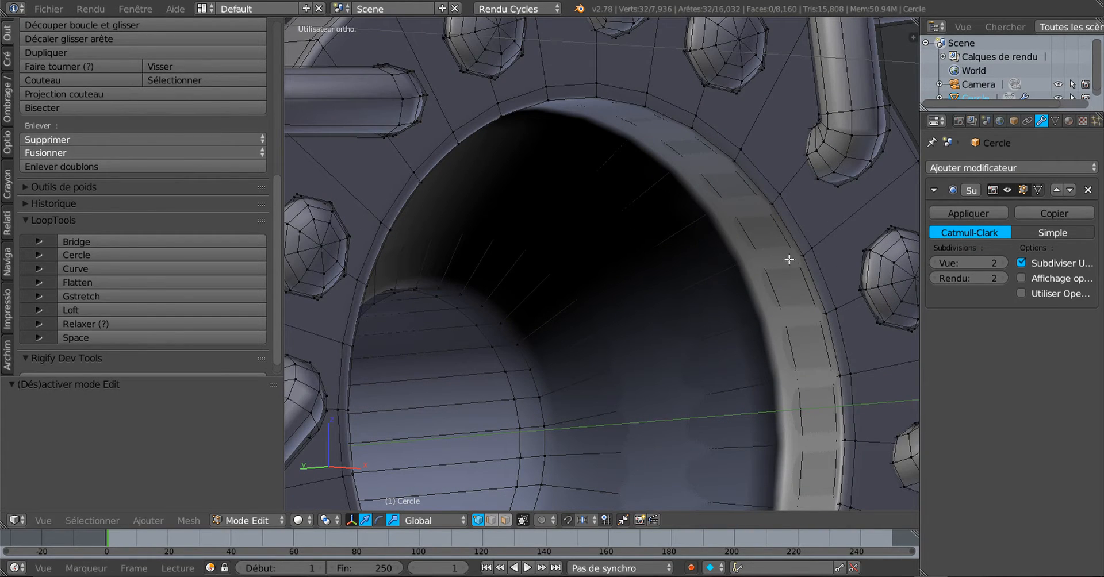
pyautogui.keyDown('alt'); pyautogui.keyDown('shift'); pyautogui.click(795, 236); pyautogui.keyUp('shift'); pyautogui.keyUp('alt')
pyautogui.scroll(-4, 793, 236)
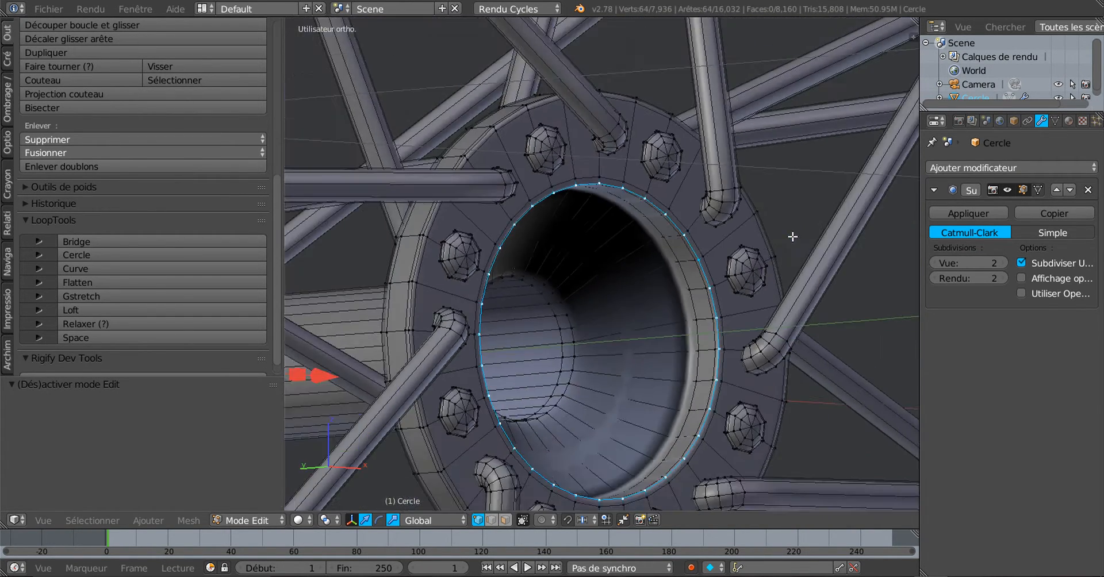
pyautogui.moveTo(488, 275); pyautogui.dragTo(664, 263, button='middle')
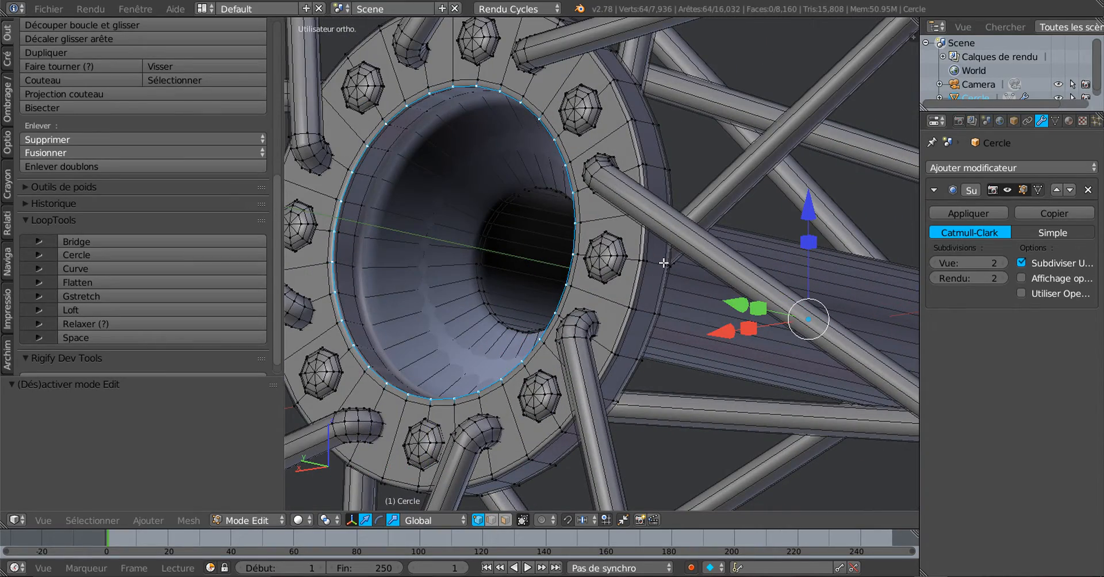
pyautogui.scroll(-4, 663, 263)
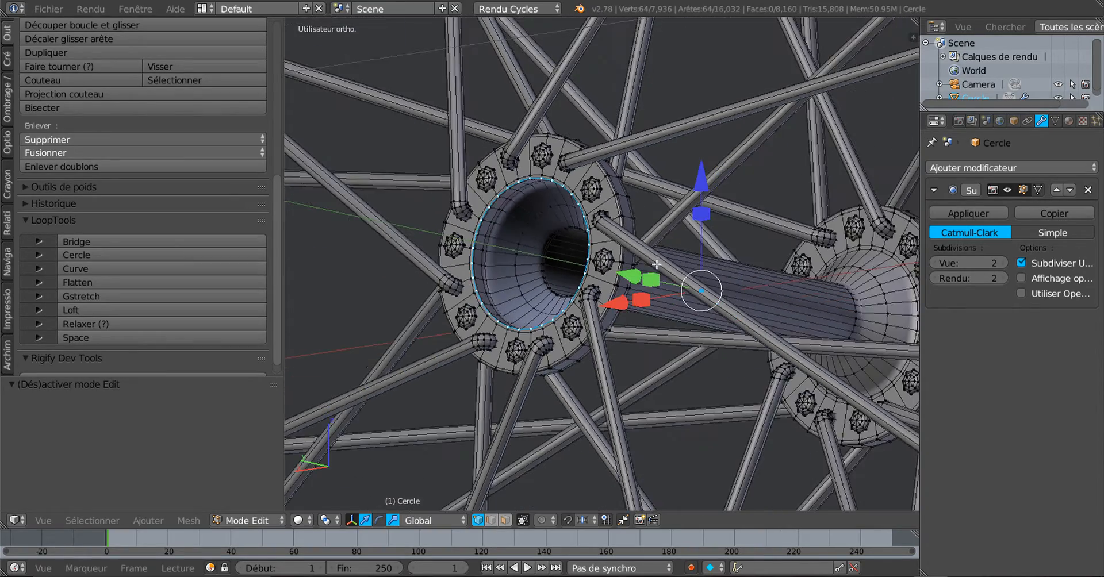
# Step: Extrude both flange-hole edge loops and scale them outward along Y by about 1.028 about the median point
pyautogui.moveTo(641, 297)
pyautogui.mouseDown(button='middle')
pyautogui.moveTo(645, 319)
pyautogui.moveTo(632, 282)
pyautogui.moveTo(597, 311)
pyautogui.moveTo(641, 287)
pyautogui.mouseUp(button='middle')
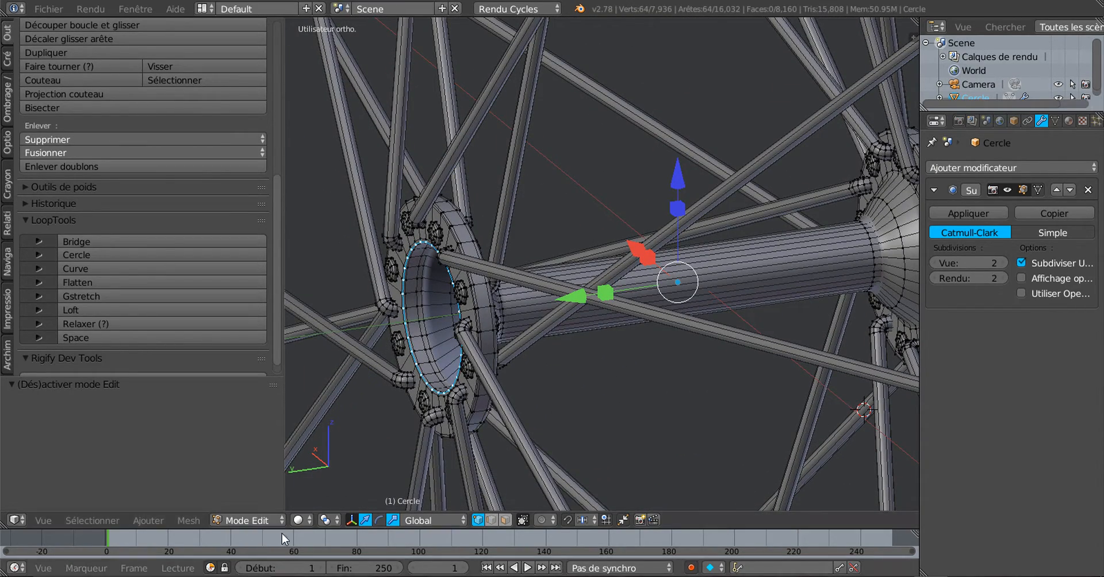
pyautogui.click(325, 520)
pyautogui.click(356, 458)
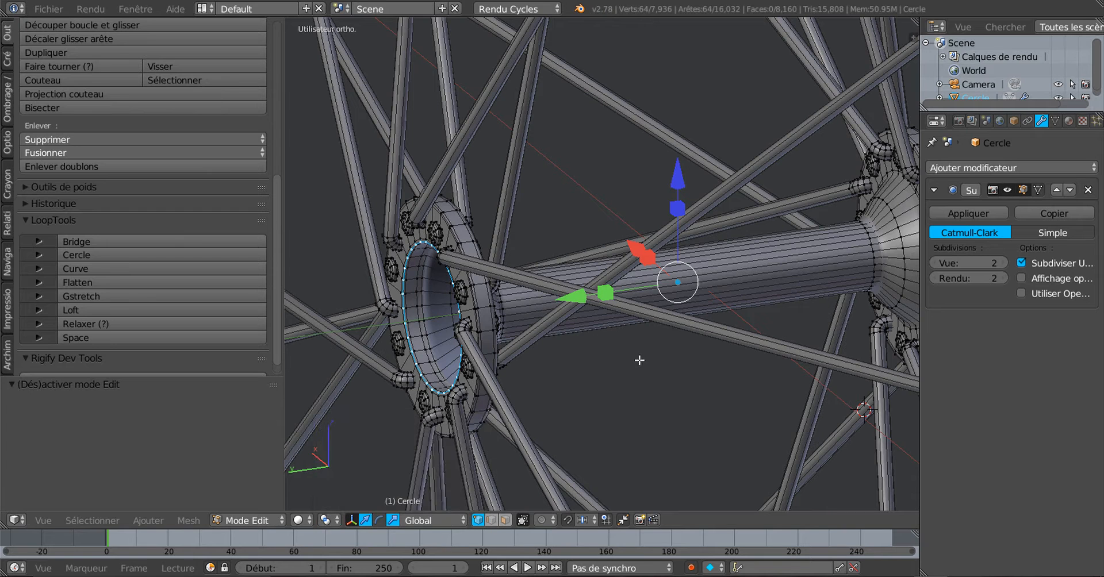
pyautogui.moveTo(640, 360)
pyautogui.mouseDown(button='middle')
pyautogui.moveTo(641, 376)
pyautogui.moveTo(650, 374)
pyautogui.mouseUp(button='middle')
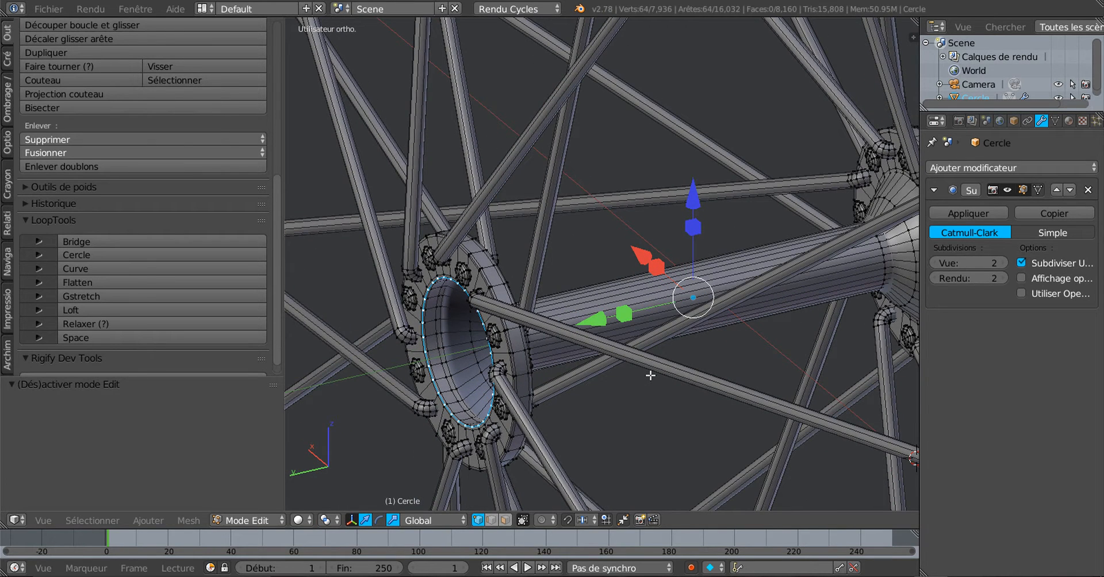
pyautogui.press('e')
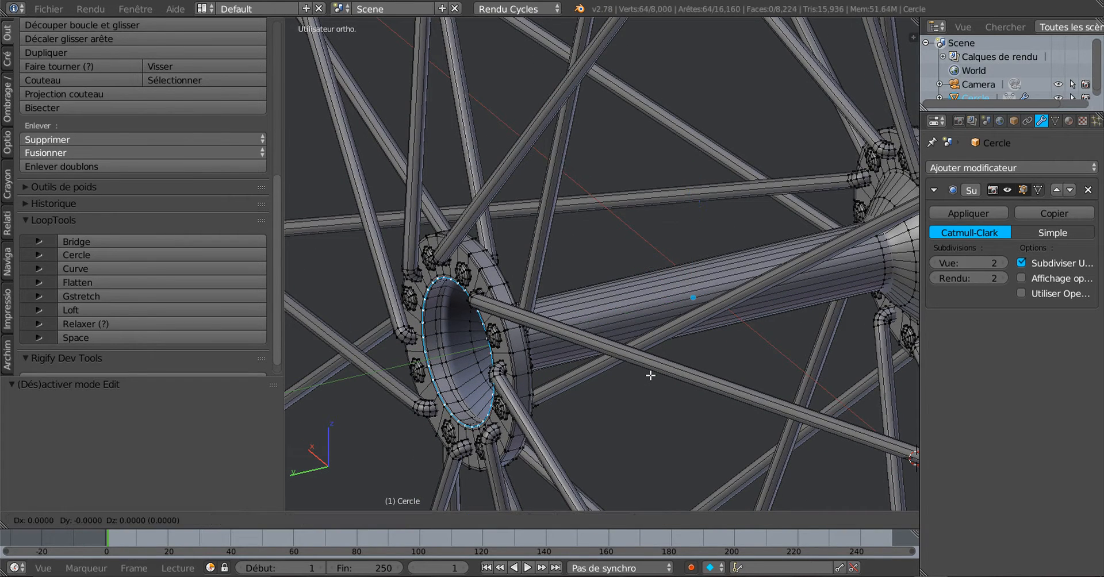
pyautogui.rightClick(650, 375)
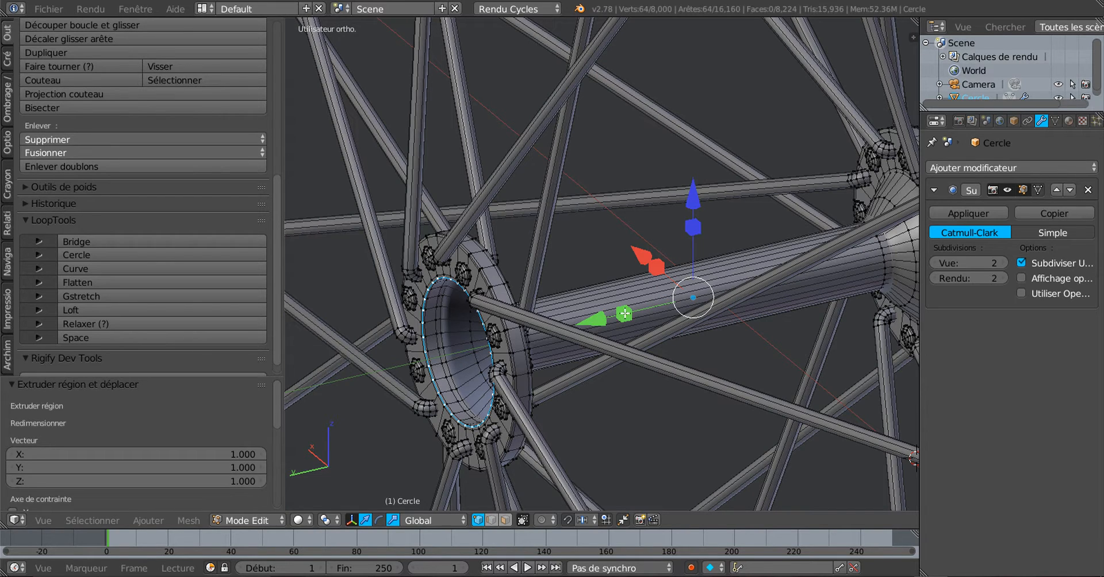
pyautogui.moveTo(623, 314); pyautogui.dragTo(638, 308)
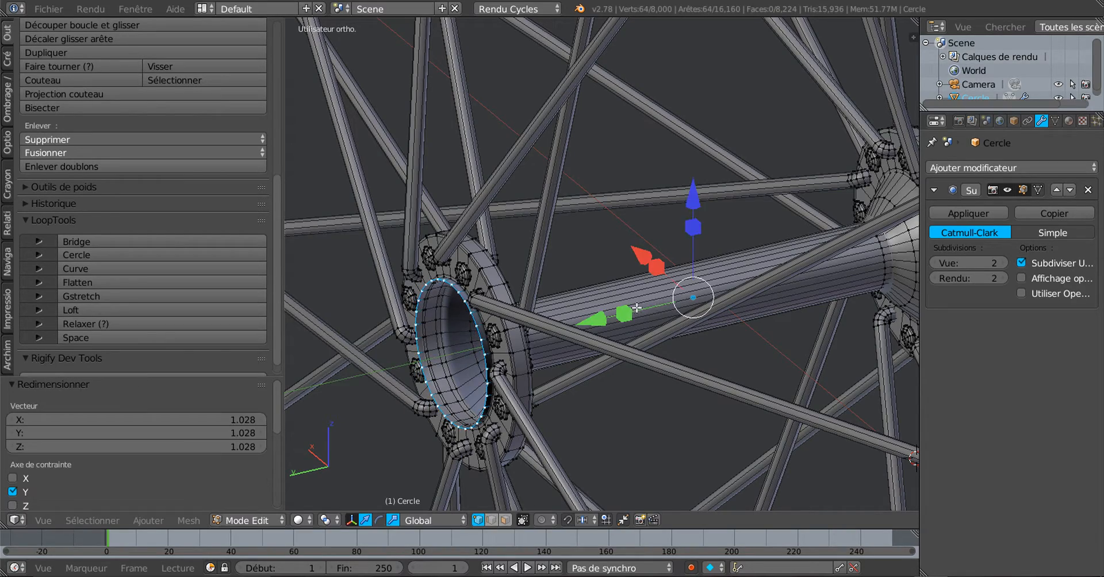
pyautogui.moveTo(727, 317)
pyautogui.mouseDown(button='middle')
pyautogui.moveTo(349, 296)
pyautogui.moveTo(747, 313)
pyautogui.moveTo(727, 323)
pyautogui.mouseUp(button='middle')
pyautogui.scroll(2, 703, 329)
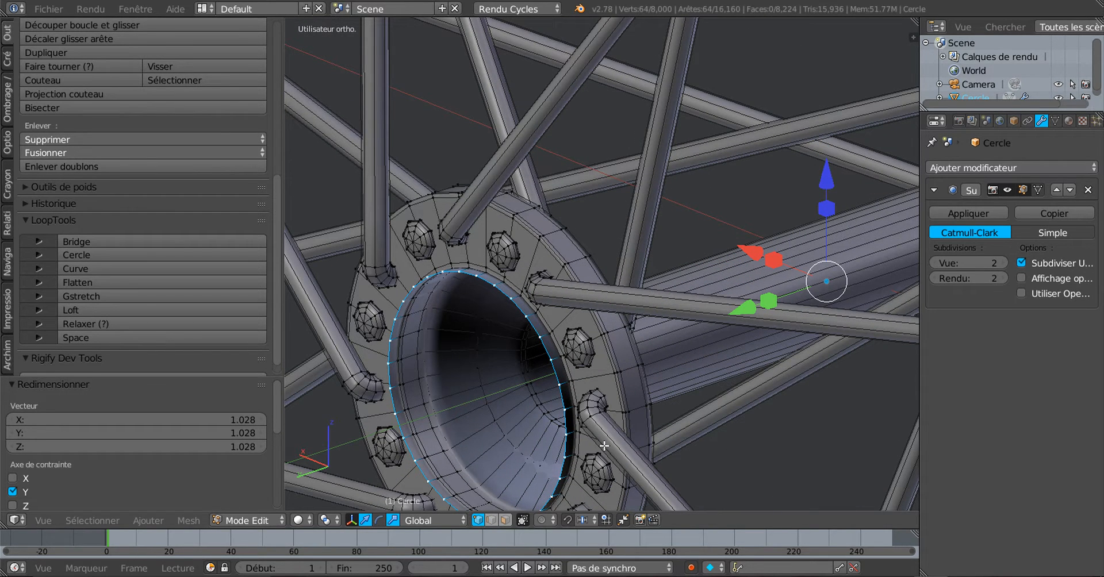
# Step: Extrude both hole loops again and scale them inward to about 0.854 around their individual origins
pyautogui.click(325, 520)
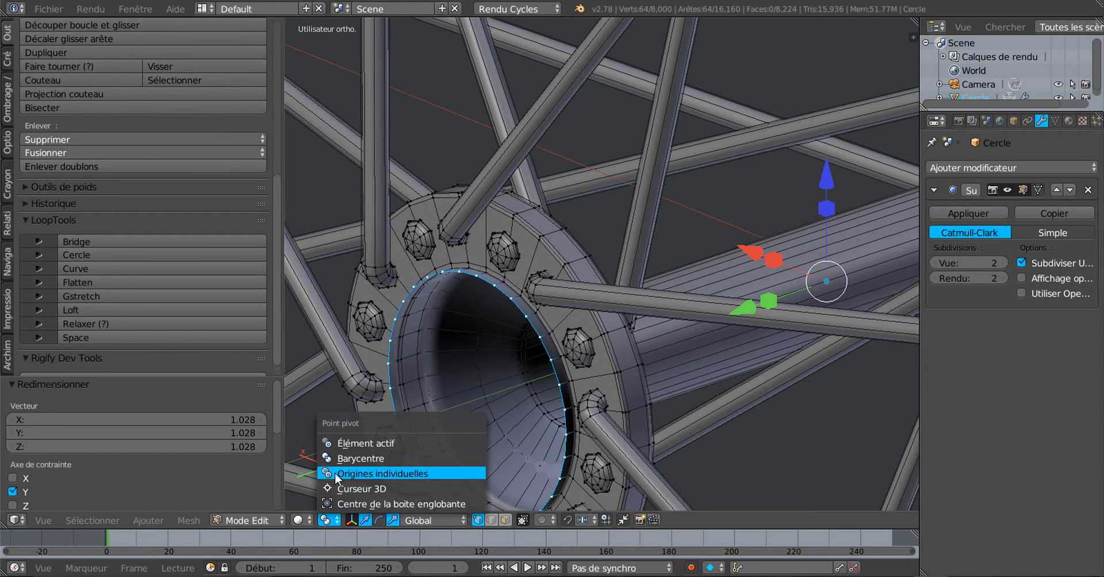
pyautogui.click(421, 446)
pyautogui.press('e')
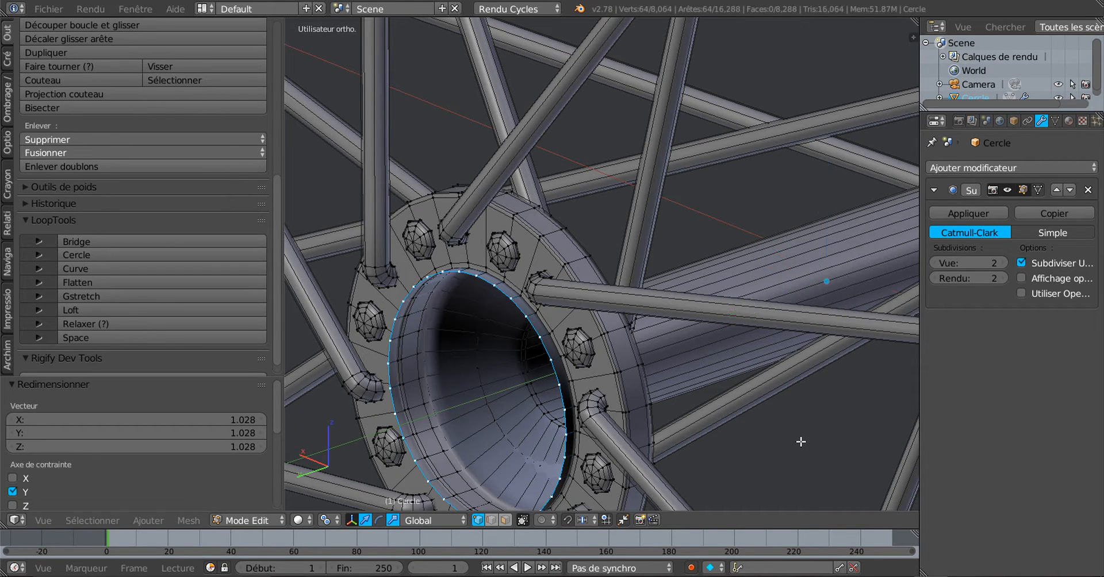
pyautogui.press('s')
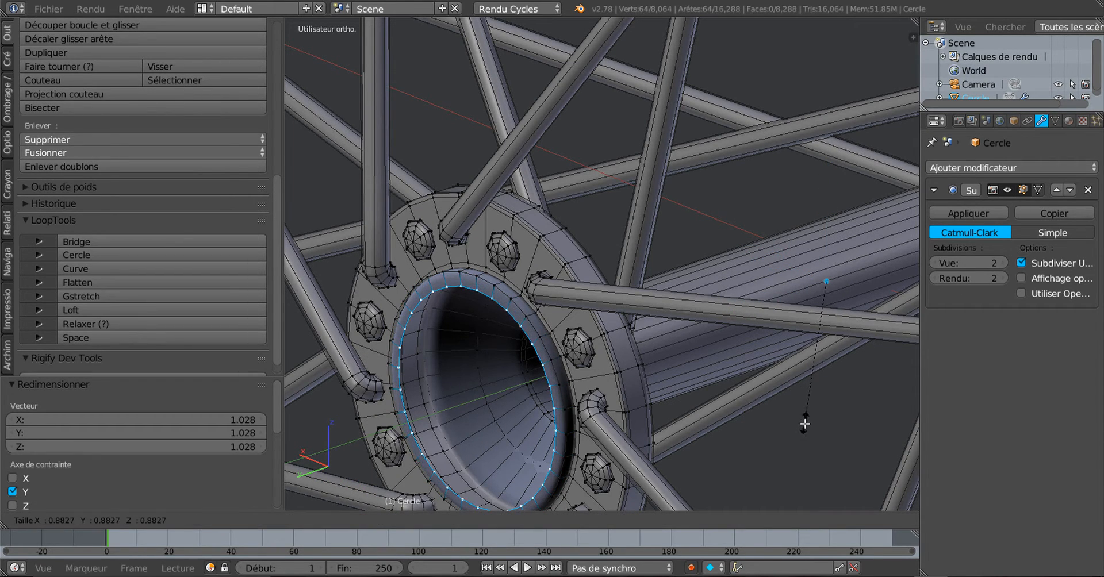
pyautogui.click(807, 419)
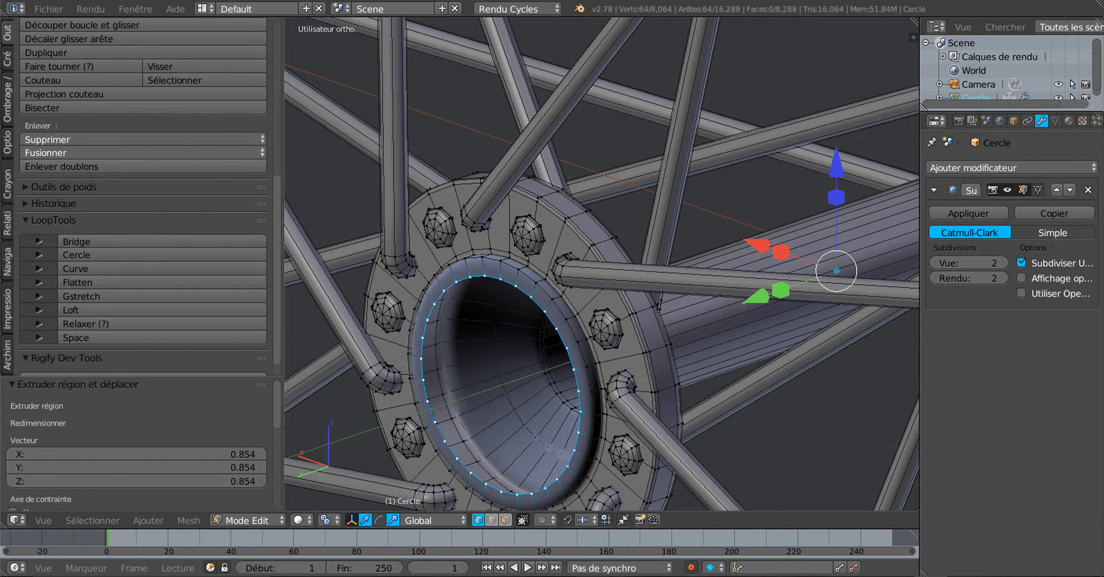
# Step: Switch to the reference image ref1.png to examine the hub's centre, and return to Blender to compare the flange opening
pyautogui.click(694, 576)
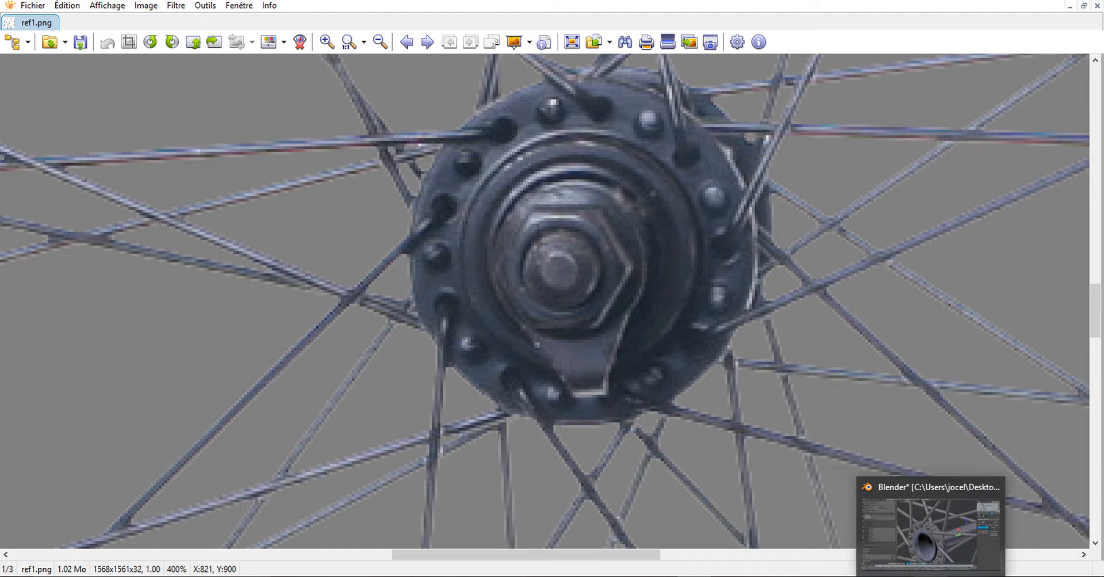
pyautogui.click(931, 576)
pyautogui.scroll(1, 647, 485)
pyautogui.keyDown('shift'); pyautogui.moveTo(662, 401); pyautogui.dragTo(677, 391, button='middle'); pyautogui.keyUp('shift')
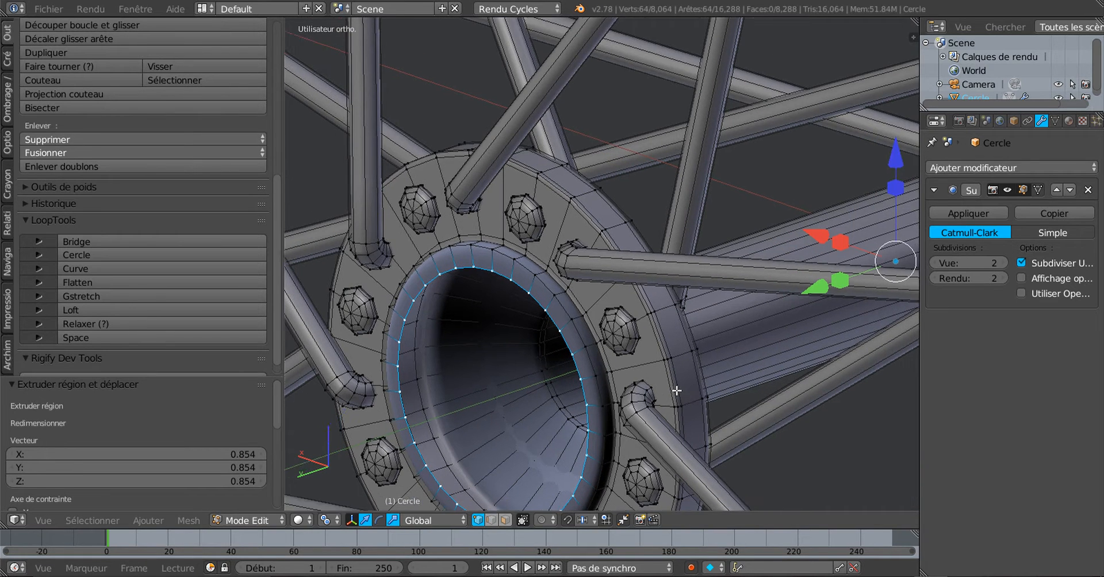
pyautogui.scroll(-2, 561, 325)
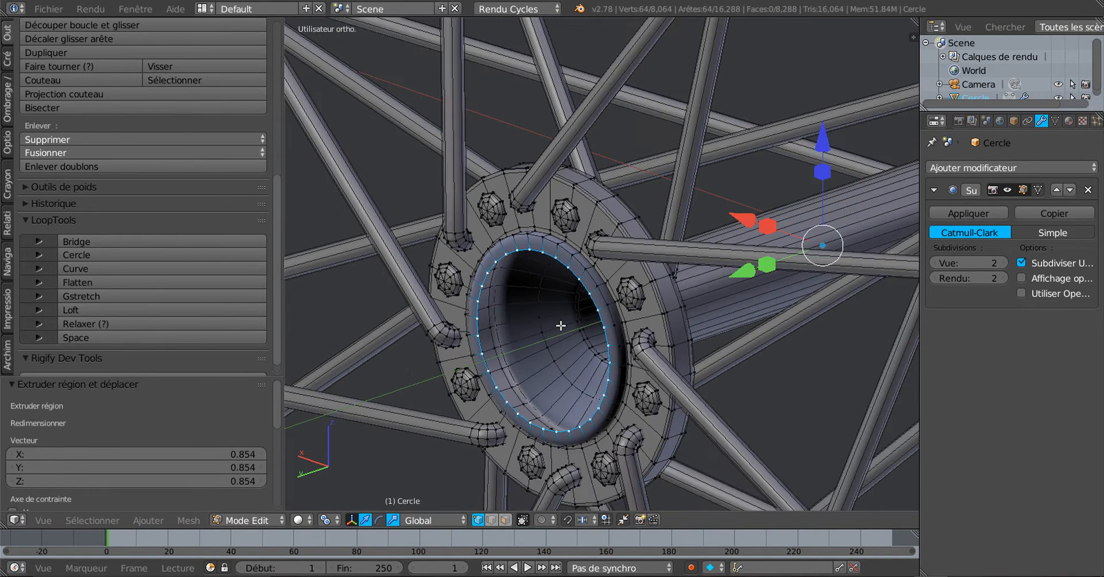
pyautogui.scroll(1, 560, 325)
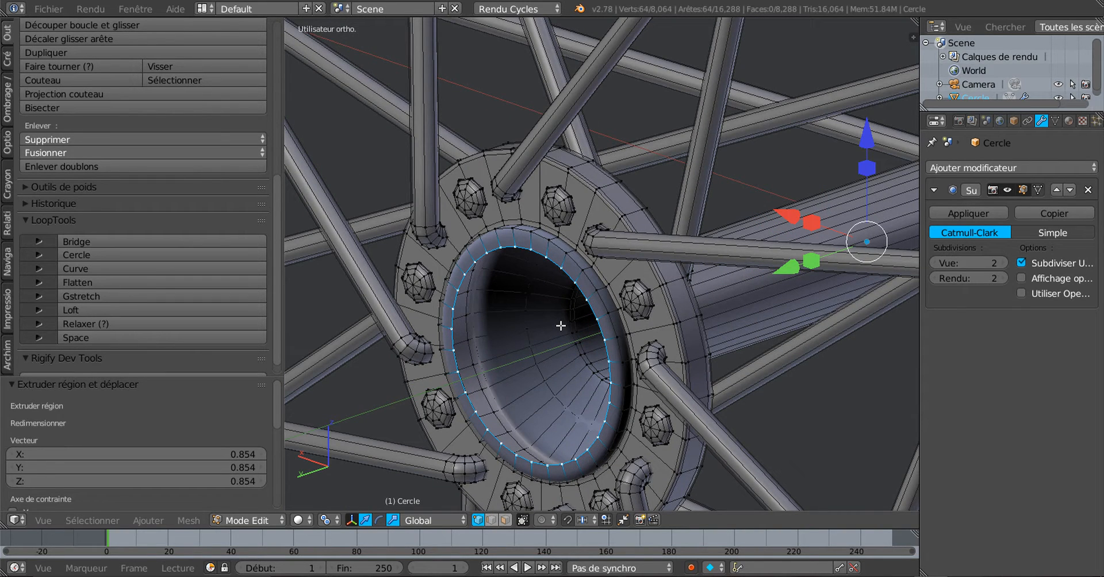
# Step: In face select mode, select the two newly extruded face rings around the +Y flange's opening
pyautogui.moveTo(563, 324); pyautogui.dragTo(583, 327, button='middle')
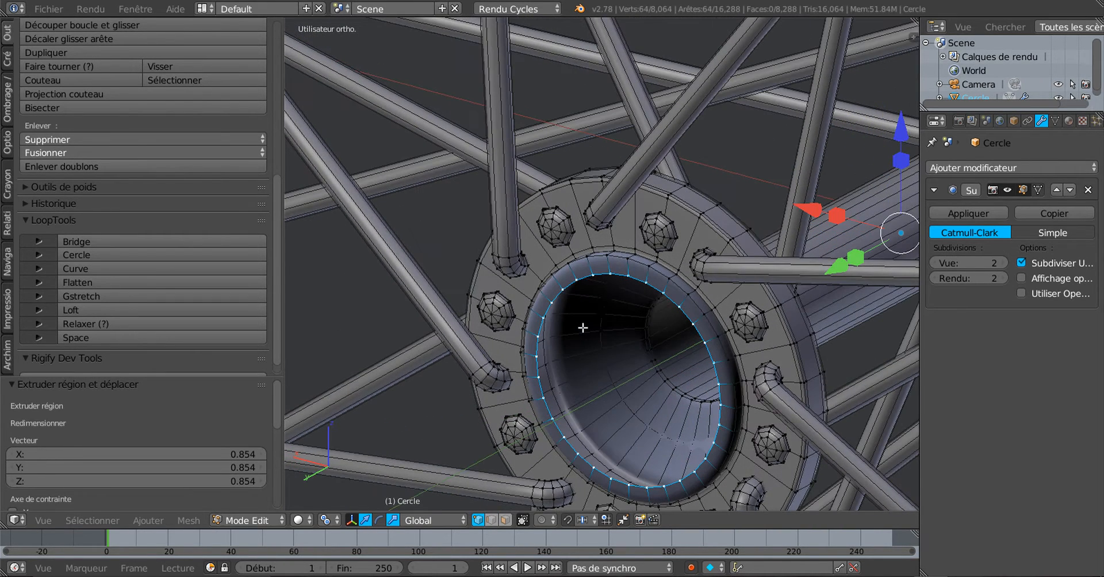
pyautogui.scroll(3, 577, 325)
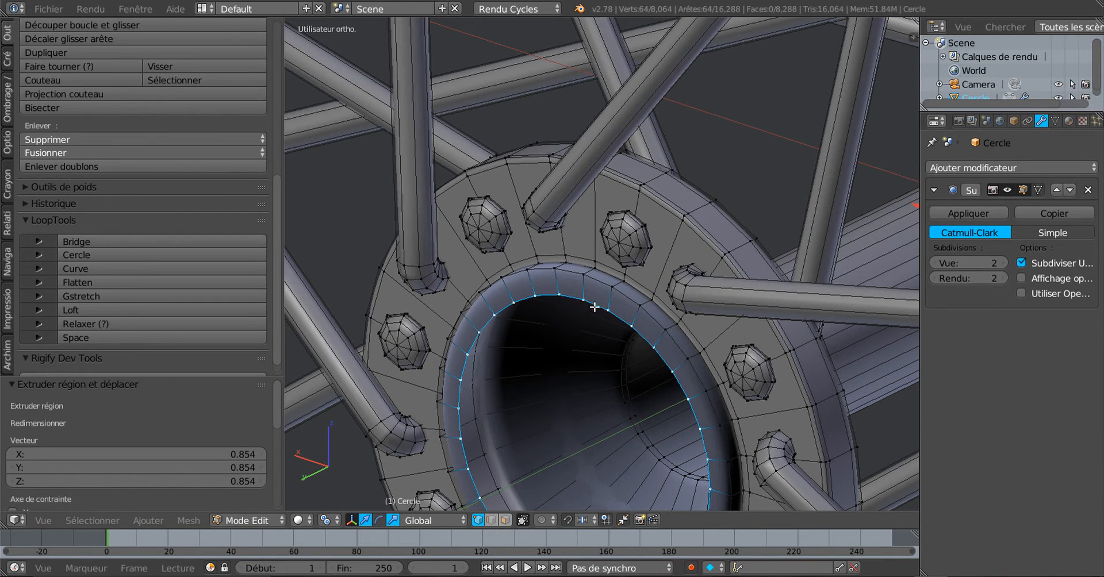
pyautogui.click(504, 519)
pyautogui.keyDown('alt'); pyautogui.rightClick(637, 315); pyautogui.keyUp('alt')
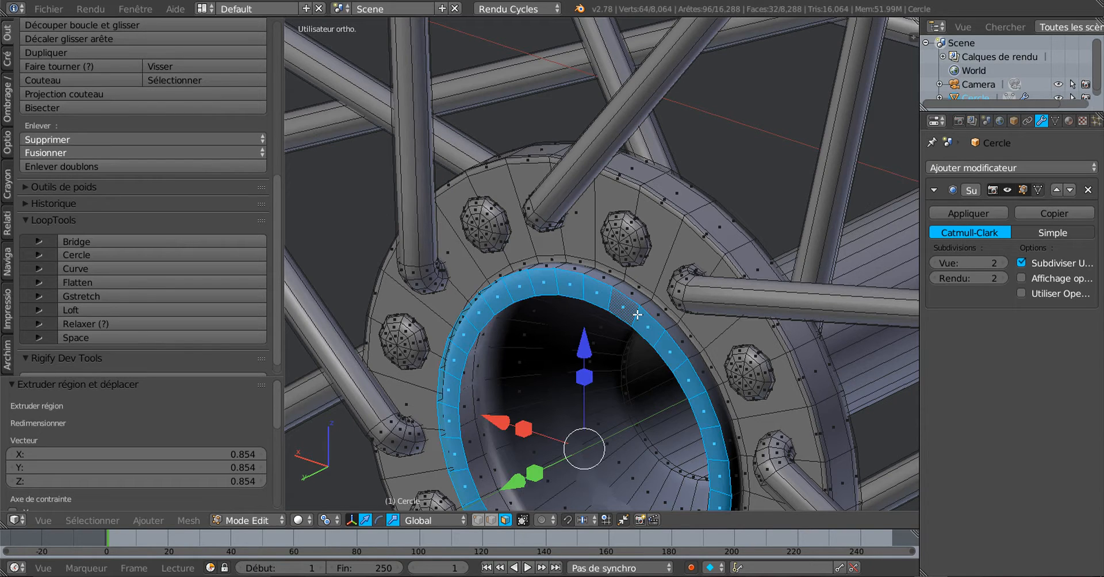
pyautogui.keyDown('shift'); pyautogui.rightClick(645, 304); pyautogui.keyUp('shift')
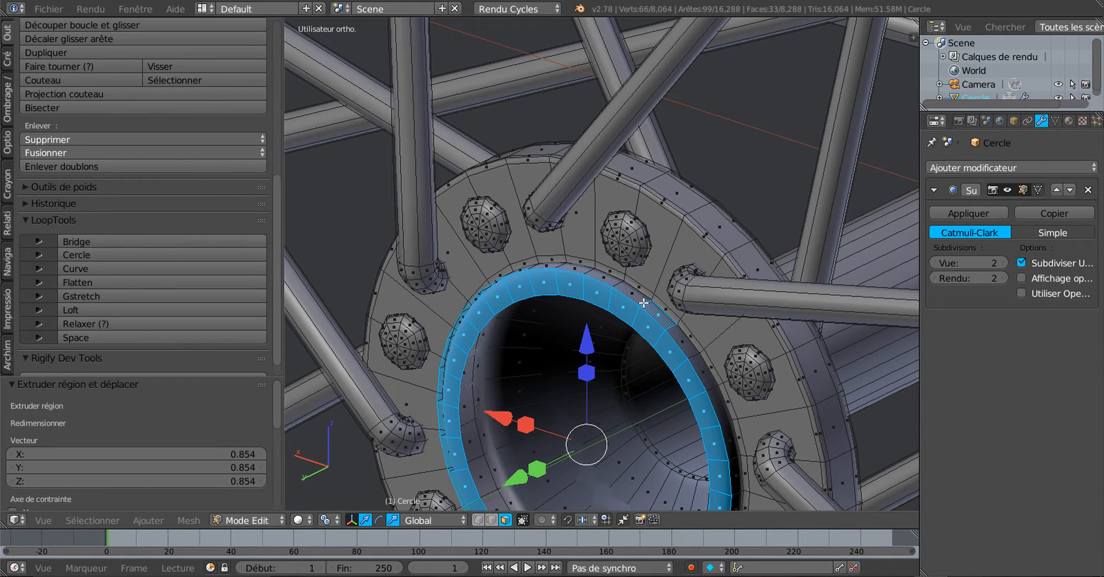
pyautogui.keyDown('alt'); pyautogui.keyDown('shift'); pyautogui.rightClick(643, 300); pyautogui.keyUp('shift'); pyautogui.keyUp('alt')
# Step: Add the two matching face rings around the opposite flange's opening to the selection
pyautogui.moveTo(643, 300); pyautogui.dragTo(529, 322, button='middle')
pyautogui.scroll(5, 532, 320)
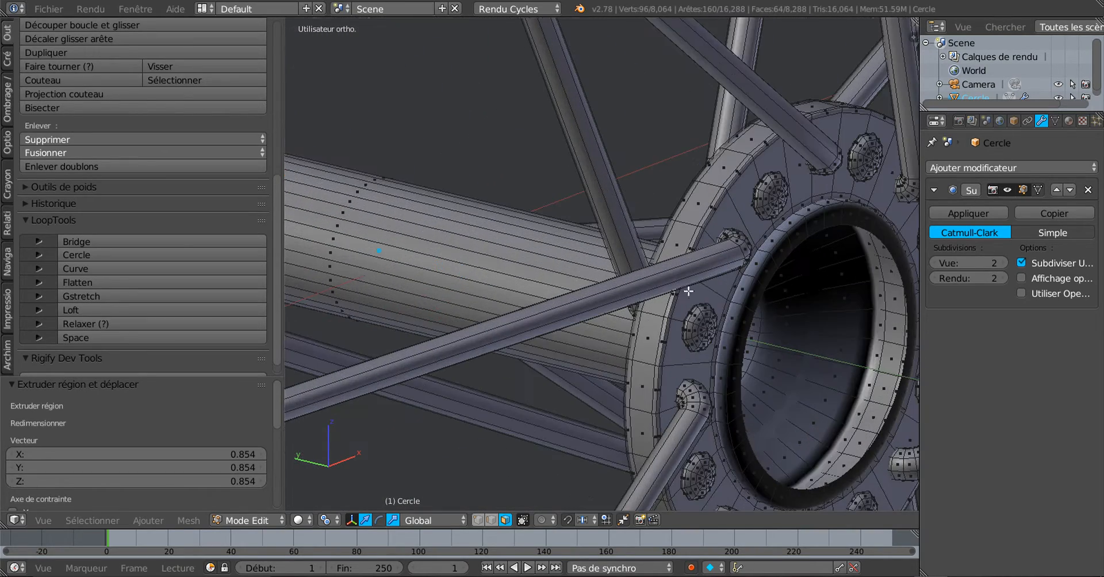
pyautogui.scroll(4, 685, 303)
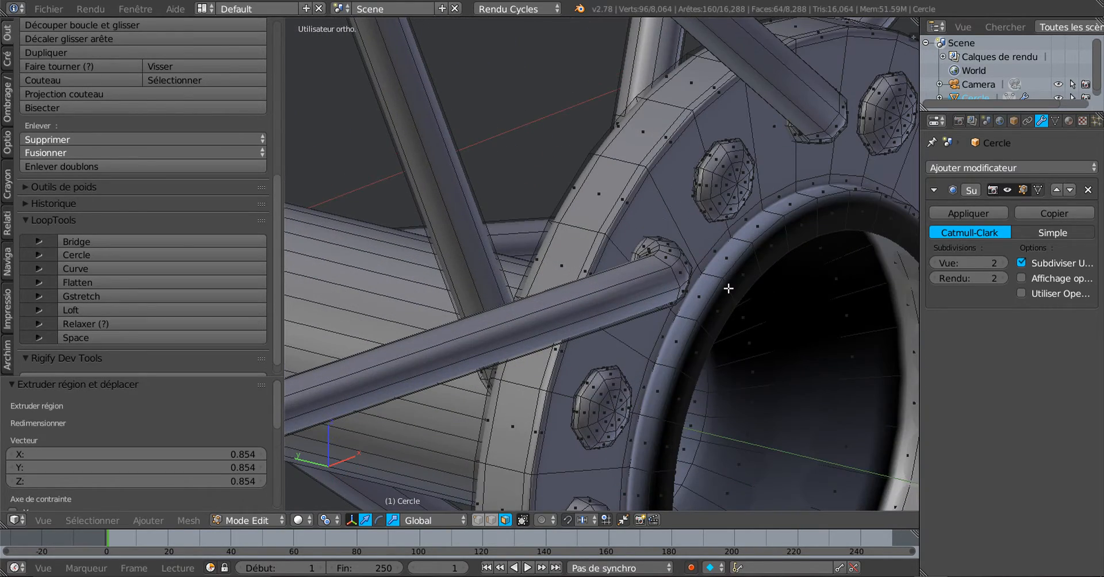
pyautogui.keyDown('alt'); pyautogui.keyDown('shift'); pyautogui.rightClick(727, 289); pyautogui.keyUp('shift'); pyautogui.keyUp('alt')
pyautogui.keyDown('alt'); pyautogui.keyDown('shift'); pyautogui.rightClick(714, 276); pyautogui.keyUp('shift'); pyautogui.keyUp('alt')
pyautogui.scroll(-6, 715, 279)
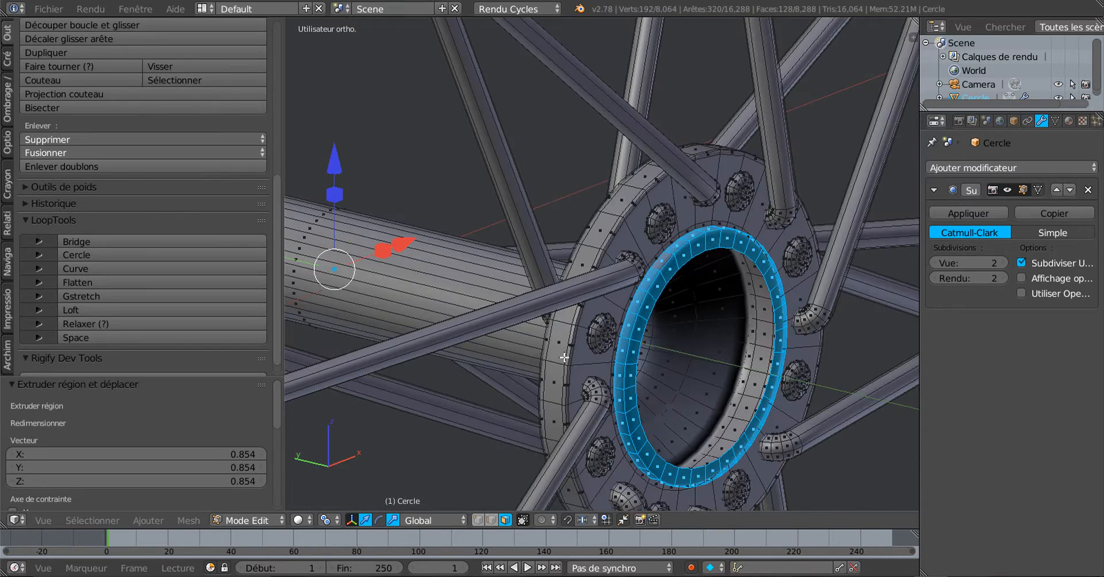
# Step: Flip the normals of the selected face rings on both flanges and inspect the rim shading
pyautogui.scroll(2, 678, 350)
pyautogui.moveTo(564, 358); pyautogui.dragTo(760, 371, button='middle')
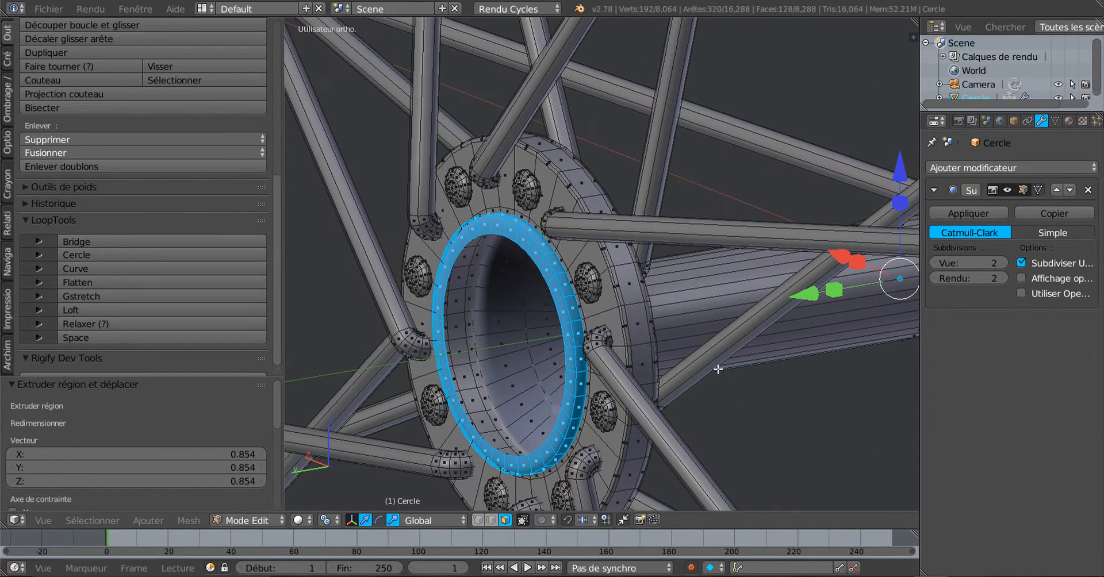
pyautogui.click(10, 89)
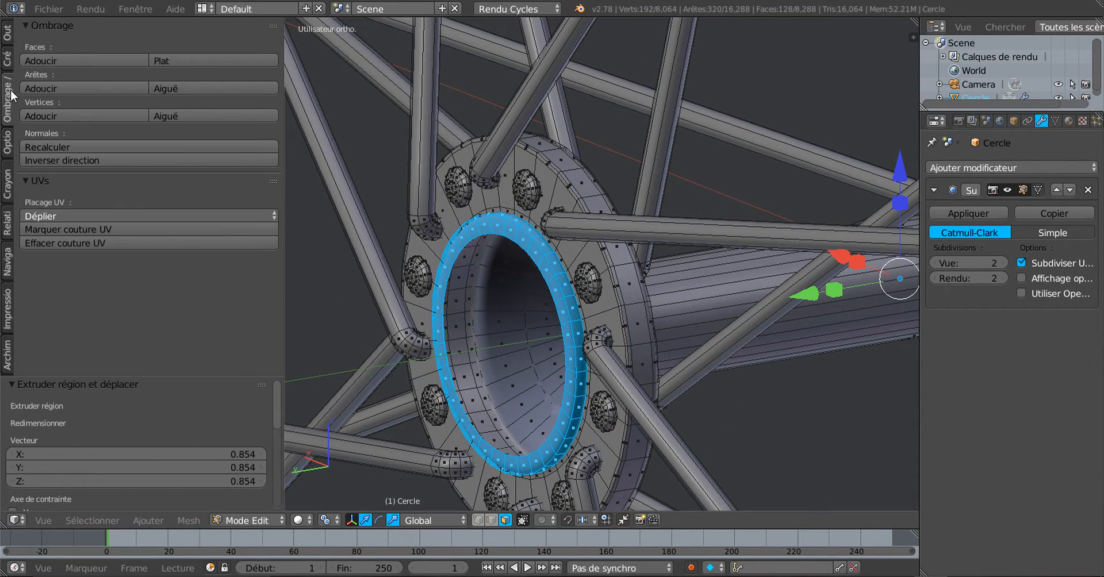
pyautogui.click(66, 156)
pyautogui.scroll(-2, 491, 329)
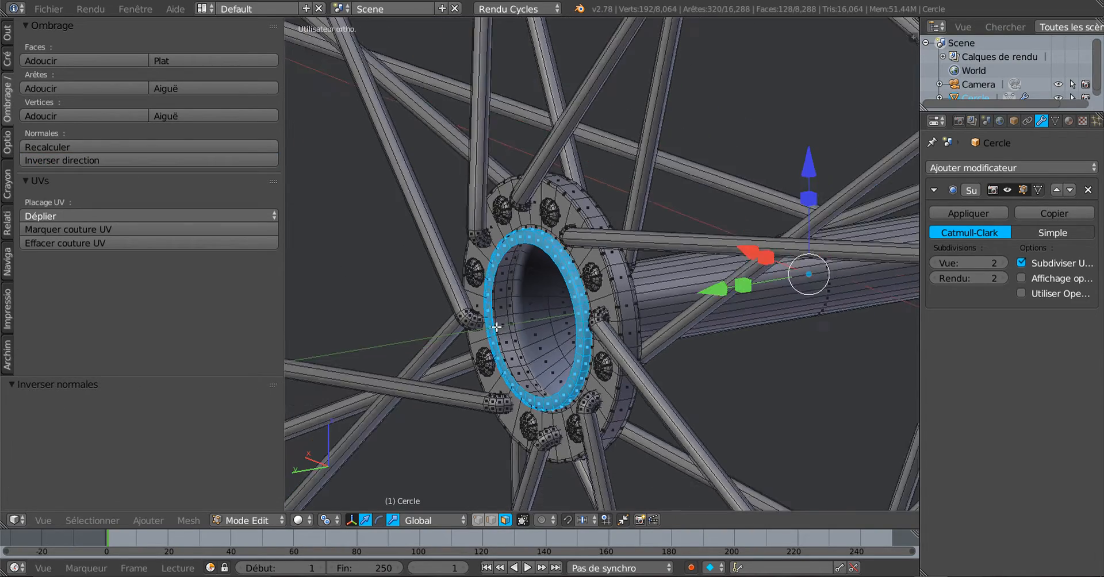
pyautogui.moveTo(492, 329); pyautogui.dragTo(631, 344, button='middle')
pyautogui.scroll(3, 631, 343)
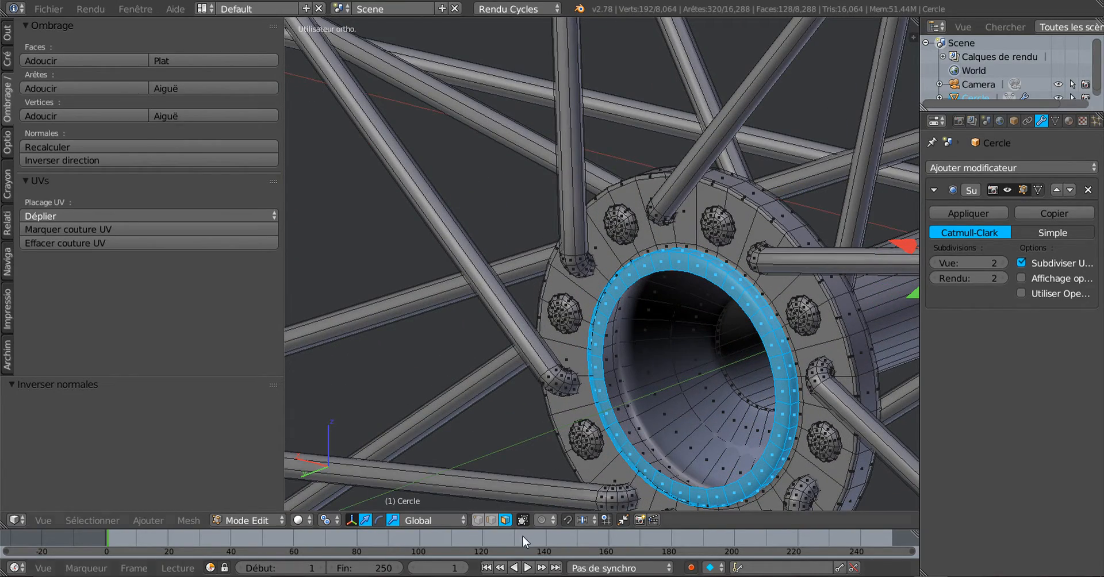
# Step: In edge select mode, select the innermost edge loop of the opening's rim on both flanges
pyautogui.click(491, 520)
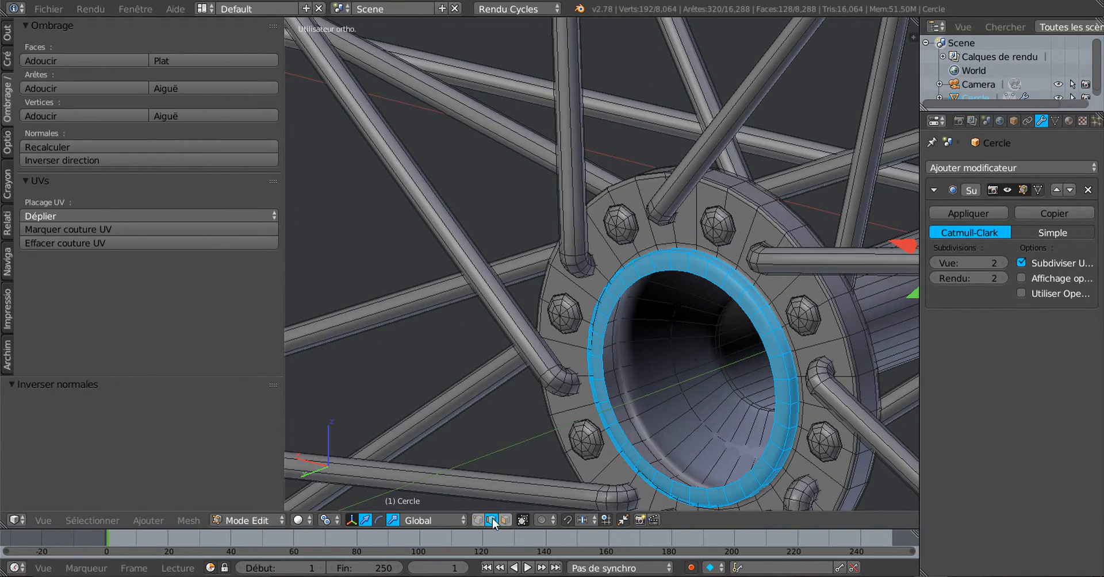
pyautogui.keyDown('alt'); pyautogui.rightClick(693, 273); pyautogui.keyUp('alt')
pyautogui.scroll(-2, 693, 273)
pyautogui.moveTo(693, 273); pyautogui.dragTo(636, 317, button='middle')
pyautogui.scroll(2, 566, 307)
pyautogui.keyDown('alt'); pyautogui.keyDown('shift'); pyautogui.rightClick(592, 192); pyautogui.keyUp('shift'); pyautogui.keyUp('alt')
pyautogui.scroll(-3, 531, 306)
pyautogui.scroll(3, 626, 303)
pyautogui.scroll(2, 636, 318)
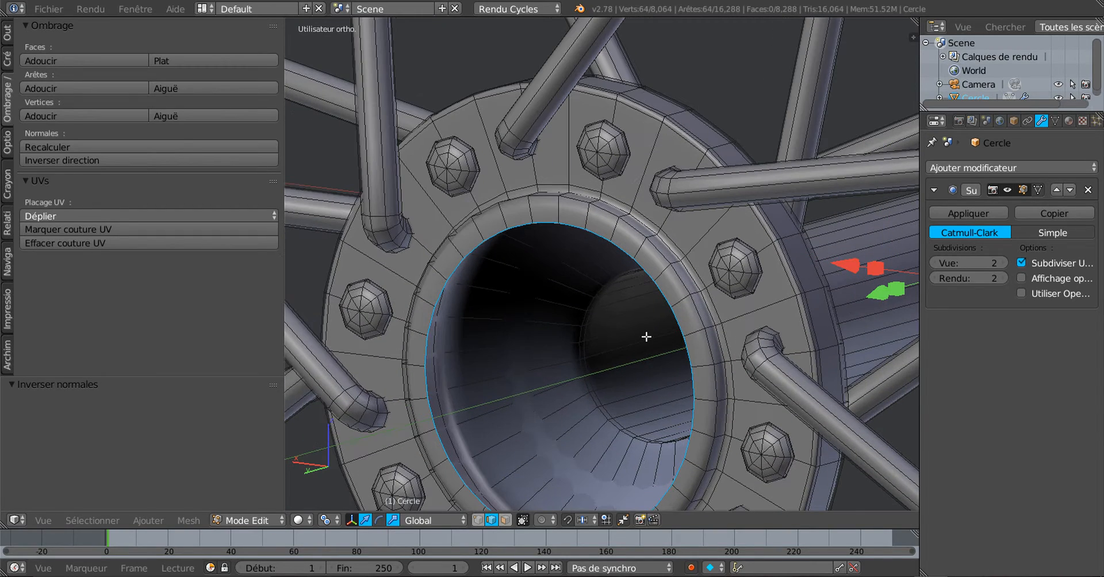
pyautogui.scroll(-5, 654, 334)
pyautogui.moveTo(641, 337); pyautogui.dragTo(613, 360, button='middle')
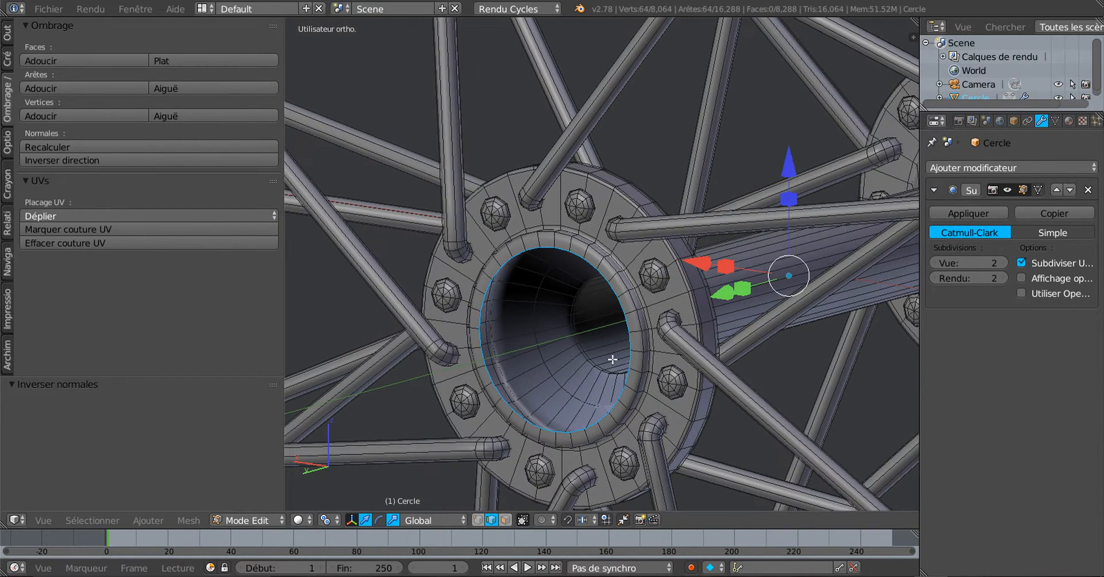
# Step: Extrude the two inner rim loops and scale them inward along Y to about 0.982 about the median point
pyautogui.click(325, 520)
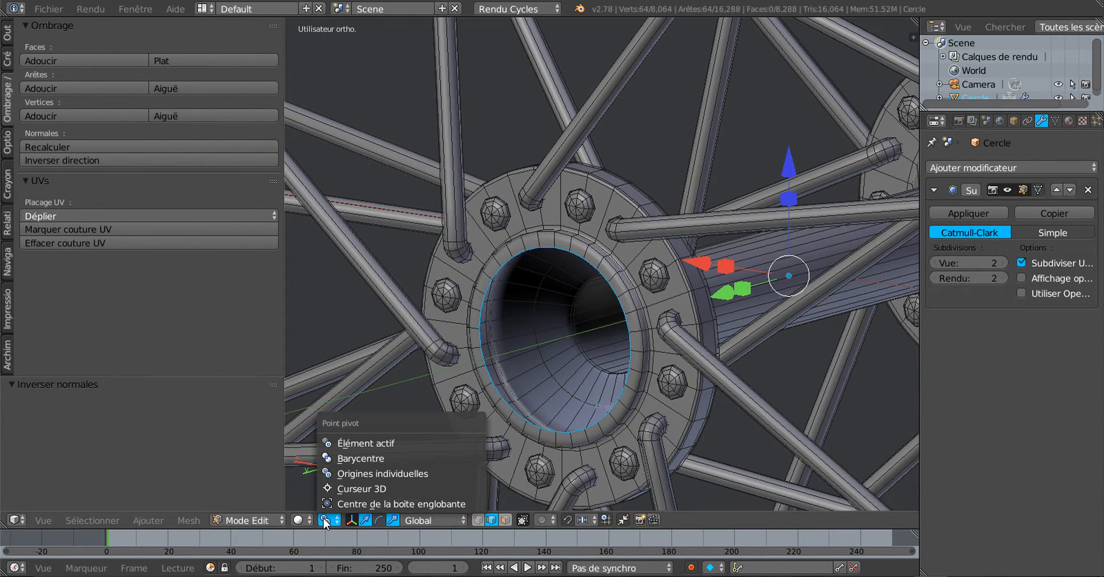
pyautogui.click(353, 456)
pyautogui.moveTo(663, 364); pyautogui.dragTo(674, 361, button='middle')
pyautogui.scroll(2, 642, 373)
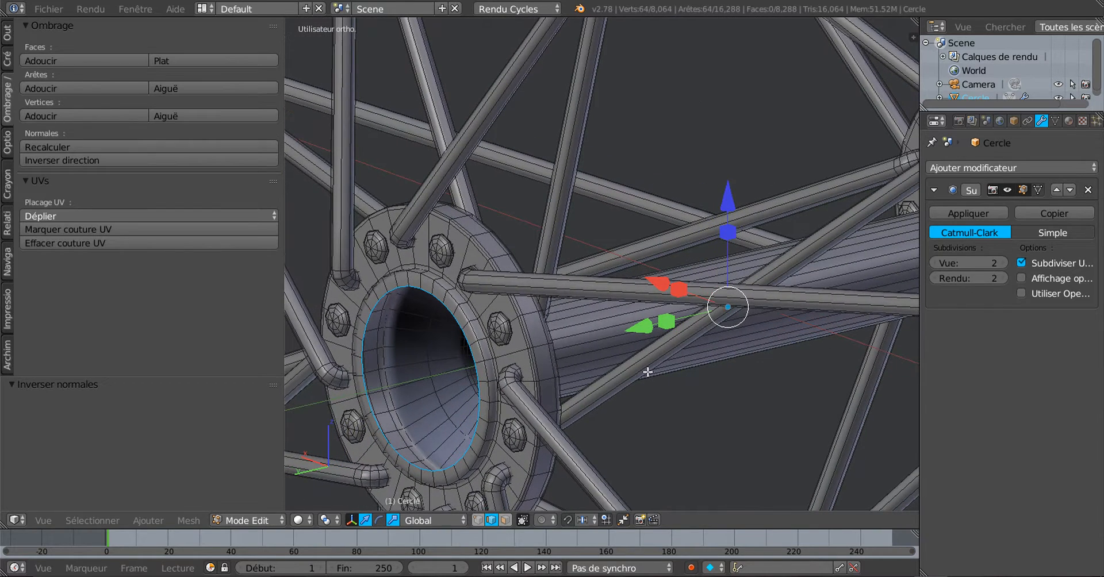
pyautogui.press('e')
pyautogui.rightClick(648, 371)
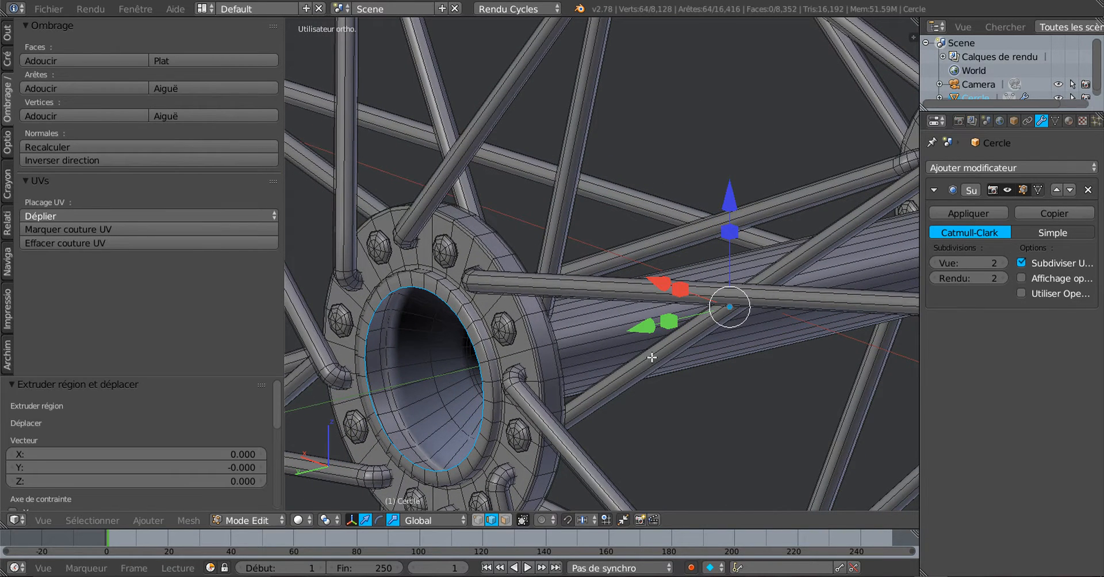
pyautogui.press('s')
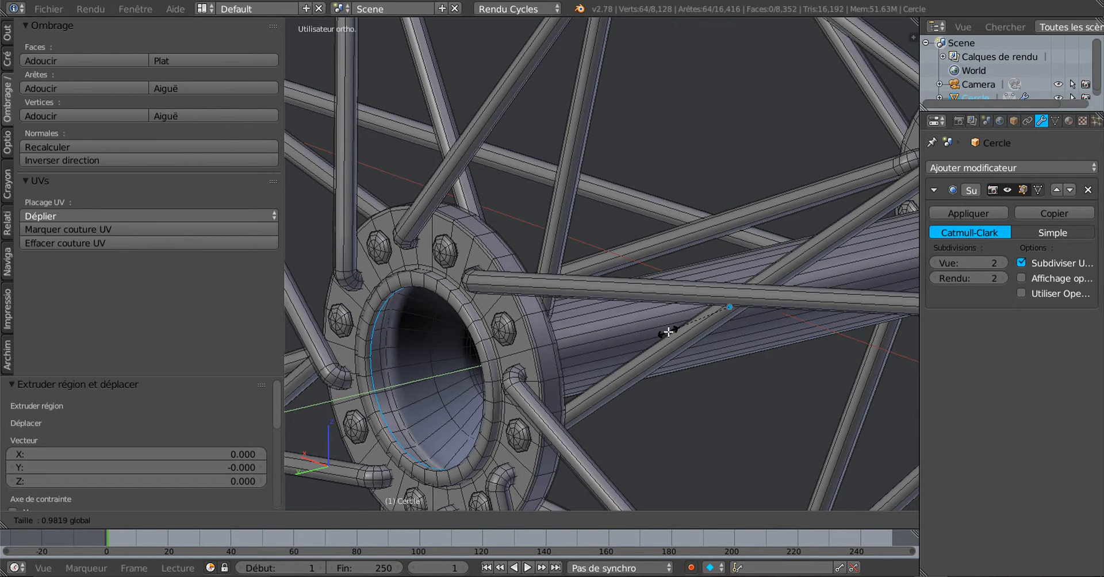
pyautogui.click(664, 332)
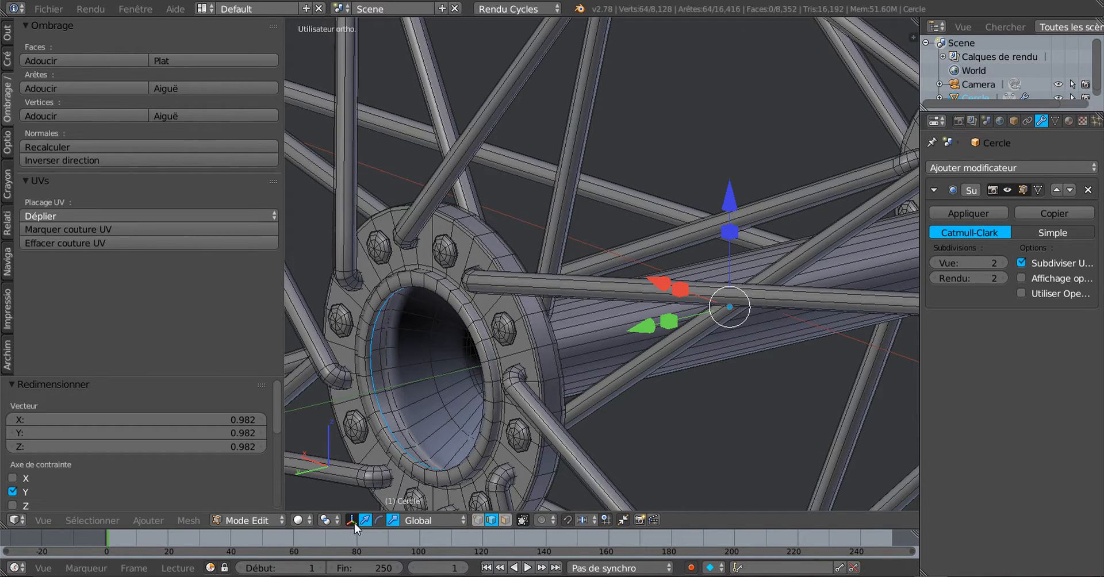
# Step: Set the pivot point to individual origins and scale both flanges' inner rim loops down to about 0.901
pyautogui.click(299, 521)
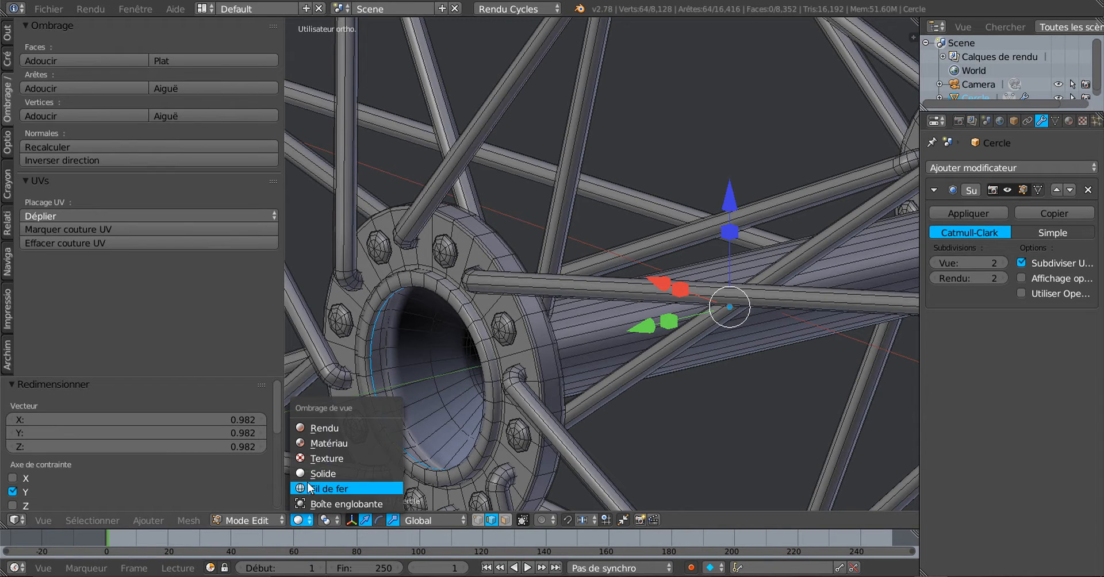
pyautogui.click(260, 521)
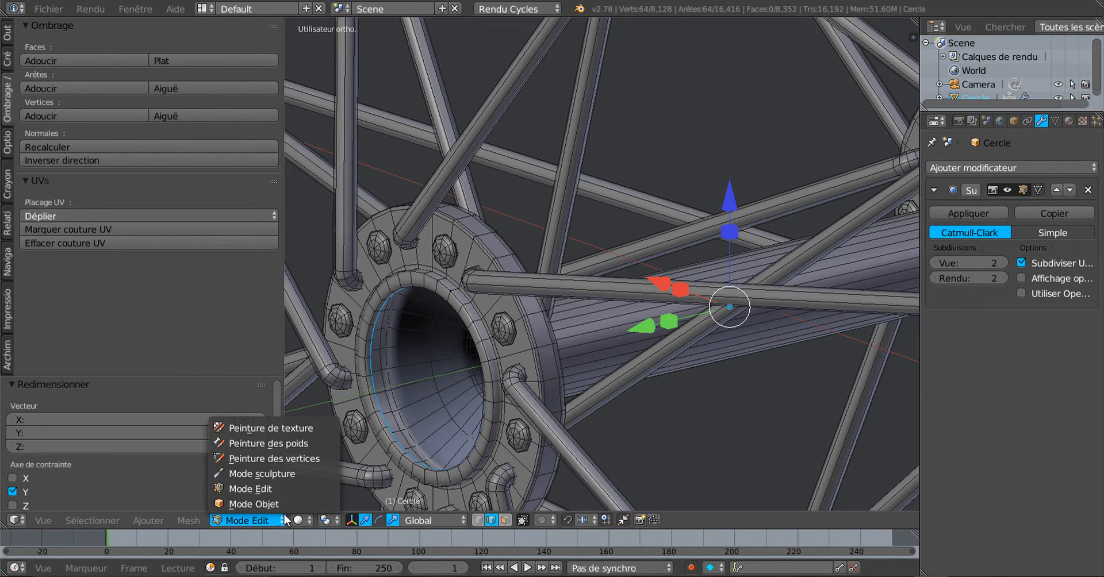
pyautogui.click(325, 520)
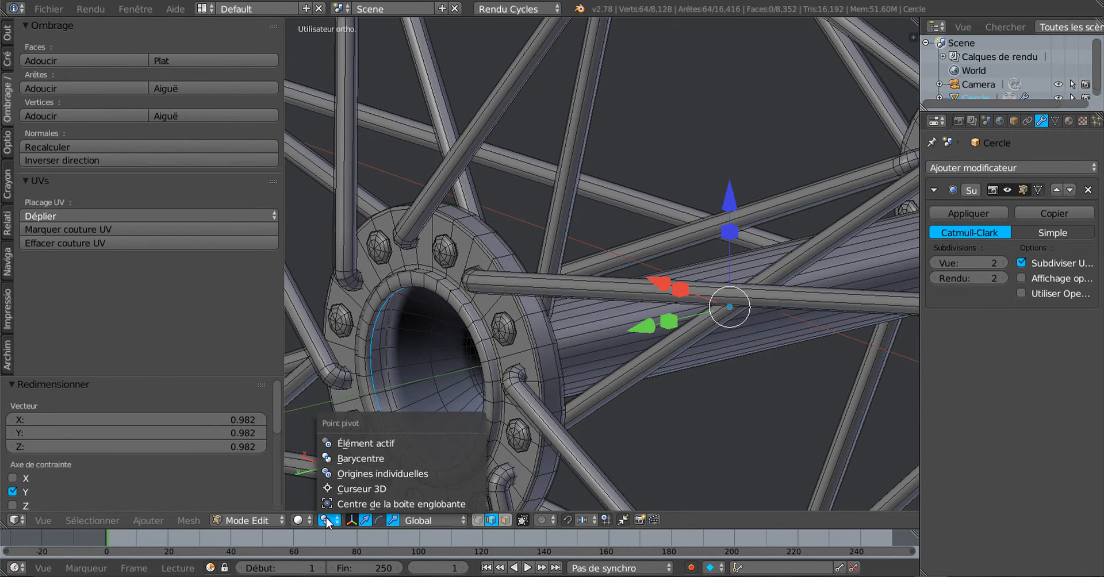
pyautogui.click(371, 471)
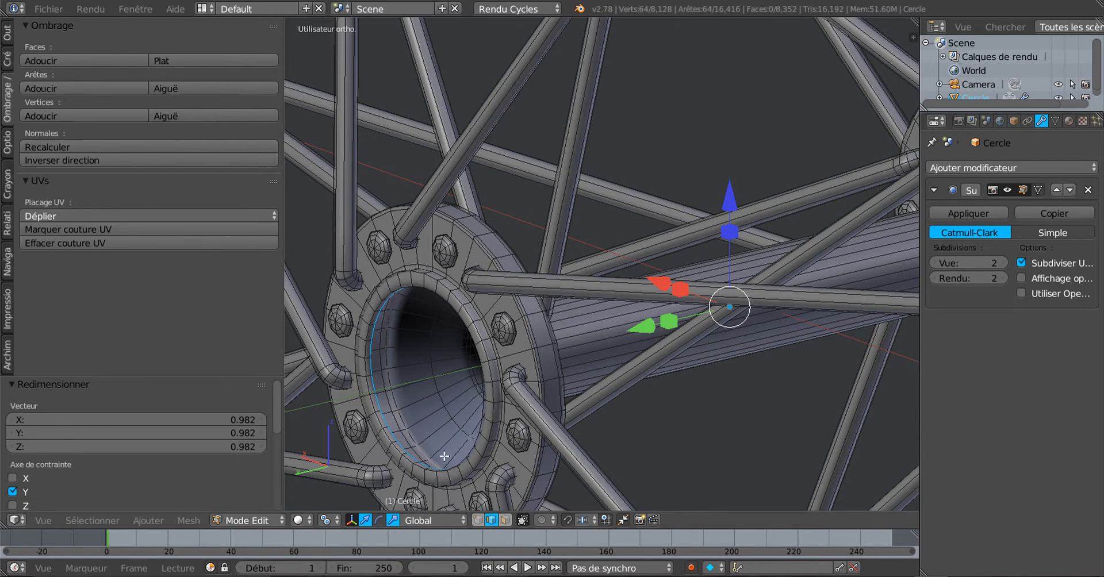
pyautogui.press('s')
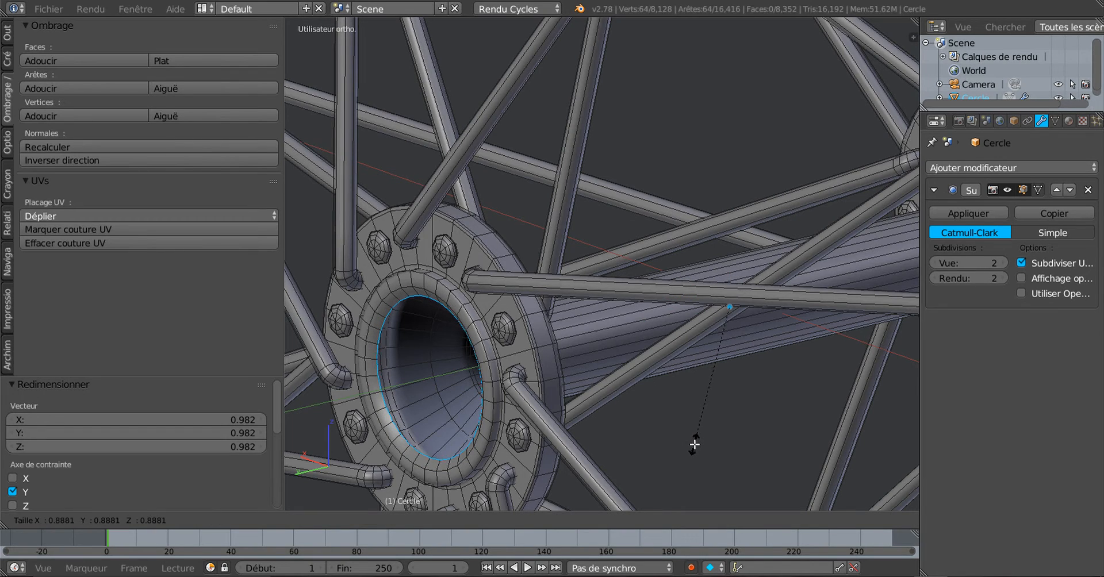
pyautogui.click(693, 447)
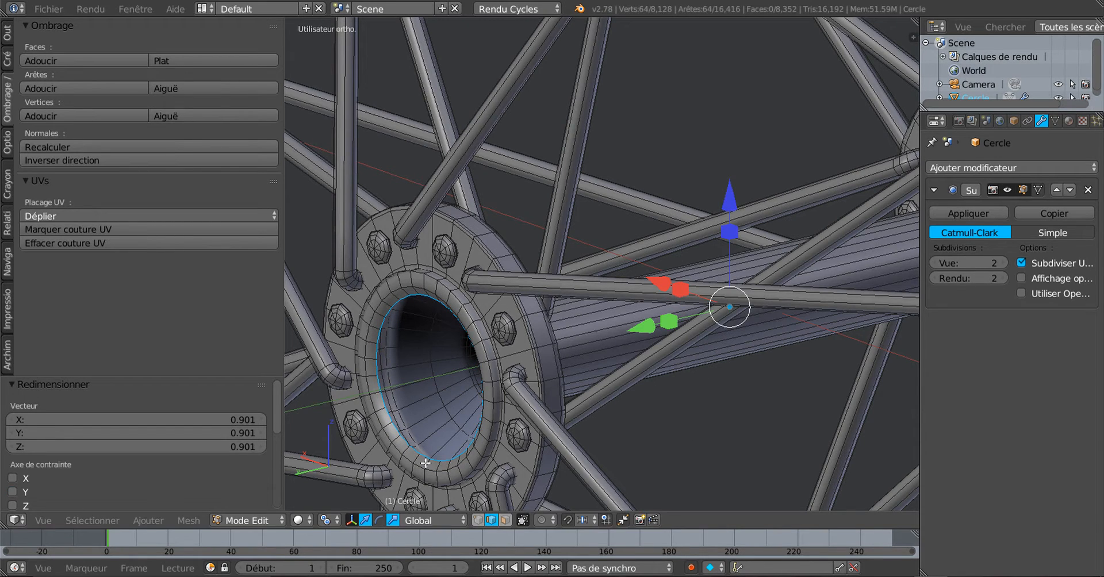
# Step: With the pivot at the median point, extrude the two inner rim loops and scale them to about 0.895 in X and Z
pyautogui.click(326, 520)
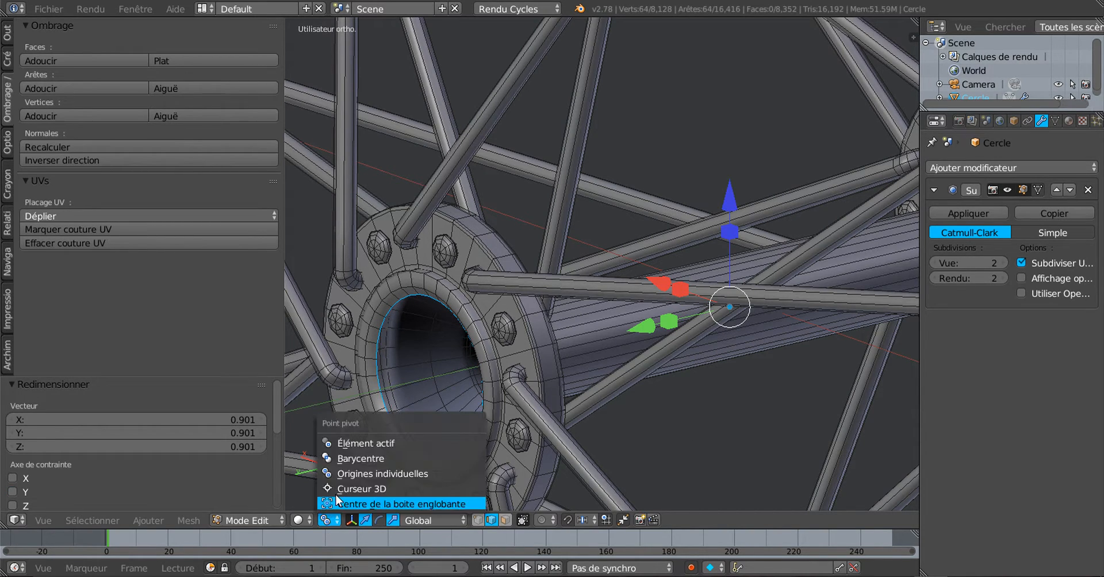
pyautogui.click(350, 459)
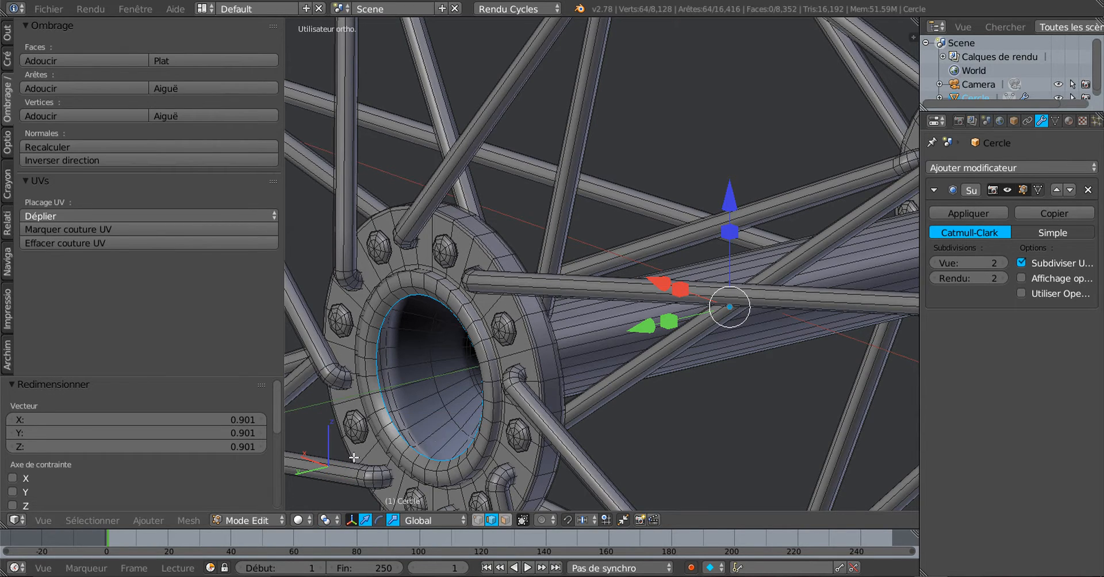
pyautogui.press('e')
pyautogui.click(646, 436)
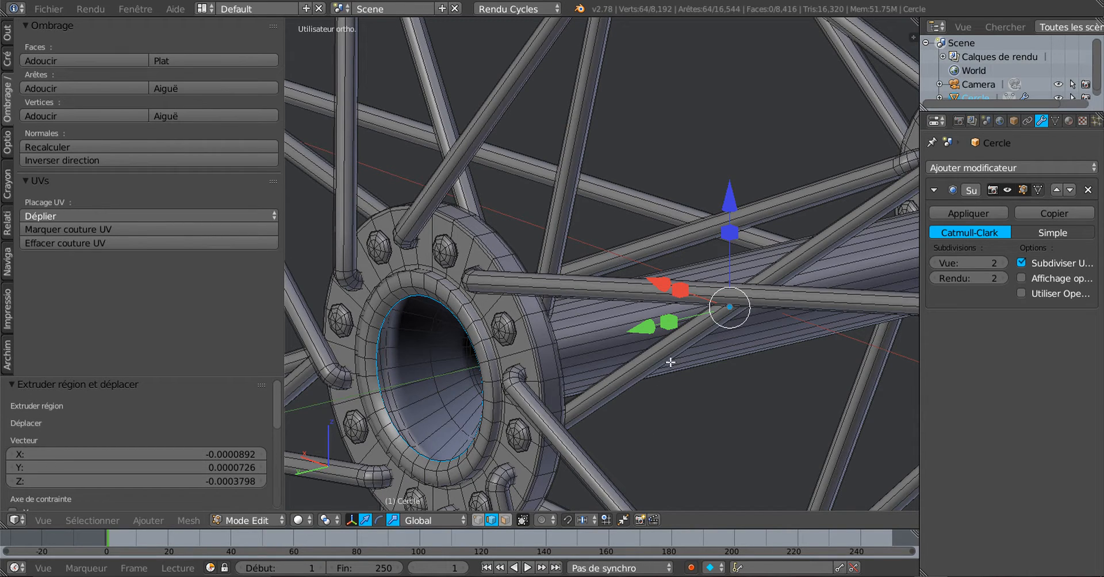
pyautogui.press('s')
pyautogui.click(696, 424)
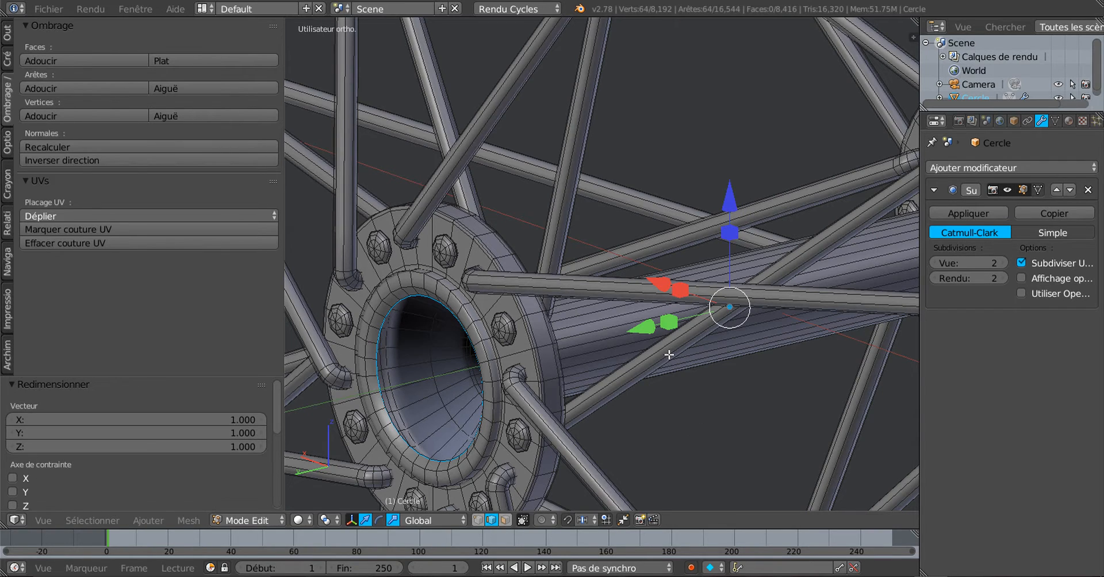
pyautogui.keyDown('shift'); pyautogui.moveTo(669, 326); pyautogui.dragTo(677, 326); pyautogui.keyUp('shift')
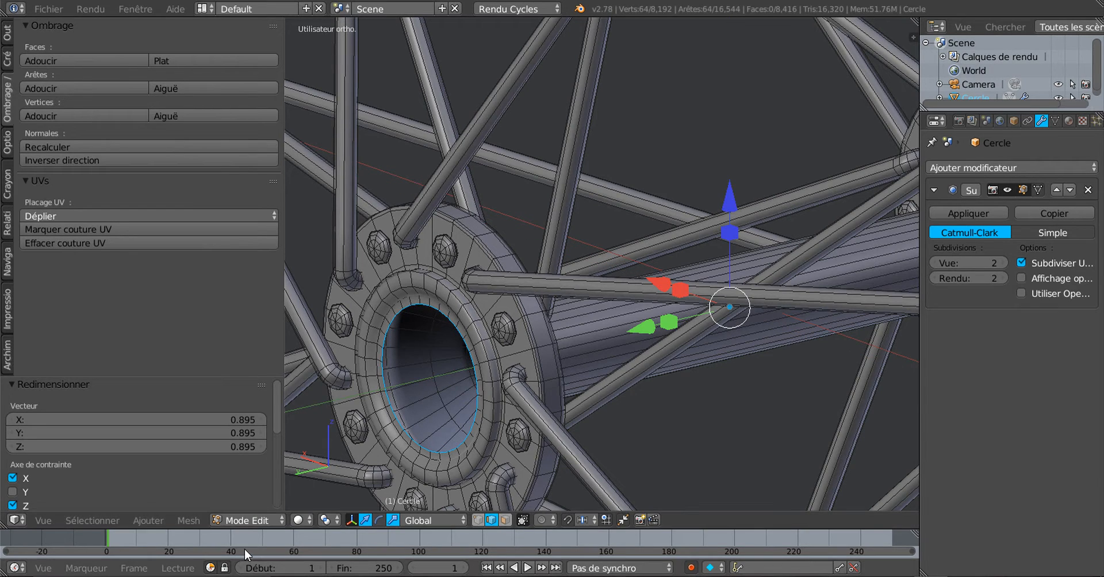
# Step: Try enlarging the extruded inner loops to about 1.096 in X and Z about the median point, and undo it
pyautogui.click(298, 520)
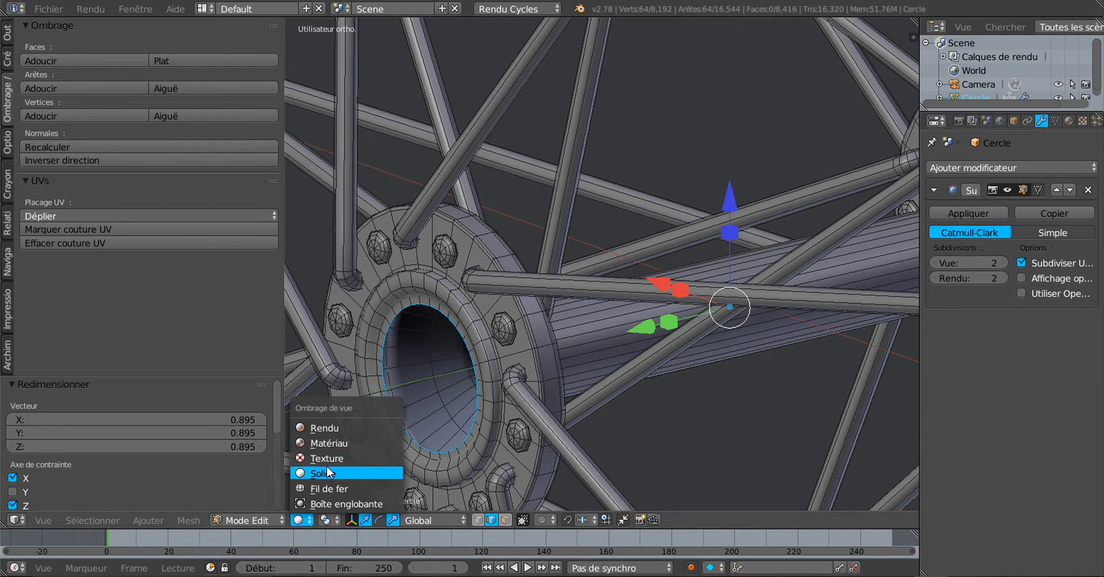
pyautogui.click(326, 474)
pyautogui.click(323, 521)
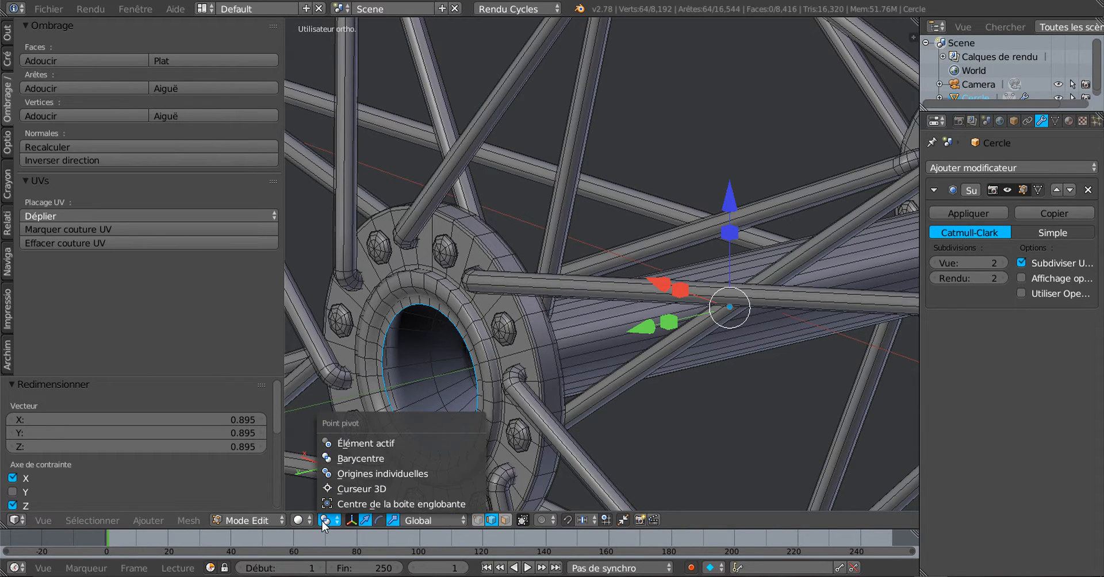
pyautogui.click(351, 459)
pyautogui.scroll(1, 578, 379)
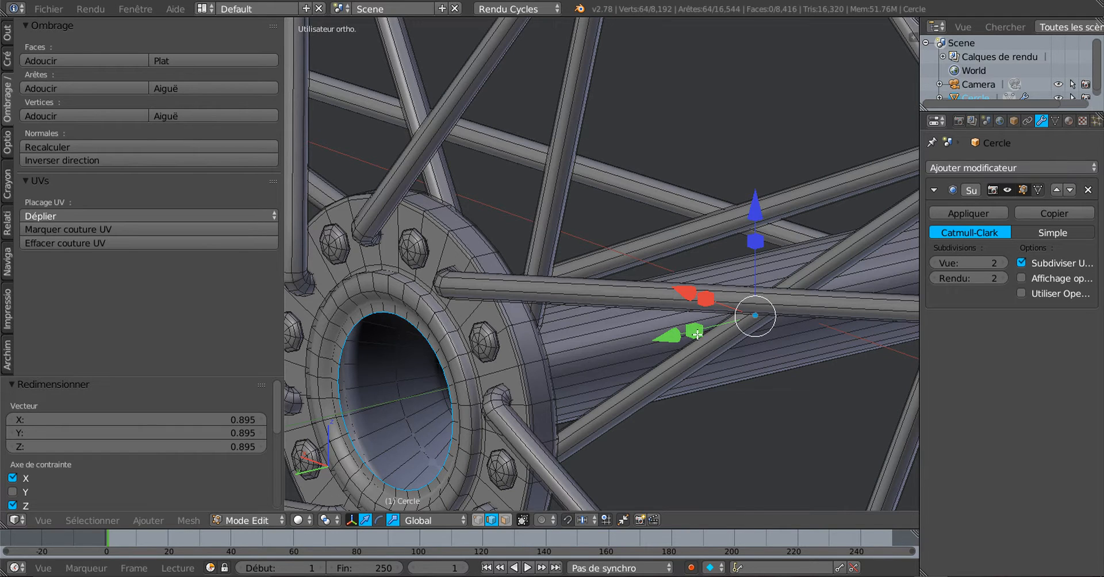
pyautogui.keyDown('shift'); pyautogui.moveTo(697, 334); pyautogui.dragTo(695, 338); pyautogui.keyUp('shift')
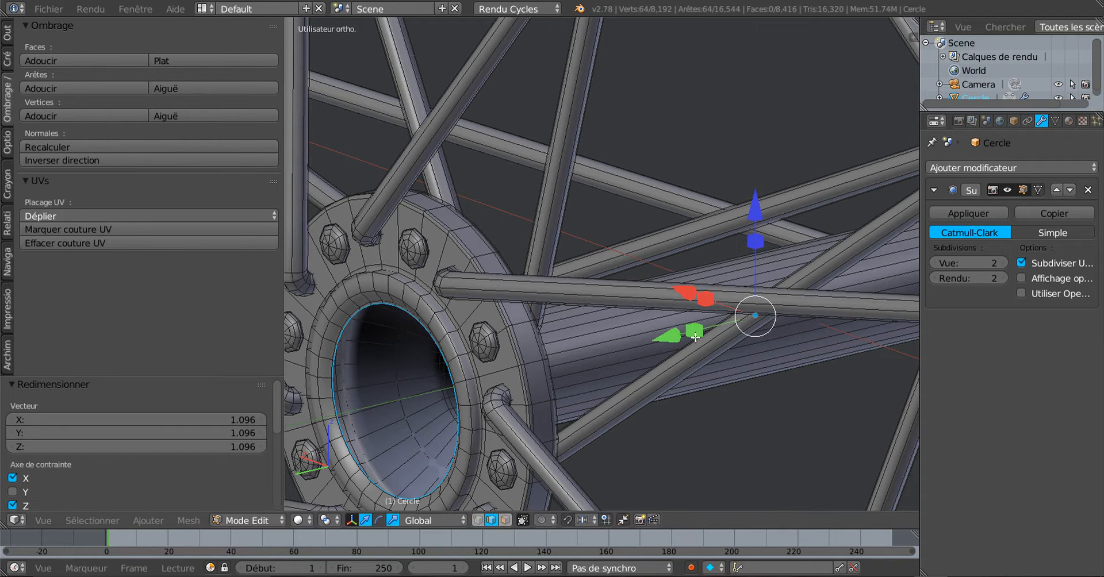
pyautogui.hotkey('ctrl', 'z')
pyautogui.hotkey('ctrl', 'z')
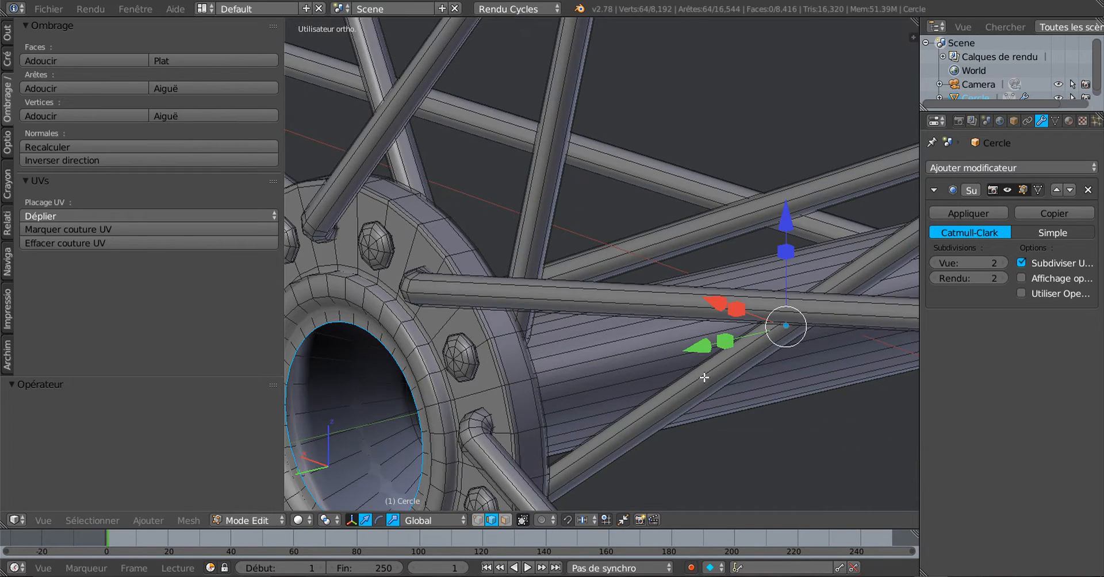
pyautogui.hotkey('ctrl', 'shift', 'z')
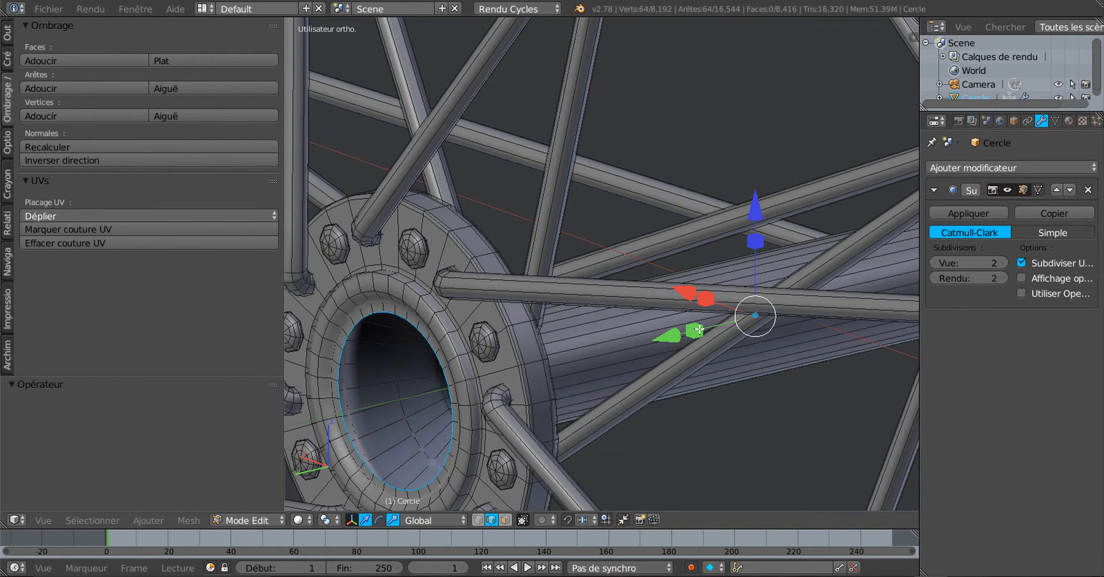
# Step: Scale the two inner loops outward along Y to about 1.020 and inspect the rim from several angles
pyautogui.moveTo(694, 335); pyautogui.dragTo(683, 343)
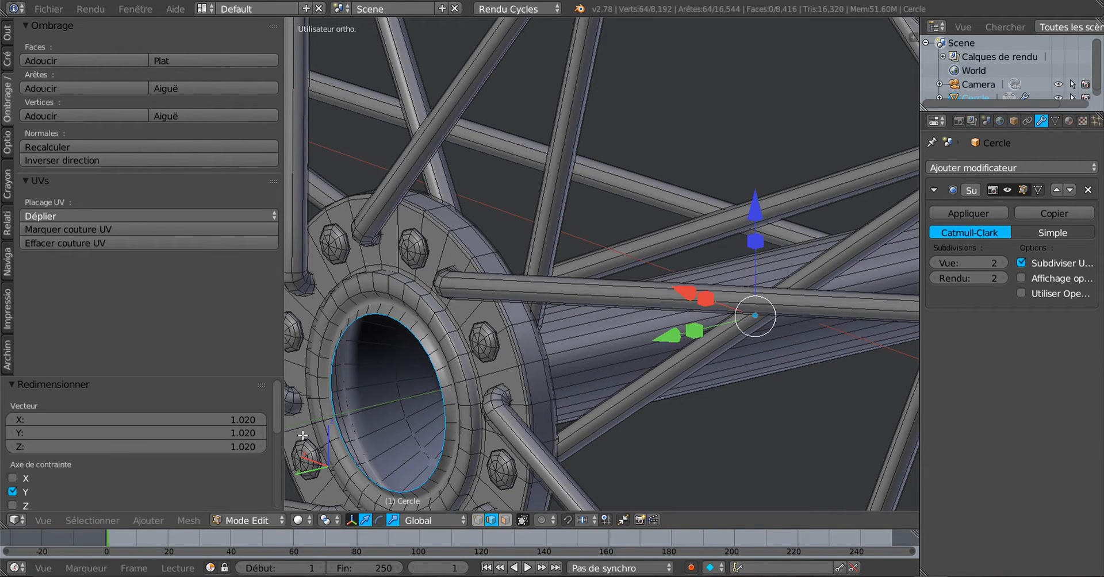
pyautogui.moveTo(716, 361); pyautogui.dragTo(632, 437, button='middle')
pyautogui.scroll(3, 641, 451)
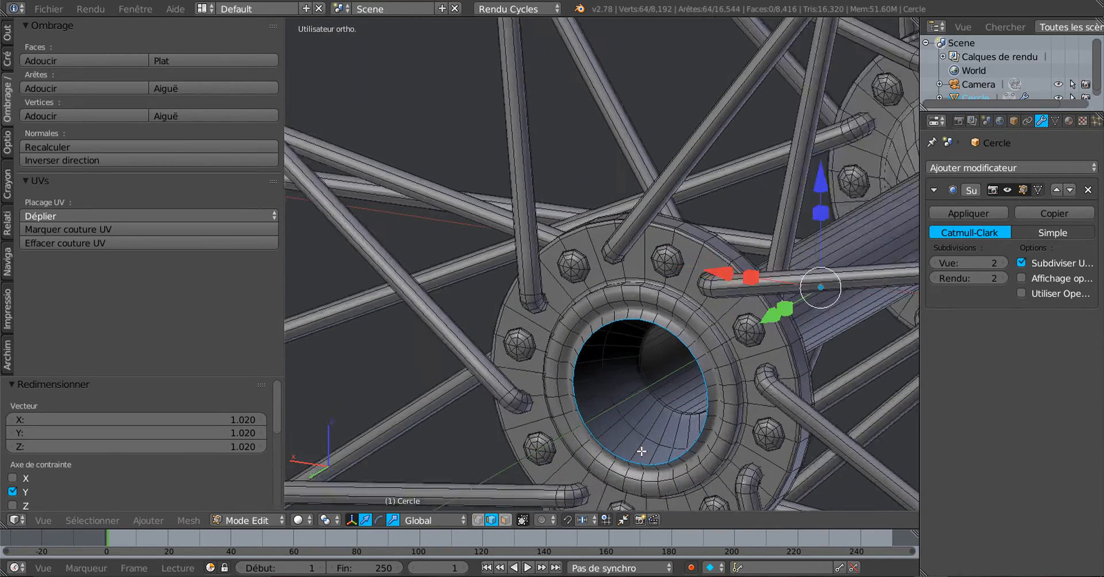
pyautogui.scroll(2, 641, 451)
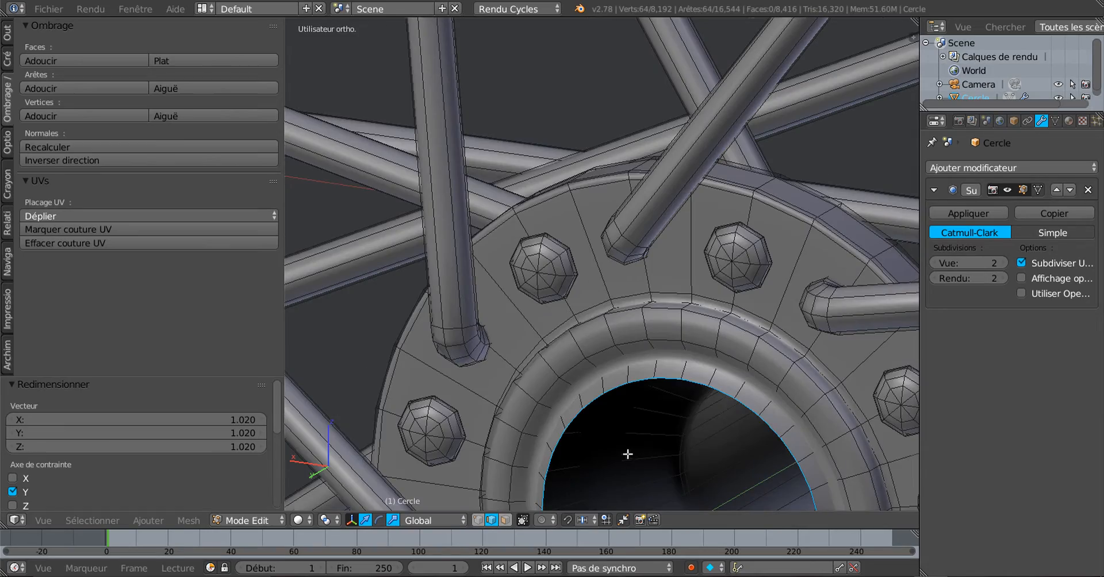
pyautogui.moveTo(628, 454); pyautogui.dragTo(602, 457, button='middle')
pyautogui.moveTo(559, 413); pyautogui.dragTo(517, 389, button='middle')
pyautogui.scroll(-4, 580, 403)
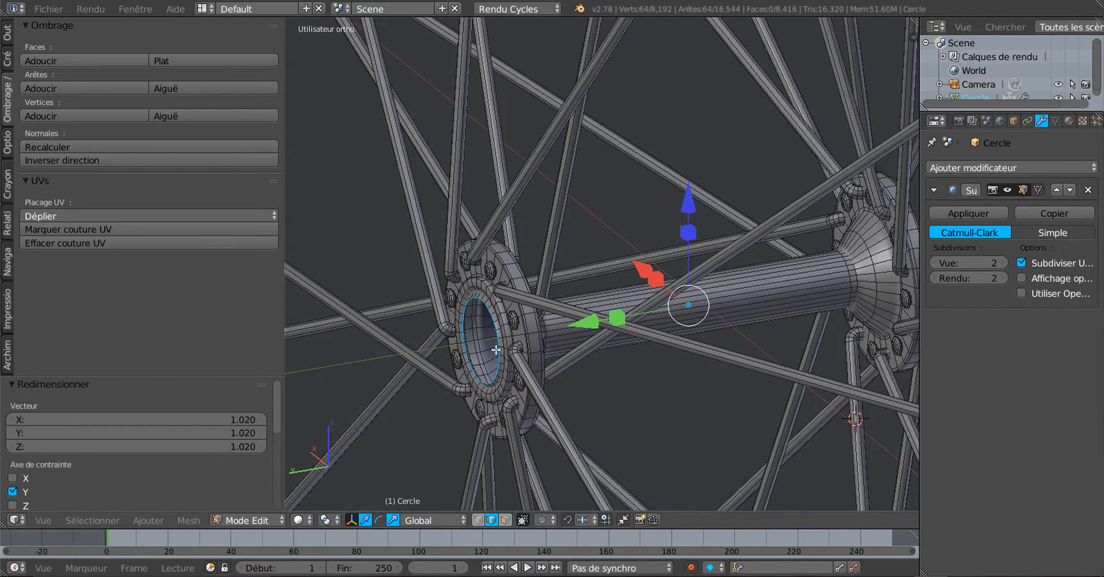
pyautogui.scroll(5, 498, 352)
pyautogui.scroll(1, 630, 352)
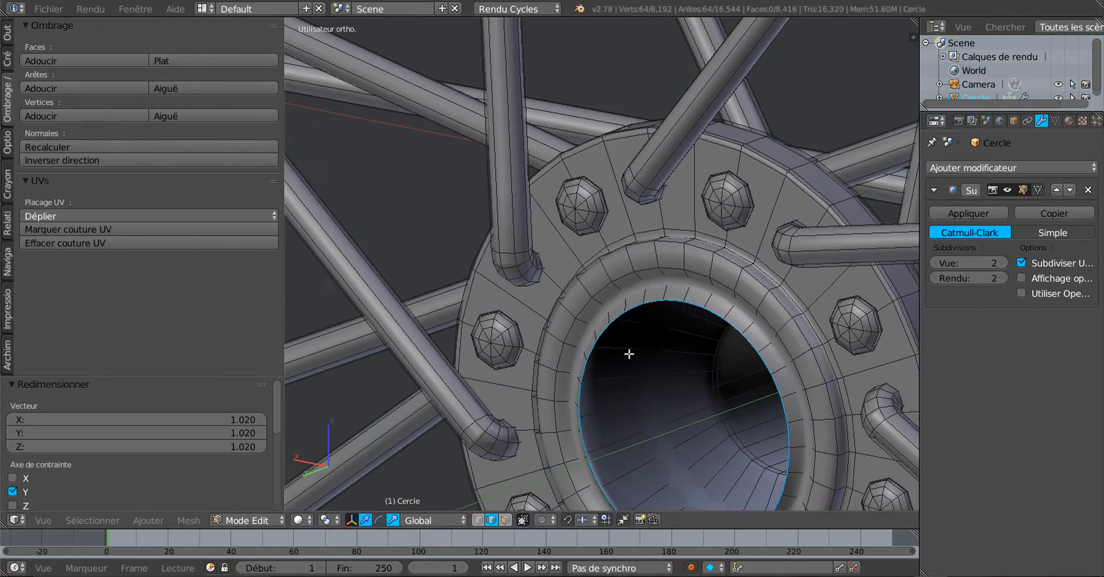
pyautogui.scroll(2, 575, 345)
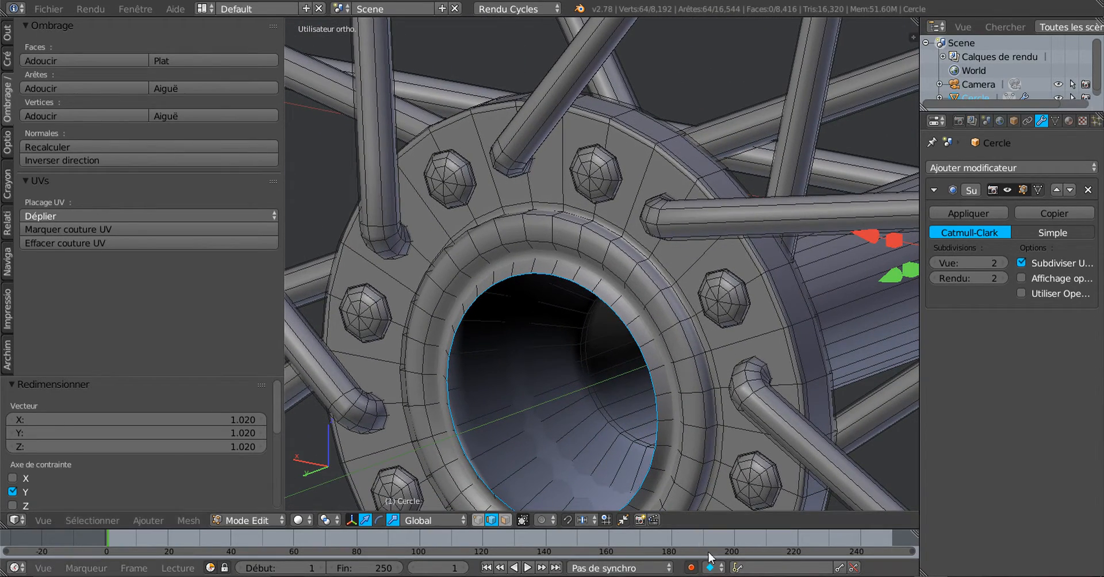
# Step: Check the hub in the reference image ref1.png and compare it with the modelled flange opening in Blender
pyautogui.click(696, 532)
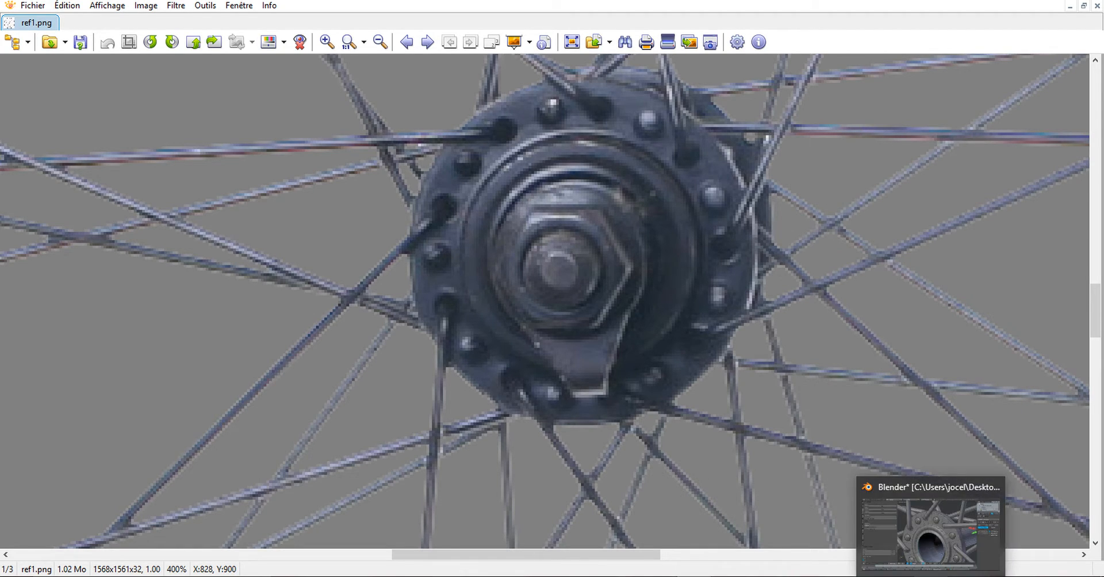
pyautogui.click(930, 576)
pyautogui.scroll(2, 581, 446)
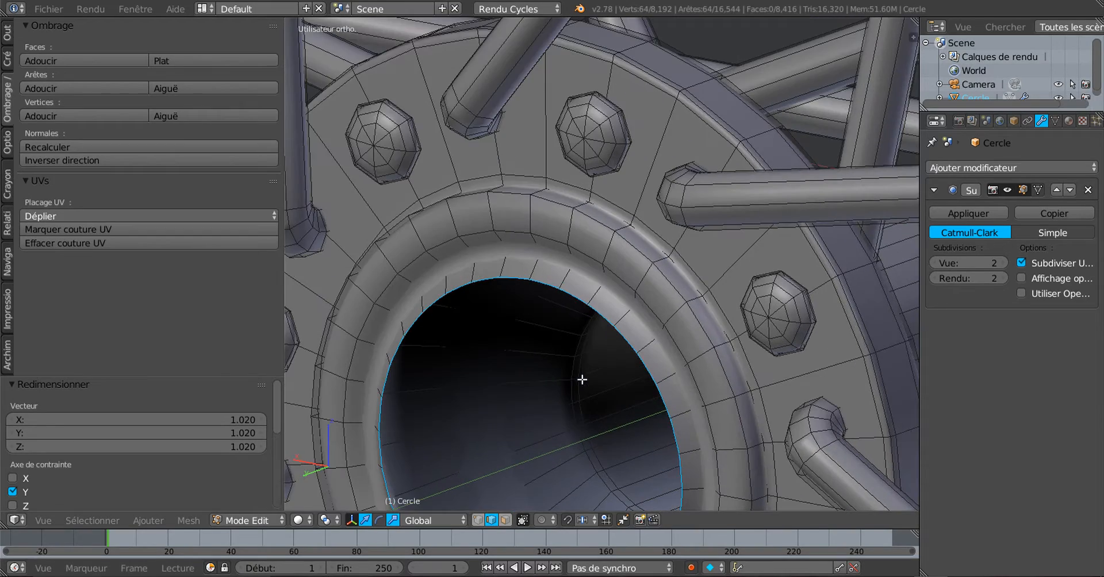
pyautogui.keyDown('shift'); pyautogui.scroll(-1, 591, 315); pyautogui.keyUp('shift')
pyautogui.scroll(-2, 591, 315)
pyautogui.moveTo(594, 296); pyautogui.dragTo(577, 311, button='middle')
pyautogui.scroll(1, 668, 298)
pyautogui.scroll(2, 577, 311)
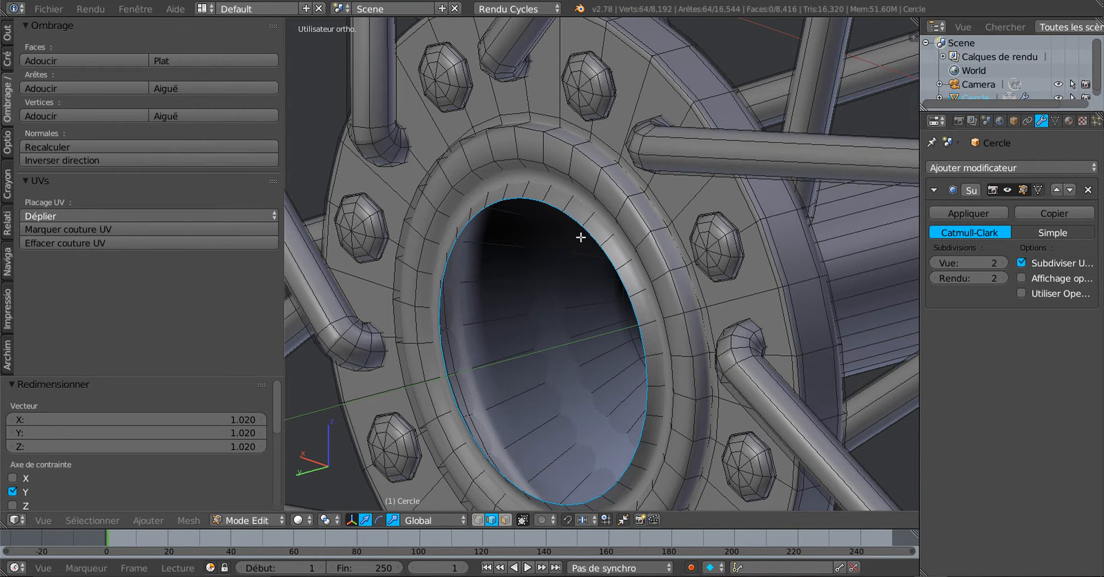
pyautogui.scroll(-2, 544, 264)
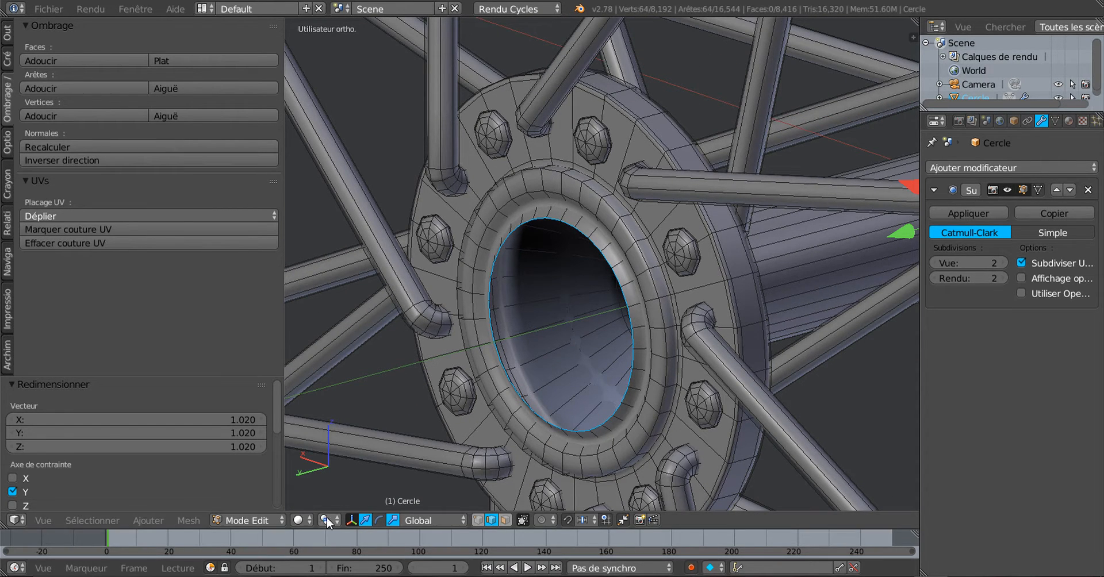
# Step: Extrude the inner rim loops of both flanges and scale them inward along Y to about 0.978
pyautogui.press('e')
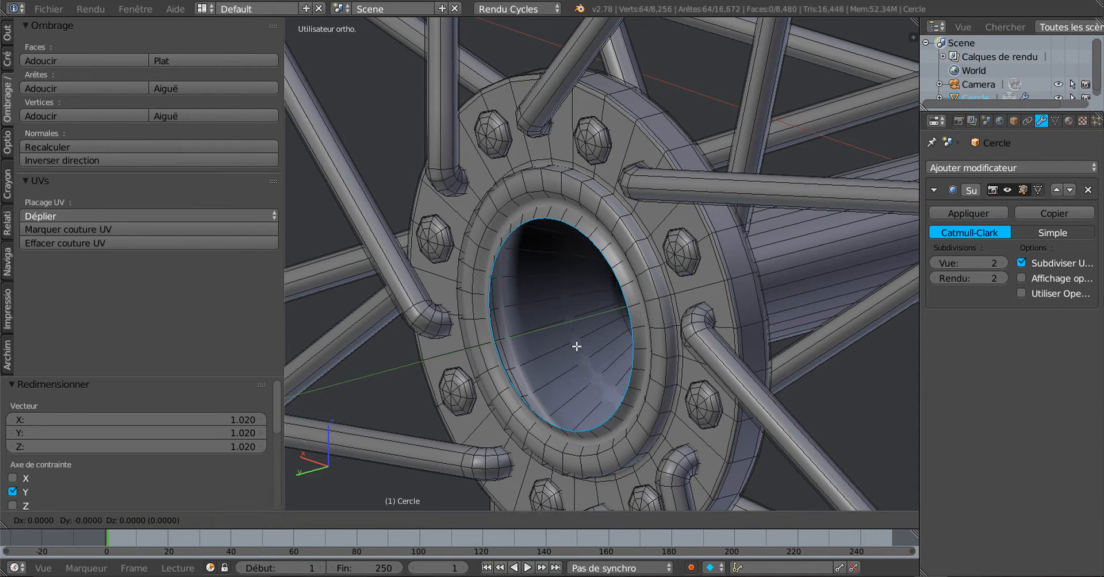
pyautogui.rightClick(577, 346)
pyautogui.scroll(-2, 576, 346)
pyautogui.keyDown('shift'); pyautogui.moveTo(663, 322); pyautogui.dragTo(580, 345, button='middle'); pyautogui.keyUp('shift')
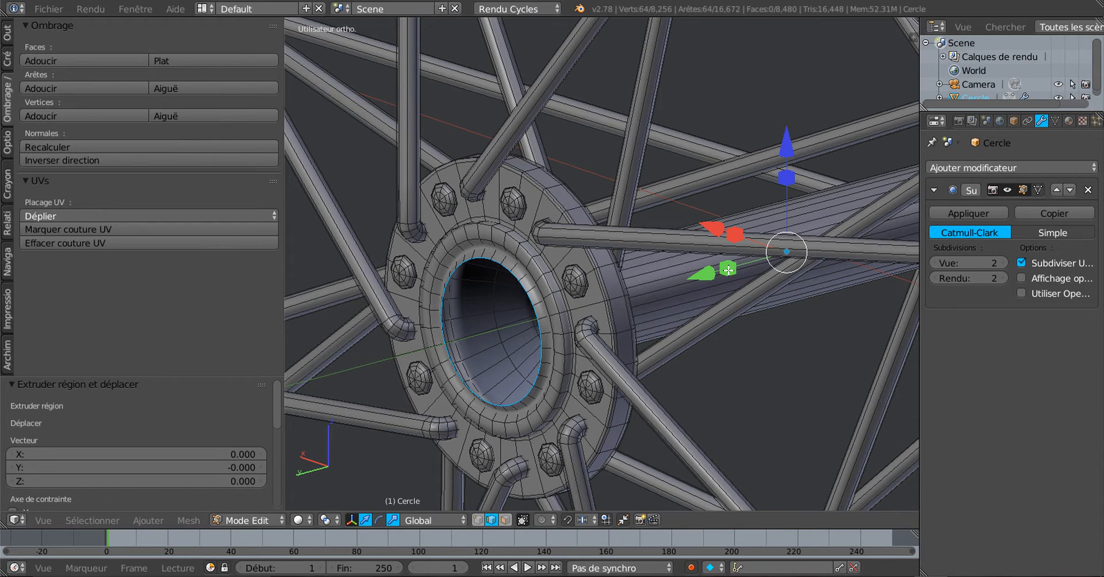
pyautogui.moveTo(728, 269); pyautogui.dragTo(742, 269)
pyautogui.scroll(2, 552, 352)
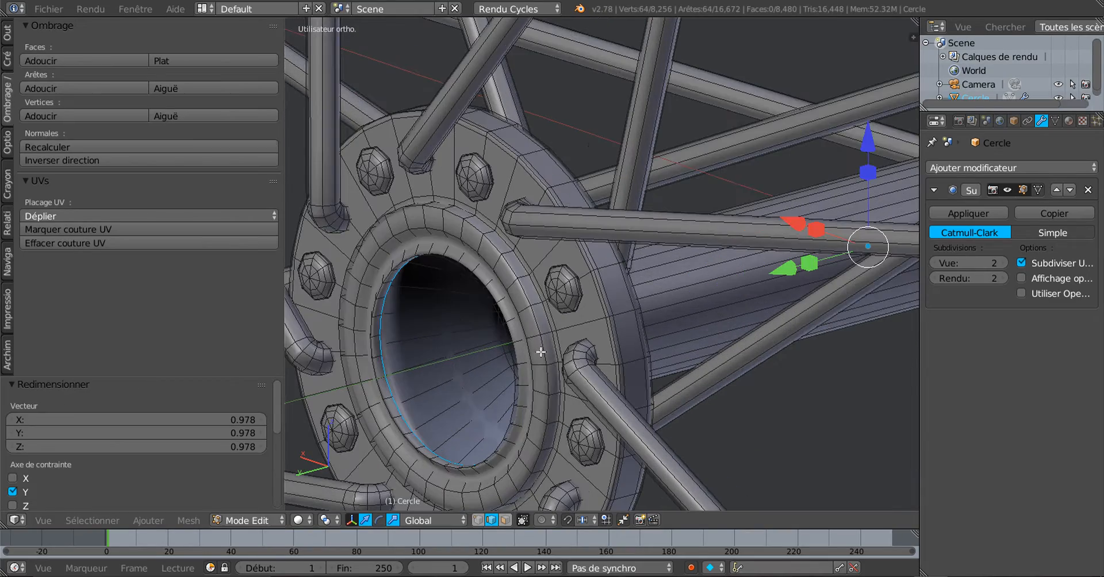
pyautogui.scroll(-5, 518, 426)
pyautogui.moveTo(682, 365); pyautogui.dragTo(673, 337, button='middle')
pyautogui.scroll(3, 747, 341)
pyautogui.scroll(1, 657, 348)
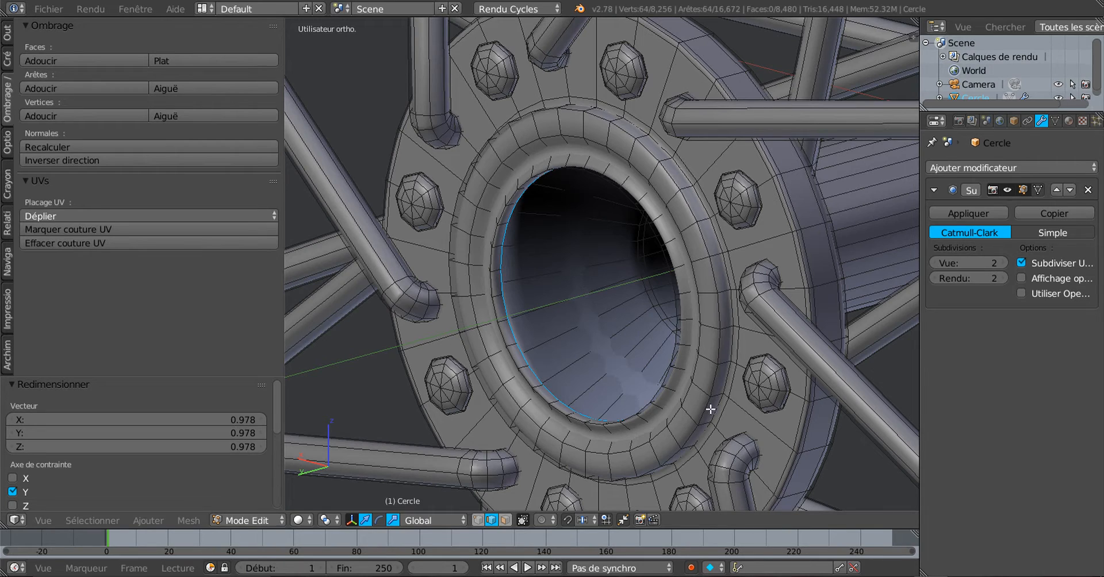
# Step: Set the pivot point to individual origins, extrude the two inner loops again and scale them to about 0.941
pyautogui.click(325, 520)
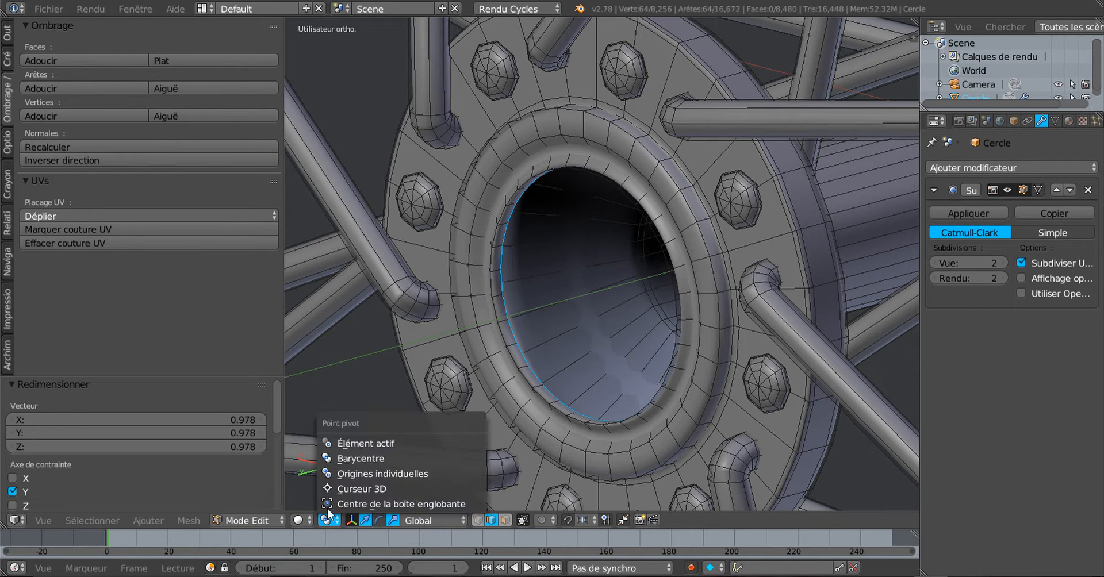
pyautogui.click(368, 474)
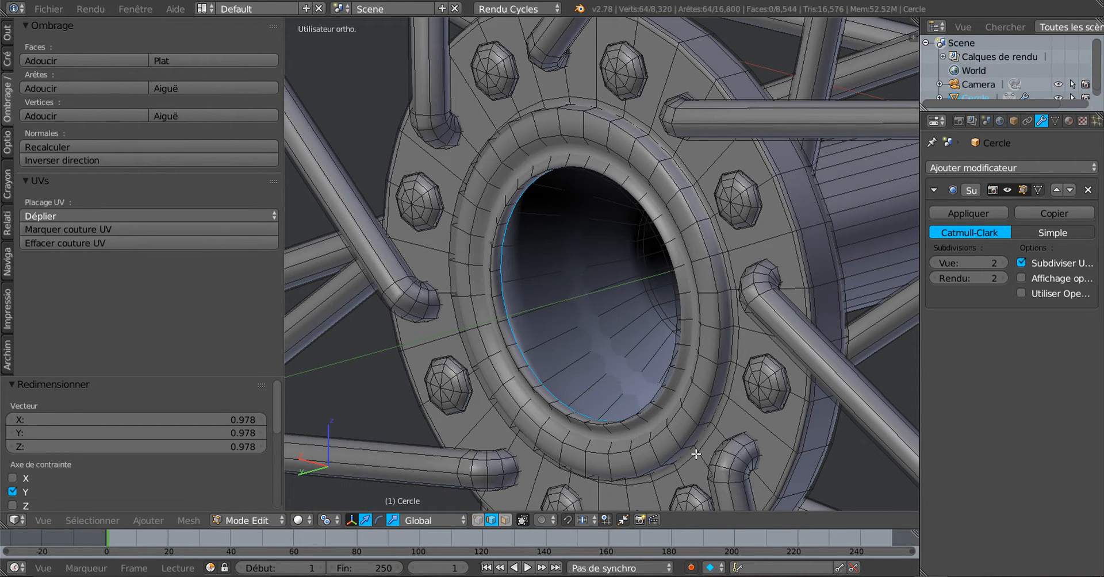
pyautogui.press('s')
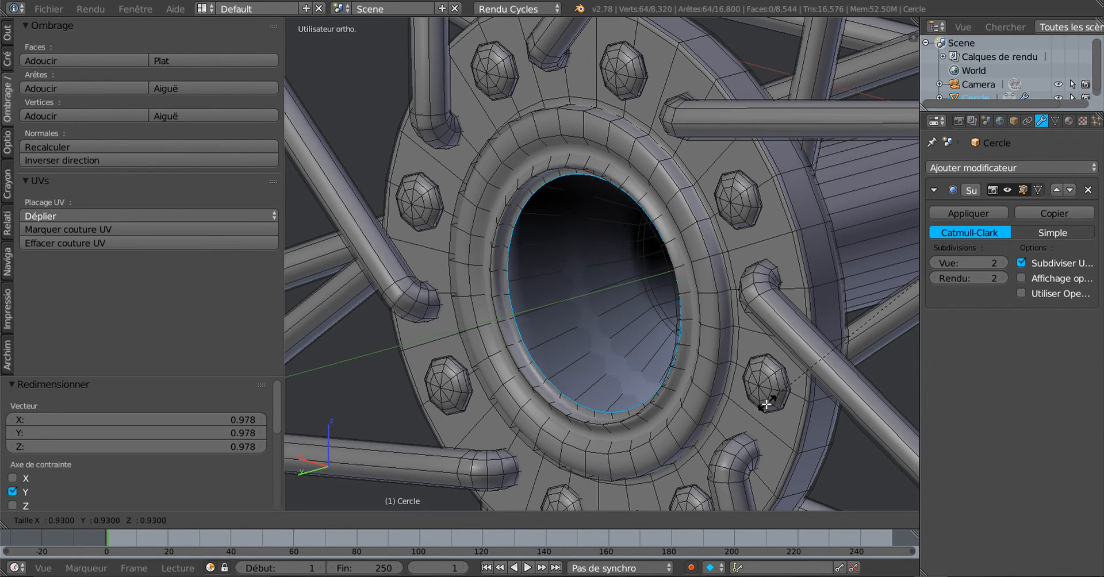
pyautogui.click(764, 408)
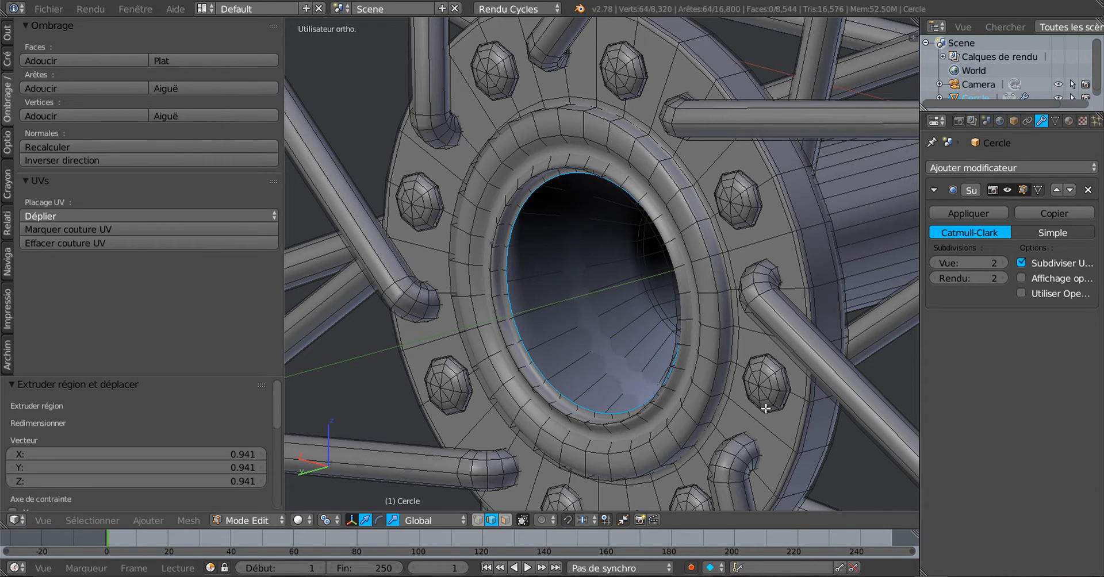
# Step: Set the pivot point to Barycentre for the two selected inner rim loops
pyautogui.keyDown('shift'); pyautogui.moveTo(764, 408); pyautogui.dragTo(401, 526, button='middle'); pyautogui.keyUp('shift')
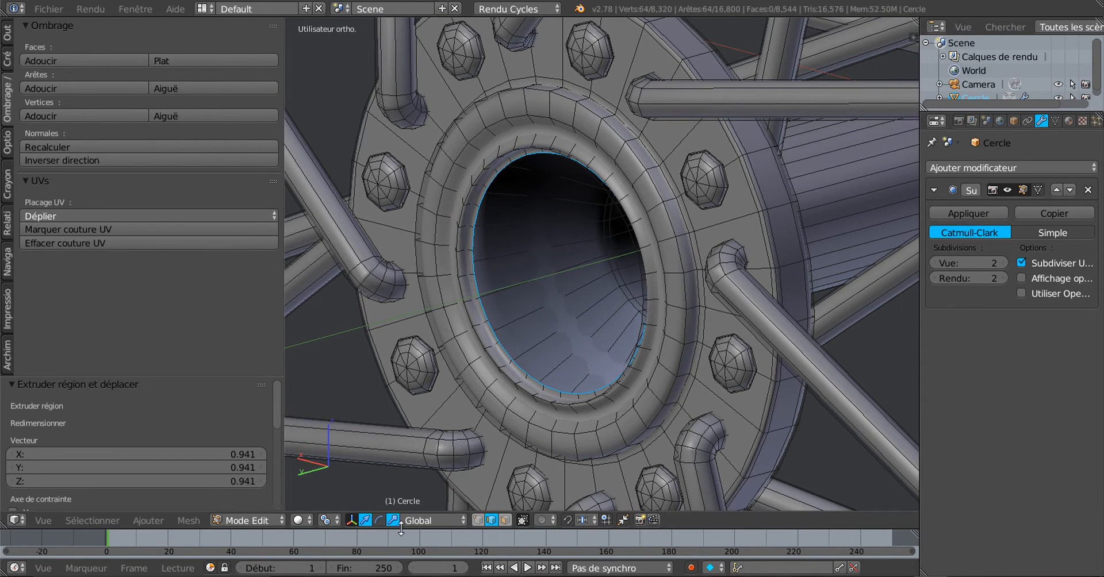
pyautogui.click(323, 517)
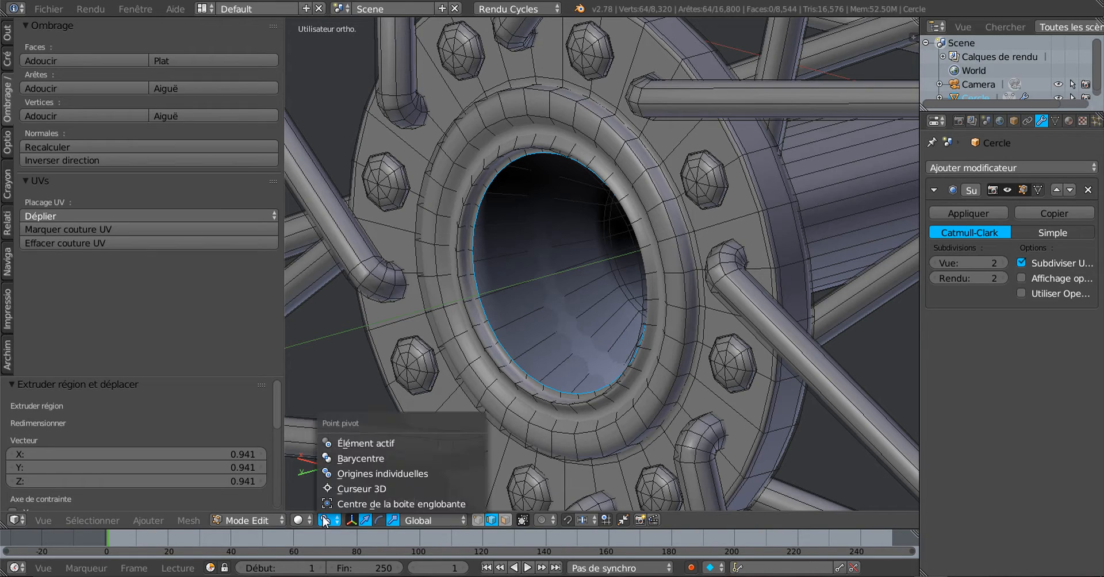
pyautogui.click(364, 473)
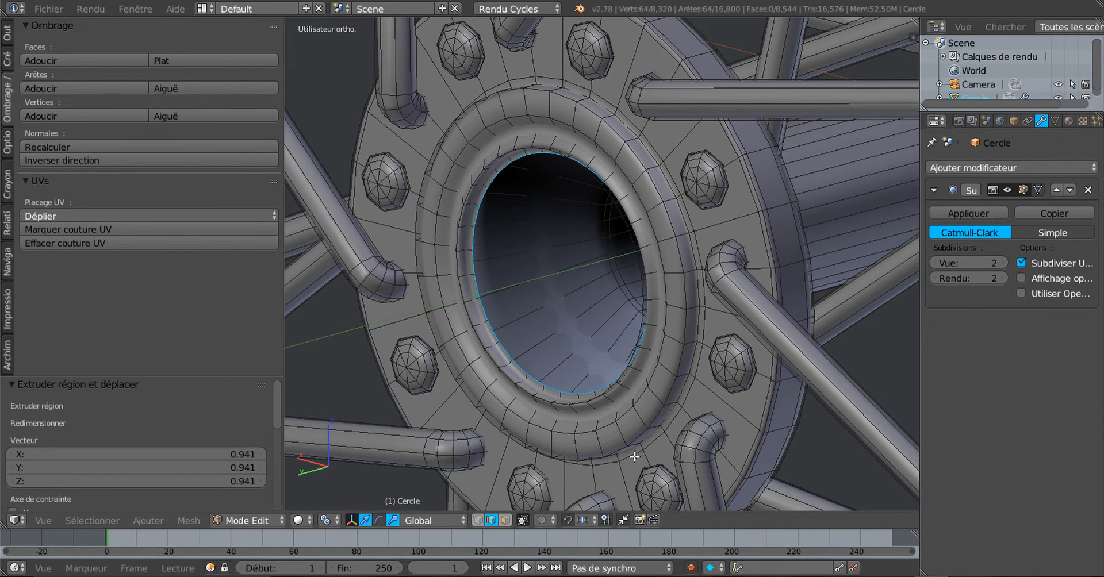
pyautogui.moveTo(610, 463); pyautogui.dragTo(606, 462, button='middle')
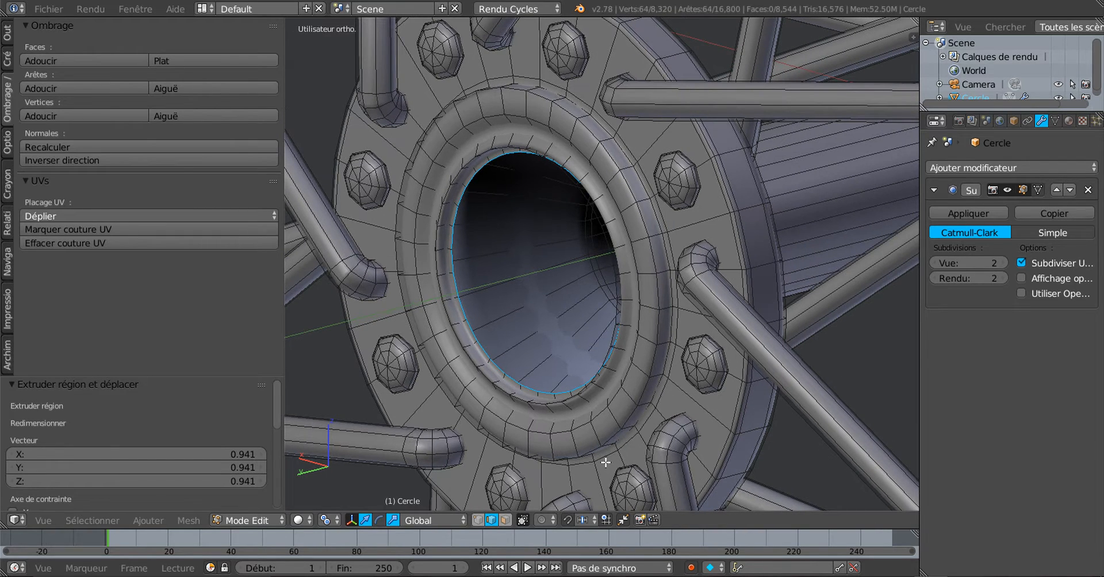
pyautogui.click(326, 521)
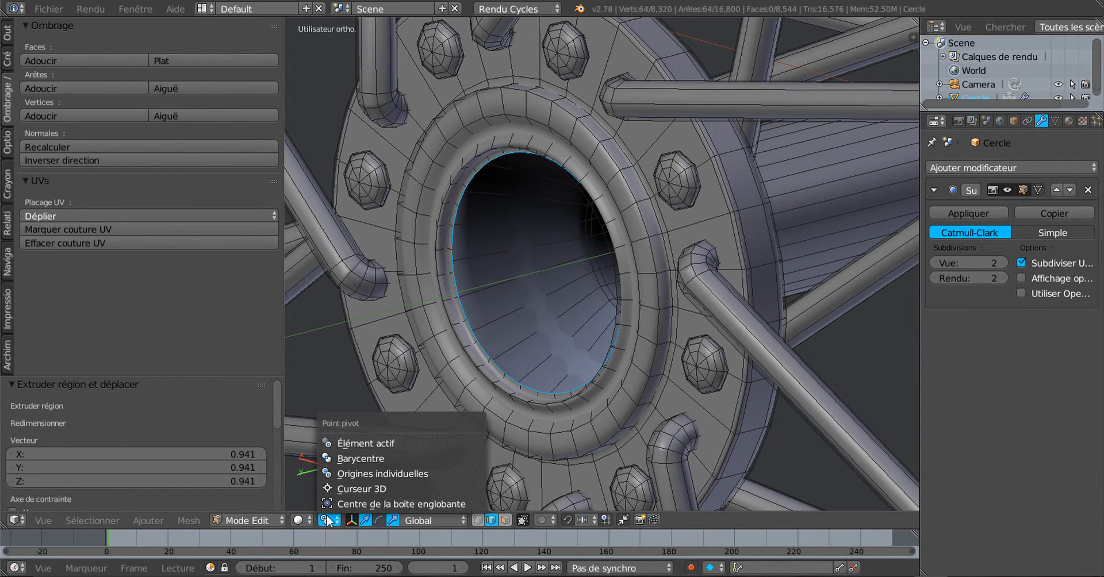
pyautogui.click(357, 458)
pyautogui.press('KP_6')
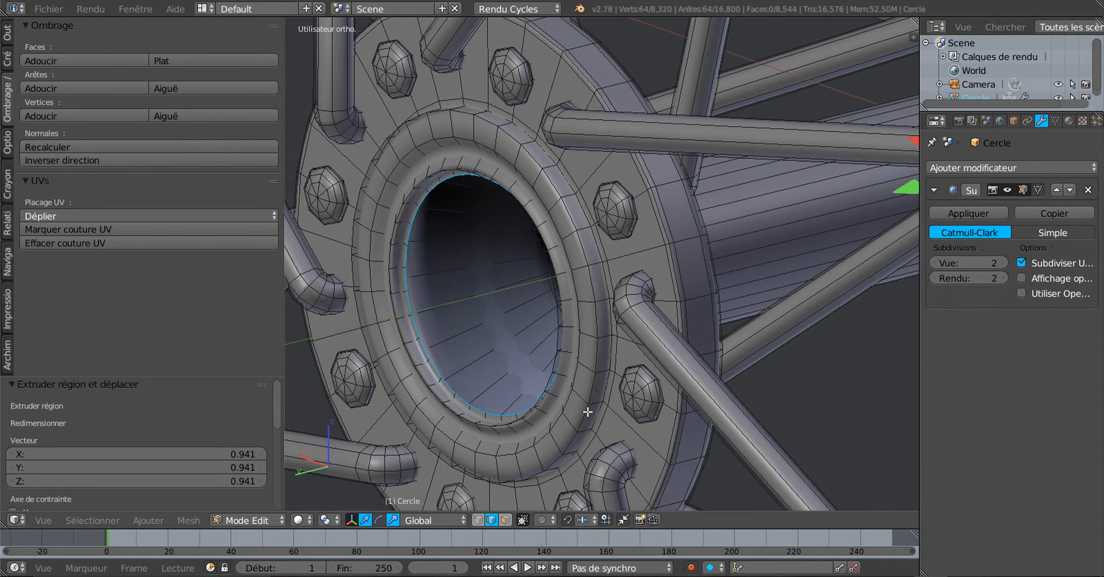
pyautogui.press('e')
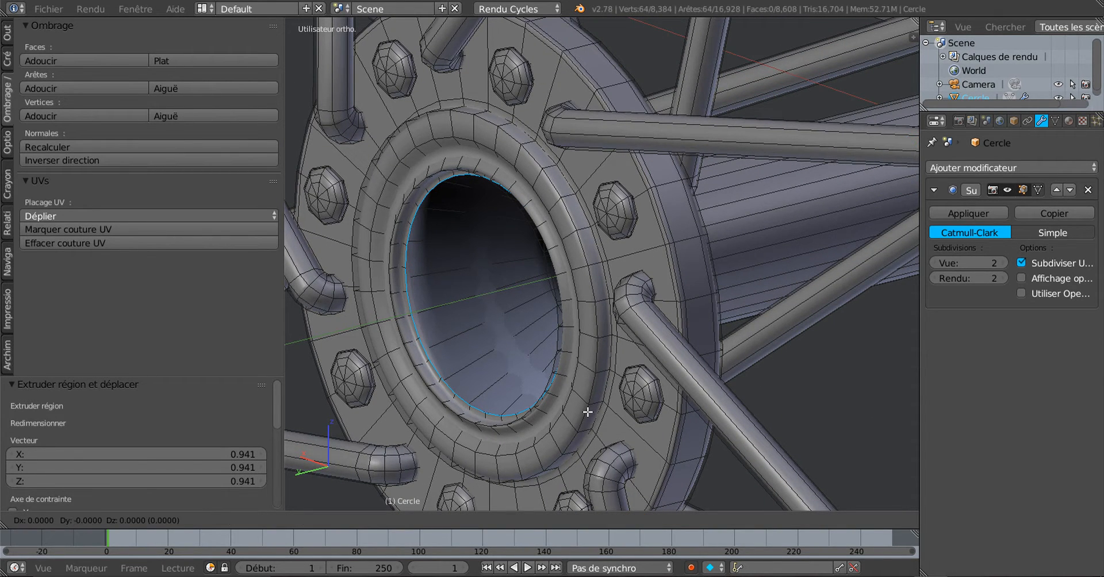
pyautogui.press('s')
pyautogui.click(587, 411)
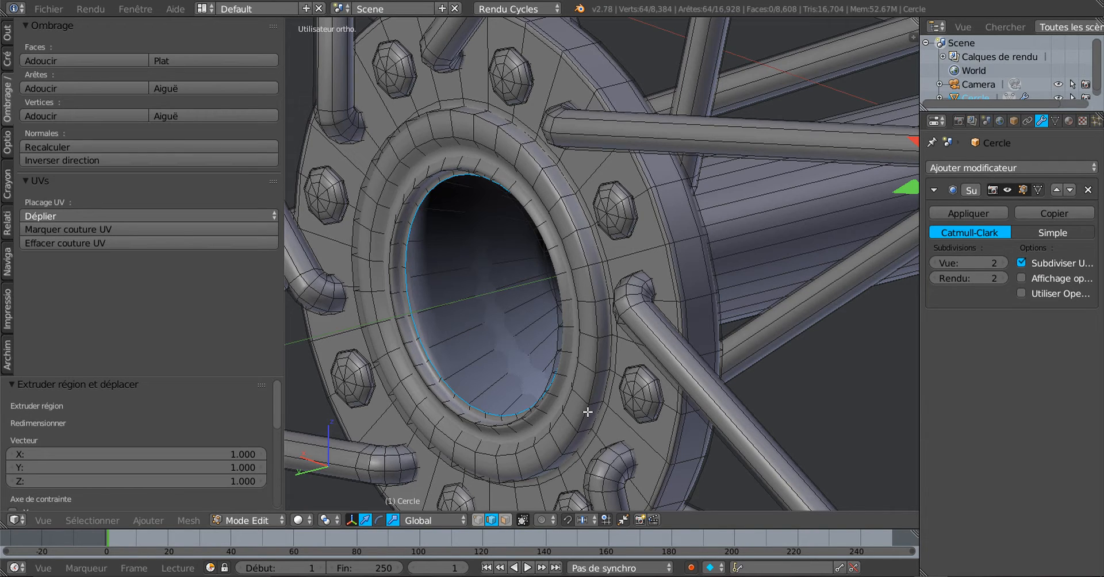
pyautogui.hotkey('ctrl', 'z')
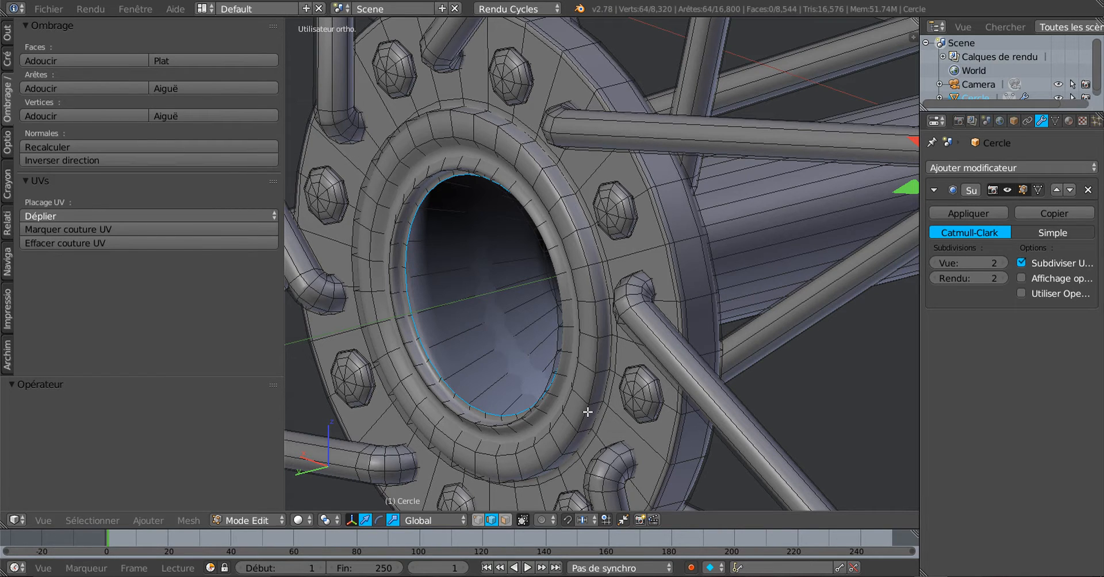
# Step: Extrude the inner rim loops of both flanges and scale them outward along Y to about 1.019
pyautogui.press('e')
pyautogui.rightClick(587, 412)
pyautogui.scroll(-2, 687, 364)
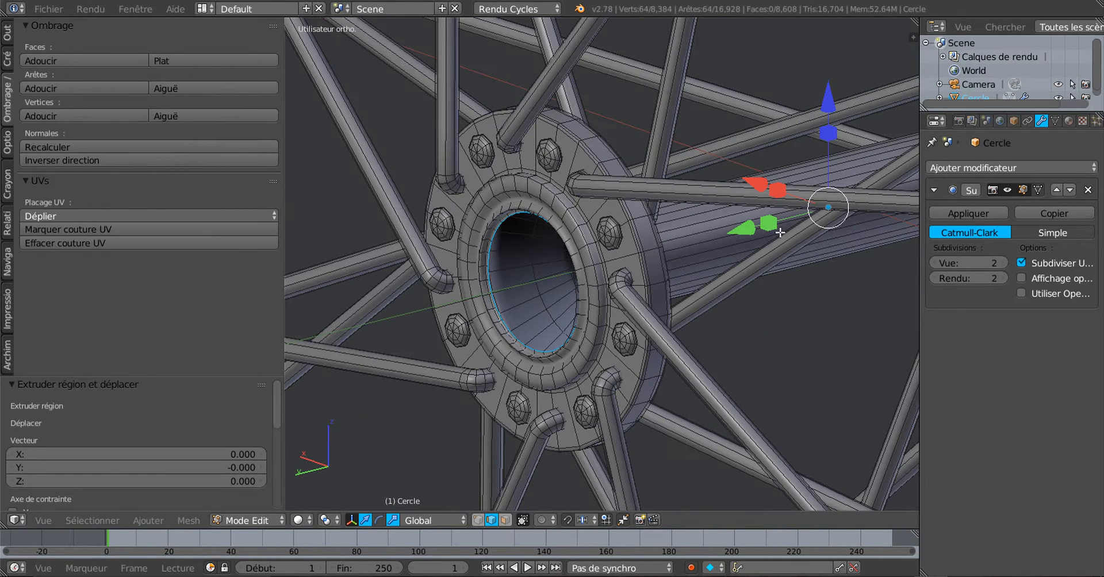
pyautogui.press('s')
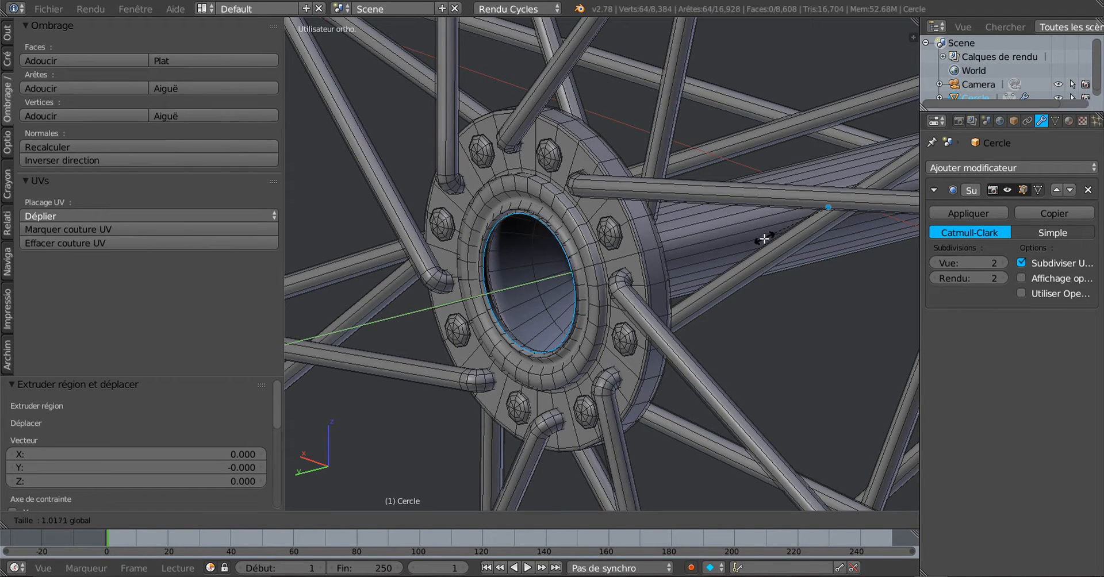
pyautogui.click(764, 239)
pyautogui.scroll(5, 569, 322)
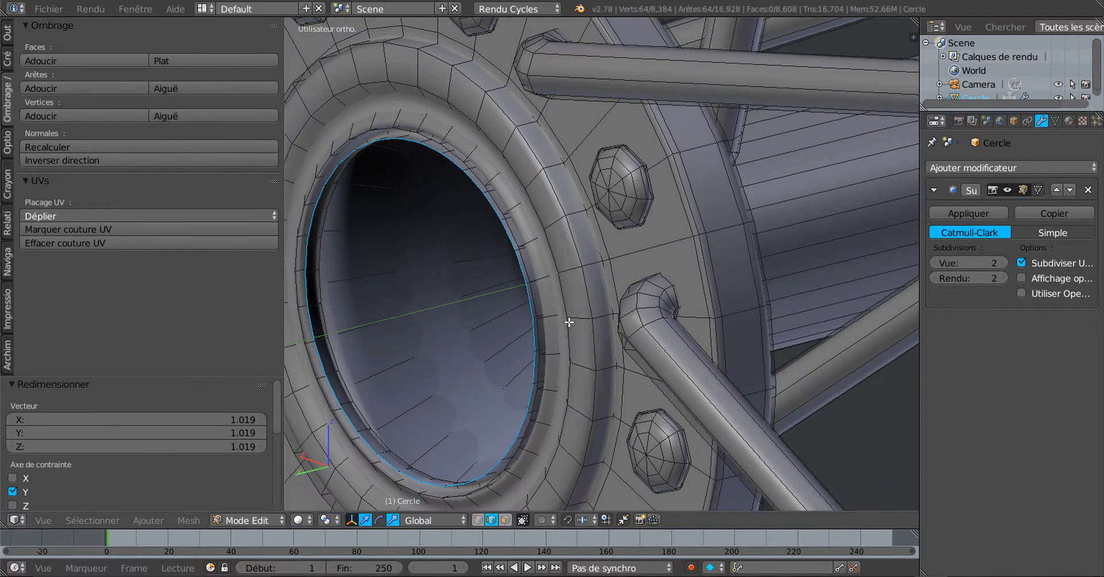
pyautogui.moveTo(569, 323); pyautogui.dragTo(534, 325, button='middle')
# Step: Set the pivot point to individual origins, extrude both inner loops and scale them down to about 0.578
pyautogui.scroll(-4, 549, 253)
pyautogui.scroll(-3, 669, 341)
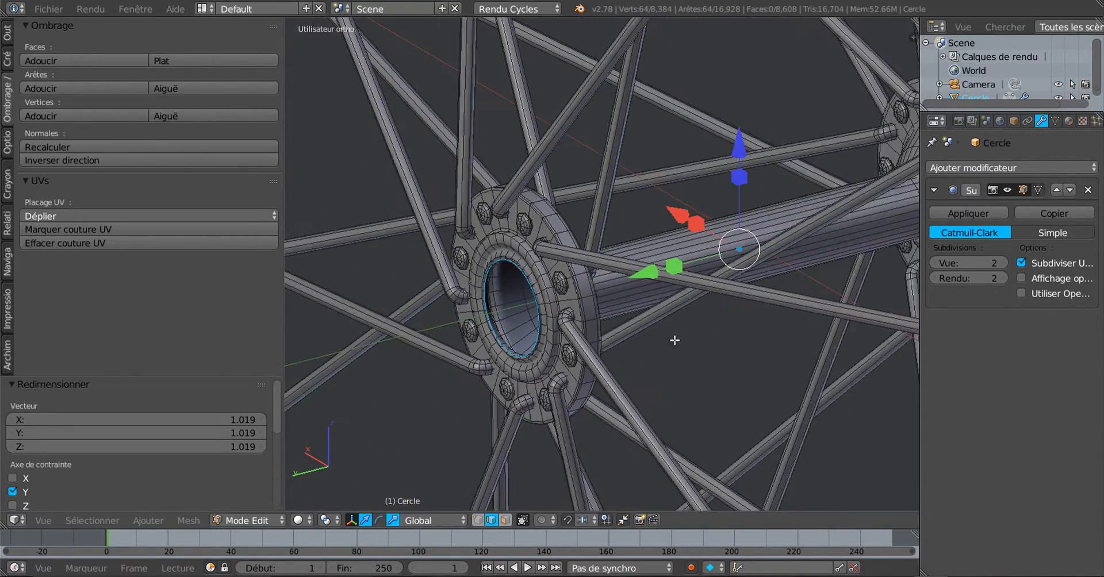
pyautogui.keyDown('shift'); pyautogui.moveTo(637, 337); pyautogui.dragTo(611, 331, button='middle'); pyautogui.keyUp('shift')
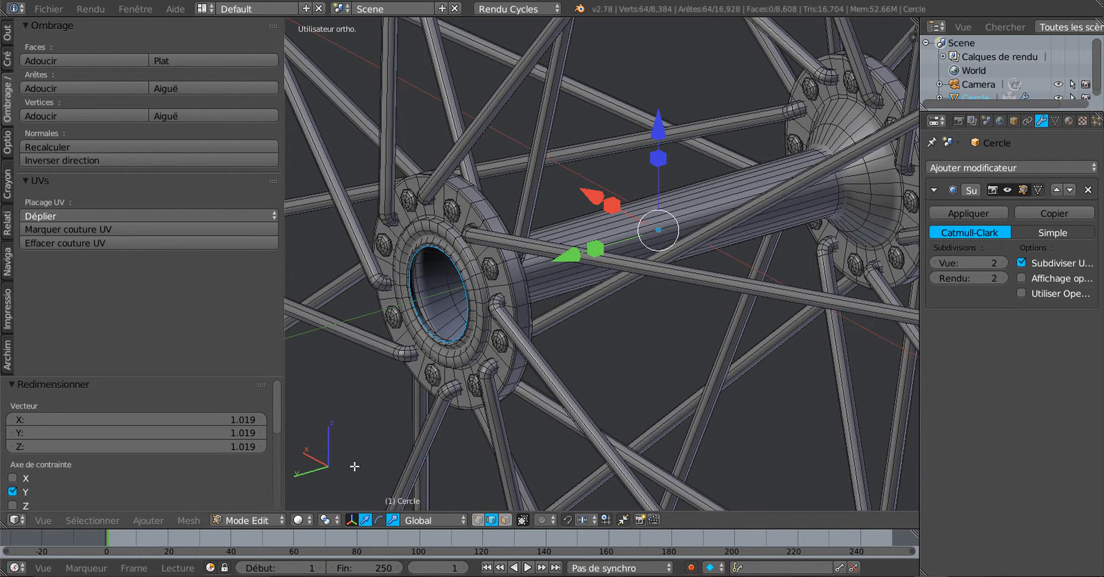
pyautogui.click(325, 520)
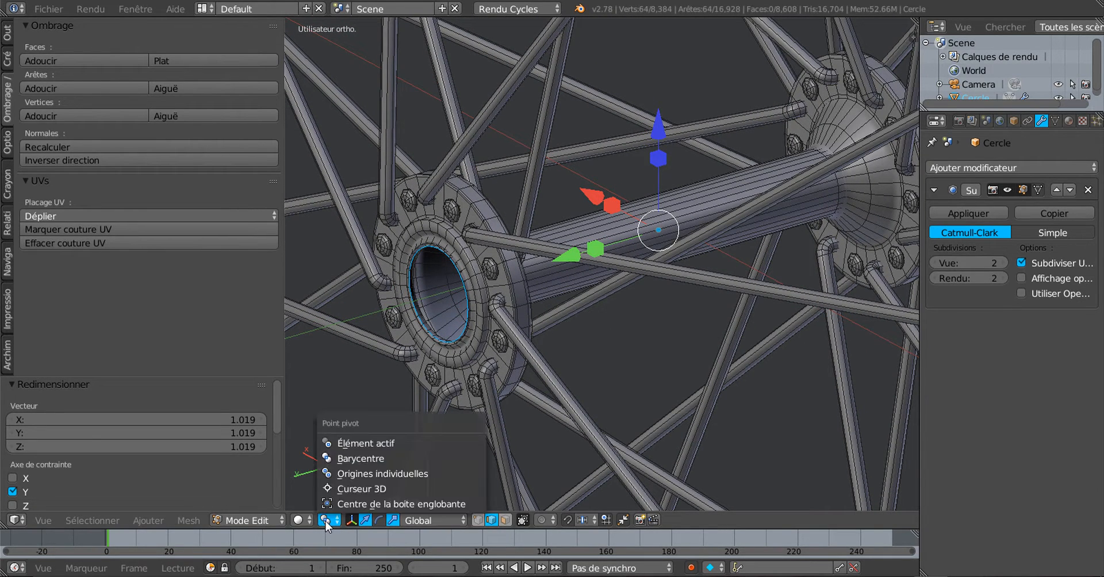
pyautogui.click(340, 474)
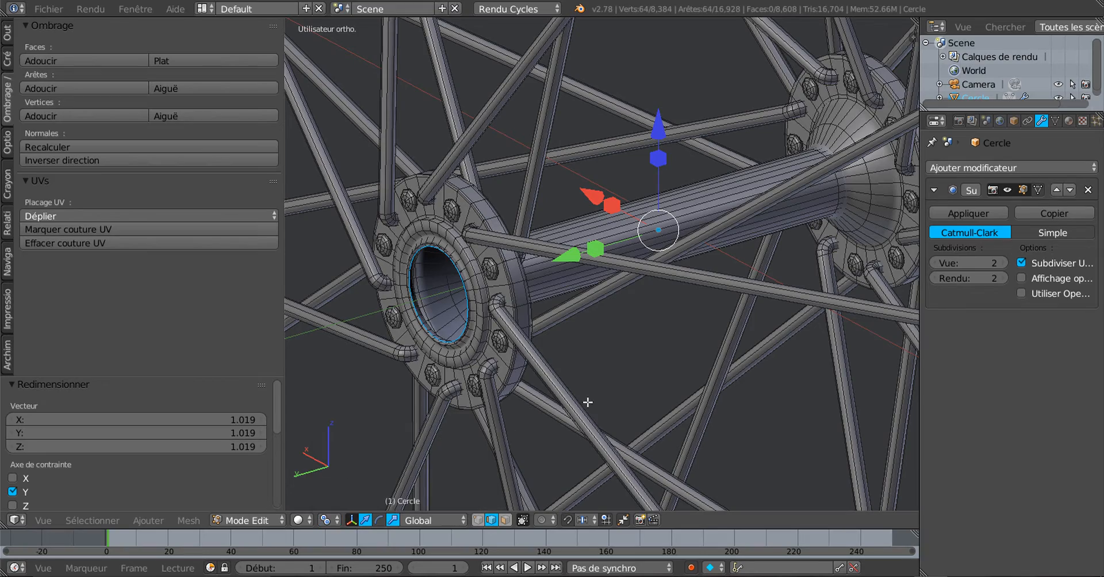
pyautogui.moveTo(635, 393); pyautogui.dragTo(722, 364, button='middle')
pyautogui.scroll(3, 722, 365)
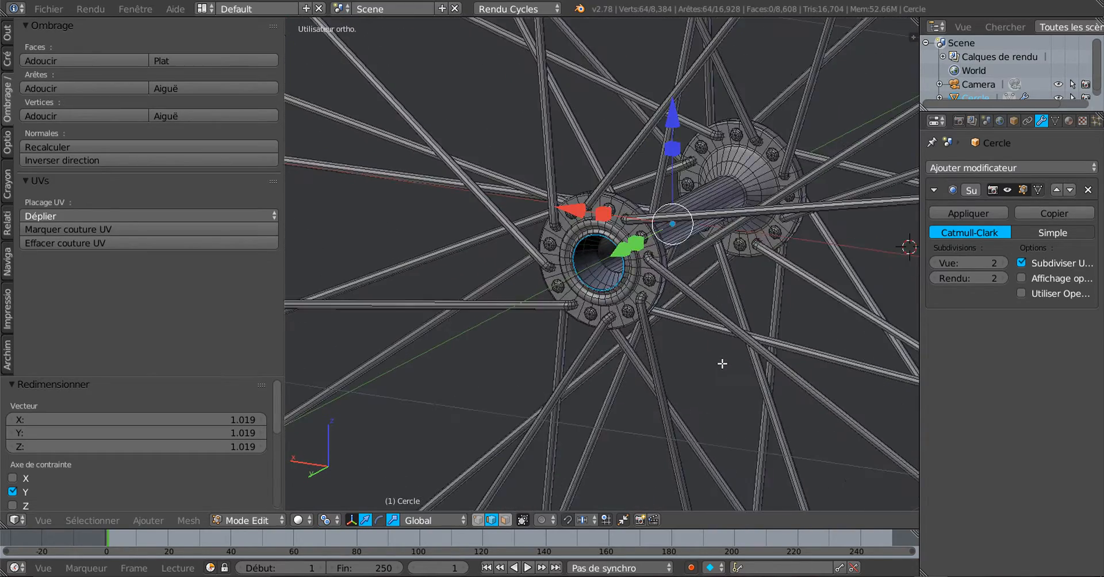
pyautogui.scroll(2, 722, 364)
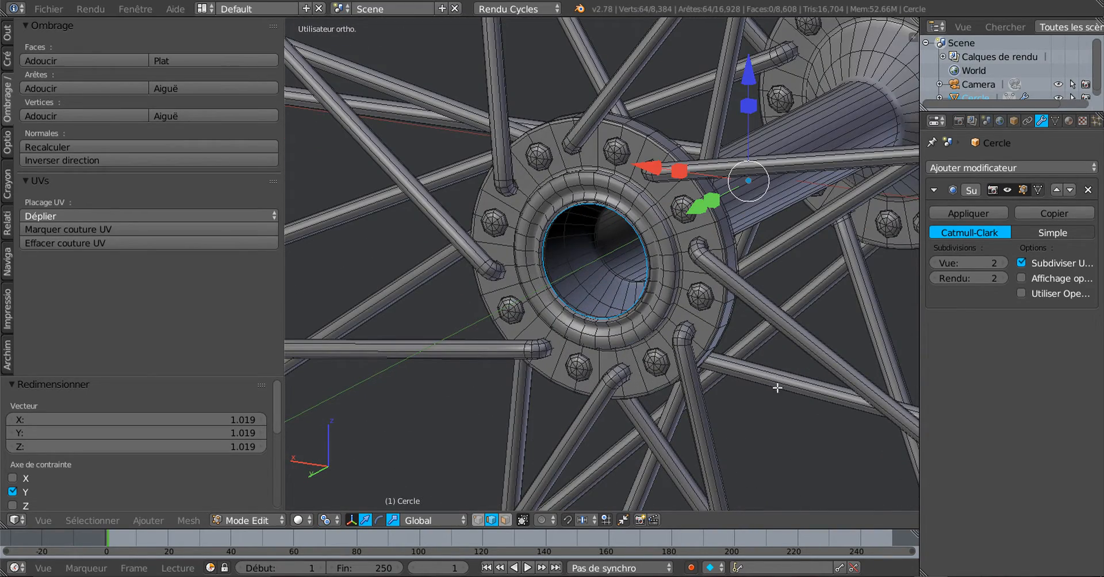
pyautogui.press('e')
pyautogui.press('s')
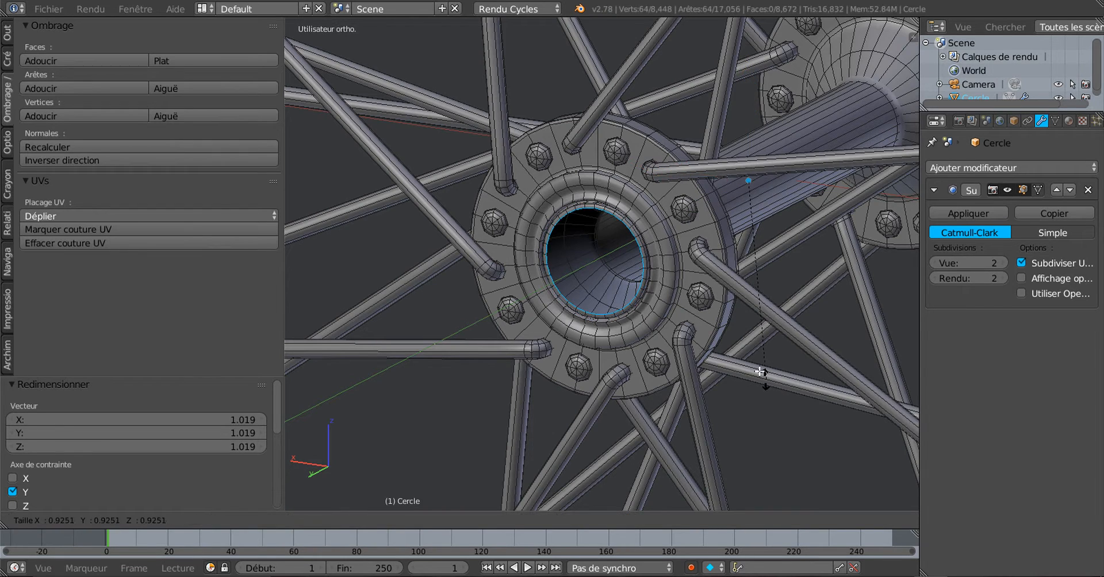
pyautogui.click(734, 306)
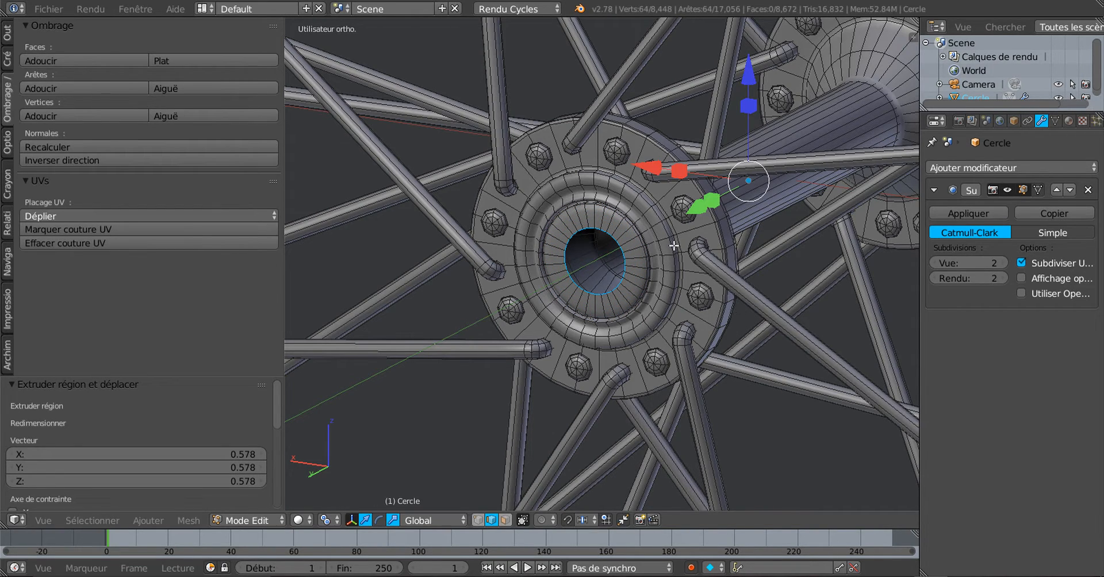
# Step: Set the pivot point to Barycentre, extrude the narrowed hole loops and scale them inward along Y to about 0.938
pyautogui.scroll(3, 674, 246)
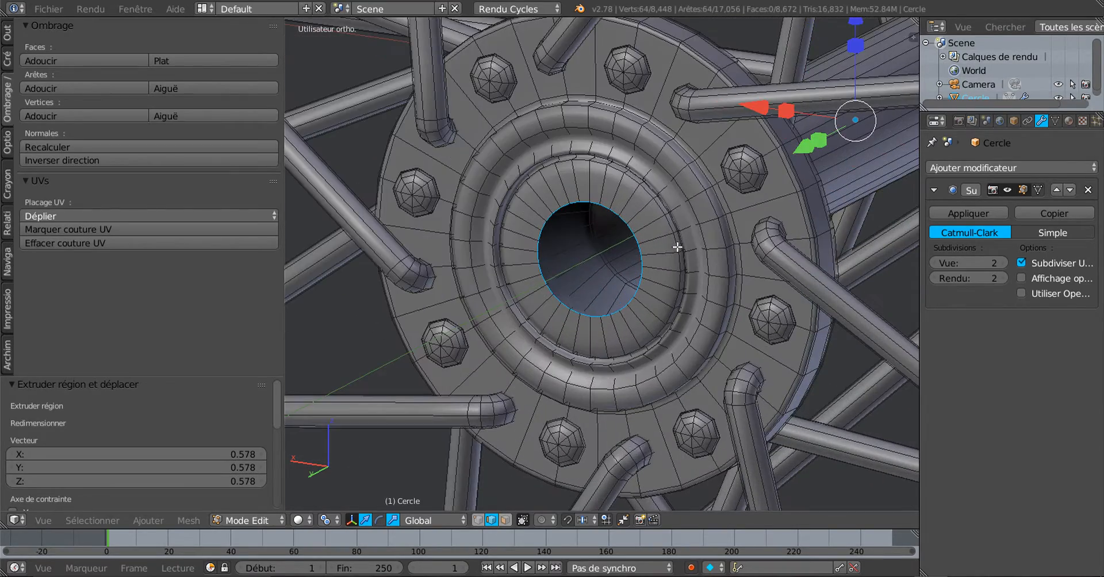
pyautogui.scroll(-3, 677, 247)
pyautogui.moveTo(674, 249); pyautogui.dragTo(635, 282, button='middle')
pyautogui.scroll(2, 664, 252)
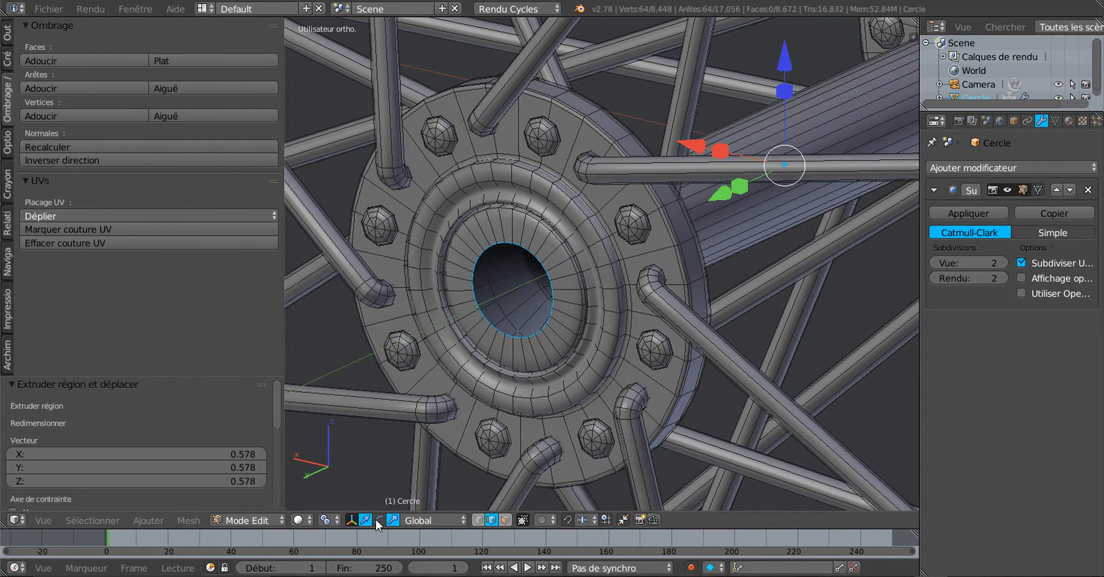
pyautogui.click(327, 521)
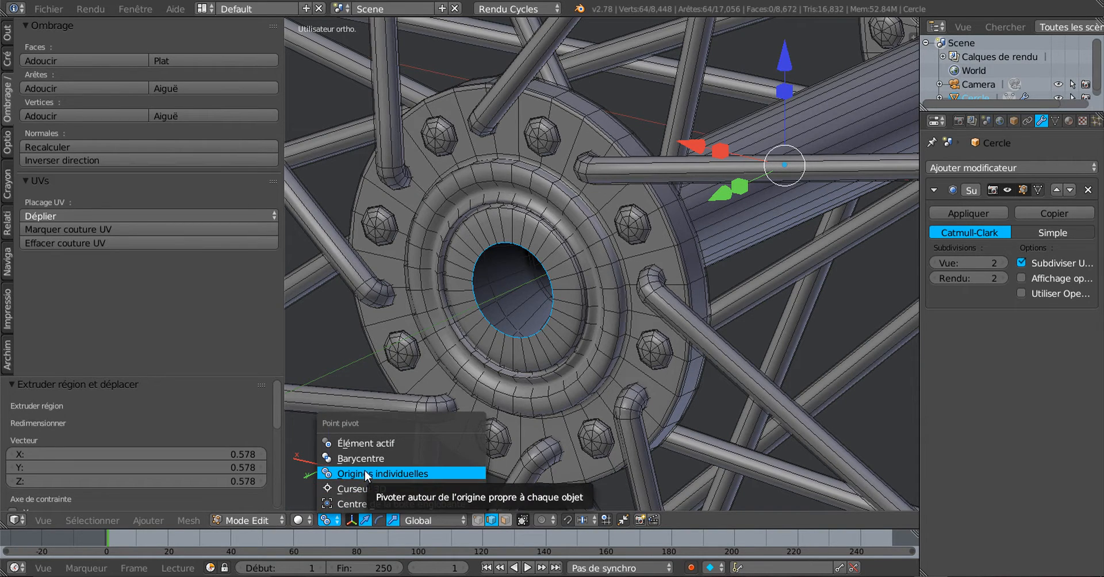
pyautogui.click(360, 458)
pyautogui.moveTo(549, 382); pyautogui.dragTo(545, 380, button='middle')
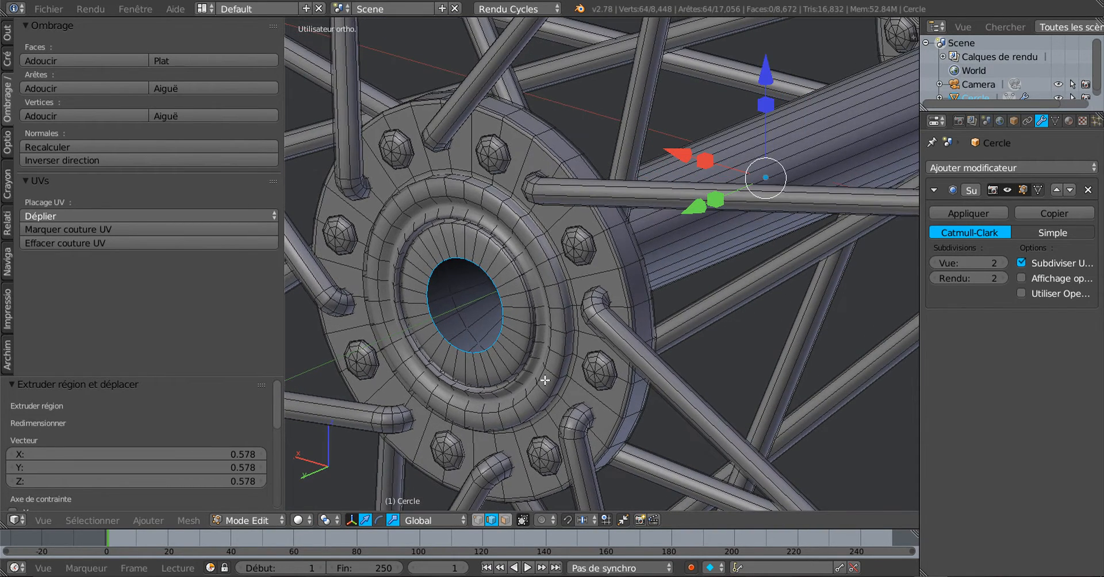
pyautogui.press('e')
pyautogui.rightClick(664, 289)
pyautogui.press('s')
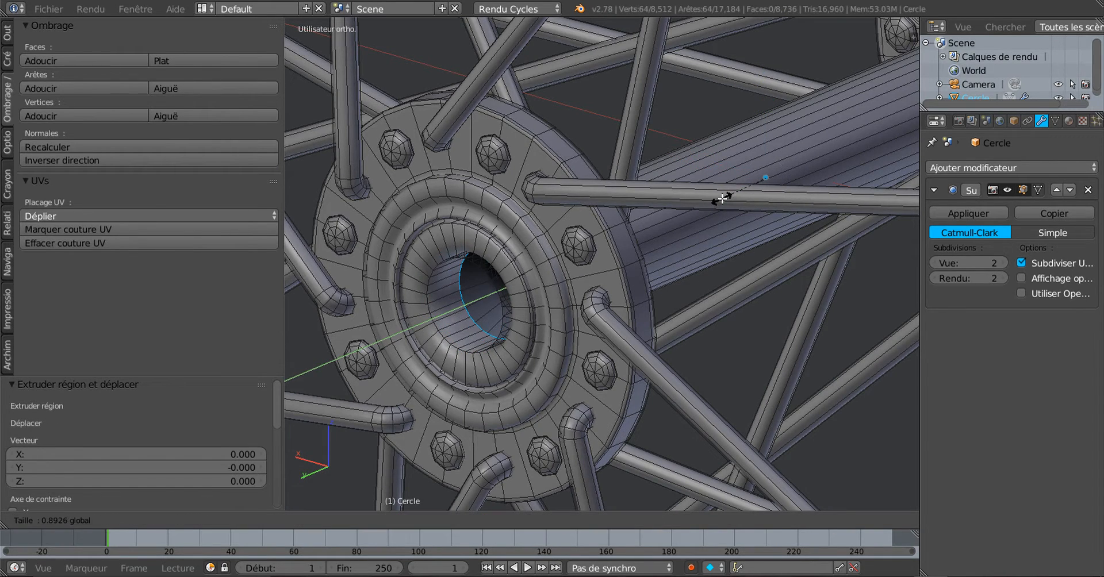
pyautogui.click(719, 201)
# Step: Add two loop cuts to the flat ring around this flange's hole, one near its outer edge and one near the hole
pyautogui.scroll(-3, 719, 202)
pyautogui.moveTo(719, 201); pyautogui.dragTo(727, 314, button='middle')
pyautogui.scroll(6, 489, 324)
pyautogui.scroll(5, 720, 268)
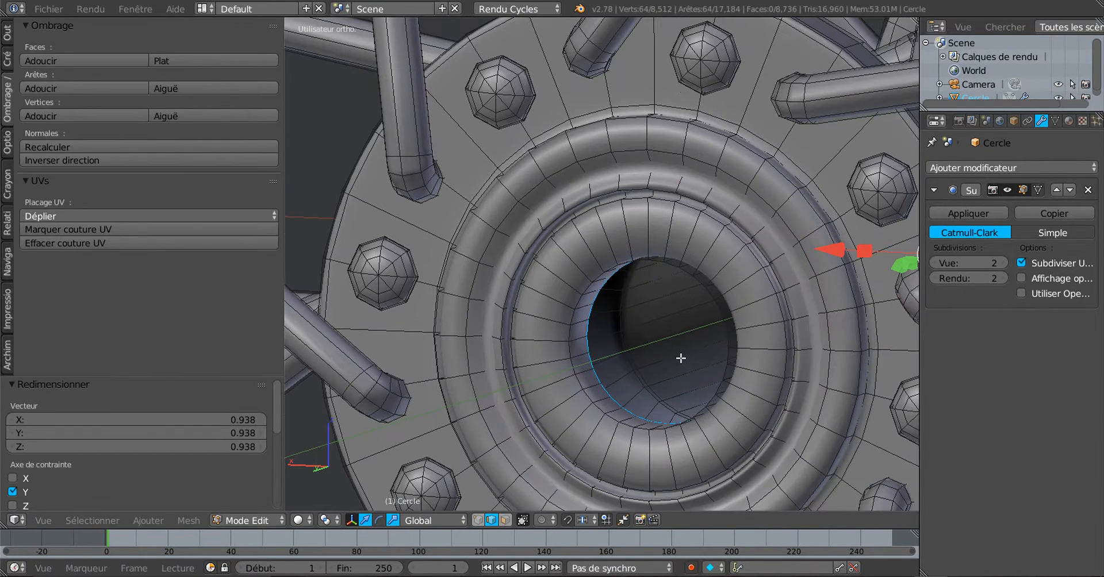
pyautogui.hotkey('ctrl', 'r')
pyautogui.click(727, 264)
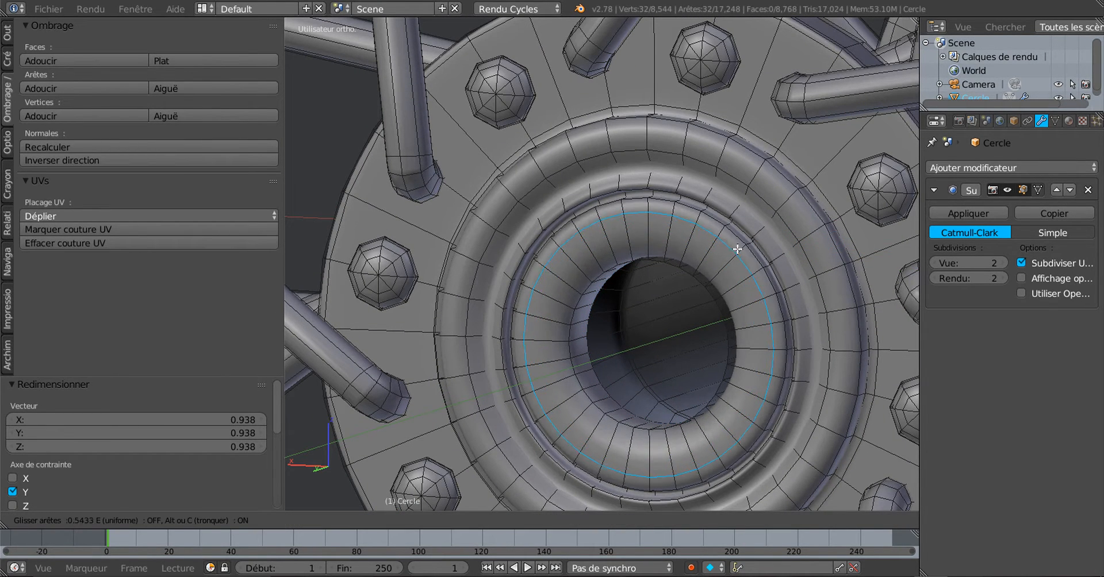
pyautogui.click(739, 247)
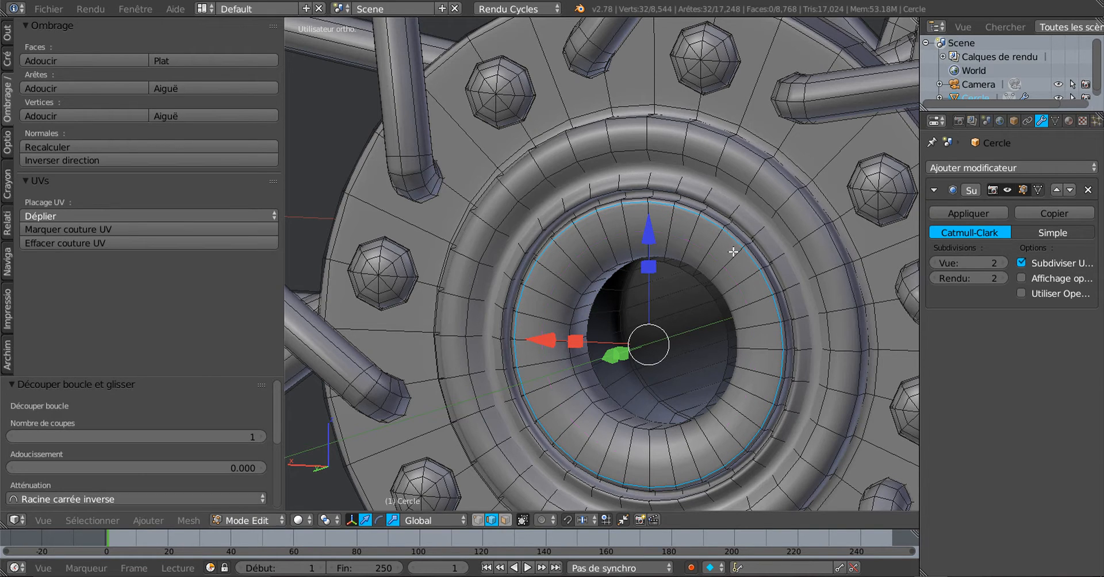
pyautogui.hotkey('ctrl', 'r')
pyautogui.click(731, 255)
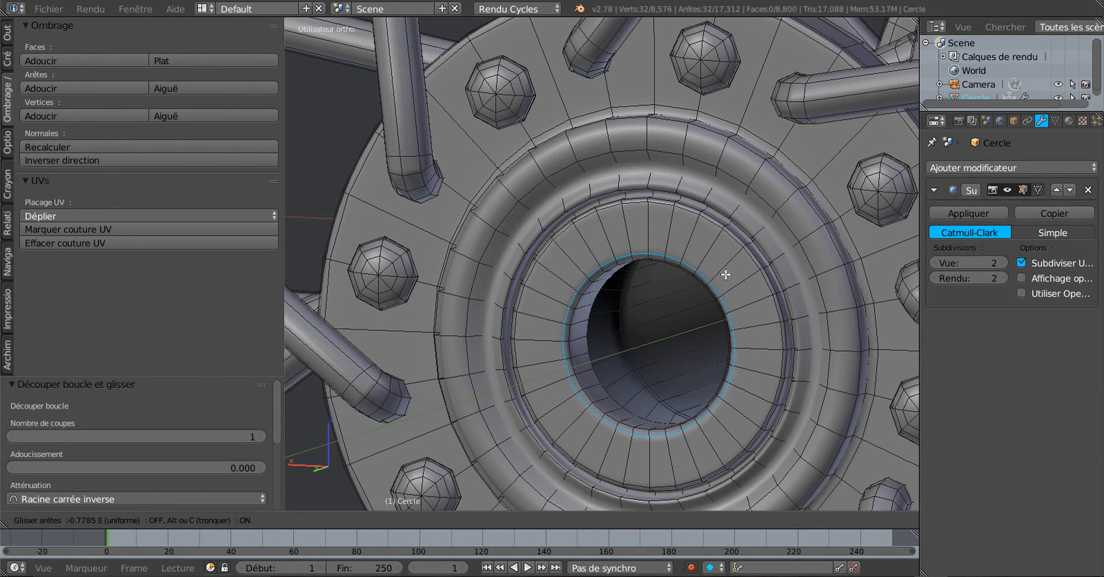
pyautogui.click(727, 273)
# Step: Add matching loop cuts near the outer and inner edges of the flat ring around the opposite flange's hole
pyautogui.scroll(-4, 728, 273)
pyautogui.moveTo(728, 273); pyautogui.dragTo(526, 316, button='middle')
pyautogui.scroll(5, 573, 333)
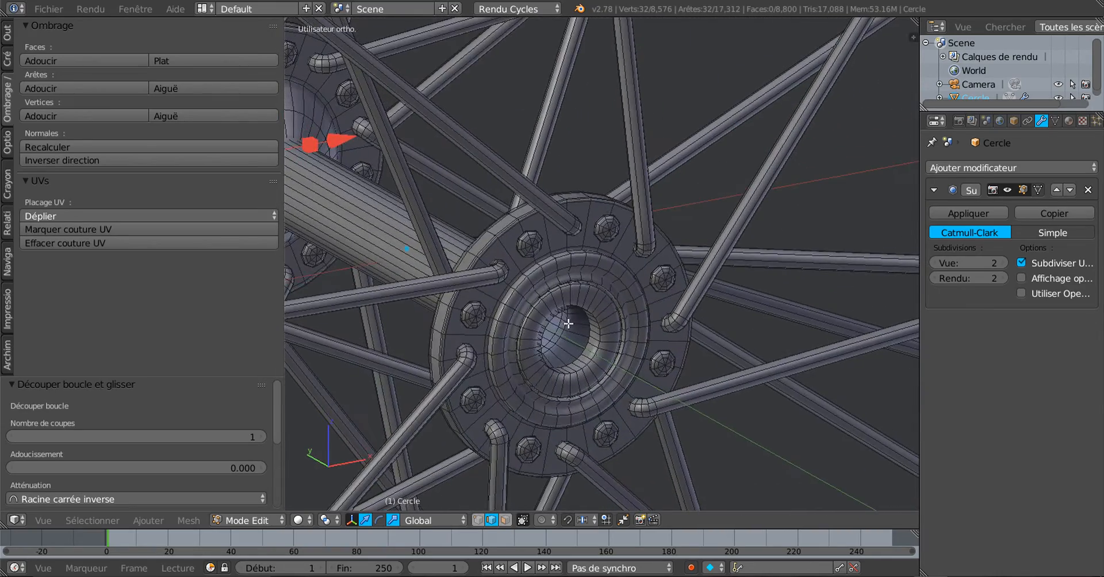
pyautogui.hotkey('ctrl', 'r')
pyautogui.click(585, 330)
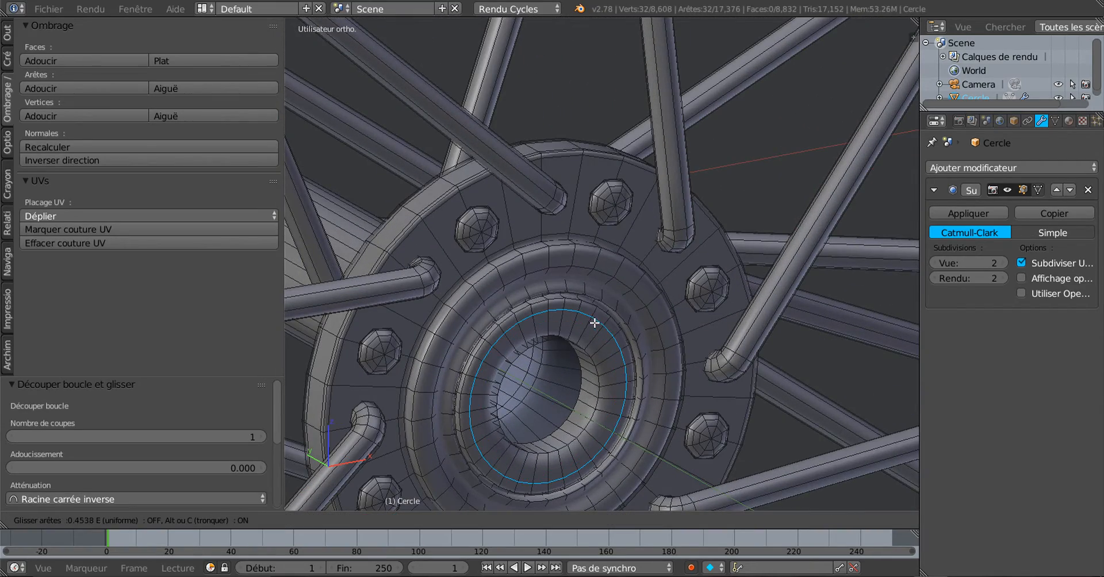
pyautogui.click(598, 319)
pyautogui.hotkey('ctrl', 'r')
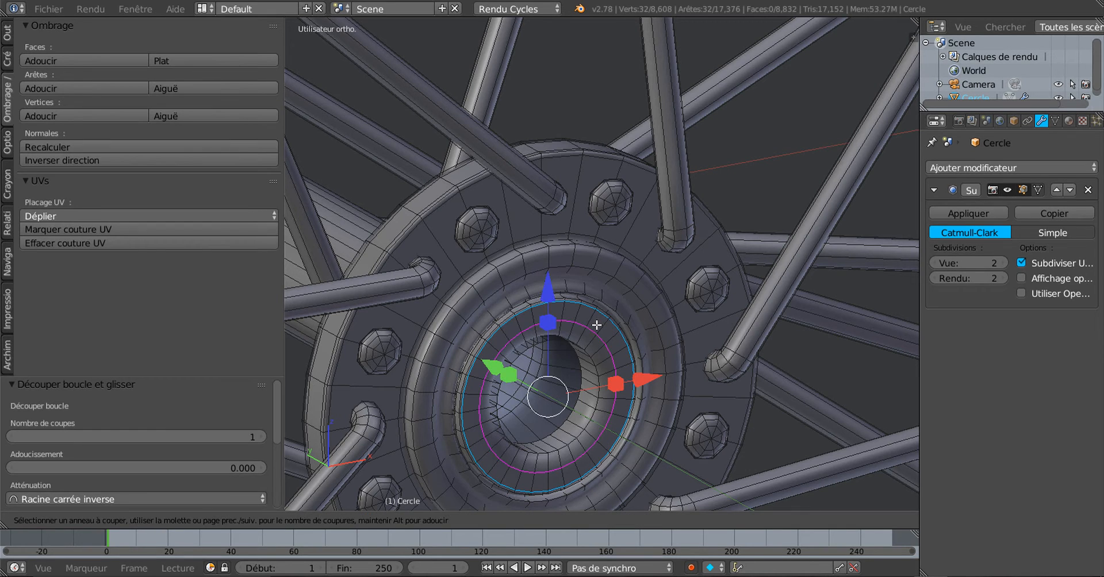
pyautogui.click(592, 329)
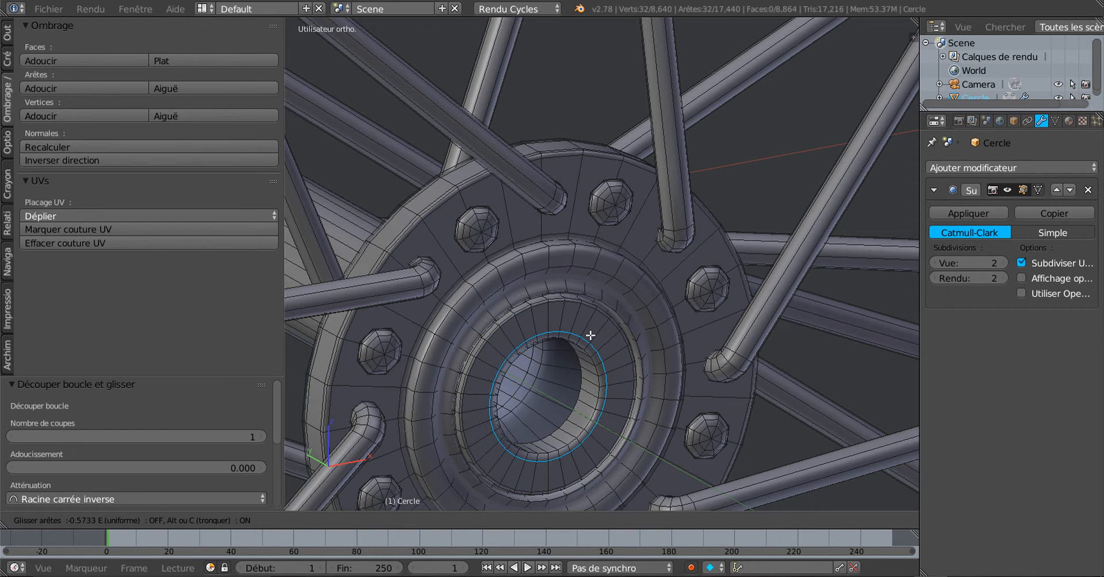
pyautogui.click(590, 335)
pyautogui.moveTo(586, 332); pyautogui.dragTo(654, 307, button='middle')
pyautogui.scroll(3, 654, 306)
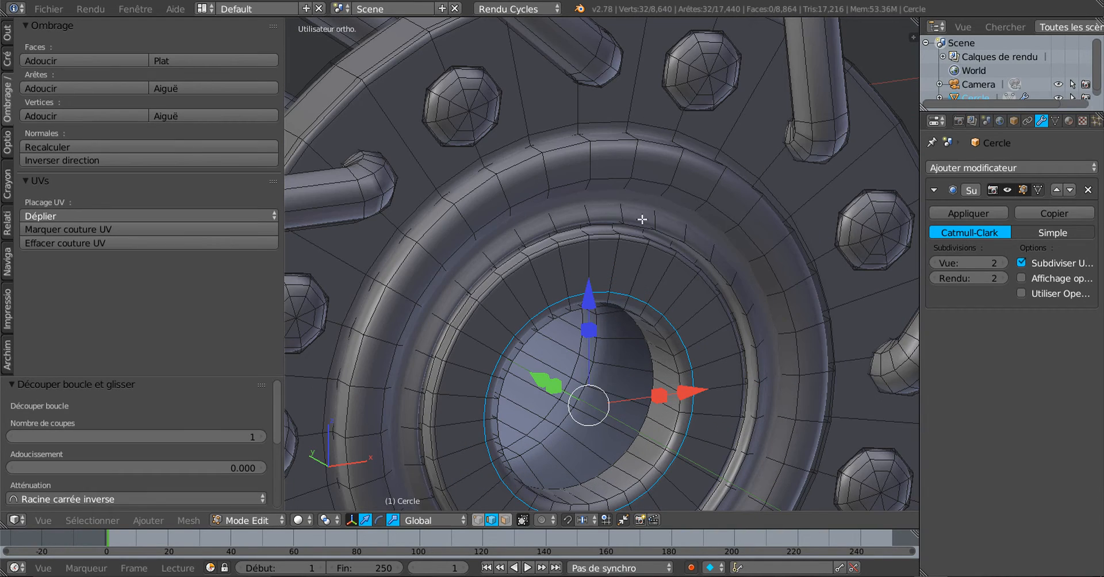
pyautogui.scroll(-3, 671, 278)
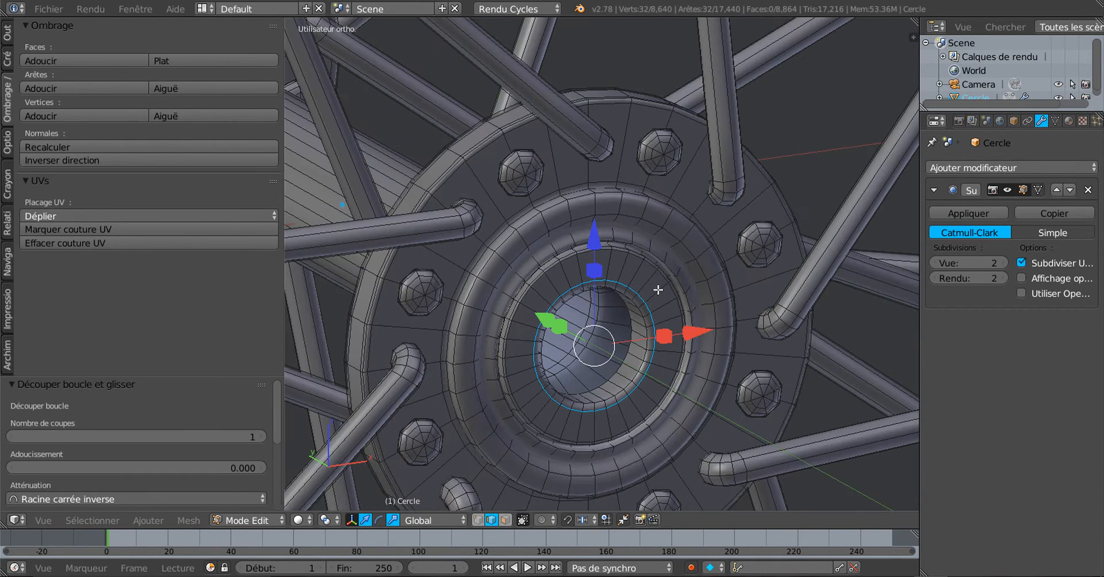
# Step: Add two loop cuts to the flat band between this flange's outer rim and the groove, near the band's outer and inner edges
pyautogui.scroll(3, 658, 290)
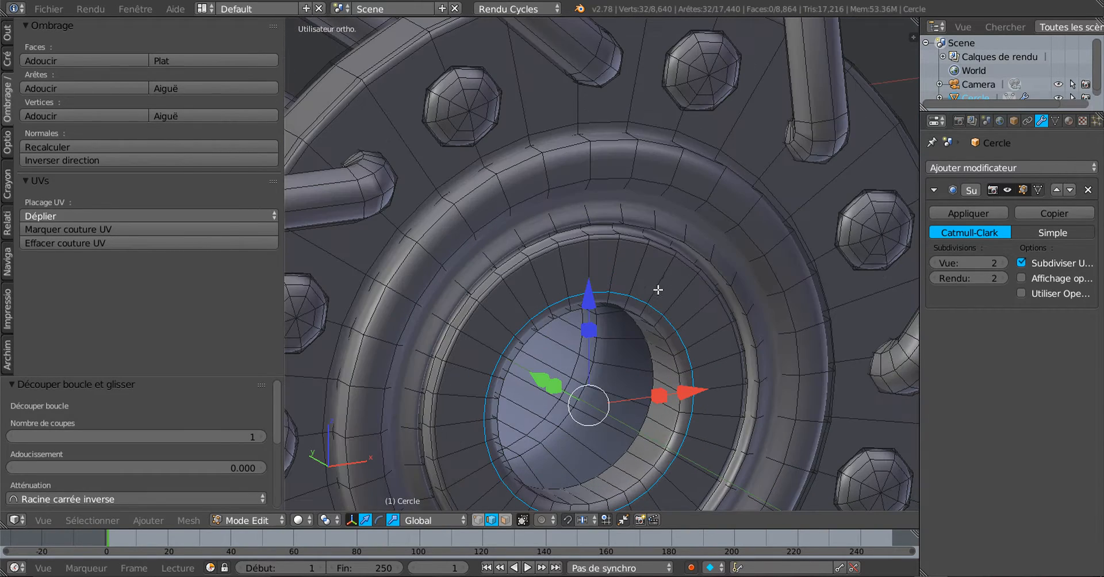
pyautogui.hotkey('ctrl', 'r')
pyautogui.click(718, 185)
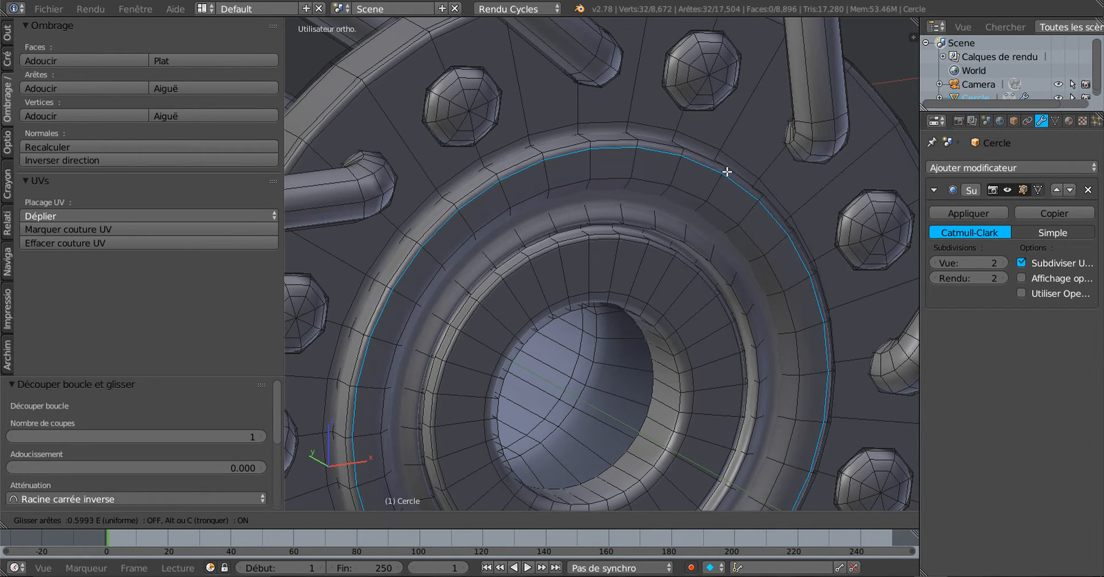
pyautogui.click(725, 172)
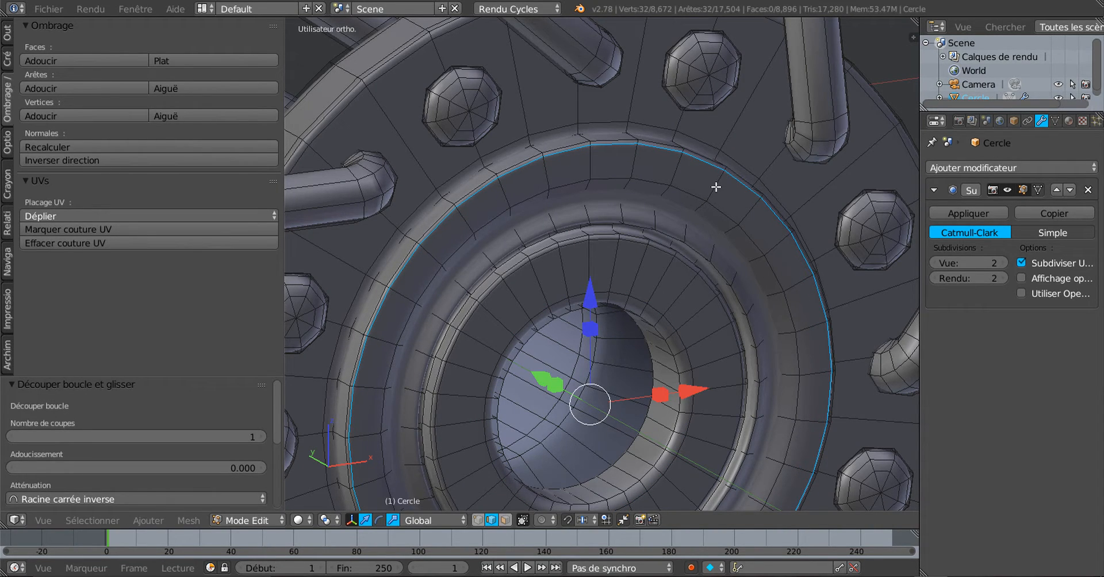
pyautogui.hotkey('ctrl', 'r')
pyautogui.click(716, 188)
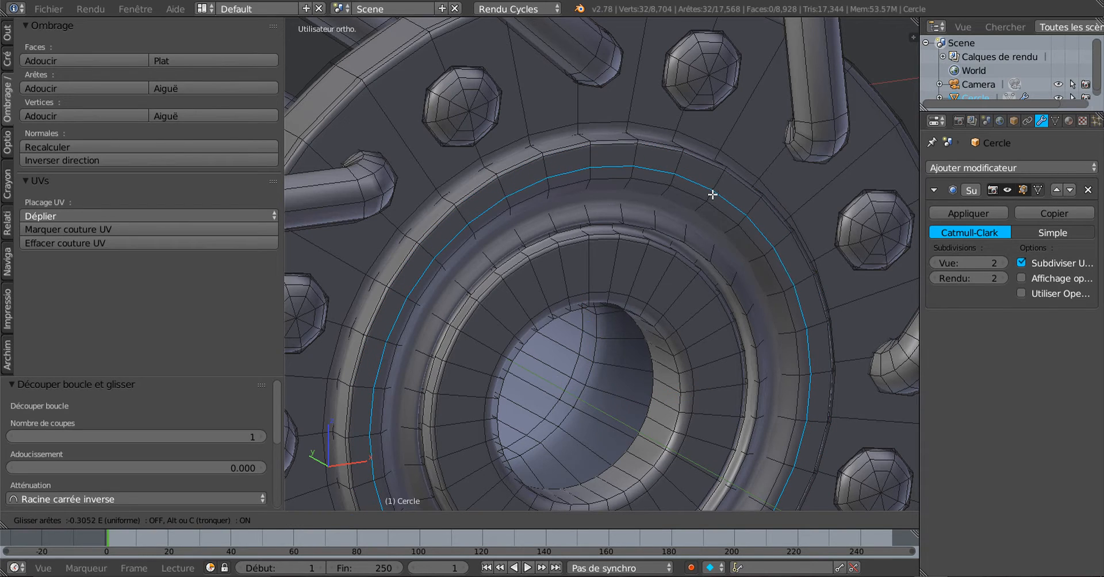
pyautogui.click(712, 195)
pyautogui.scroll(2, 713, 192)
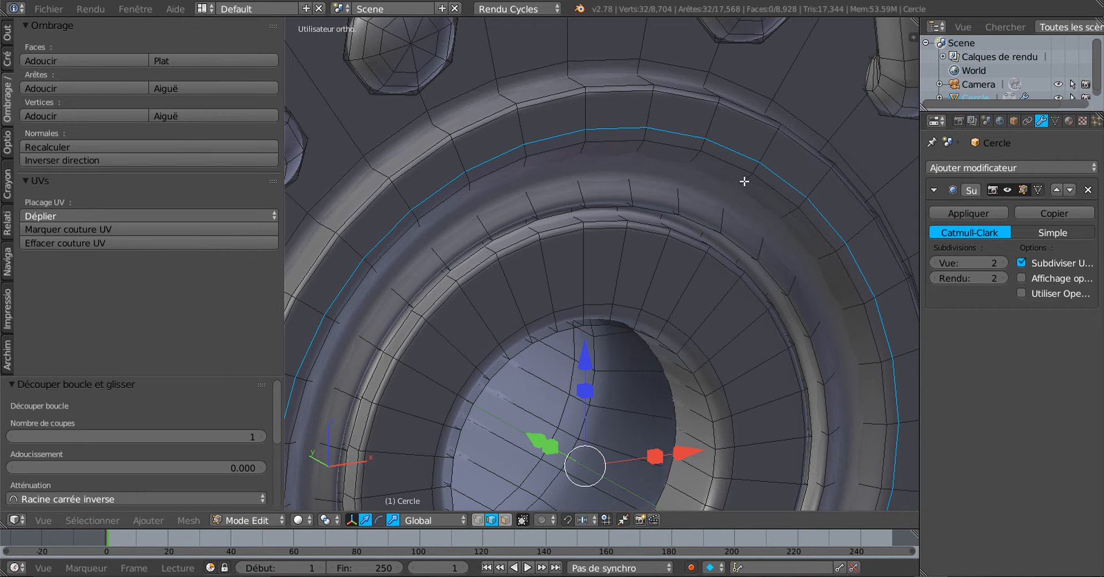
# Step: Add matching loop cuts near the outer and inner edges of the flat band around the opposite flange's groove
pyautogui.moveTo(611, 249); pyautogui.dragTo(706, 277, button='middle')
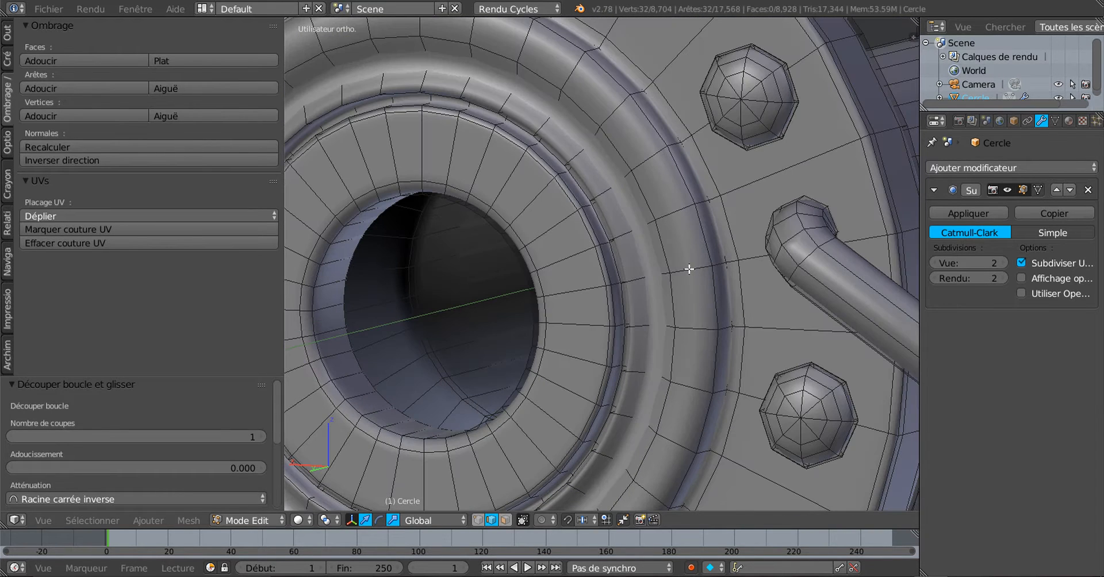
pyautogui.hotkey('ctrl', 'r')
pyautogui.click(698, 262)
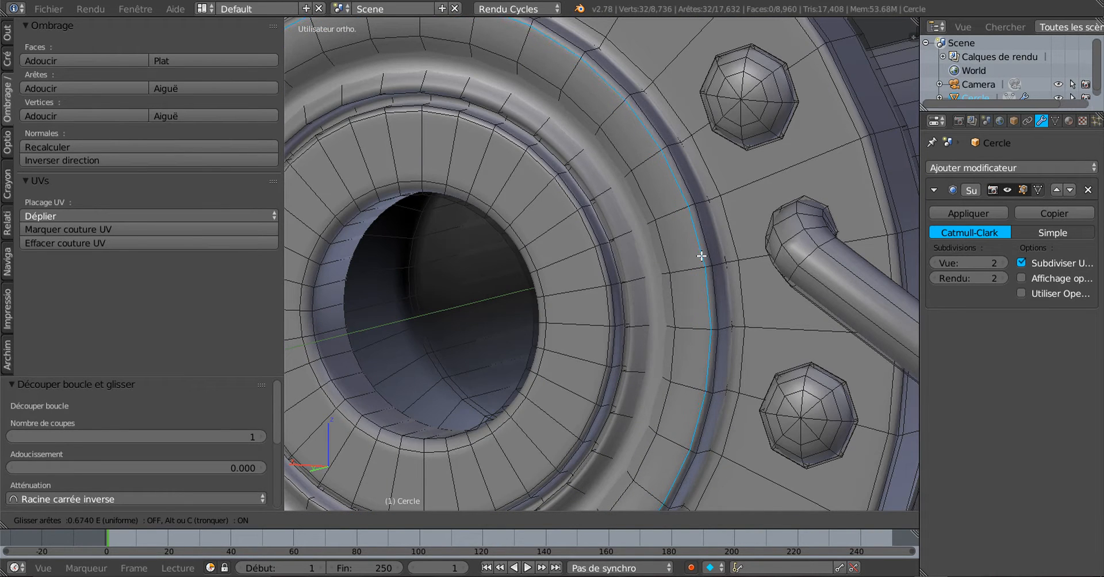
pyautogui.click(700, 256)
pyautogui.hotkey('ctrl', 'r')
pyautogui.click(689, 265)
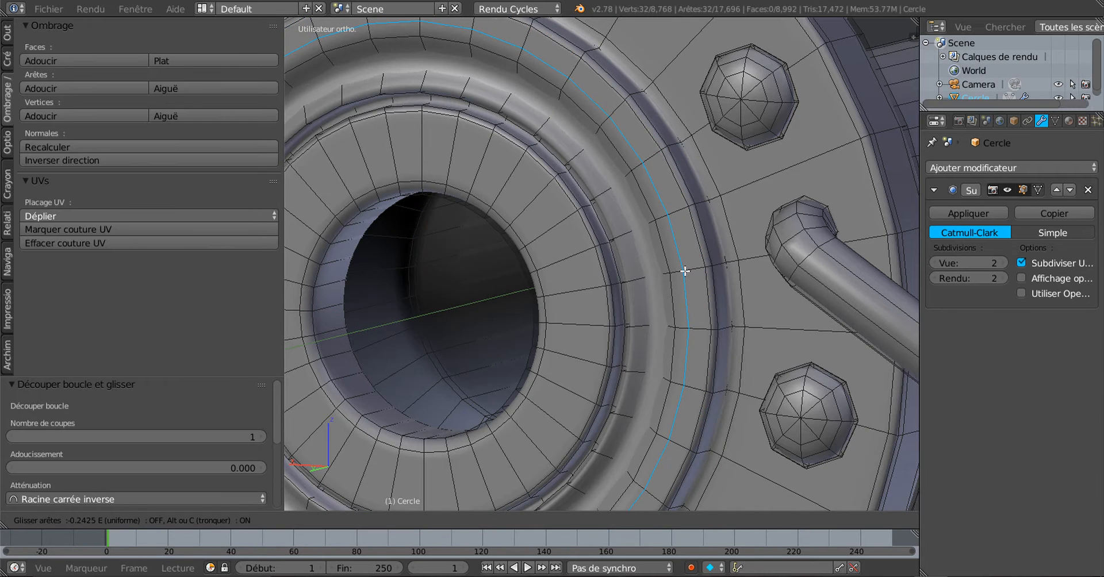
pyautogui.click(678, 276)
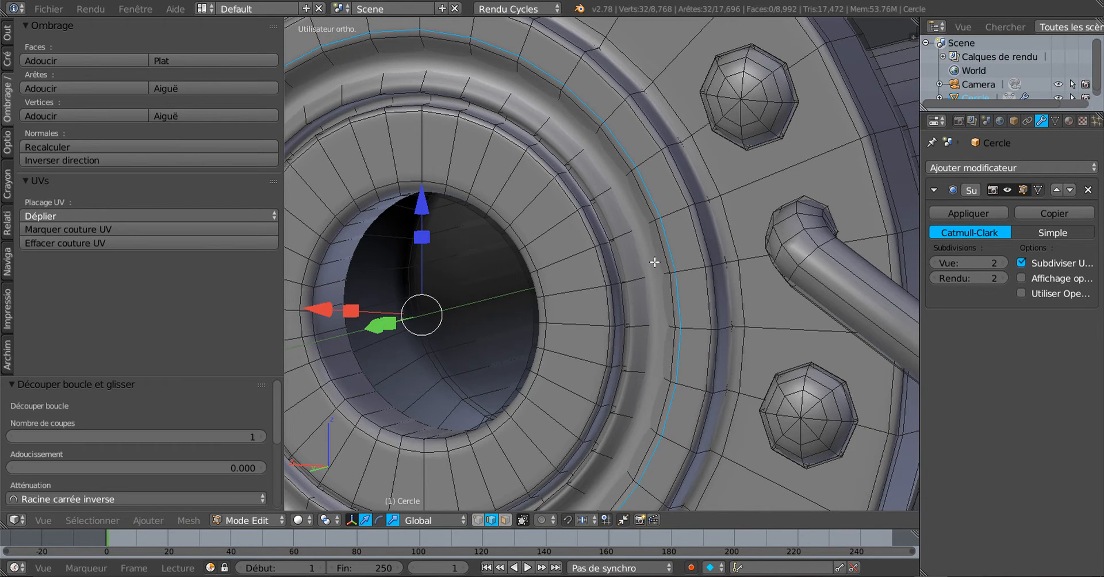
# Step: Add two loop cuts to this flange's groove, one just inside its outer edge and one further in
pyautogui.hotkey('ctrl', 'r')
pyautogui.click(651, 223)
pyautogui.click(638, 234)
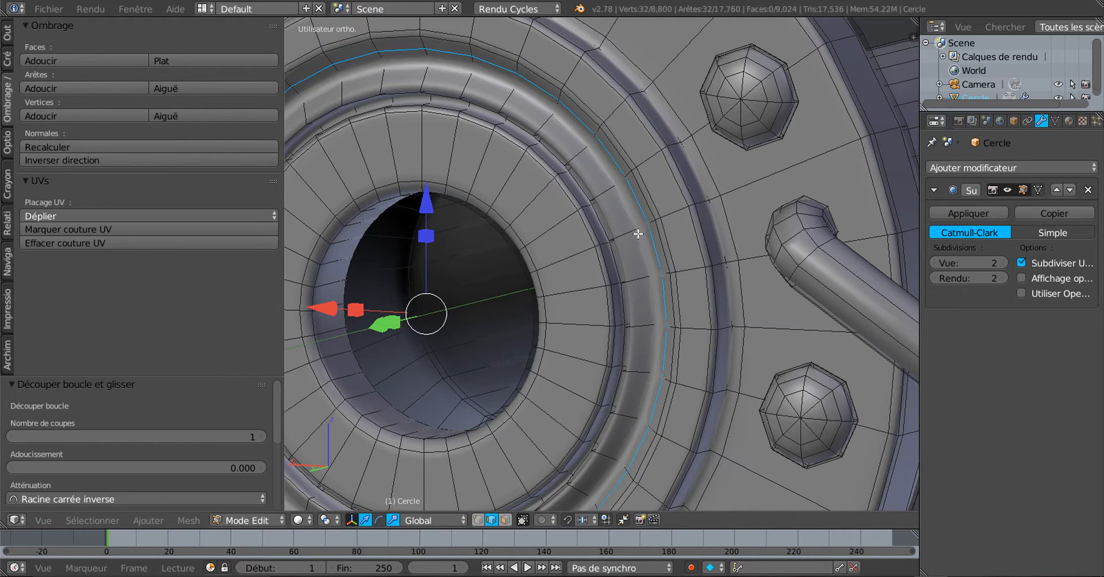
pyautogui.hotkey('ctrl', 'r')
pyautogui.click(626, 233)
pyautogui.click(627, 234)
pyautogui.scroll(-2, 629, 241)
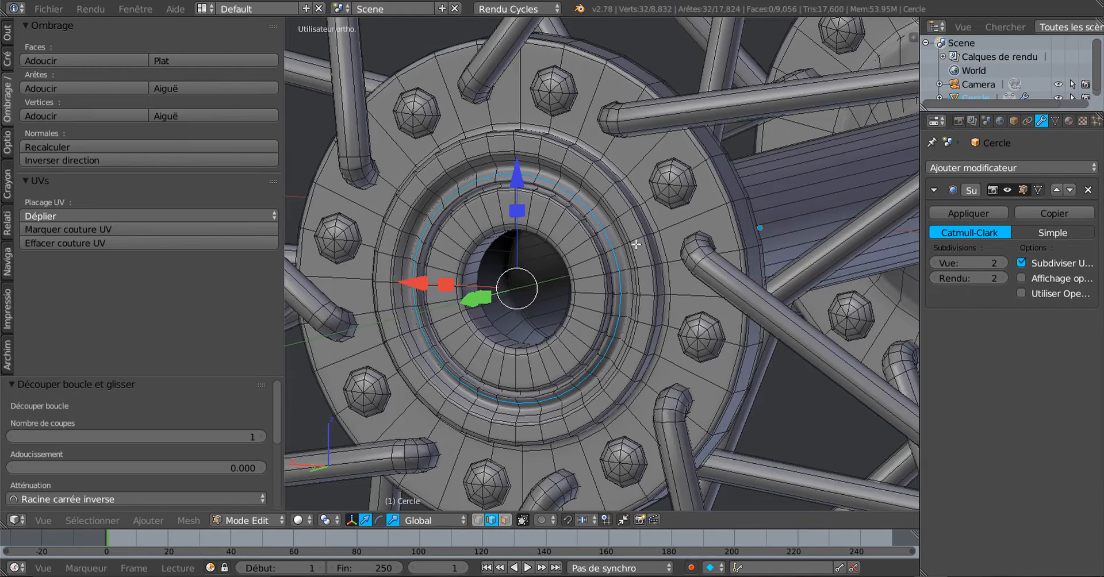
# Step: Add the same two loop cuts in the groove of the other flange
pyautogui.scroll(3, 633, 279)
pyautogui.moveTo(632, 280); pyautogui.dragTo(470, 283, button='middle')
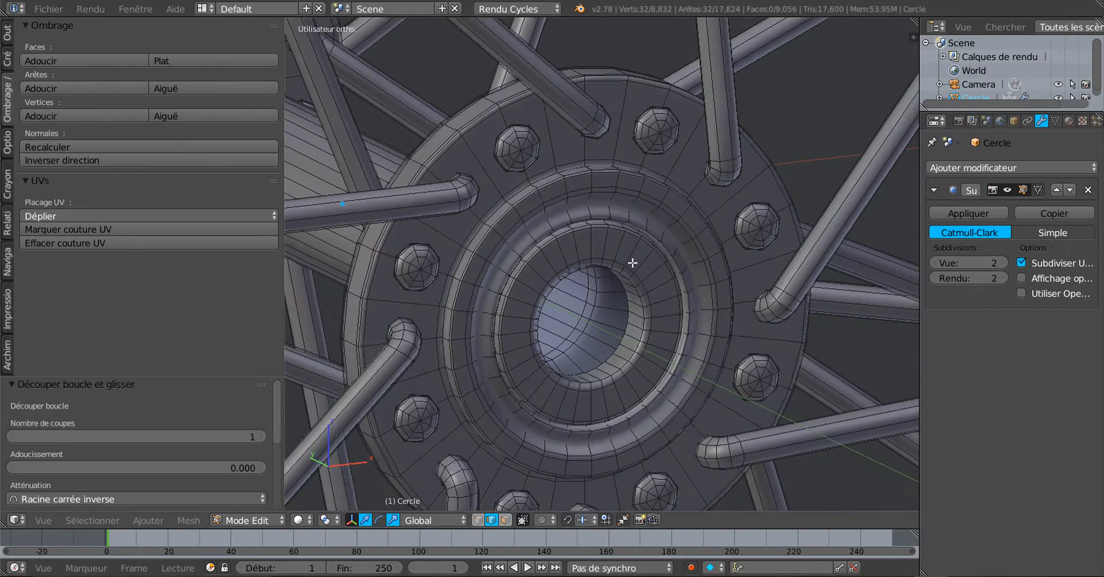
pyautogui.scroll(2, 638, 261)
pyautogui.hotkey('ctrl', 'r')
pyautogui.click(726, 202)
pyautogui.click(724, 204)
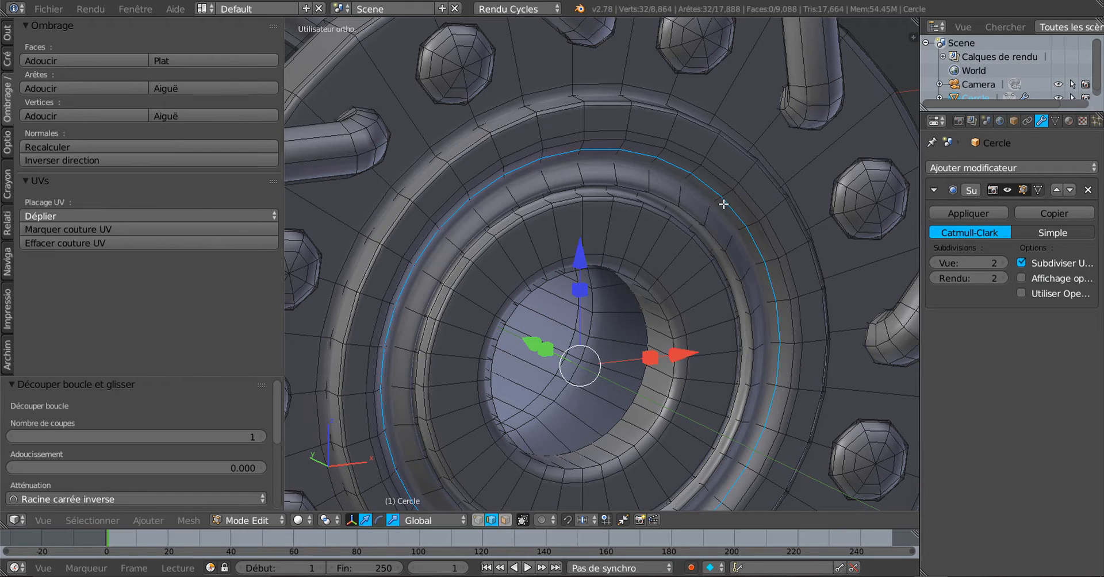
pyautogui.hotkey('ctrl', 'r')
pyautogui.click(713, 210)
pyautogui.click(713, 210)
pyautogui.keyDown('ctrl'); pyautogui.scroll(2, 647, 276); pyautogui.keyUp('ctrl')
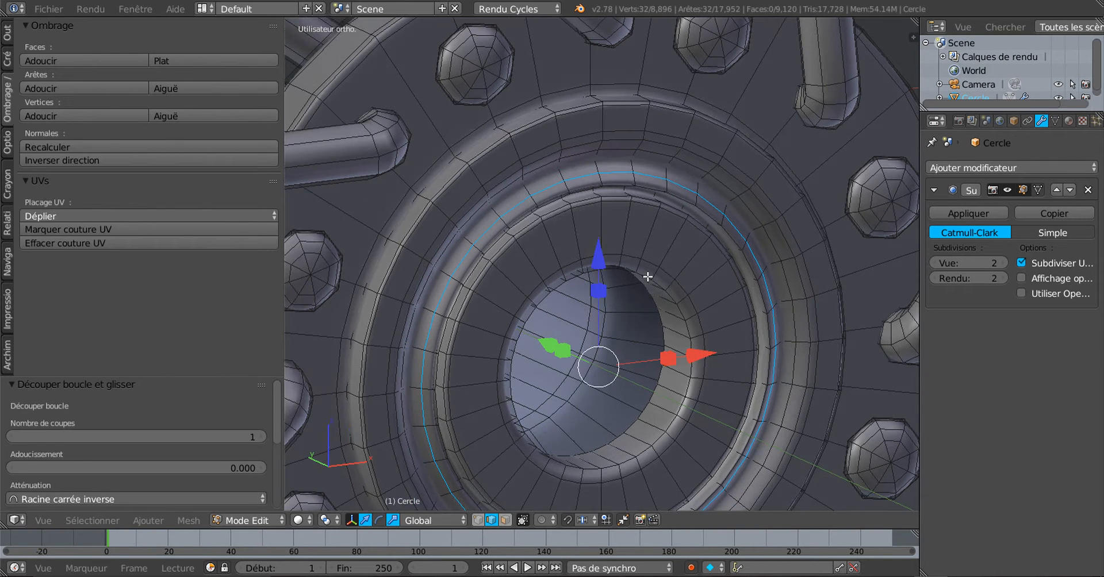
# Step: Select the two adjacent edge loops running around the groove on both flanges
pyautogui.scroll(2, 647, 253)
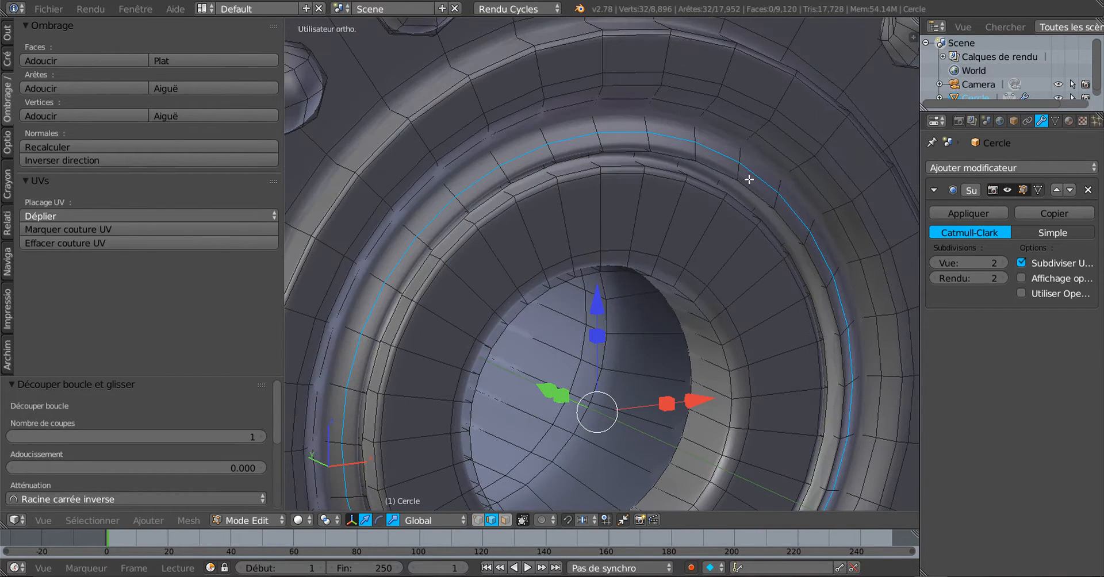
pyautogui.keyDown('alt'); pyautogui.keyDown('shift'); pyautogui.rightClick(787, 156); pyautogui.keyUp('shift'); pyautogui.keyUp('alt')
pyautogui.scroll(-5, 628, 283)
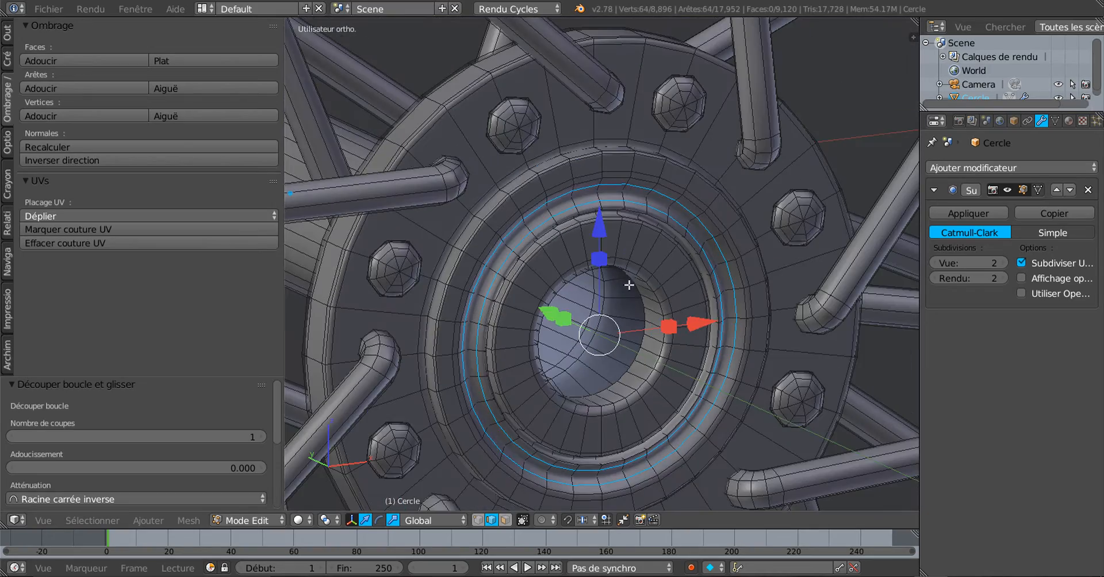
pyautogui.keyDown('ctrl'); pyautogui.scroll(5, 535, 329); pyautogui.keyUp('ctrl')
pyautogui.moveTo(535, 329); pyautogui.dragTo(670, 321, button='middle')
pyautogui.scroll(5, 692, 308)
pyautogui.scroll(3, 721, 293)
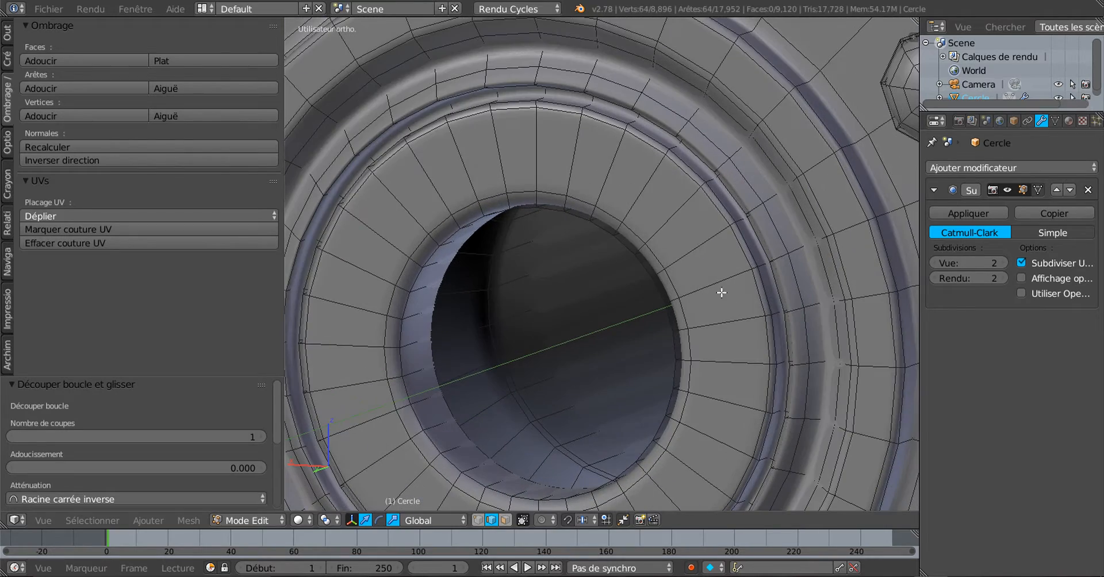
pyautogui.keyDown('alt'); pyautogui.keyDown('shift'); pyautogui.rightClick(801, 211); pyautogui.keyUp('shift'); pyautogui.keyUp('alt')
pyautogui.moveTo(640, 342); pyautogui.dragTo(696, 307, button='middle')
pyautogui.scroll(-3, 709, 306)
pyautogui.scroll(3, 703, 306)
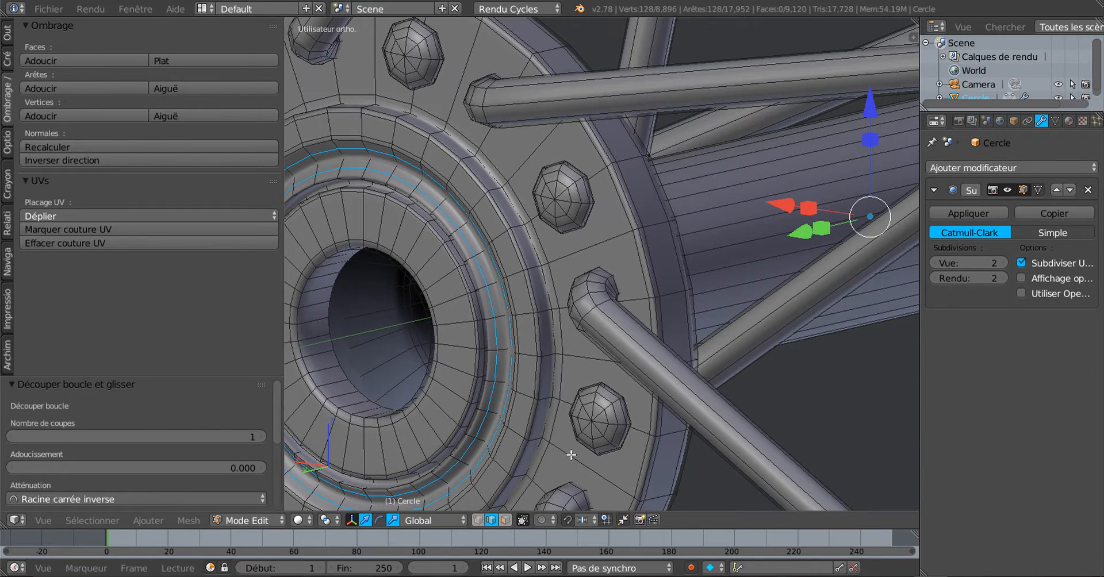
pyautogui.click(337, 520)
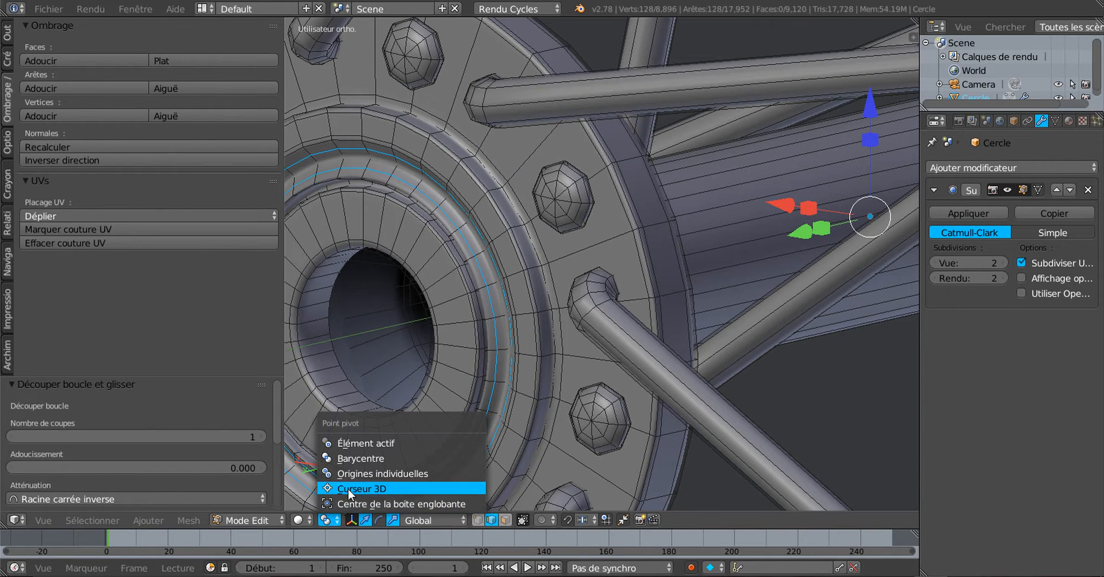
pyautogui.click(347, 488)
pyautogui.click(574, 266)
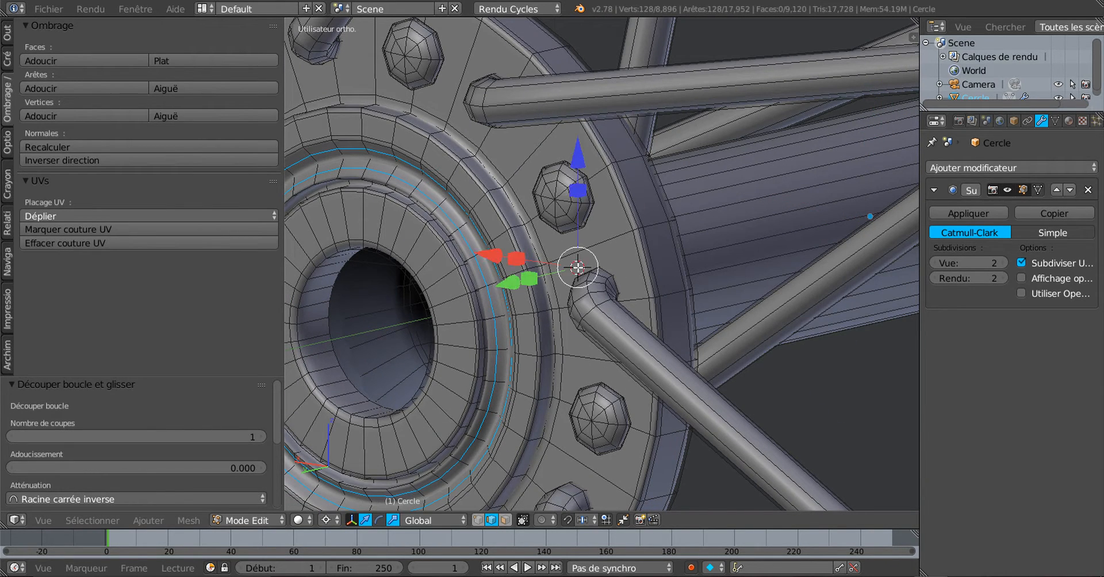
pyautogui.keyDown('shift'); pyautogui.moveTo(586, 309); pyautogui.dragTo(729, 317, button='middle'); pyautogui.keyUp('shift')
pyautogui.scroll(5, 728, 317)
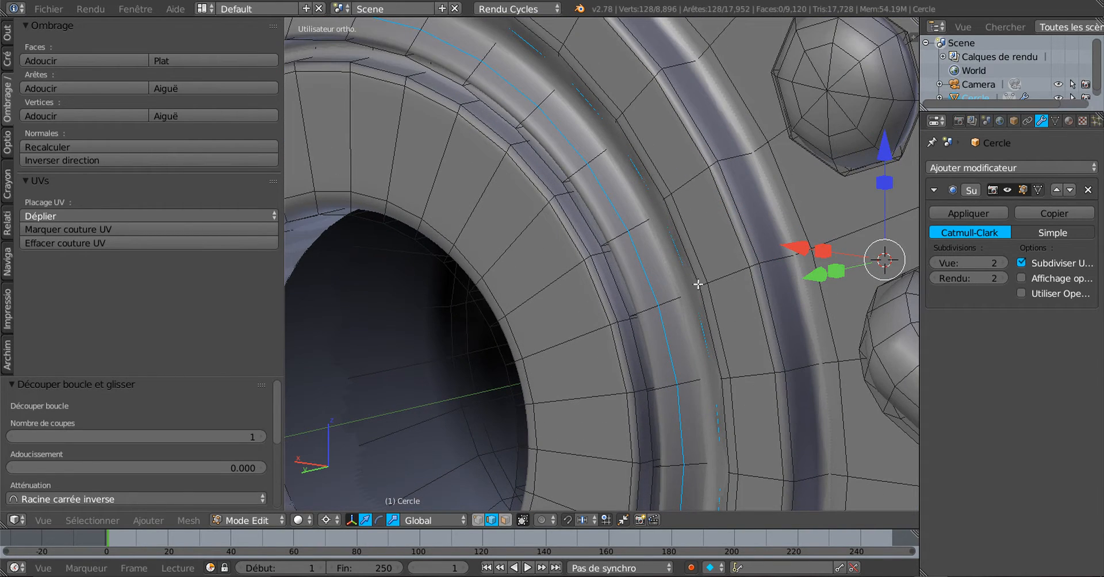
pyautogui.keyDown('ctrl'); pyautogui.scroll(-1, 671, 313); pyautogui.keyUp('ctrl')
pyautogui.keyDown('ctrl'); pyautogui.scroll(-1, 670, 314); pyautogui.keyUp('ctrl')
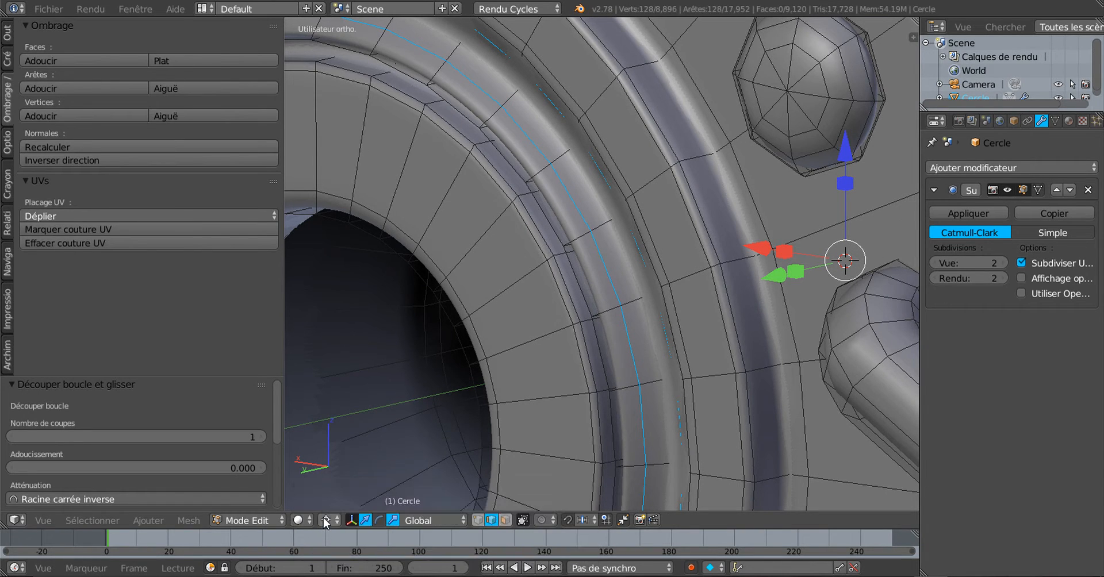
pyautogui.click(298, 521)
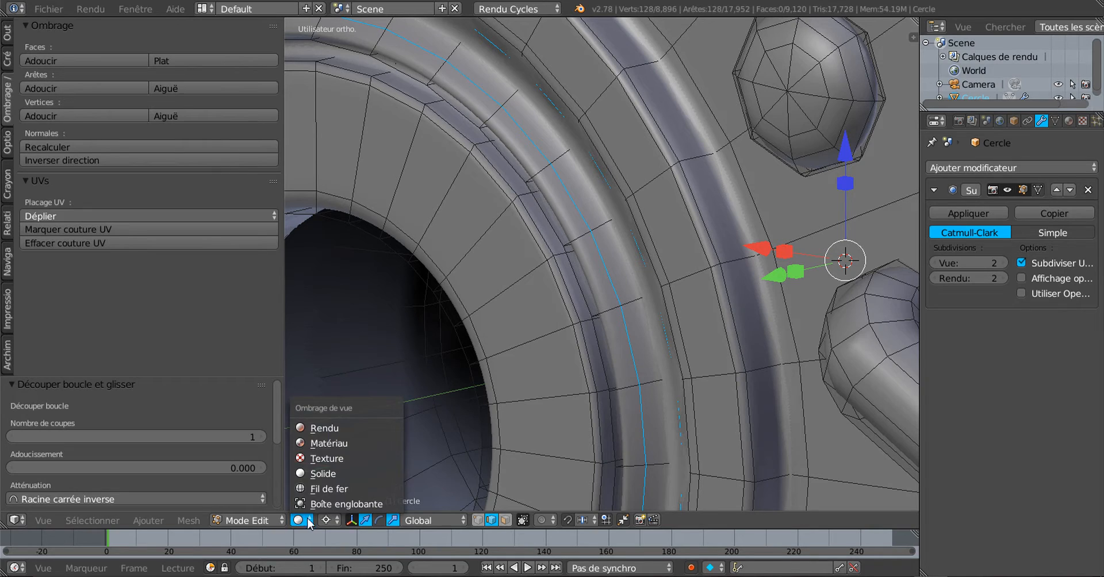
pyautogui.click(325, 520)
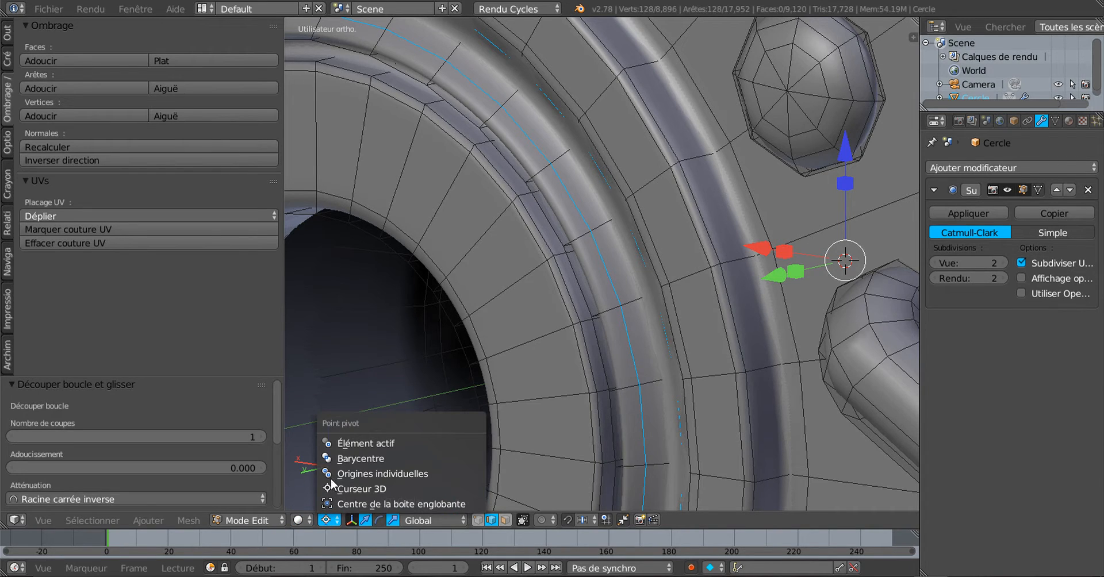
pyautogui.click(338, 459)
# Step: Try to scale the selected groove loops of both flanges outward along Y to about 1.02
pyautogui.scroll(-4, 458, 433)
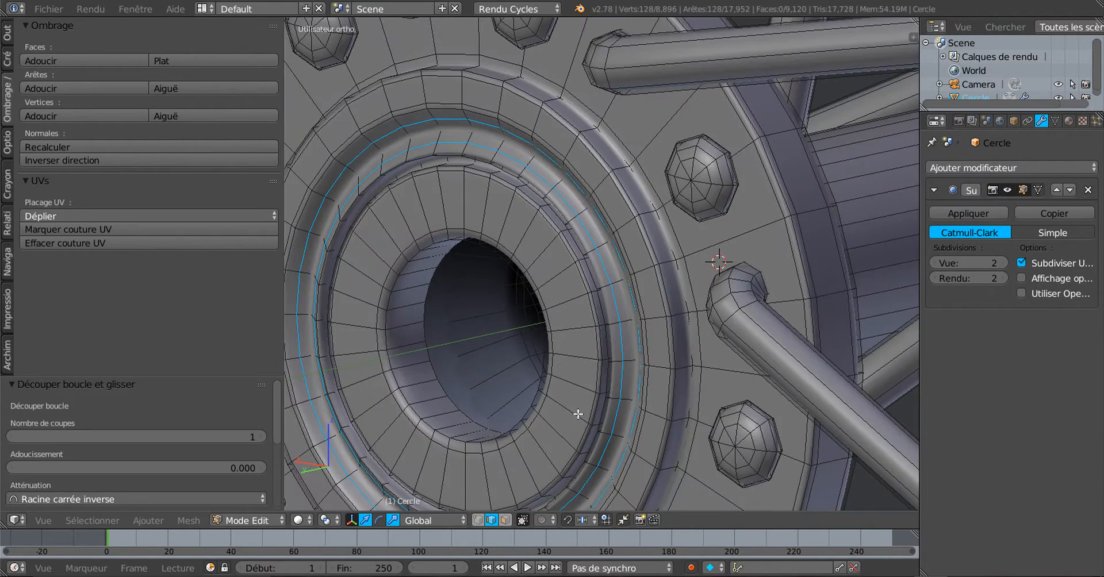
pyautogui.moveTo(579, 416); pyautogui.dragTo(555, 421, button='middle')
pyautogui.scroll(-4, 575, 417)
pyautogui.scroll(2, 706, 351)
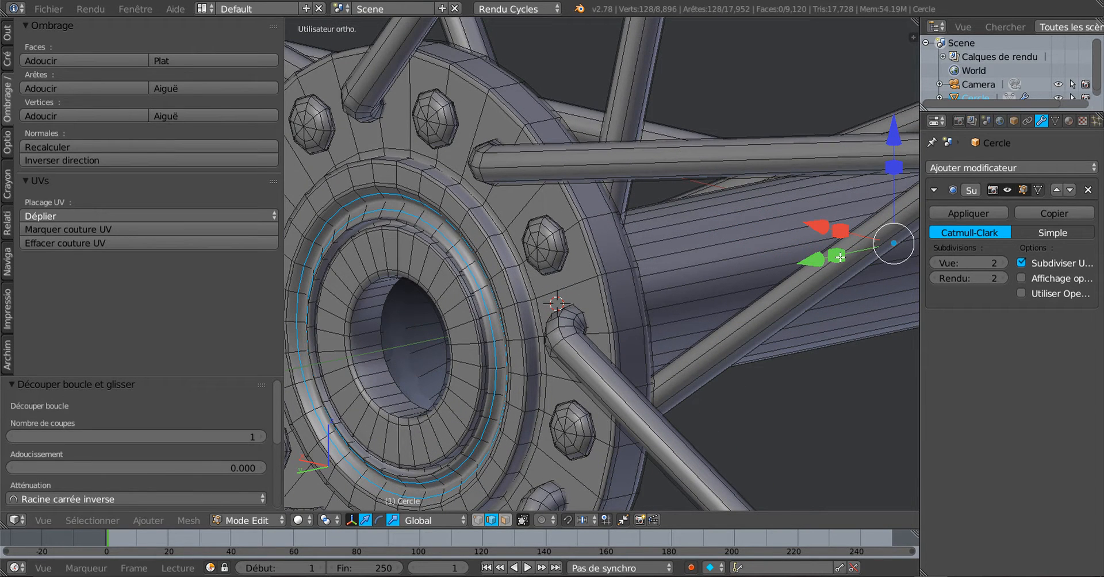
pyautogui.click(839, 257)
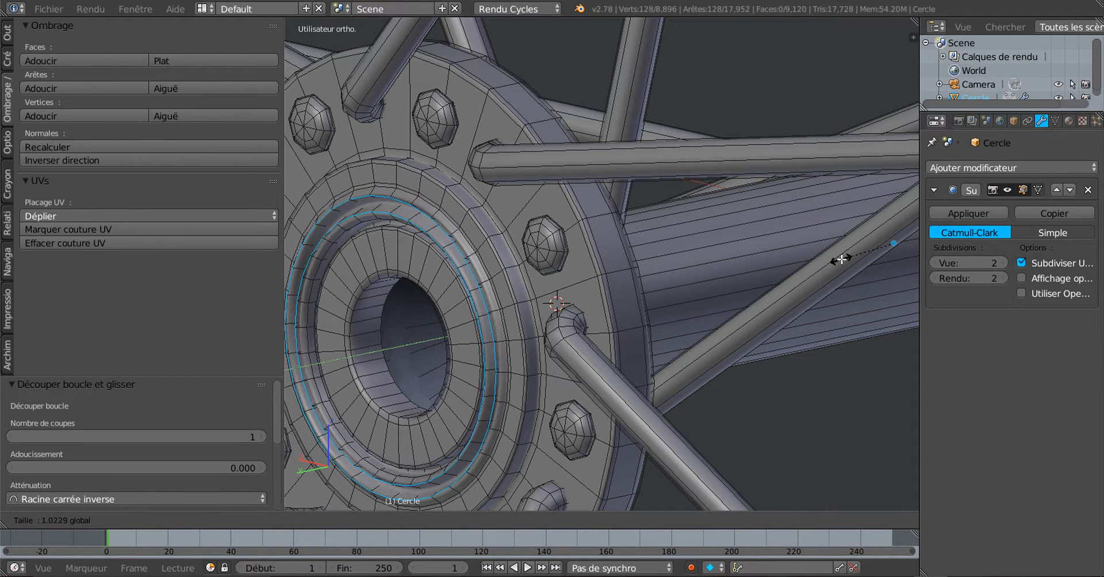
pyautogui.click(839, 257)
pyautogui.hotkey('ctrl', 'z')
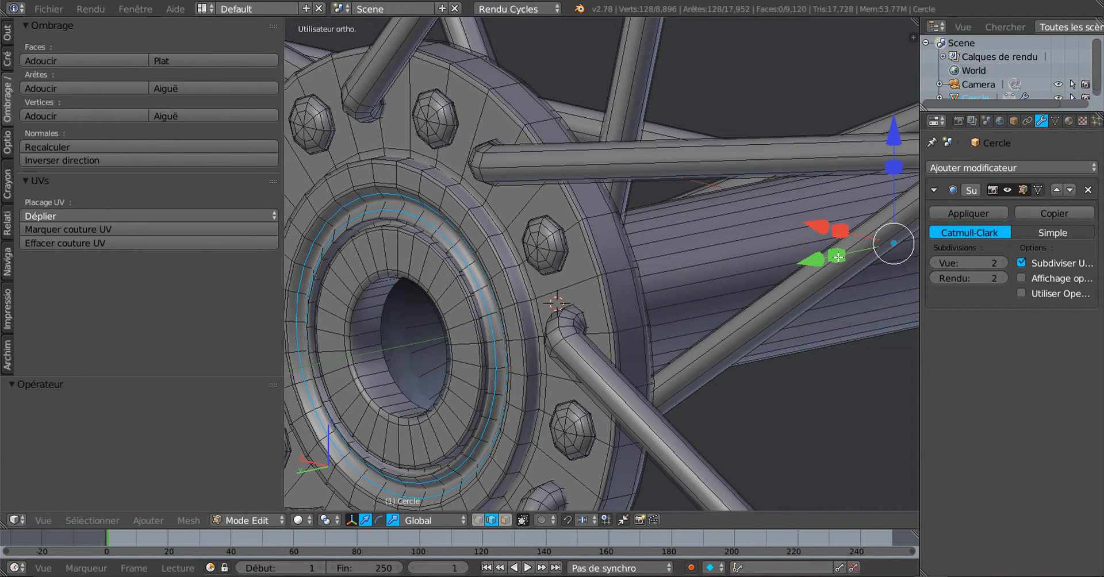
# Step: Scale the selected groove loops of both flanges inward along Y to 0.997
pyautogui.click(837, 256)
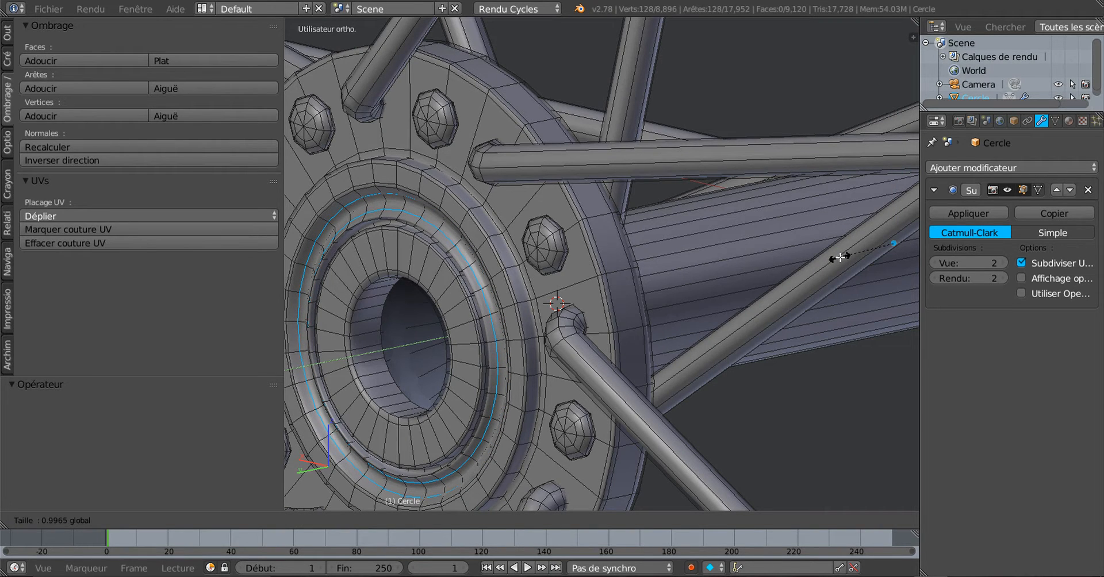
pyautogui.click(839, 257)
pyautogui.moveTo(665, 310); pyautogui.dragTo(630, 336, button='middle')
pyautogui.scroll(3, 650, 331)
pyautogui.scroll(4, 651, 330)
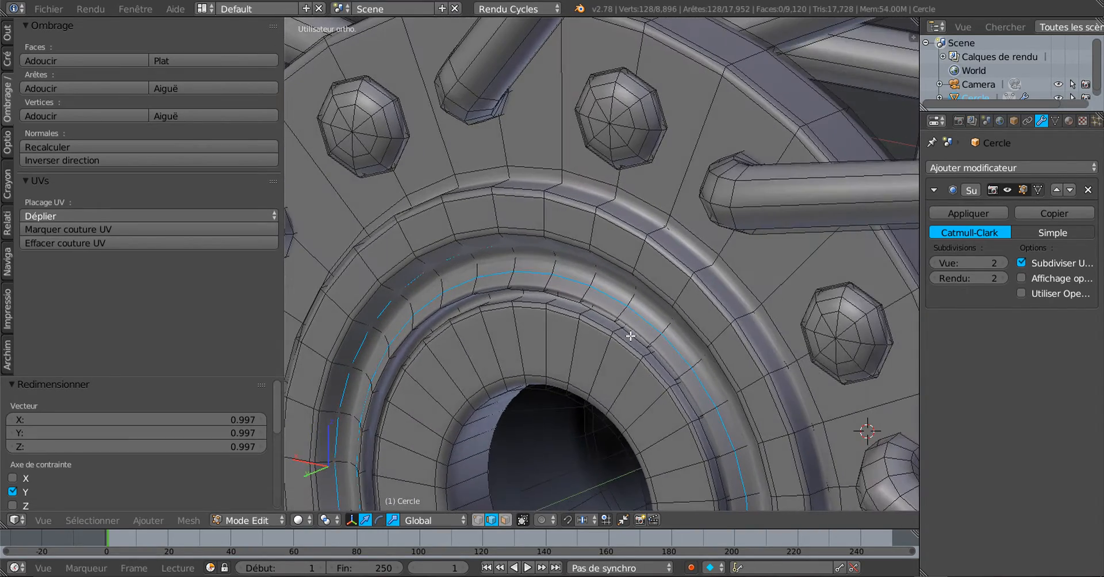
pyautogui.scroll(2, 626, 330)
pyautogui.scroll(-8, 614, 309)
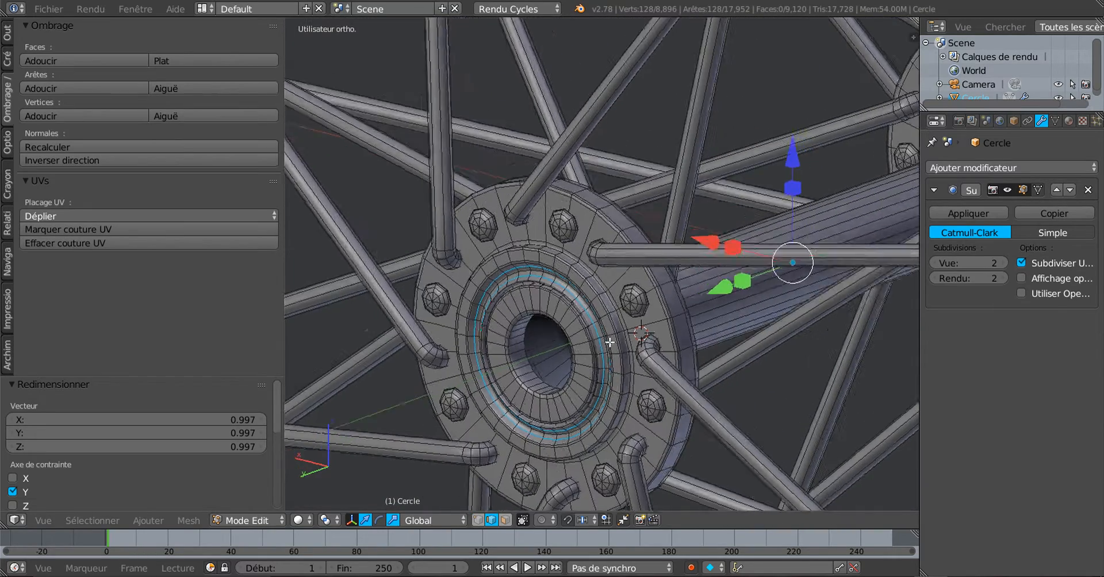
pyautogui.moveTo(609, 342); pyautogui.dragTo(627, 321, button='middle')
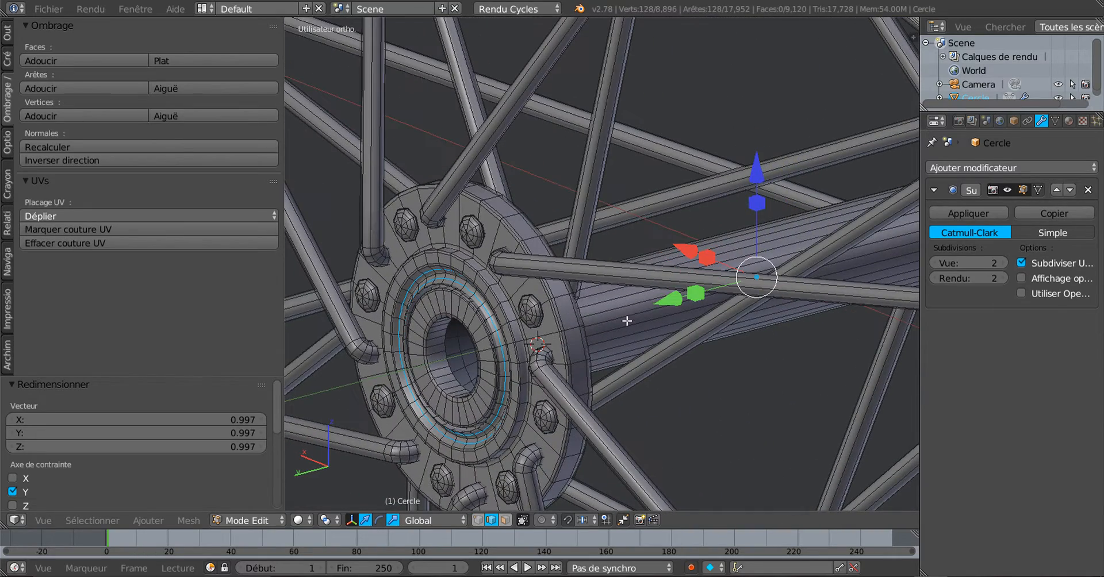
# Step: Scale the groove loops along Y by 1.001, and return to Object Mode to inspect the smoothed hub
pyautogui.moveTo(696, 294); pyautogui.dragTo(697, 293)
pyautogui.scroll(5, 588, 319)
pyautogui.scroll(3, 587, 320)
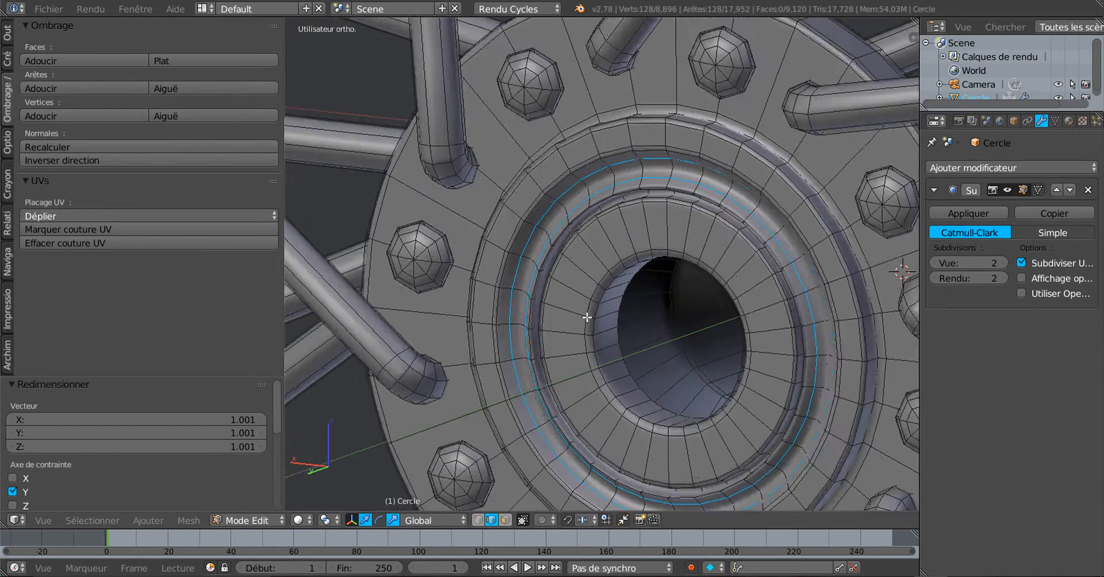
pyautogui.scroll(-5, 583, 316)
pyautogui.press('Tab')
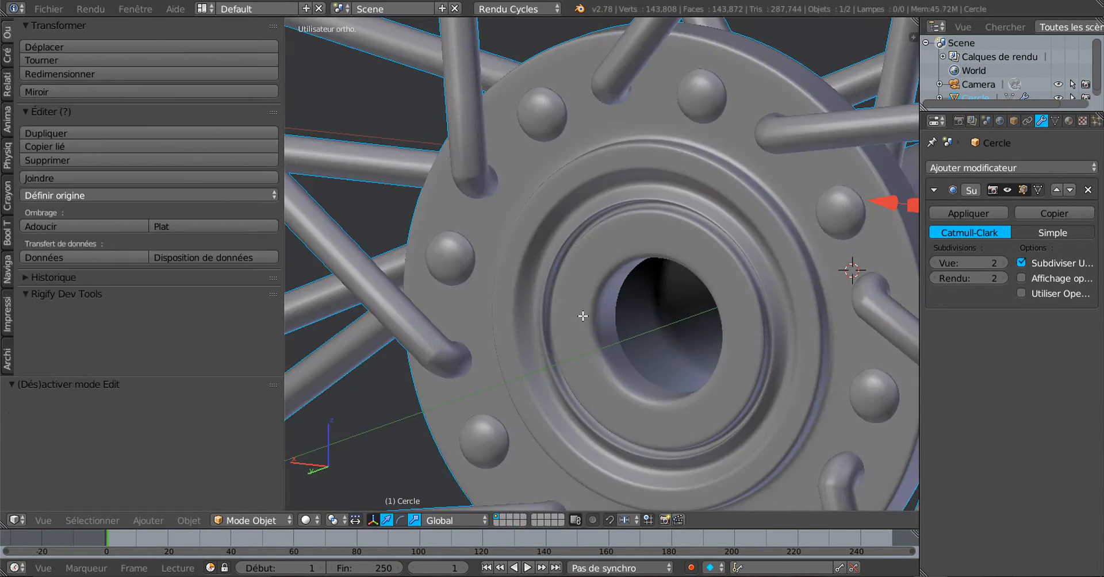
pyautogui.scroll(3, 581, 315)
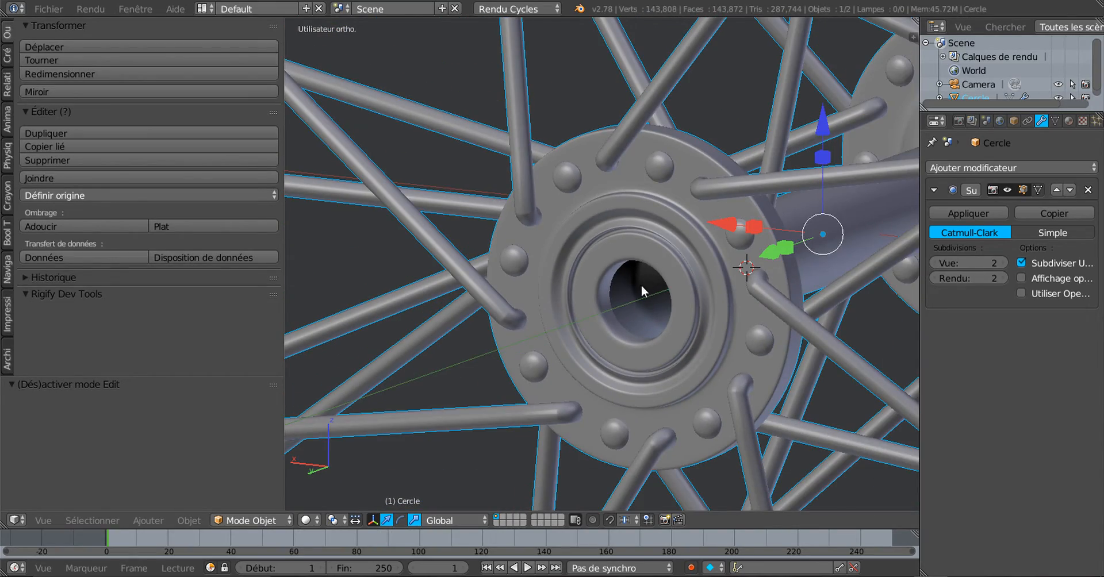
# Step: Inspect the smoothed hub and its spokes up close, from the front view and from an oblique angle
pyautogui.scroll(-4, 641, 287)
pyautogui.moveTo(641, 287); pyautogui.dragTo(448, 287, button='middle')
pyautogui.moveTo(575, 300); pyautogui.dragTo(523, 260, button='middle')
pyautogui.scroll(3, 646, 339)
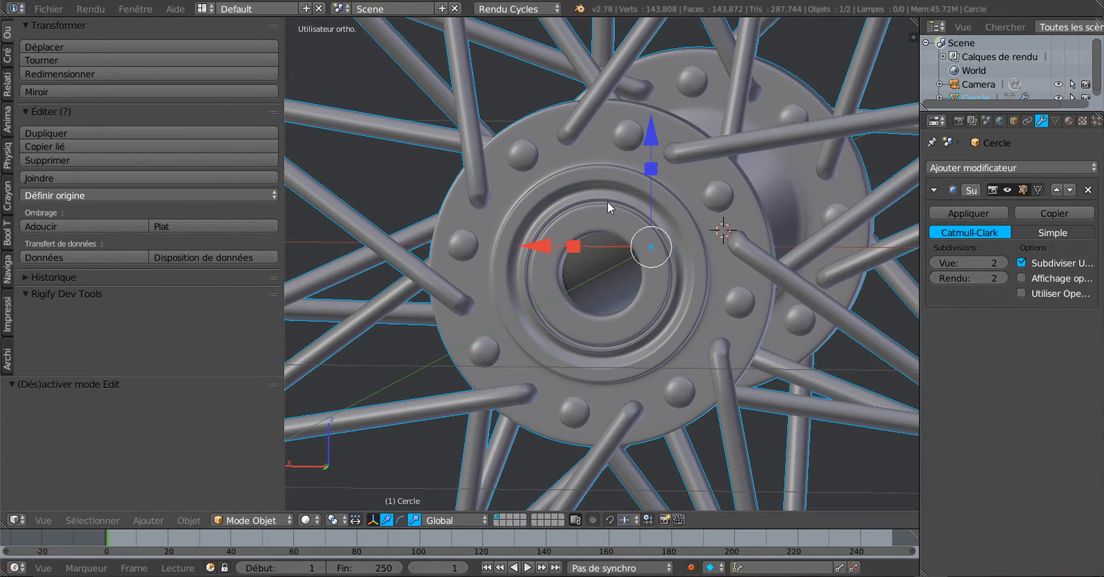
pyautogui.scroll(3, 624, 212)
pyautogui.scroll(-8, 624, 213)
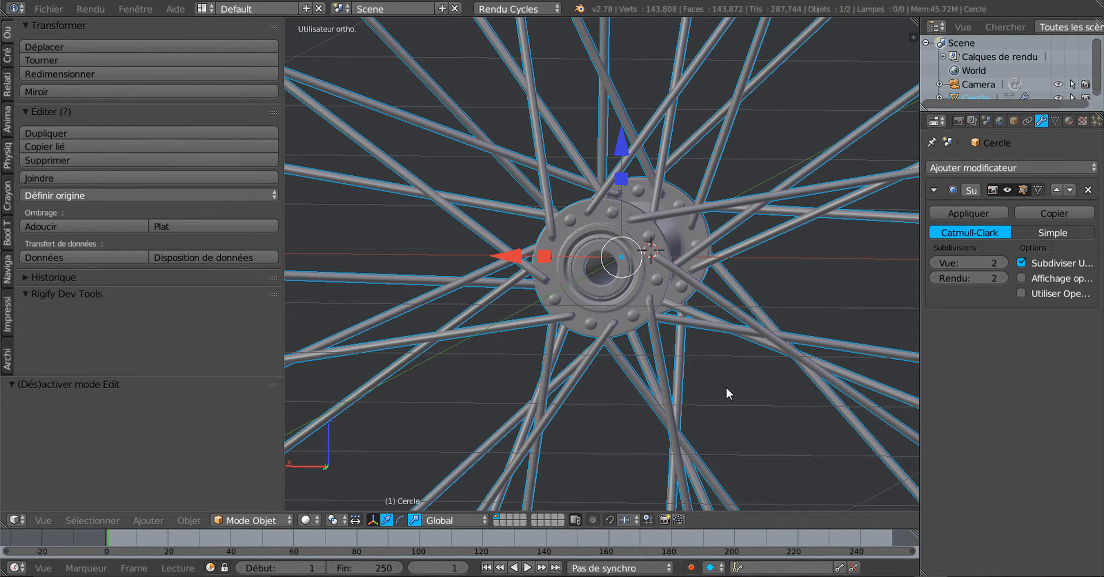
pyautogui.press('KP_1')
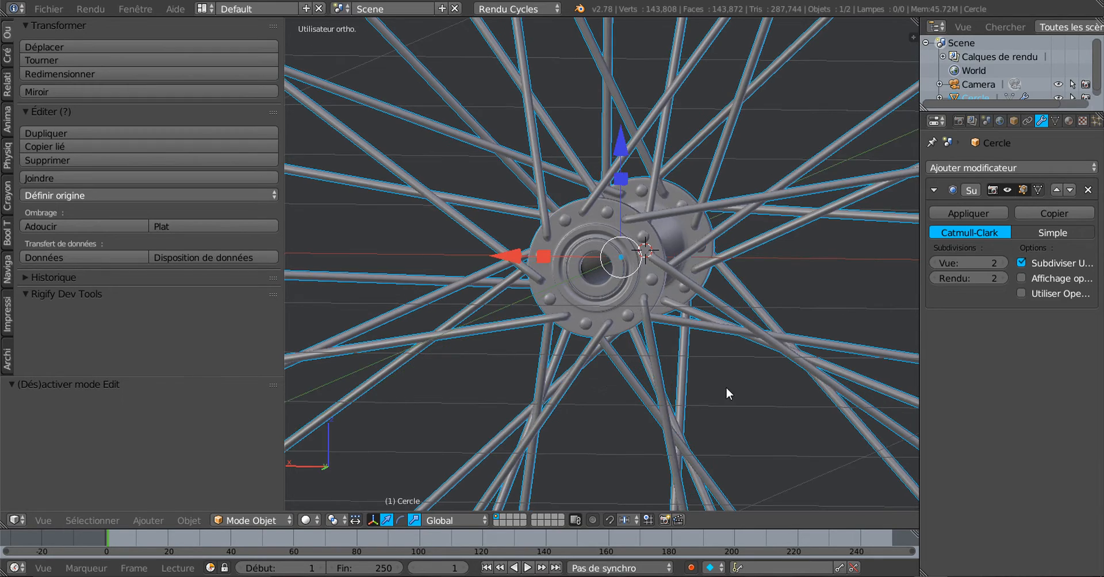
pyautogui.scroll(-7, 725, 387)
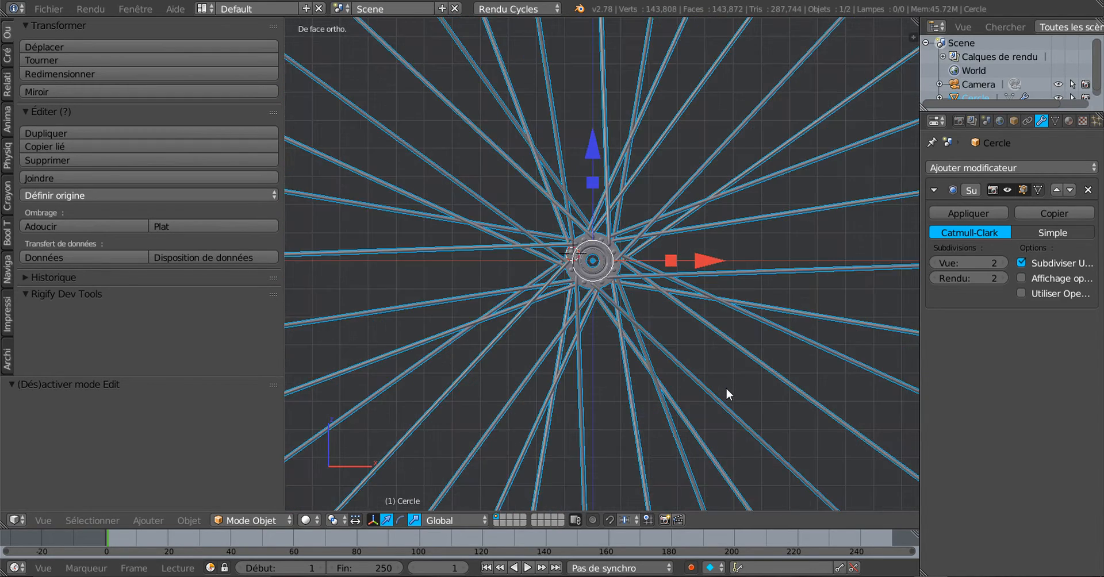
pyautogui.moveTo(655, 390); pyautogui.dragTo(686, 430, button='middle')
pyautogui.scroll(4, 680, 429)
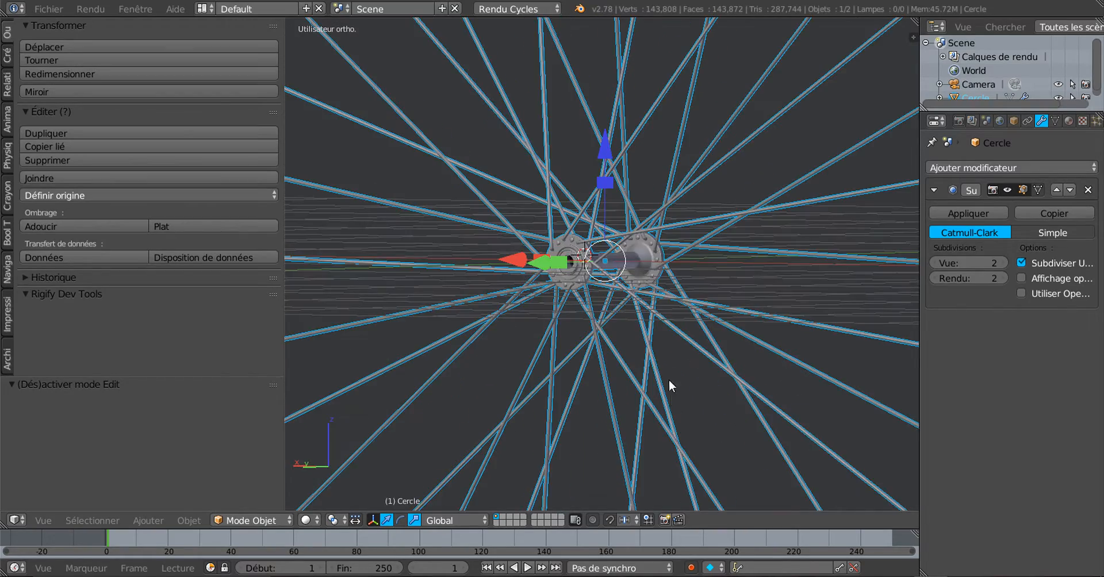
pyautogui.moveTo(668, 379); pyautogui.dragTo(648, 394, button='middle')
pyautogui.scroll(5, 648, 395)
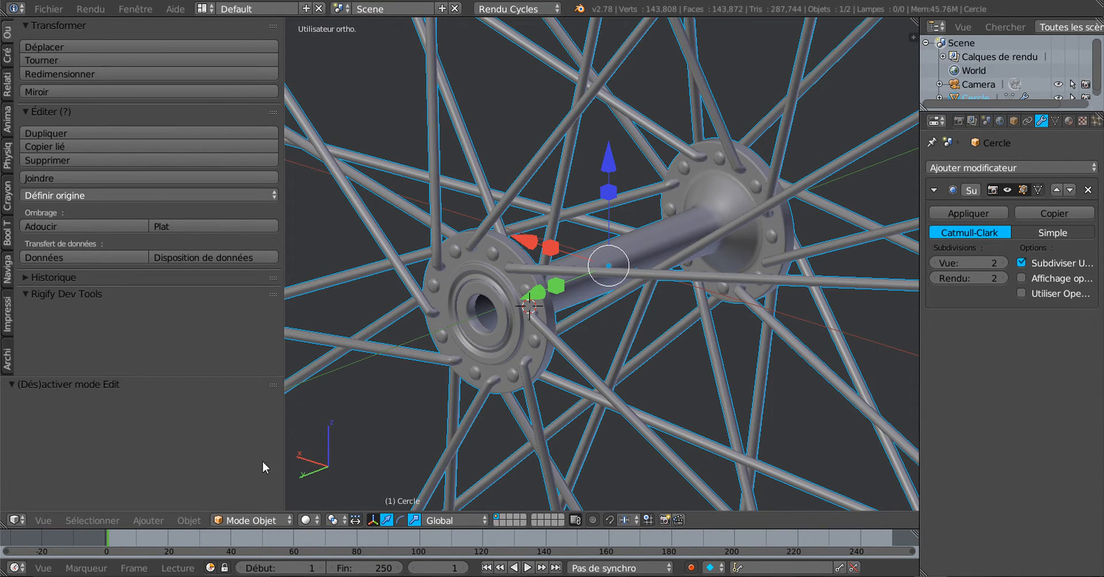
# Step: Look up the Bolt mesh type among the addable objects and view the add-ons list in the user preferences
pyautogui.click(152, 521)
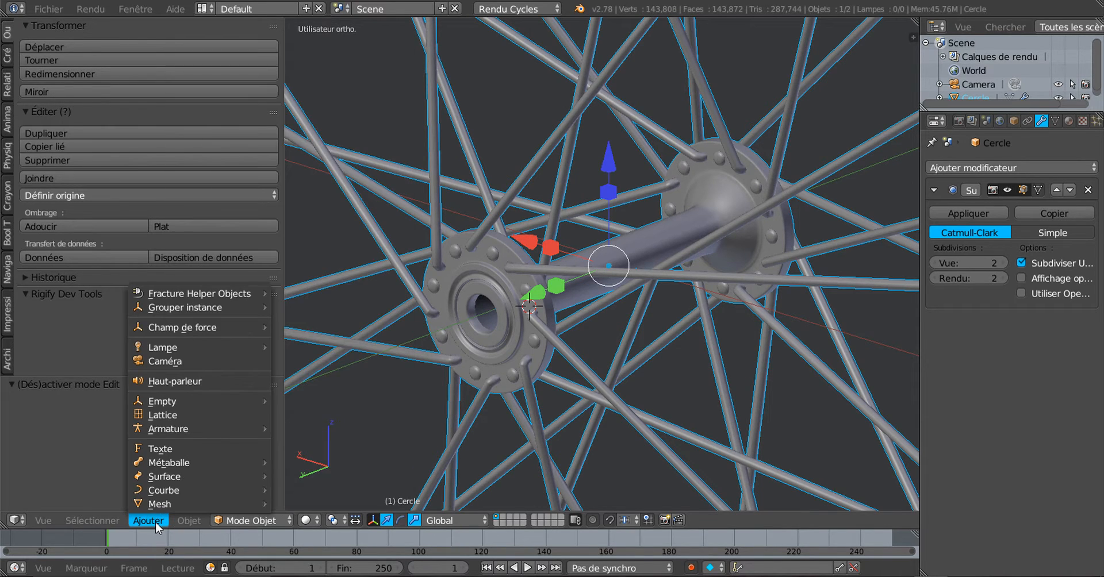
pyautogui.moveTo(160, 504)
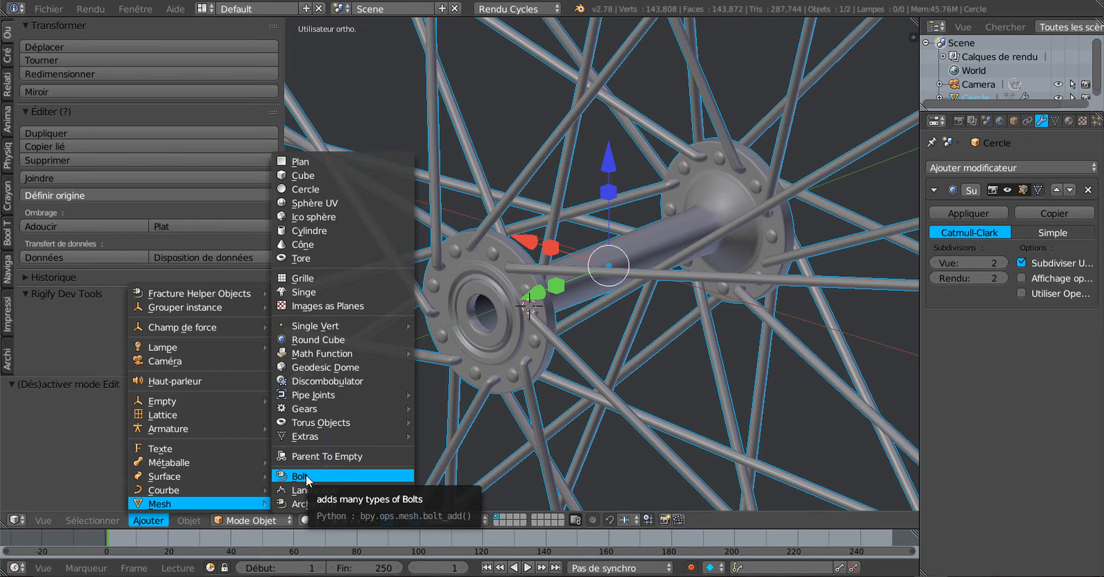
pyautogui.click(47, 9)
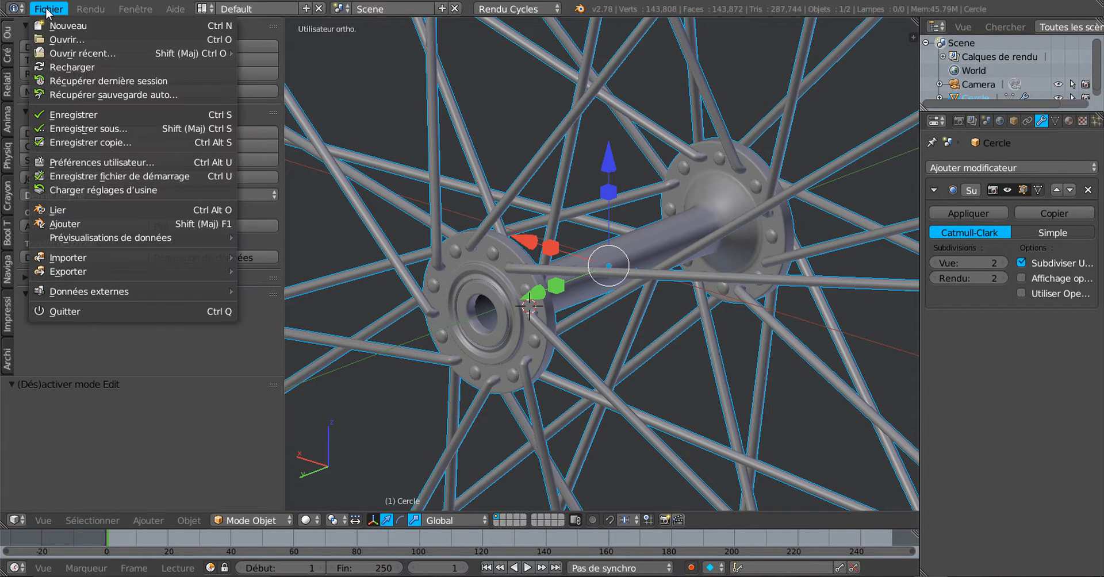
pyautogui.click(74, 162)
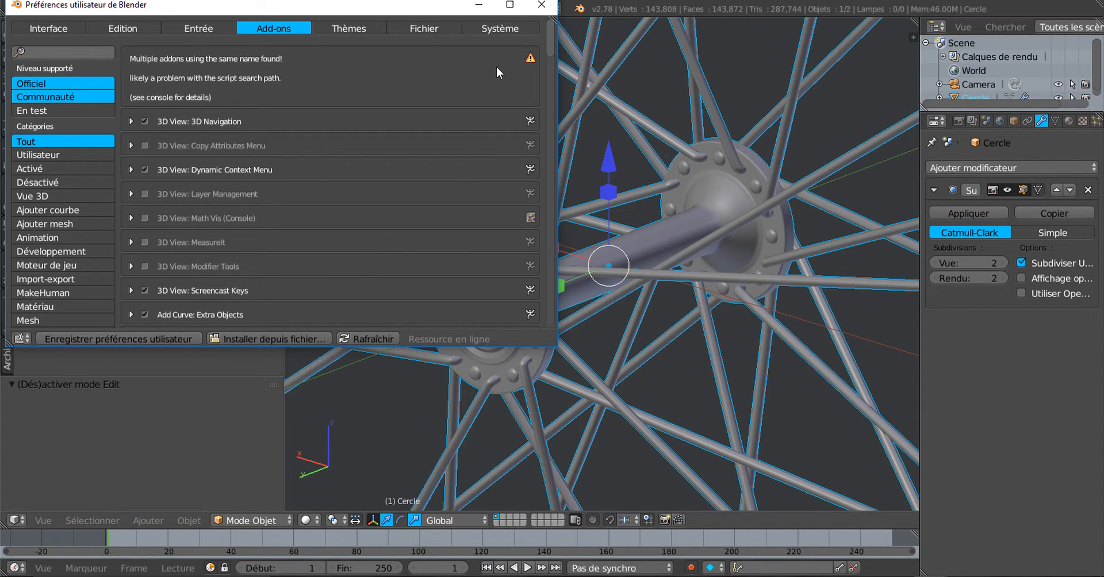
pyautogui.click(541, 5)
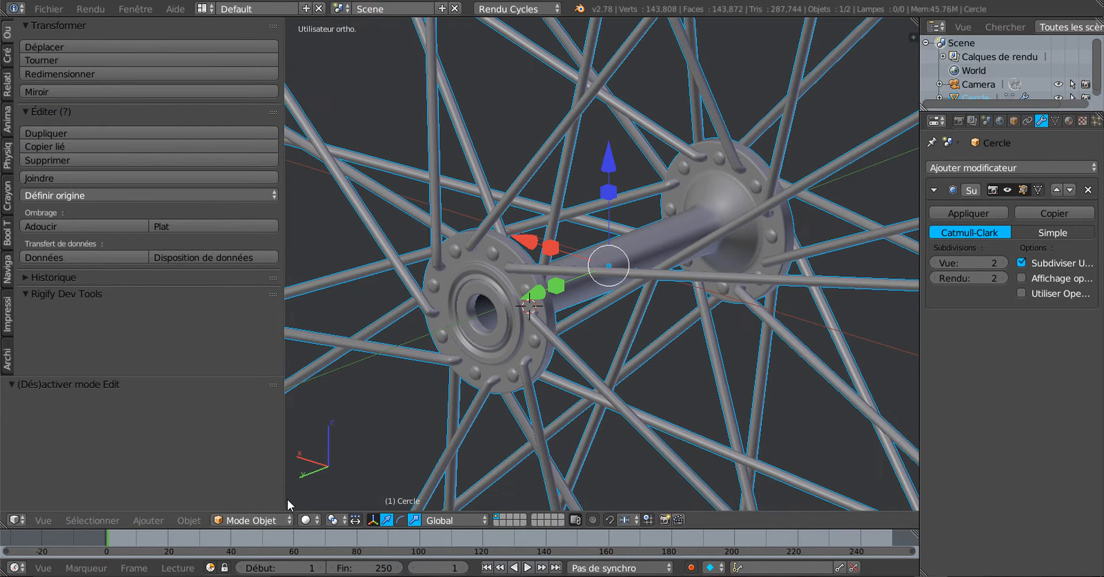
# Step: Add a Bolt mesh at the 3D cursor and set its head type to CAP
pyautogui.click(199, 521)
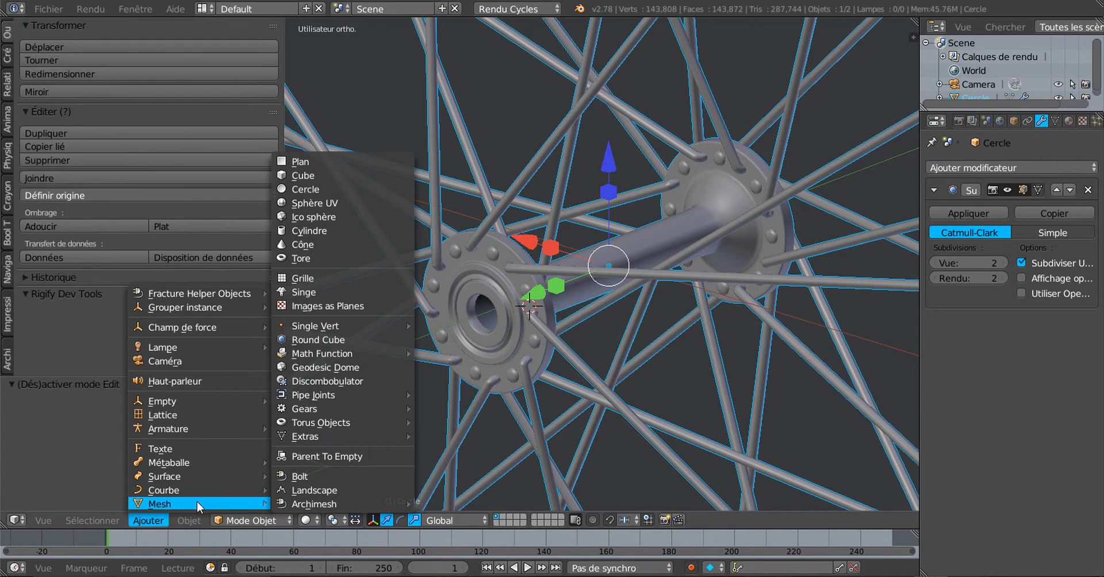
pyautogui.click(314, 476)
pyautogui.scroll(-6, 318, 323)
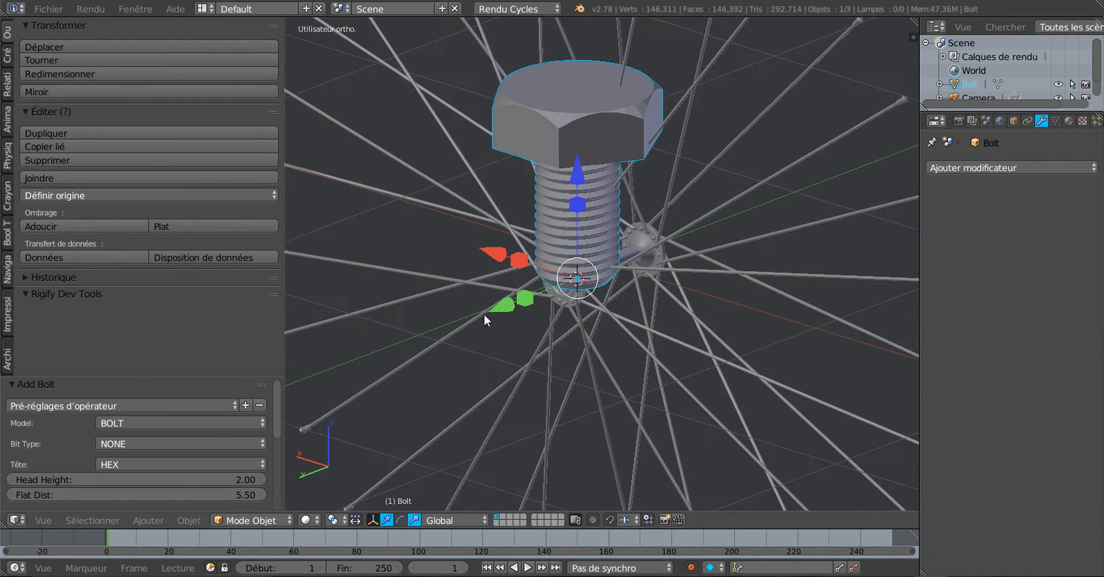
pyautogui.moveTo(560, 308); pyautogui.dragTo(749, 309, button='middle')
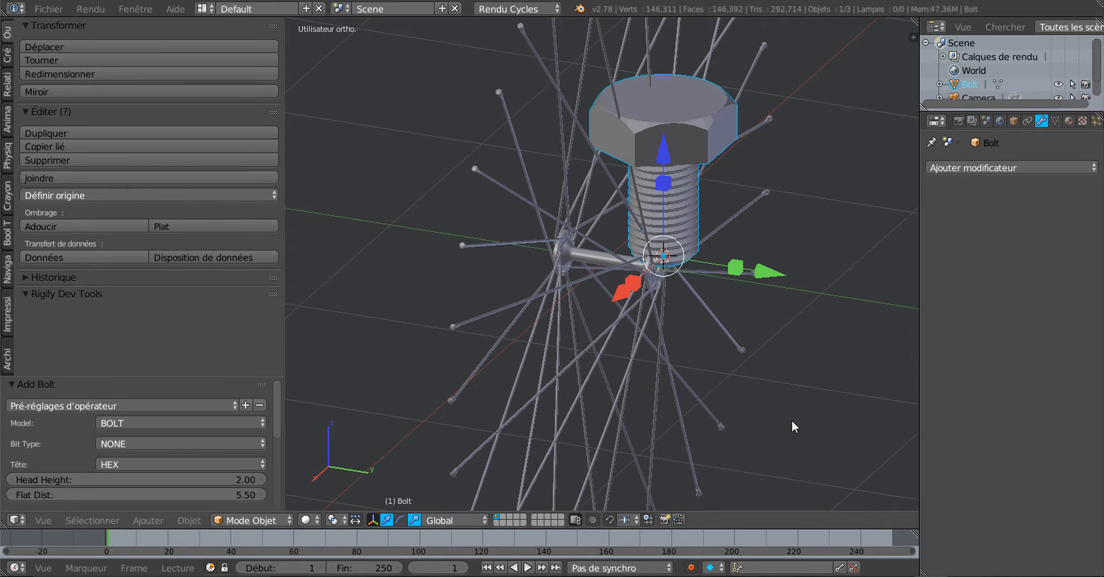
pyautogui.click(129, 463)
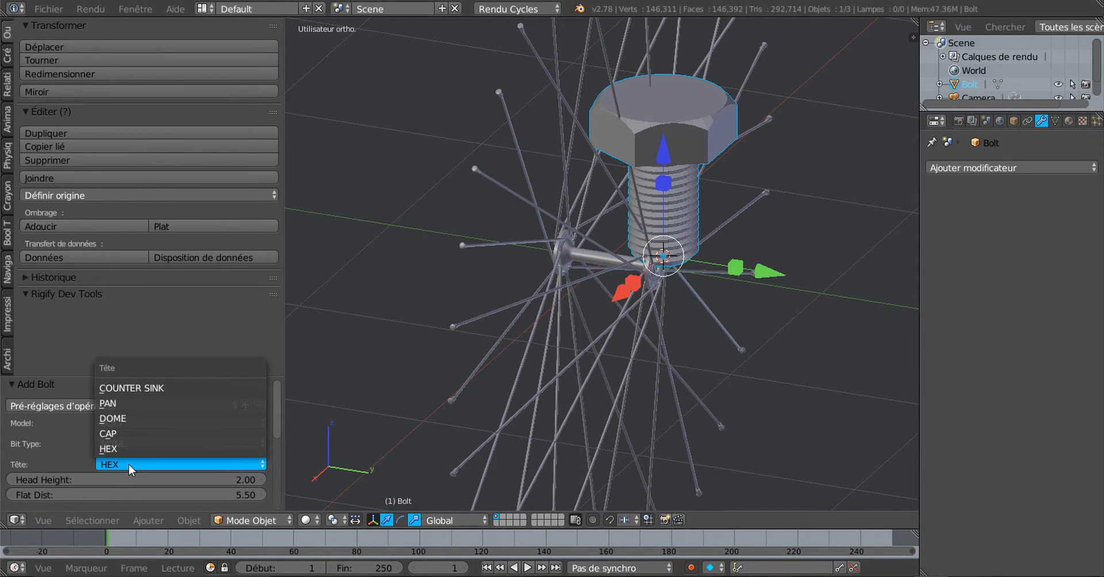
pyautogui.click(126, 432)
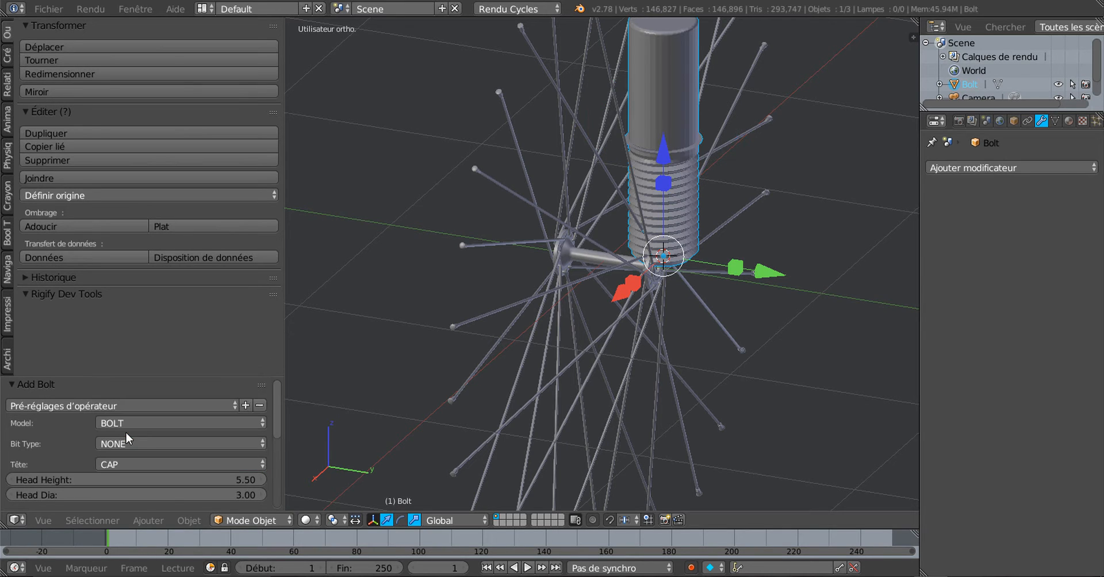
# Step: Scale the cap-head bolt down uniformly to about 0.259
pyautogui.moveTo(668, 277); pyautogui.dragTo(771, 185, button='middle')
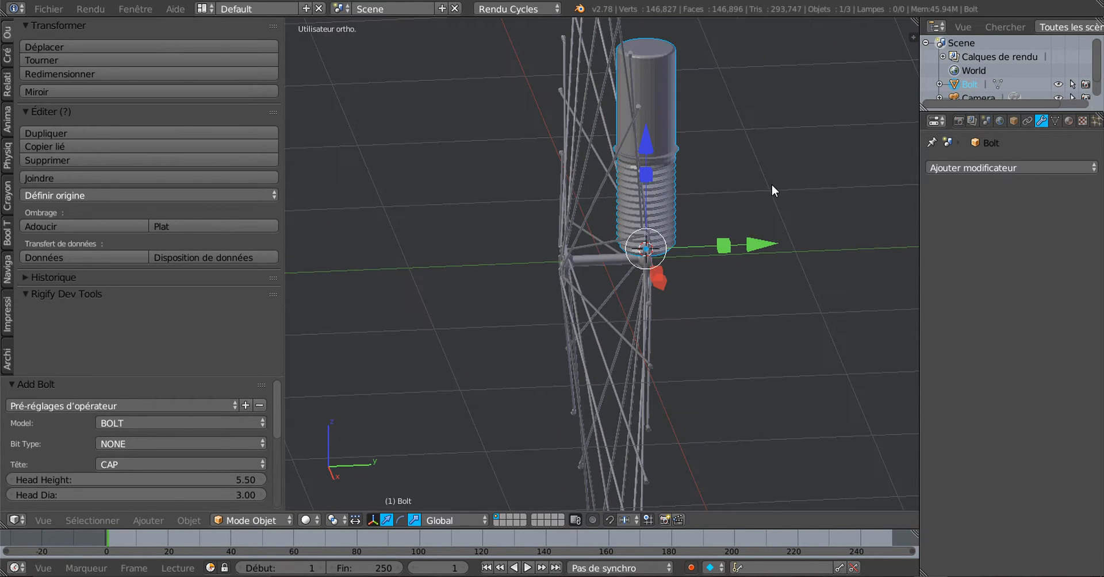
pyautogui.press('s')
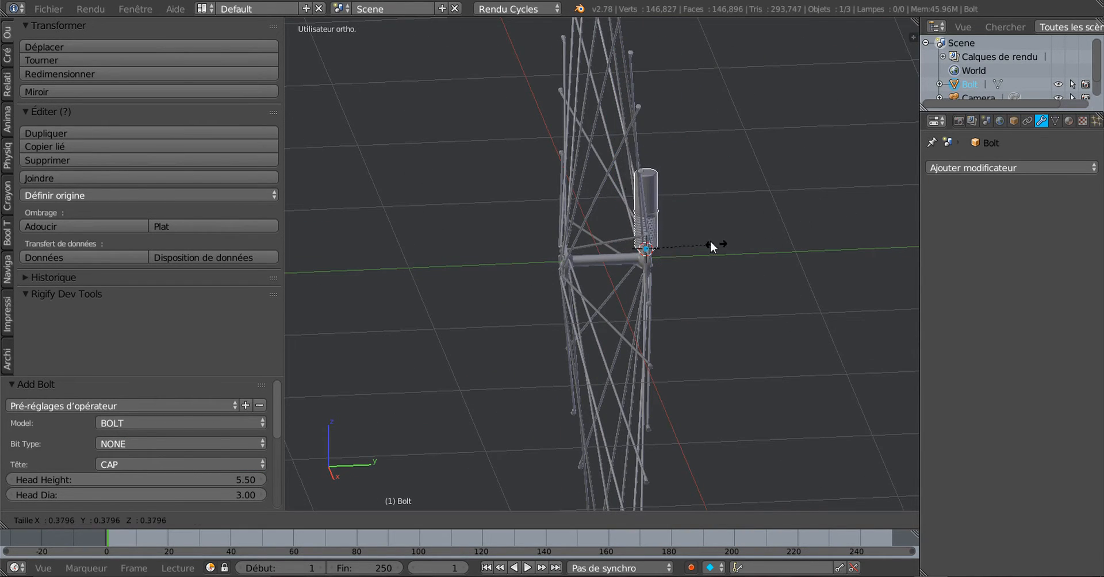
pyautogui.click(692, 237)
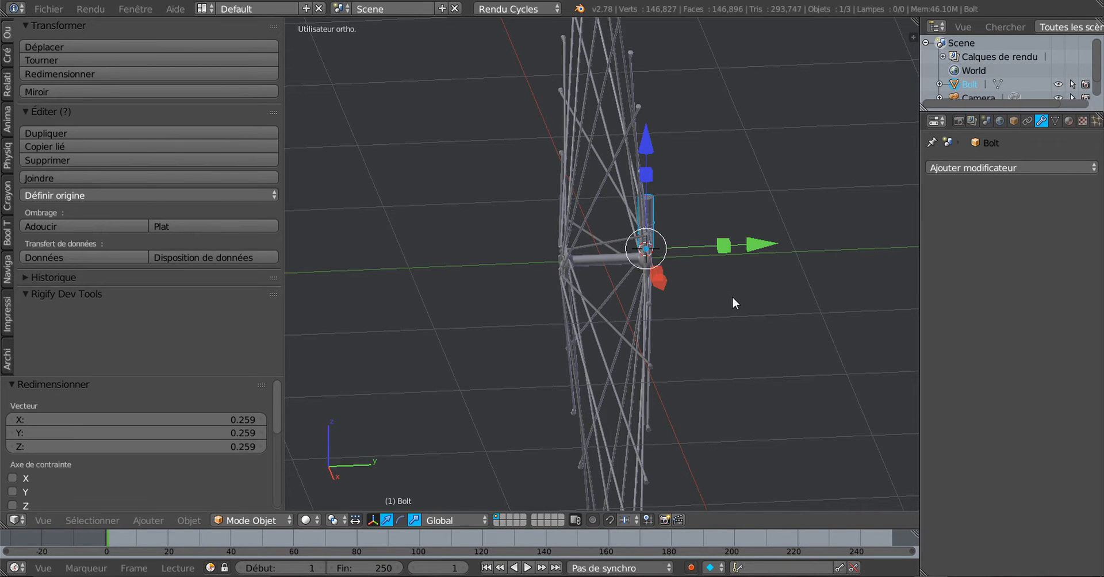
# Step: Rotate the bolt 90° about the global X axis so it lies along the hub
pyautogui.moveTo(733, 295); pyautogui.dragTo(463, 274, button='middle')
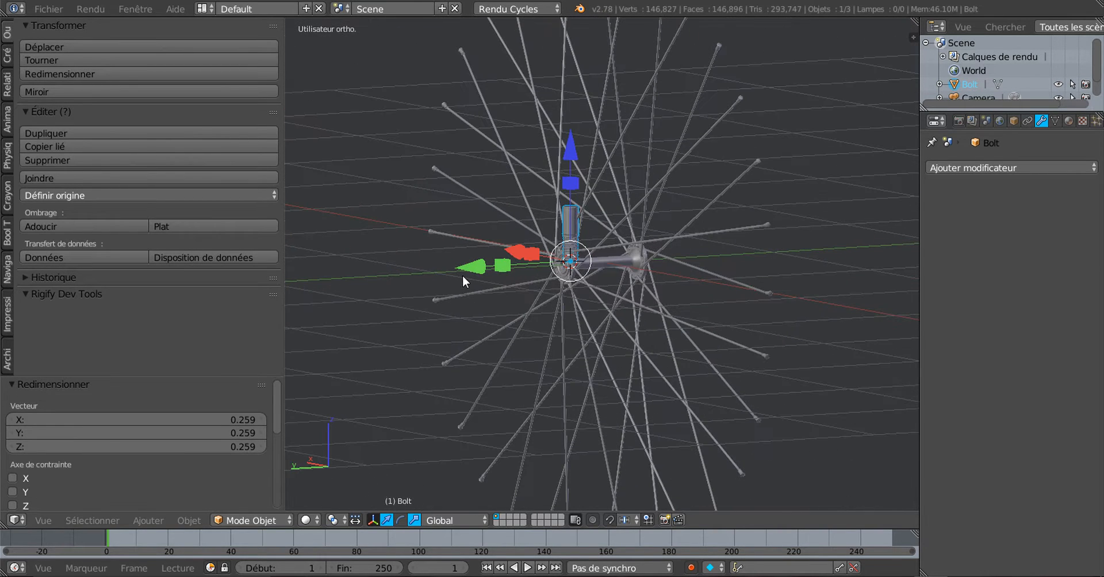
pyautogui.press('r')
pyautogui.write('x')
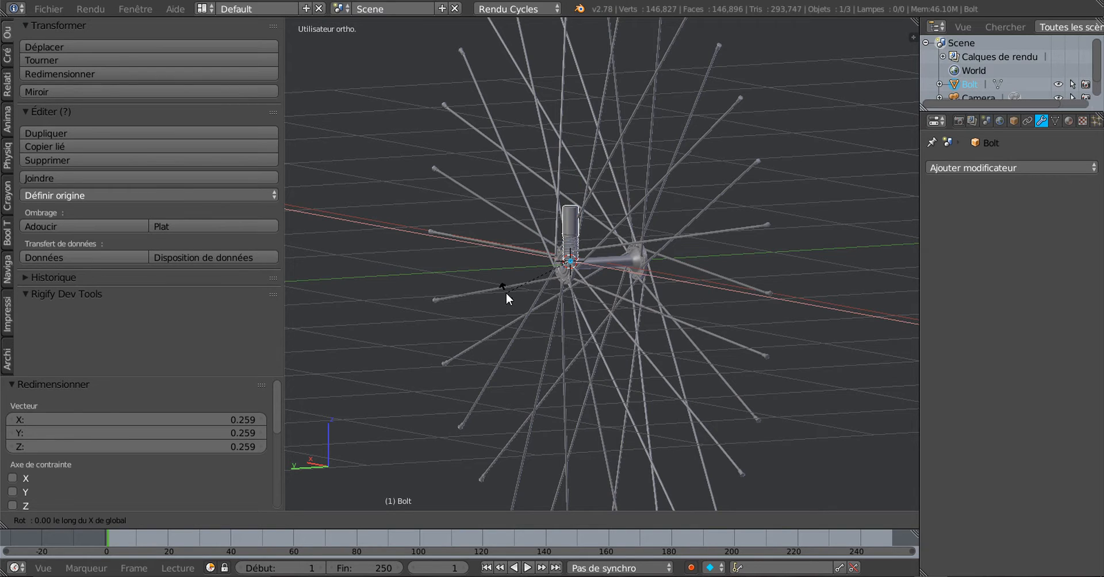
pyautogui.write('9')
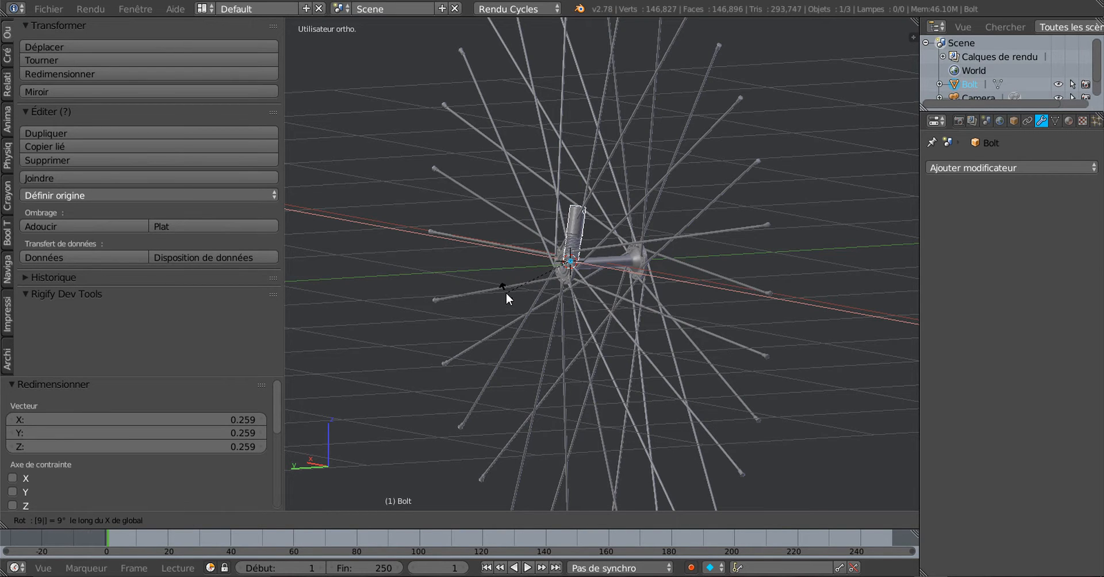
pyautogui.write('0')
pyautogui.press('Return')
pyautogui.scroll(4, 554, 291)
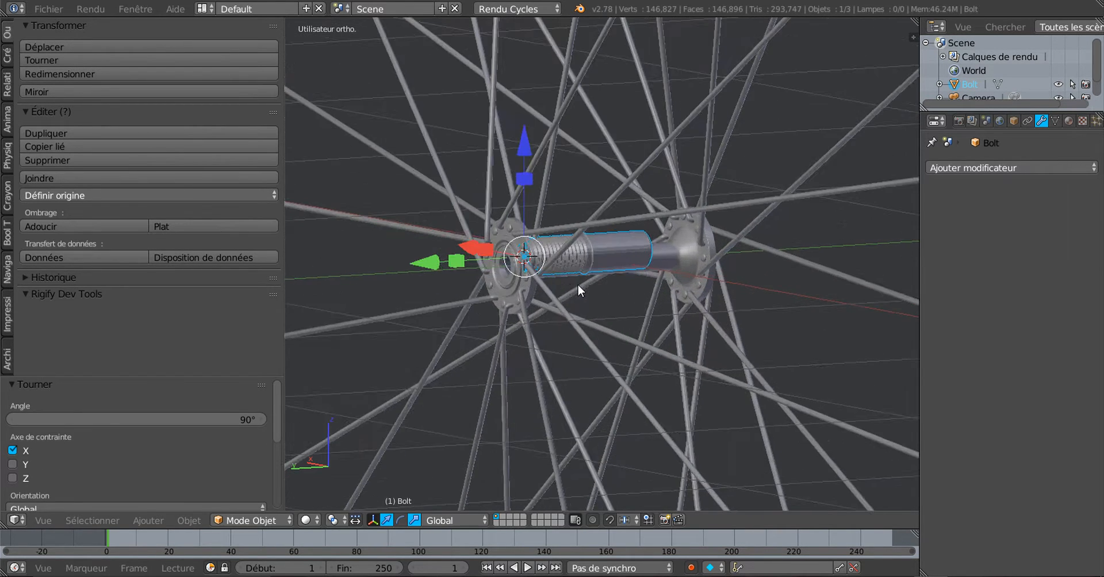
# Step: Check the bolt's position against the hub from the front and delete the off-centre bolt
pyautogui.moveTo(577, 284); pyautogui.dragTo(685, 294, button='middle')
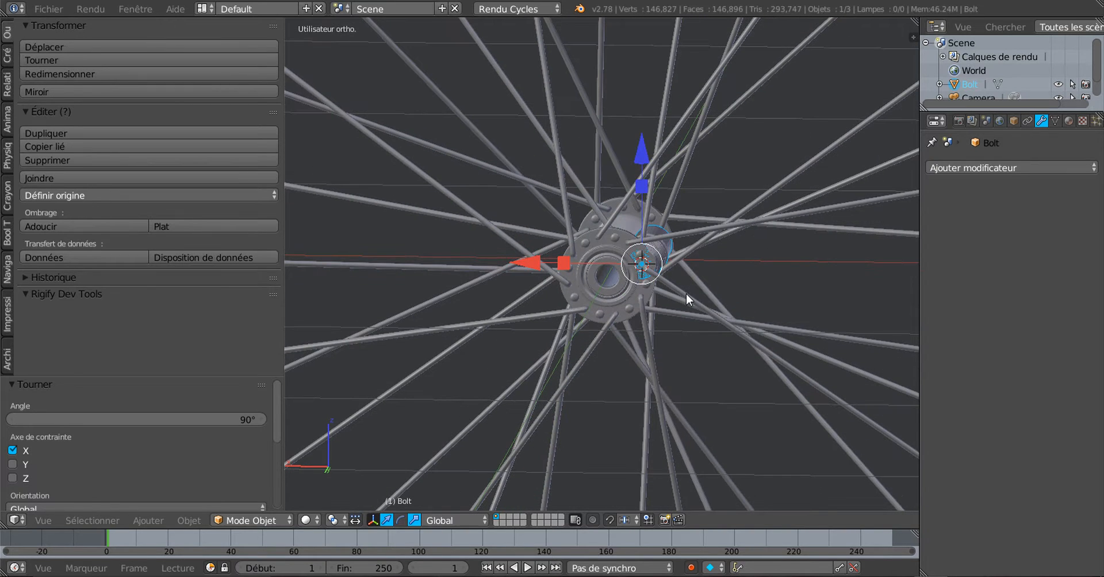
pyautogui.press('KP_1')
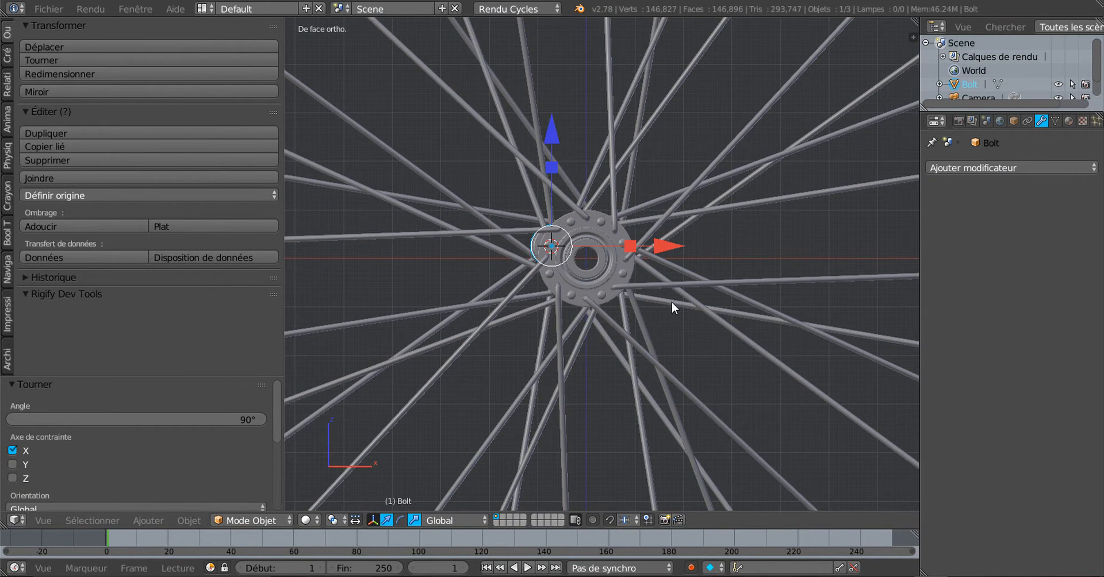
pyautogui.scroll(3, 612, 301)
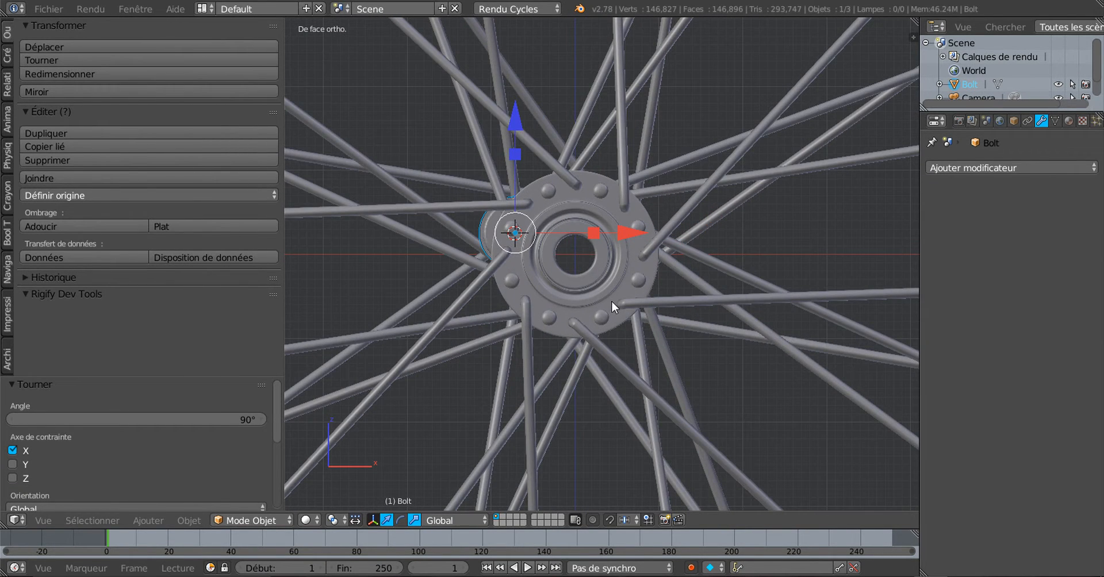
pyautogui.press('x')
pyautogui.click(579, 258)
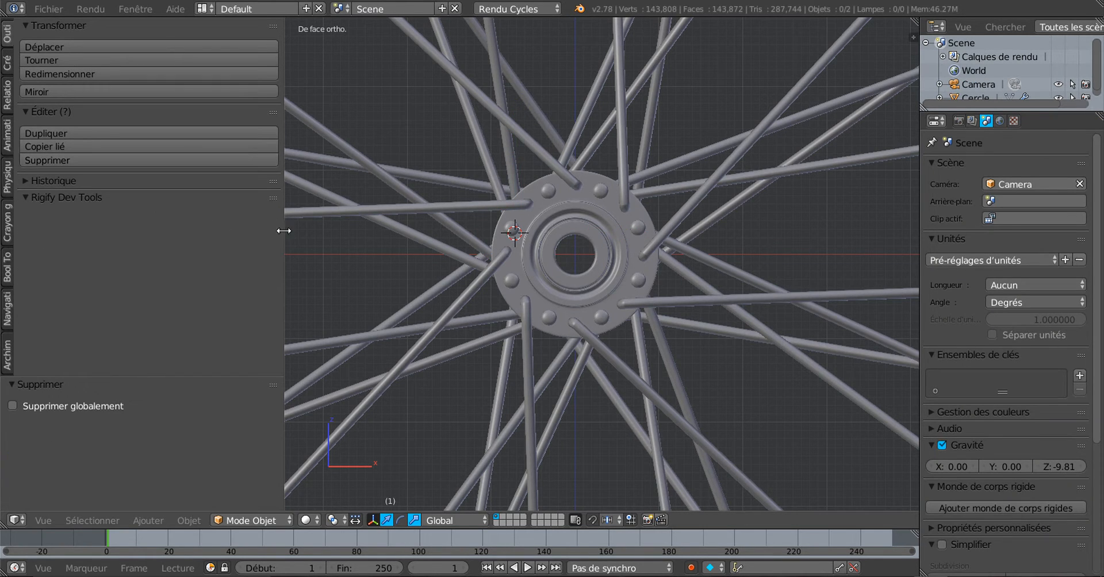
# Step: Widen the tool shelf and snap the 3D cursor to the scene centre
pyautogui.moveTo(283, 231); pyautogui.dragTo(335, 230)
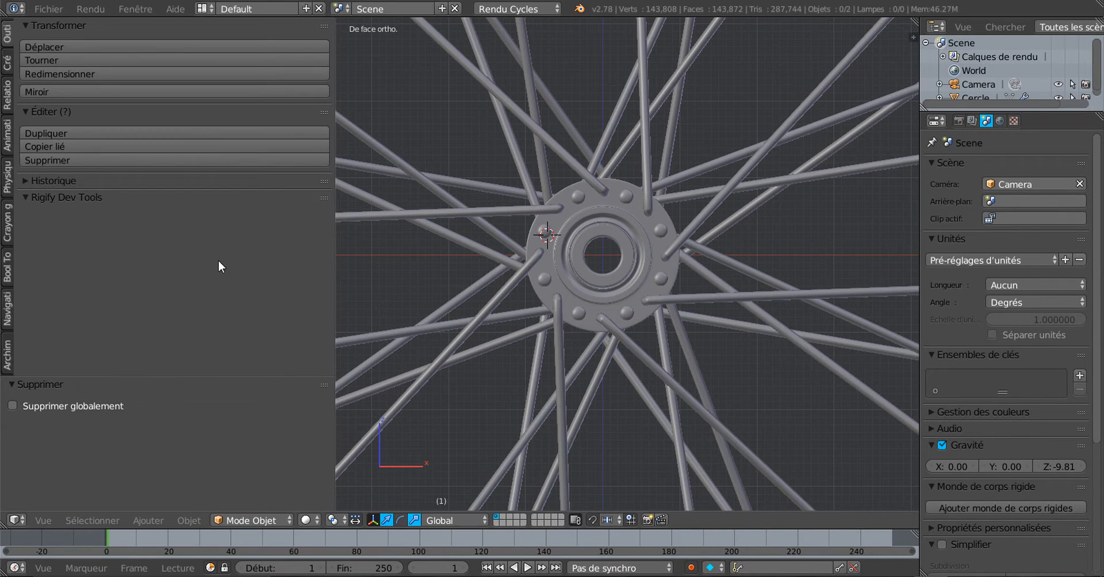
pyautogui.hotkey('shift', 's')
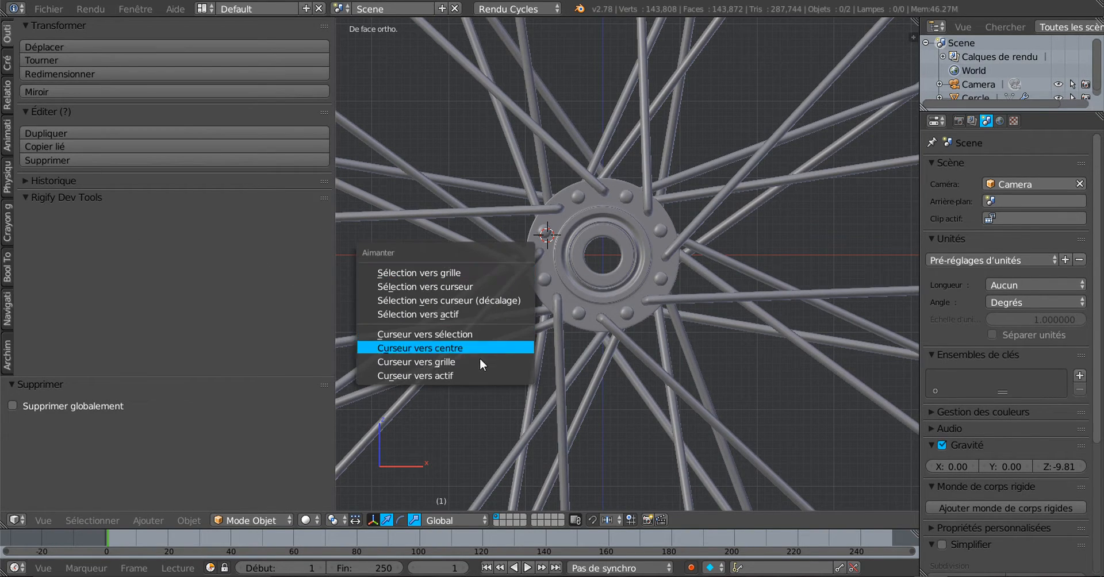
pyautogui.click(448, 348)
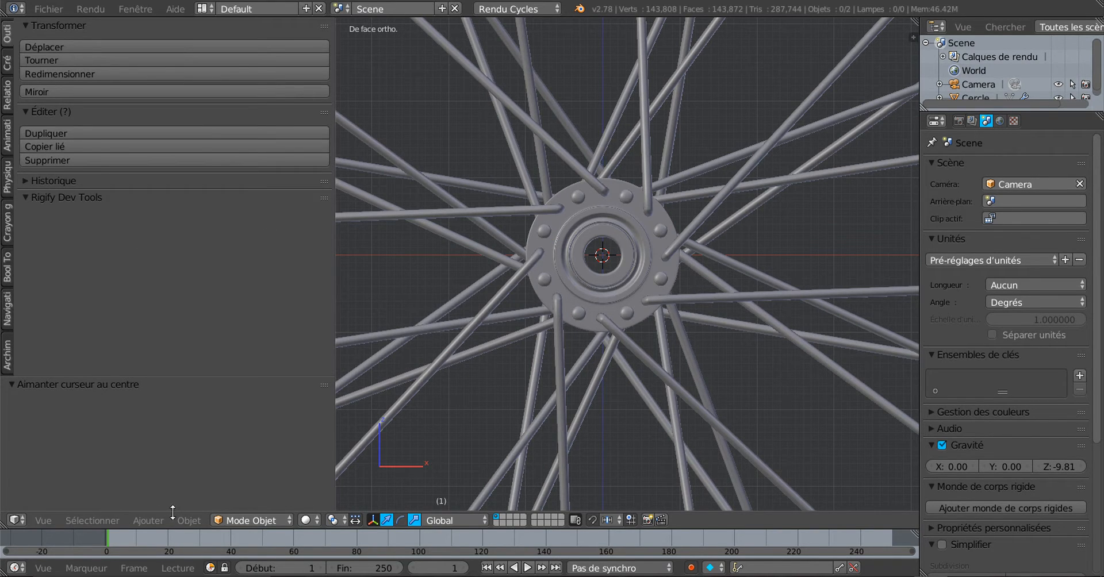
# Step: Add a Bolt mesh with a CAP head at the hub's centre
pyautogui.click(158, 523)
pyautogui.moveTo(181, 521)
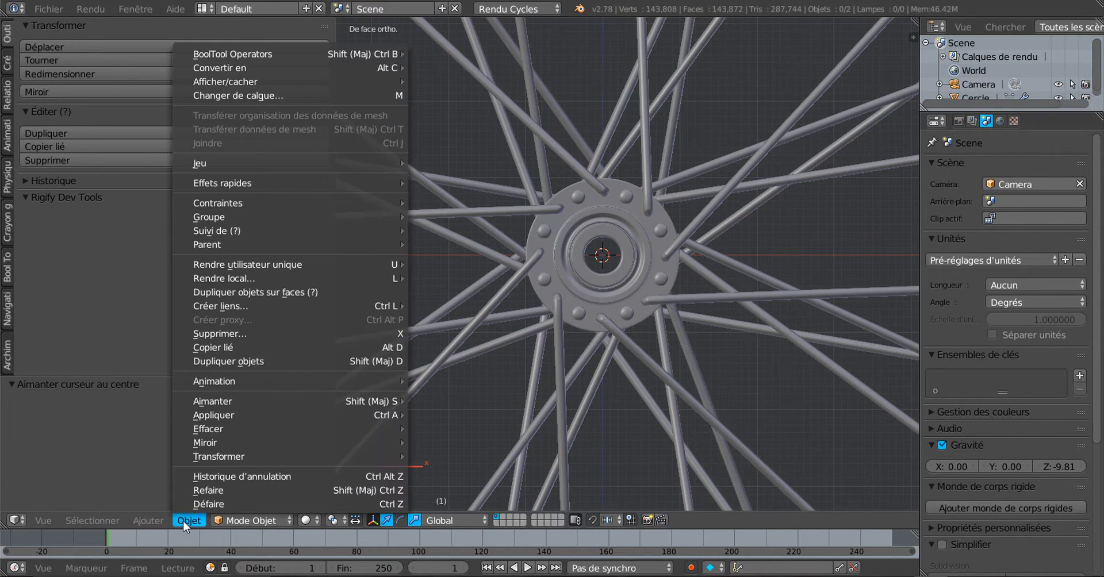
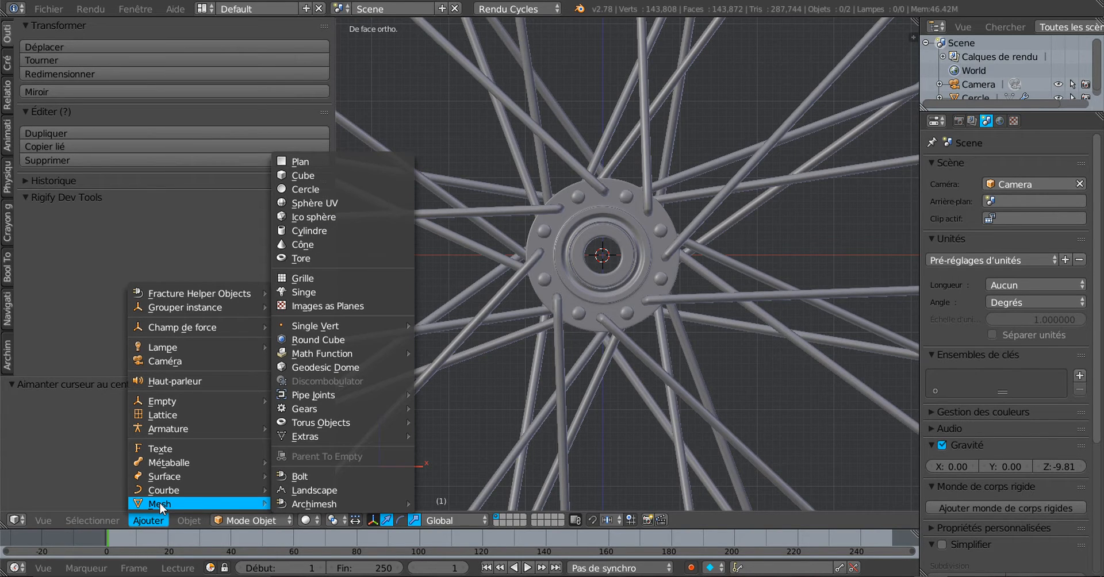
pyautogui.click(293, 476)
pyautogui.click(154, 465)
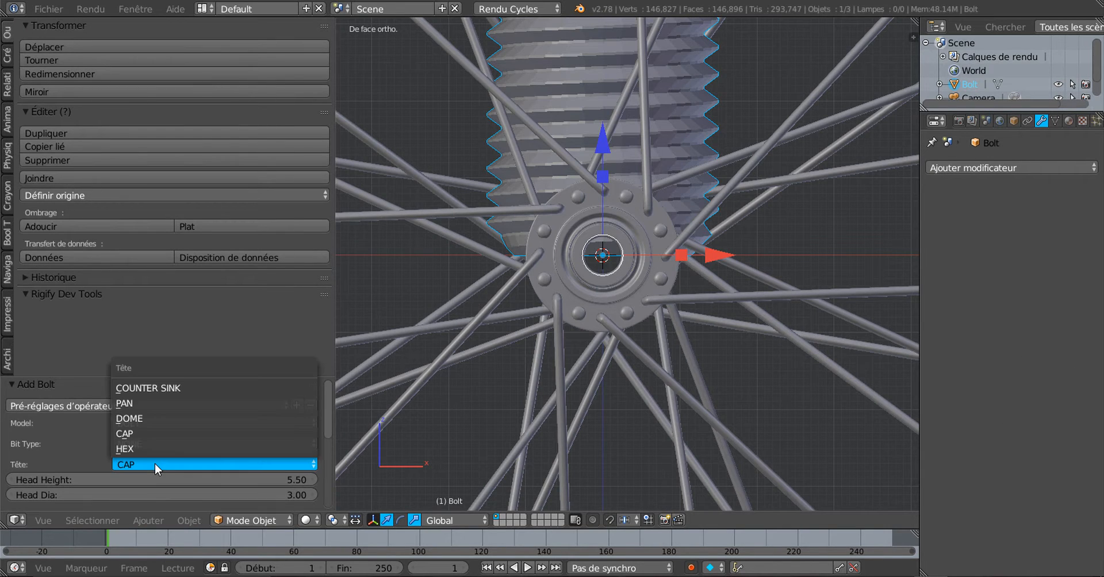
pyautogui.click(138, 433)
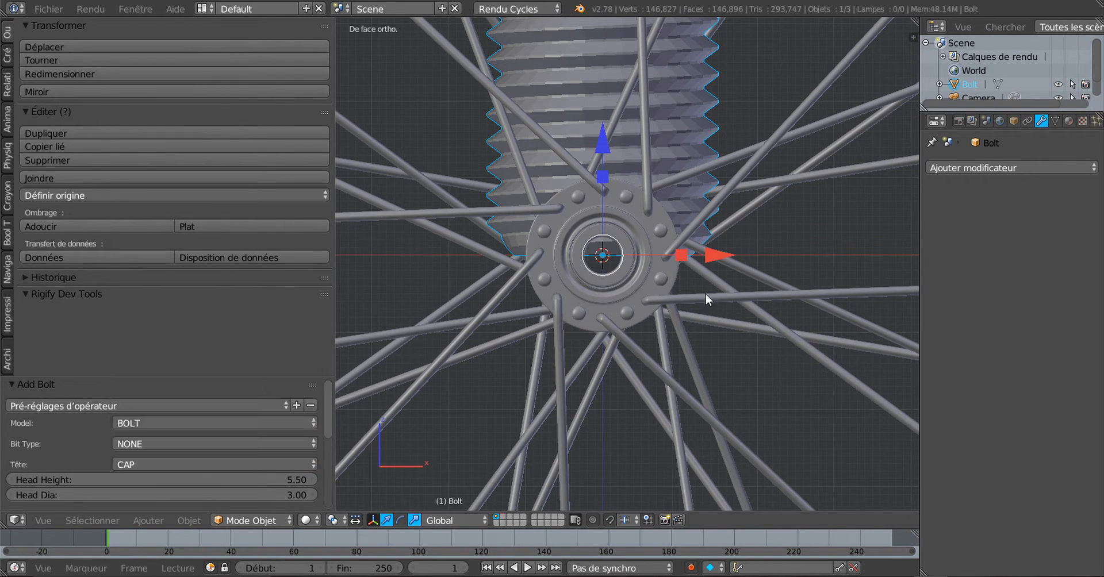
# Step: Rotate the centred bolt 90° about the global X axis to align it with the hub axle
pyautogui.scroll(-5, 668, 321)
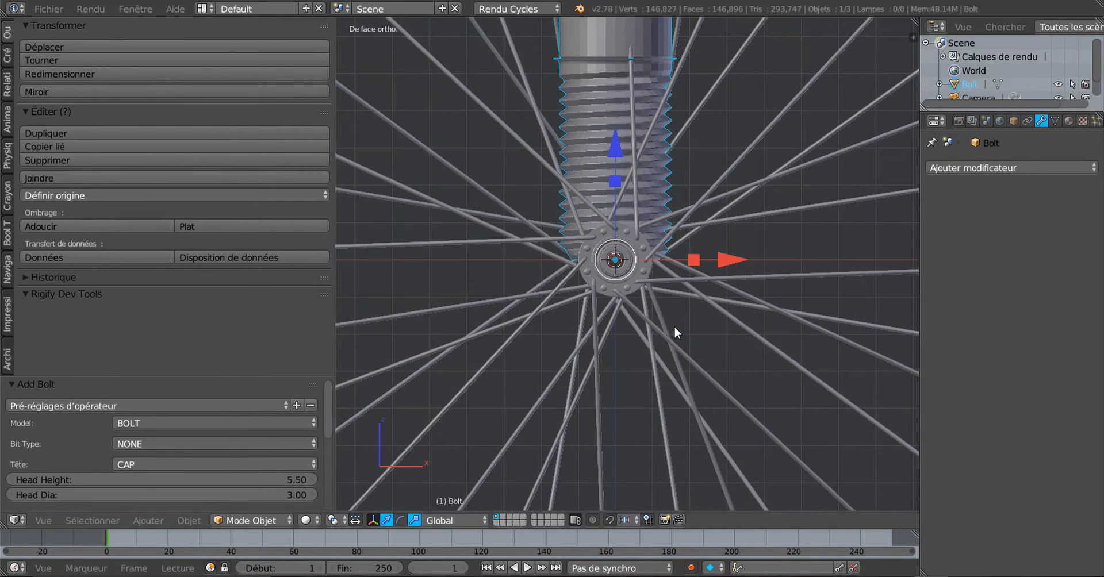
pyautogui.scroll(-2, 683, 335)
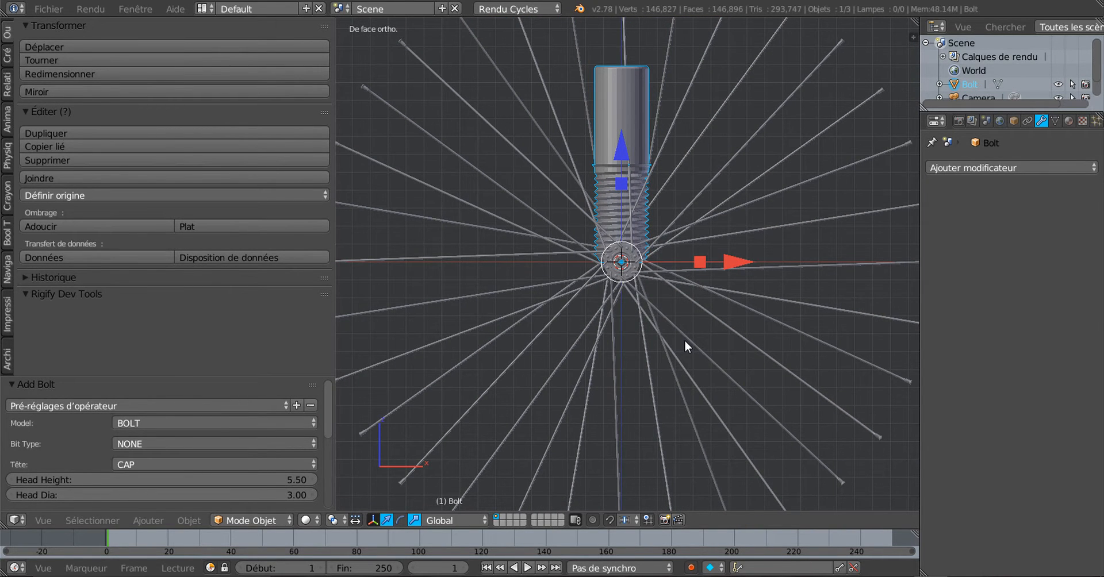
pyautogui.press('r')
pyautogui.write('x')
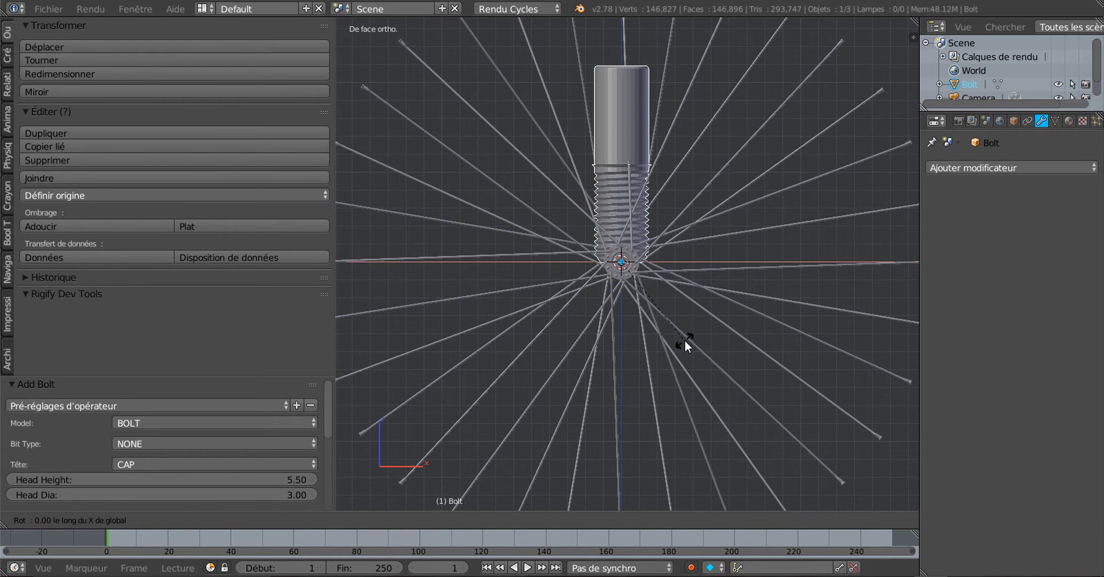
pyautogui.write('90')
pyautogui.press('Return')
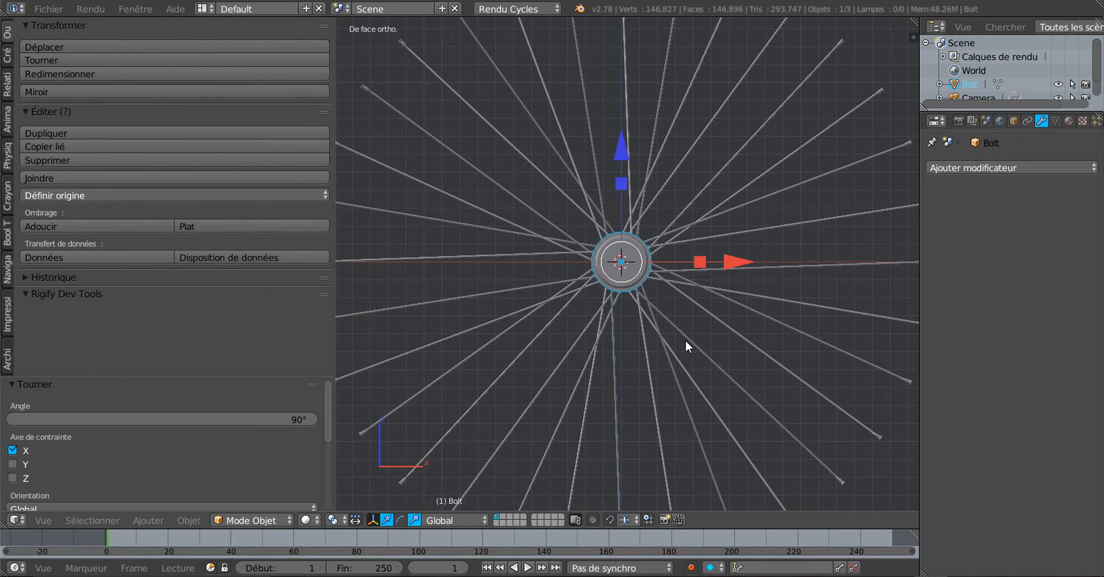
# Step: Scale the bolt down uniformly at the hub's centre, first by about 0.275 and again by about 0.671
pyautogui.scroll(4, 685, 340)
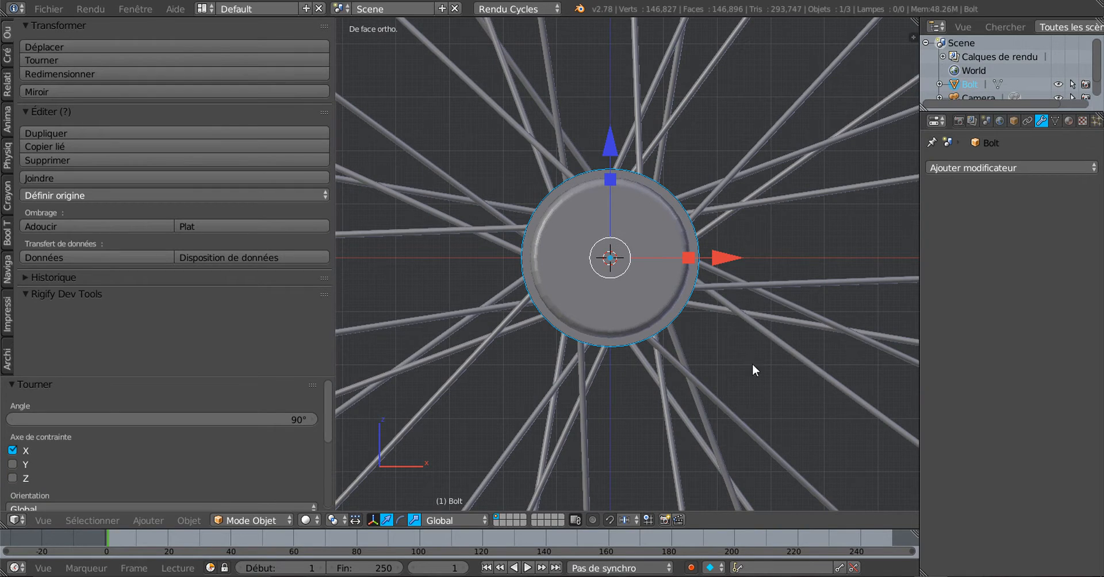
pyautogui.press('s')
pyautogui.click(655, 292)
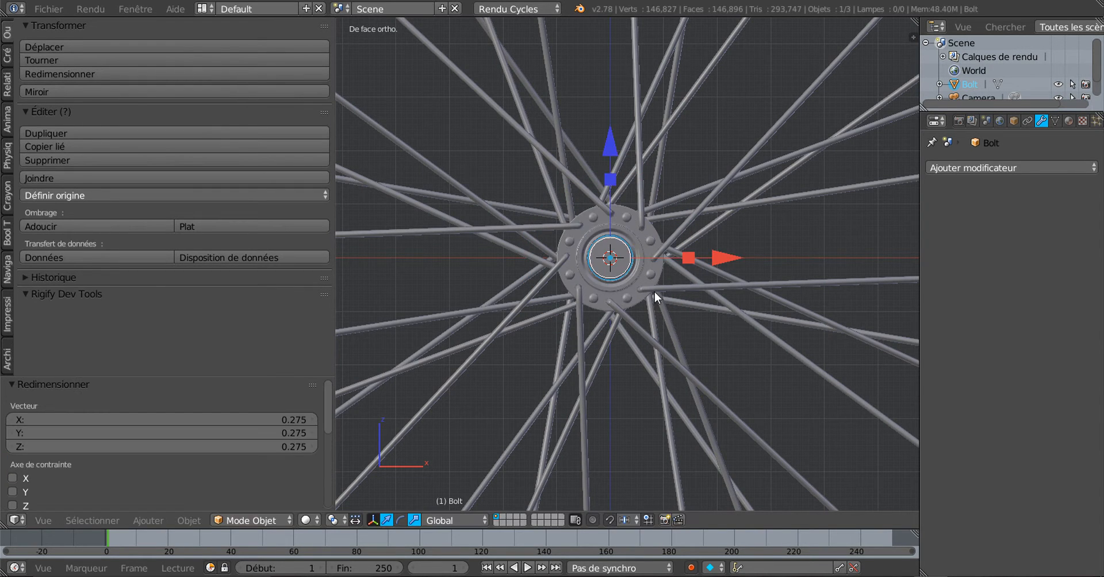
pyautogui.scroll(6, 654, 291)
pyautogui.press('s')
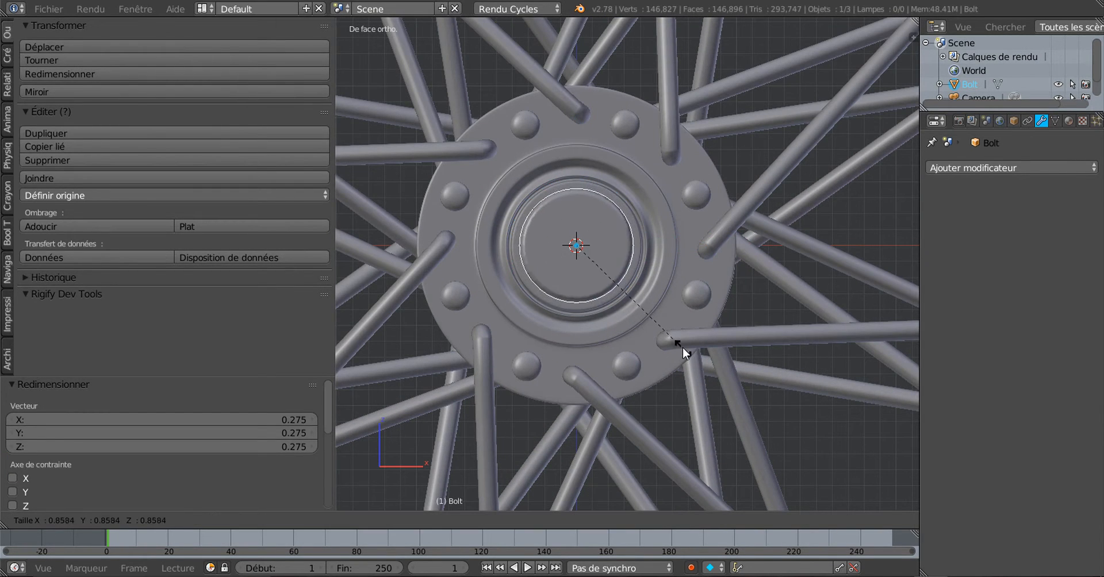
pyautogui.click(672, 309)
# Step: Move the bolt along the Y axis through the hub until its threaded end emerges from the rear flange, finishing with a shift of about 0.033
pyautogui.scroll(4, 671, 309)
pyautogui.scroll(-3, 671, 308)
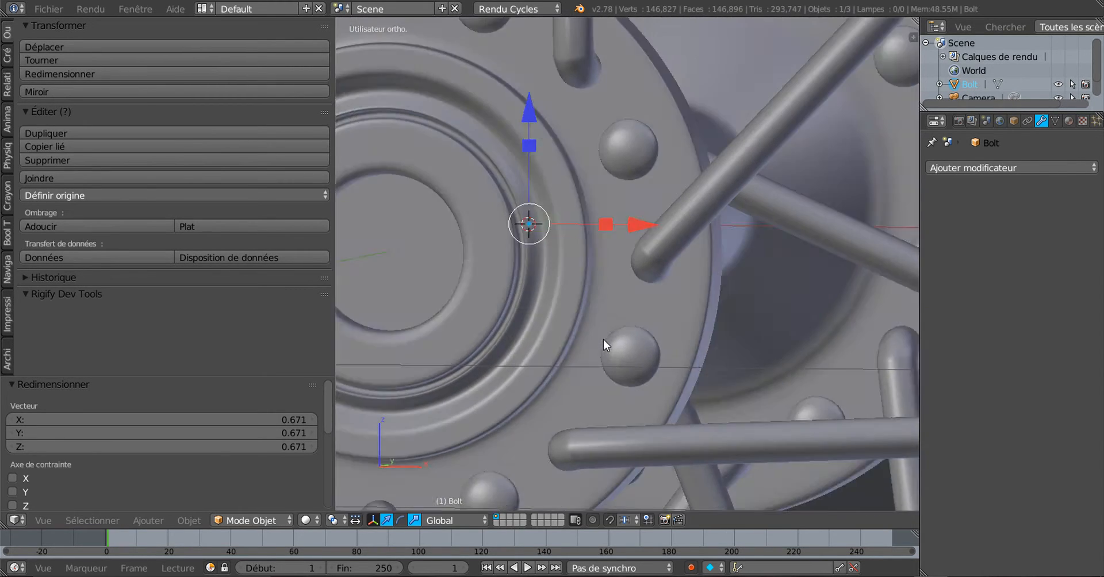
pyautogui.moveTo(602, 340); pyautogui.dragTo(557, 346, button='middle')
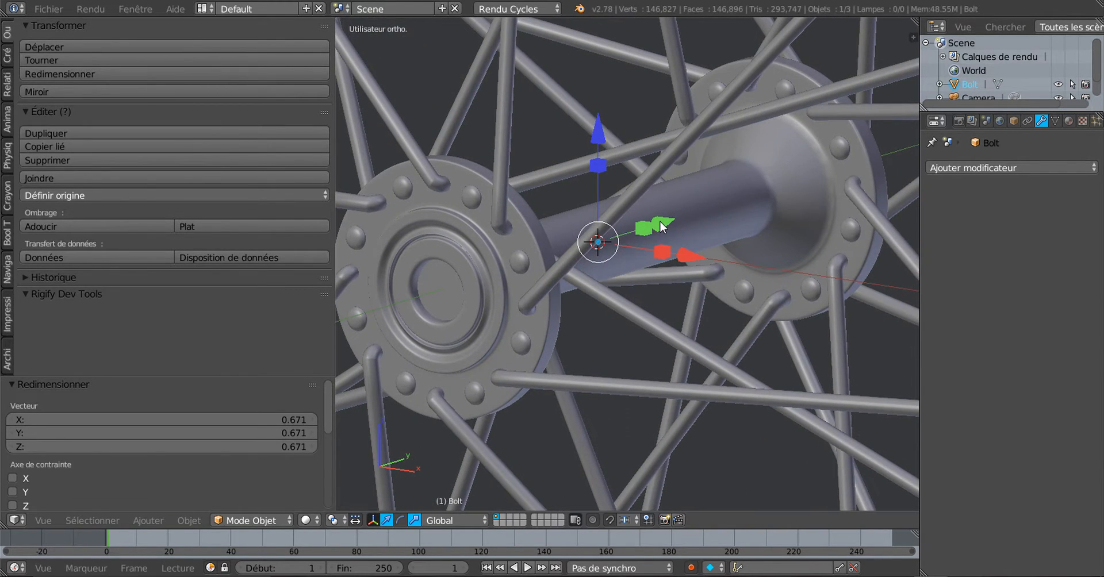
pyautogui.moveTo(663, 225); pyautogui.dragTo(771, 210)
pyautogui.moveTo(771, 211); pyautogui.dragTo(609, 267, button='middle')
pyautogui.moveTo(670, 253); pyautogui.dragTo(739, 256)
pyautogui.moveTo(740, 256); pyautogui.dragTo(632, 278, button='middle')
pyautogui.moveTo(680, 272); pyautogui.dragTo(720, 282)
pyautogui.moveTo(720, 281); pyautogui.dragTo(641, 328, button='middle')
# Step: Move the bolt about 0.054 further outward along the Y axis so more of its thread protrudes from the flange
pyautogui.scroll(3, 592, 301)
pyautogui.scroll(-5, 719, 236)
pyautogui.scroll(4, 642, 328)
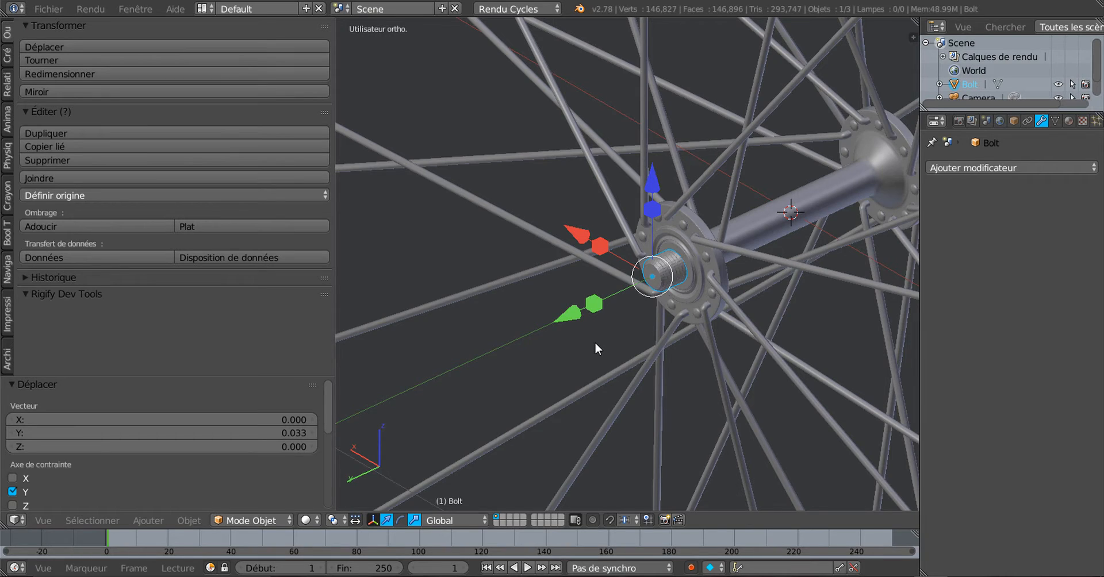
pyautogui.scroll(2, 594, 348)
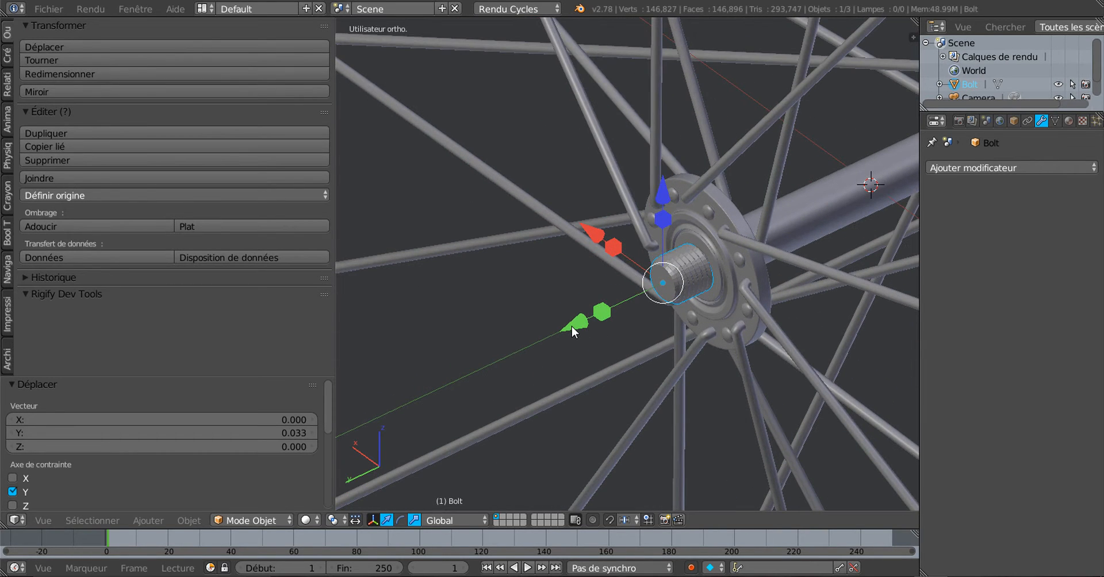
pyautogui.moveTo(571, 326); pyautogui.dragTo(543, 363)
pyautogui.scroll(3, 692, 291)
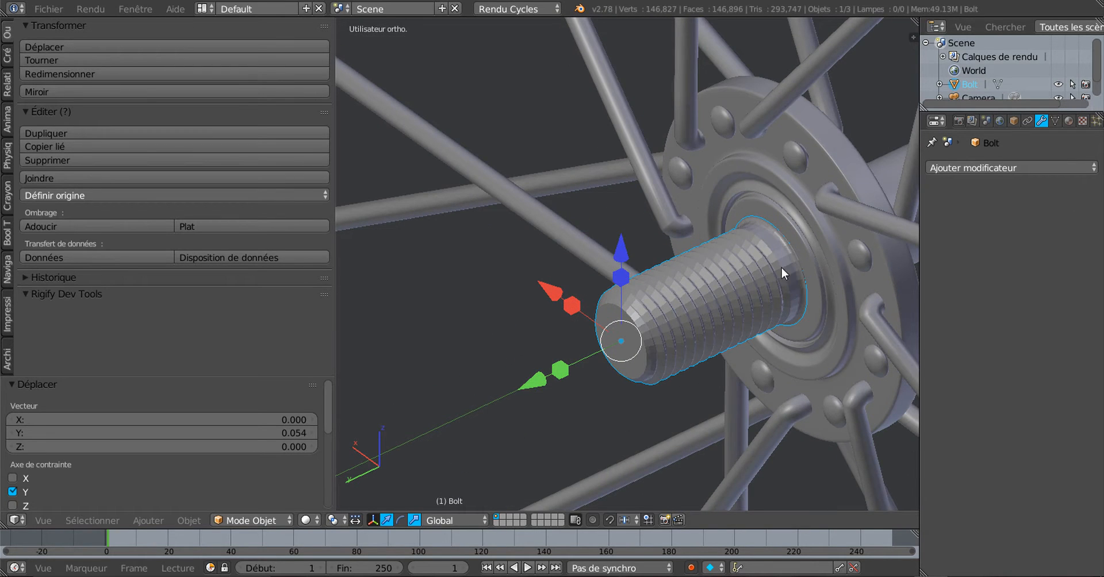
# Step: Shorten the bolt along Y by a factor of about 0.76 and move it about 0.023 back toward the hub
pyautogui.moveTo(780, 266); pyautogui.dragTo(658, 331, button='middle')
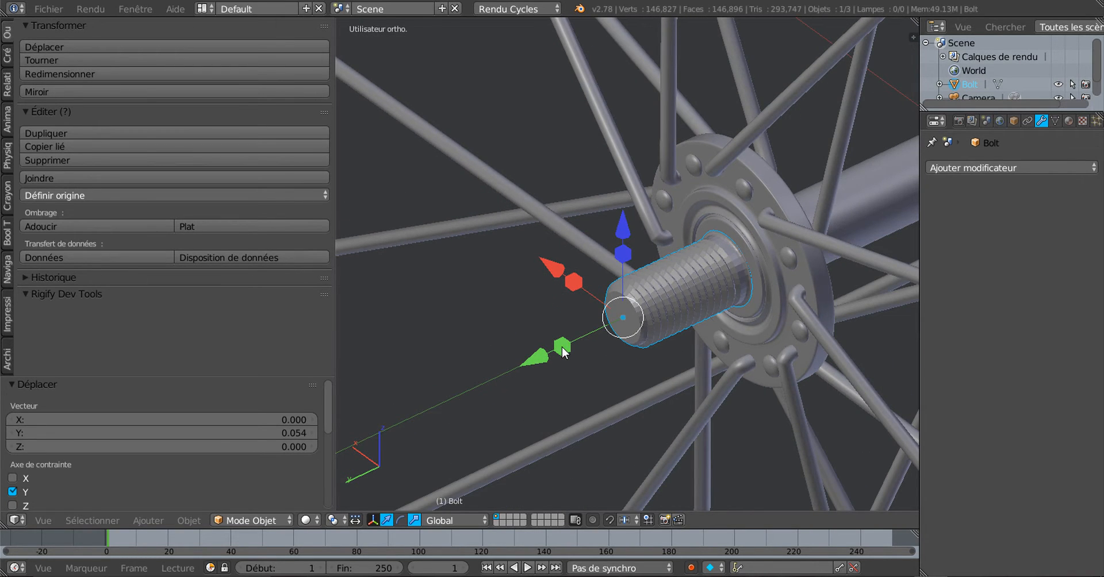
pyautogui.press('s')
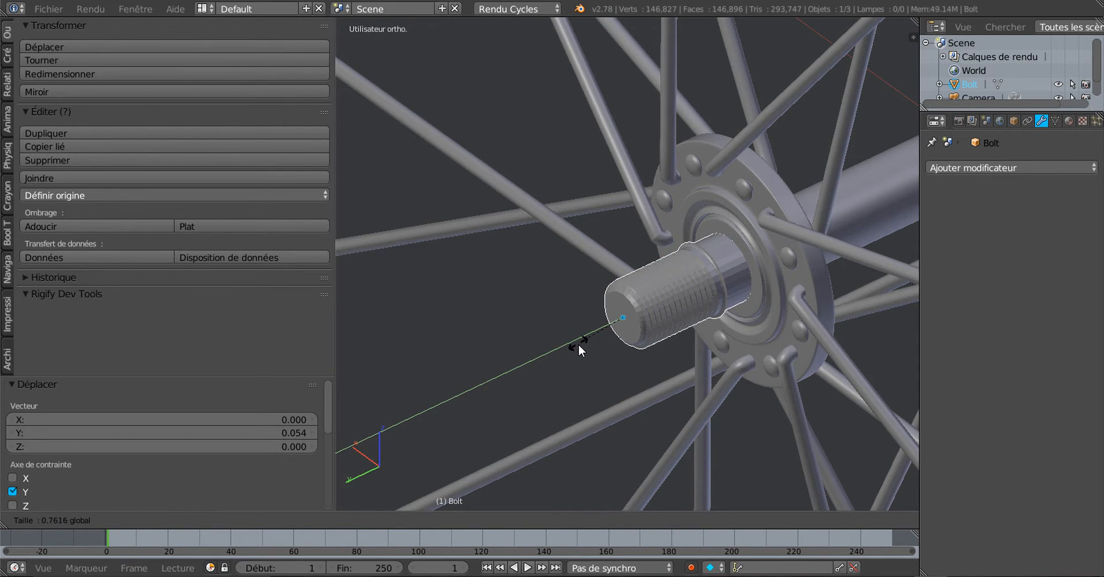
pyautogui.click(578, 343)
pyautogui.moveTo(541, 360); pyautogui.dragTo(562, 350)
pyautogui.moveTo(562, 349); pyautogui.dragTo(582, 405, button='middle')
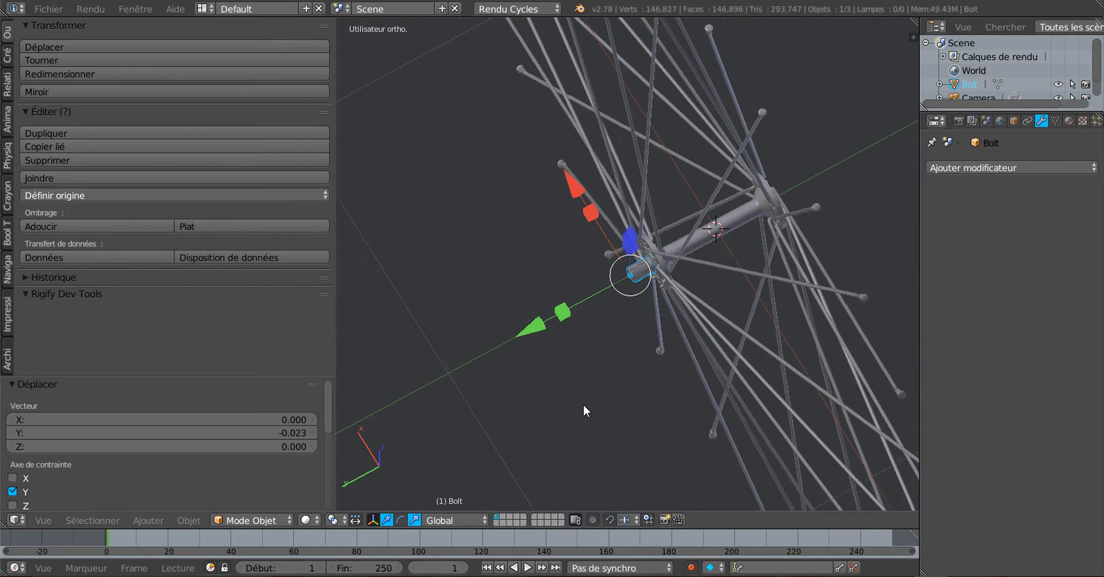
# Step: Scale the bolt along Y by about 0.862 and move it about 0.012 back into the hub along Y
pyautogui.scroll(2, 584, 402)
pyautogui.moveTo(657, 305); pyautogui.dragTo(611, 351, button='middle')
pyautogui.scroll(3, 606, 352)
pyautogui.scroll(3, 638, 293)
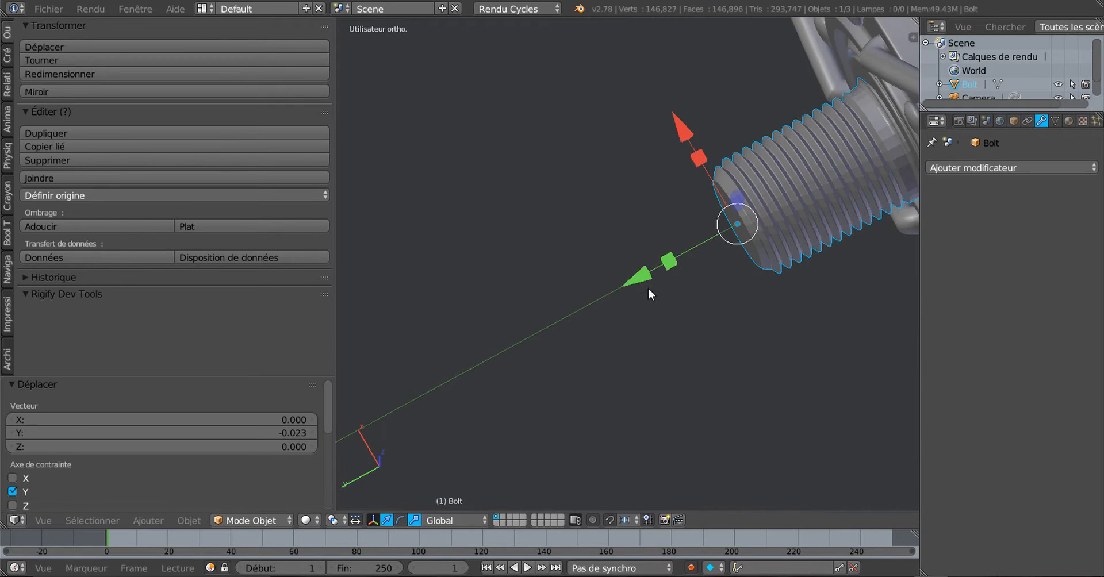
pyautogui.keyDown('shift'); pyautogui.moveTo(650, 295); pyautogui.dragTo(595, 351, button='middle'); pyautogui.keyUp('shift')
pyautogui.press('s')
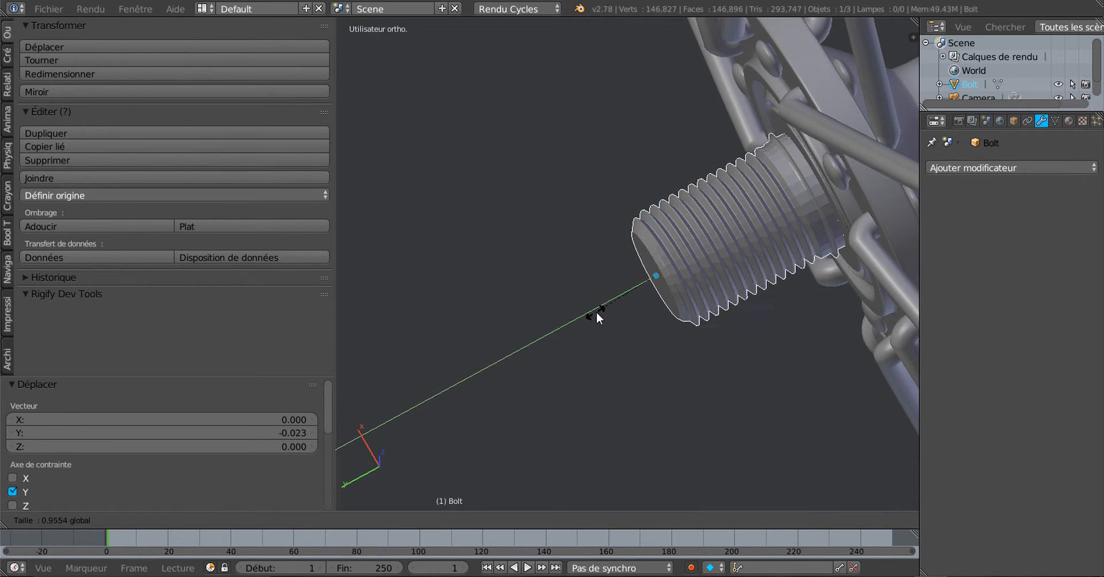
pyautogui.click(600, 320)
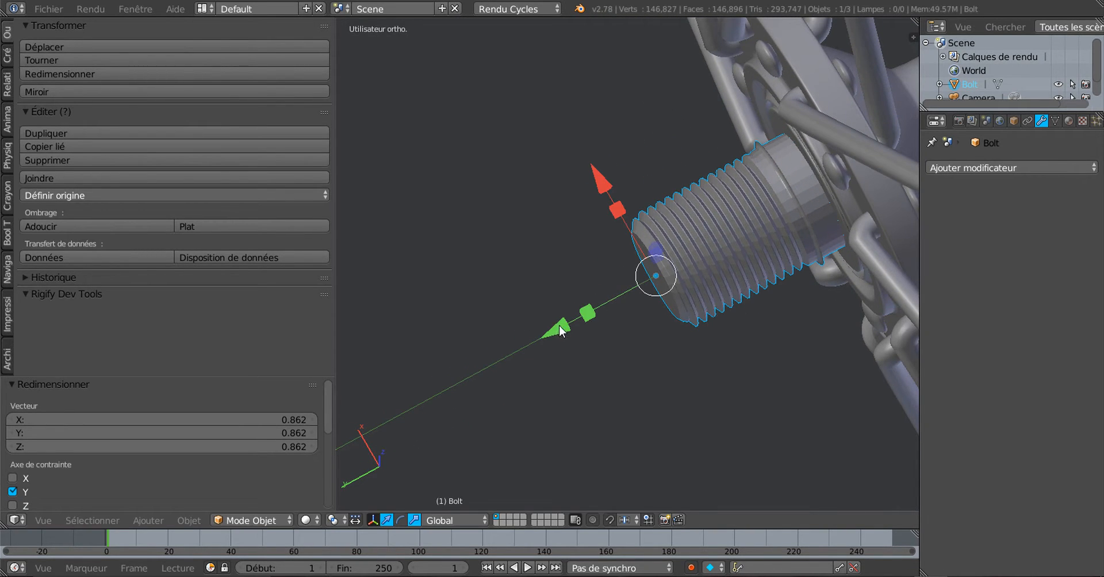
pyautogui.moveTo(556, 328); pyautogui.dragTo(579, 319)
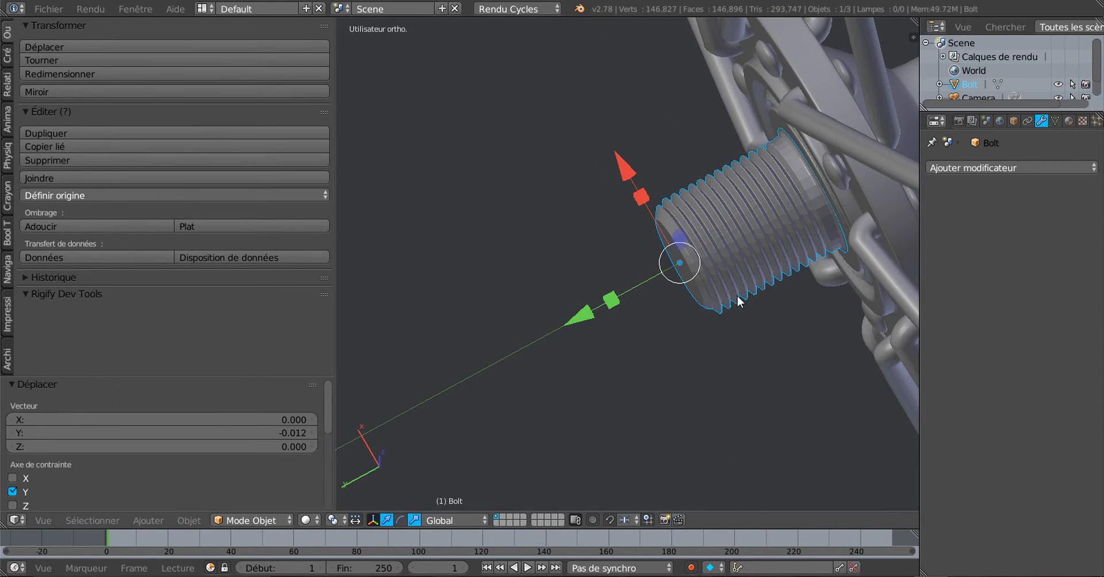
# Step: Scale the bolt uniformly by about 0.873 to match the opening in the hub flange
pyautogui.moveTo(580, 319); pyautogui.dragTo(660, 238, button='middle')
pyautogui.scroll(4, 782, 199)
pyautogui.scroll(3, 660, 283)
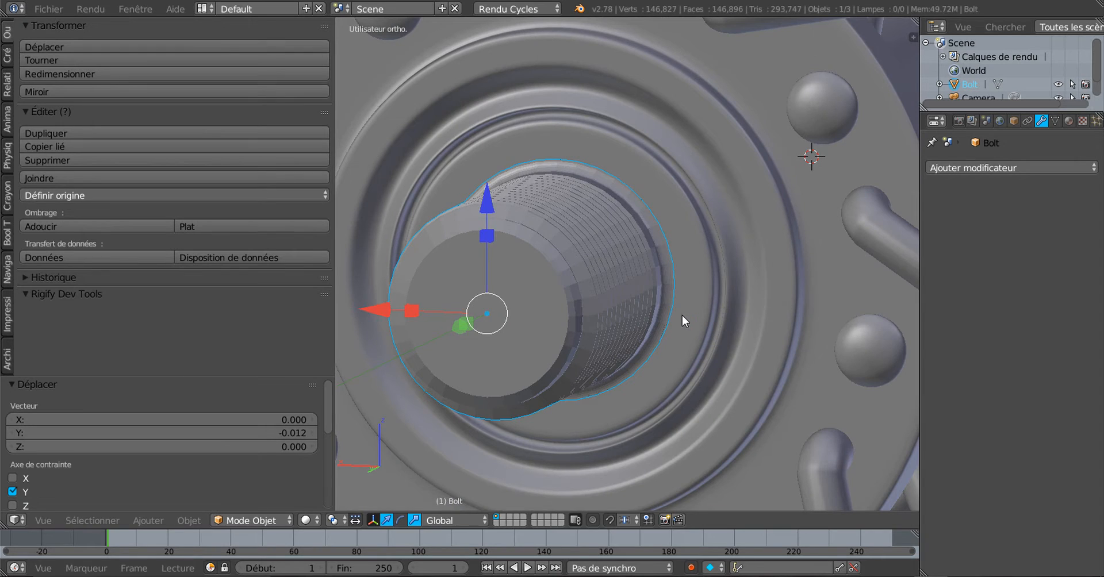
pyautogui.press('s')
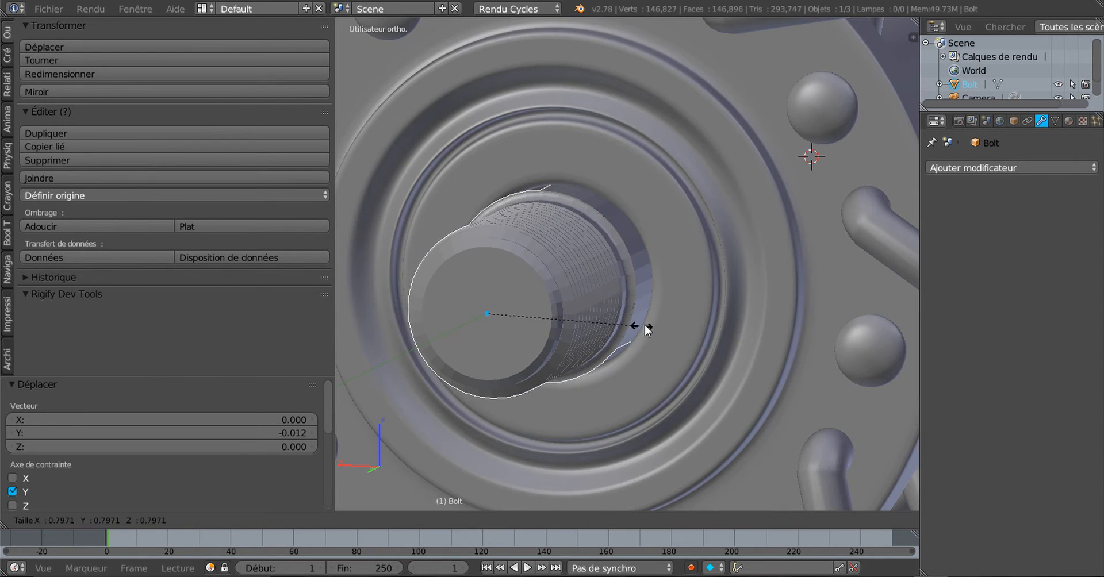
pyautogui.click(657, 325)
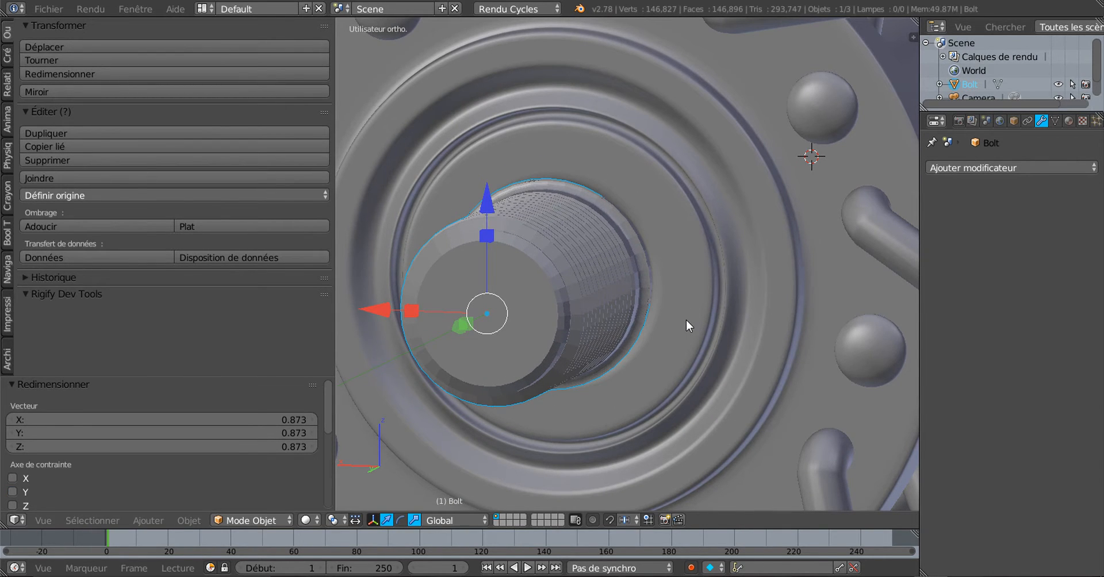
# Step: Compare the bolt's diameter with the hub opening from front and back, and scale it uniformly by about 0.89
pyautogui.press('KP_1')
pyautogui.press('KP_3')
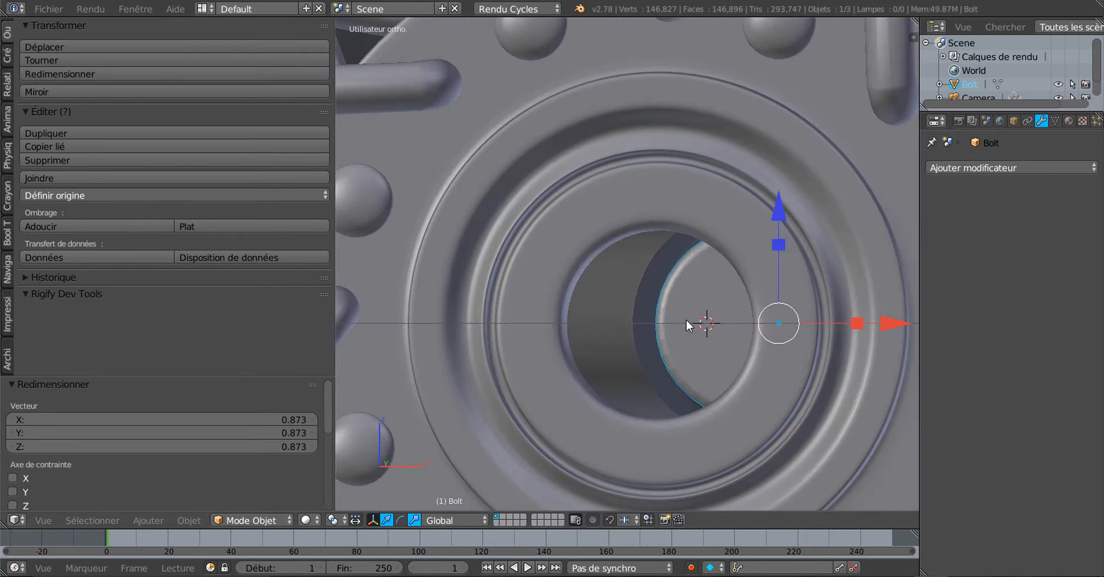
pyautogui.press('KP_1')
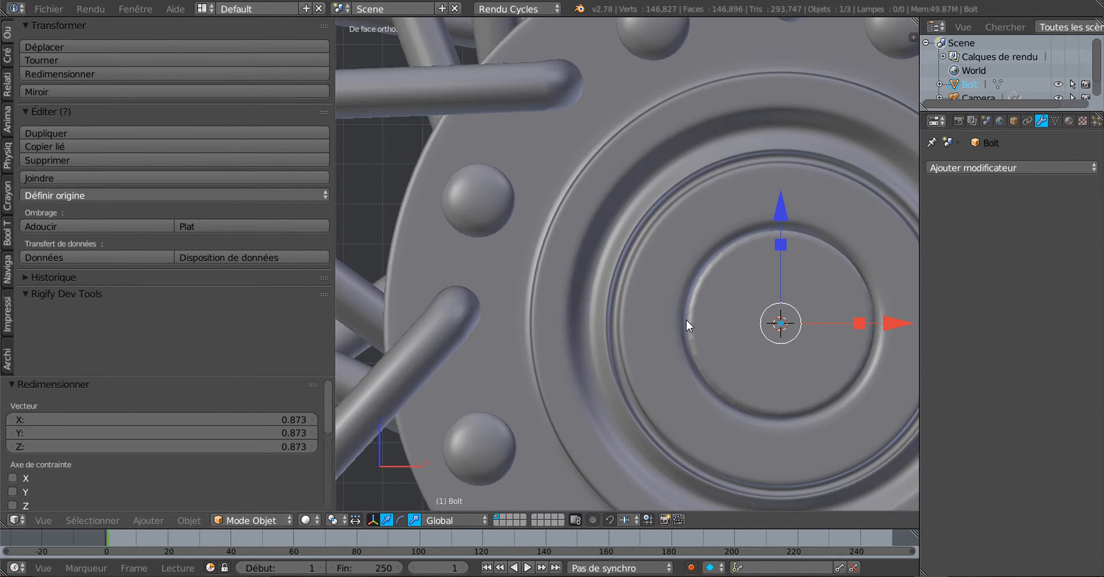
pyautogui.scroll(-5, 685, 320)
pyautogui.moveTo(670, 262); pyautogui.dragTo(487, 315, button='middle')
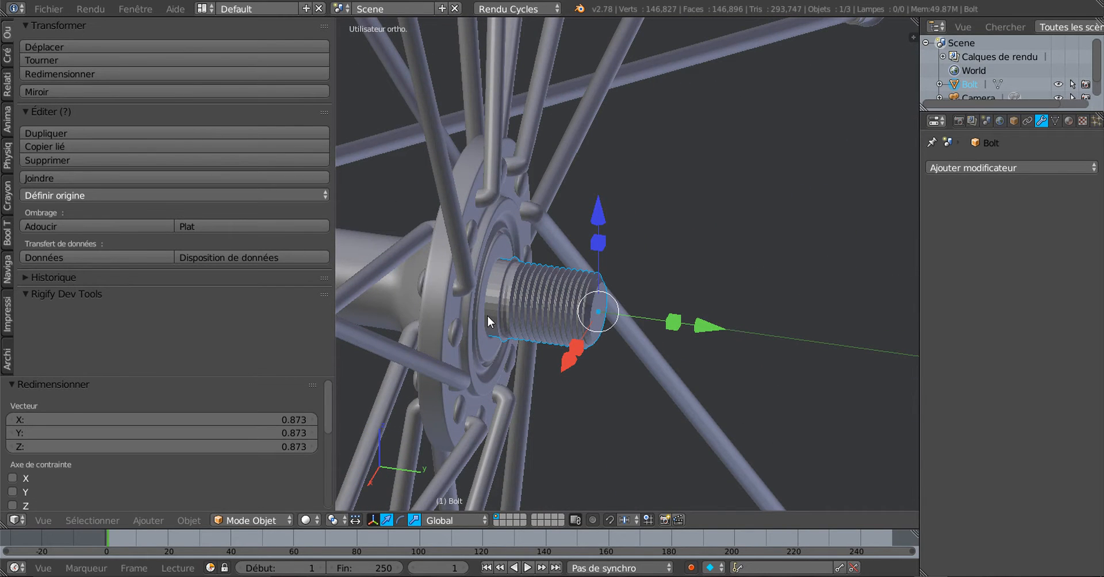
pyautogui.press('ctrl+KP_1')
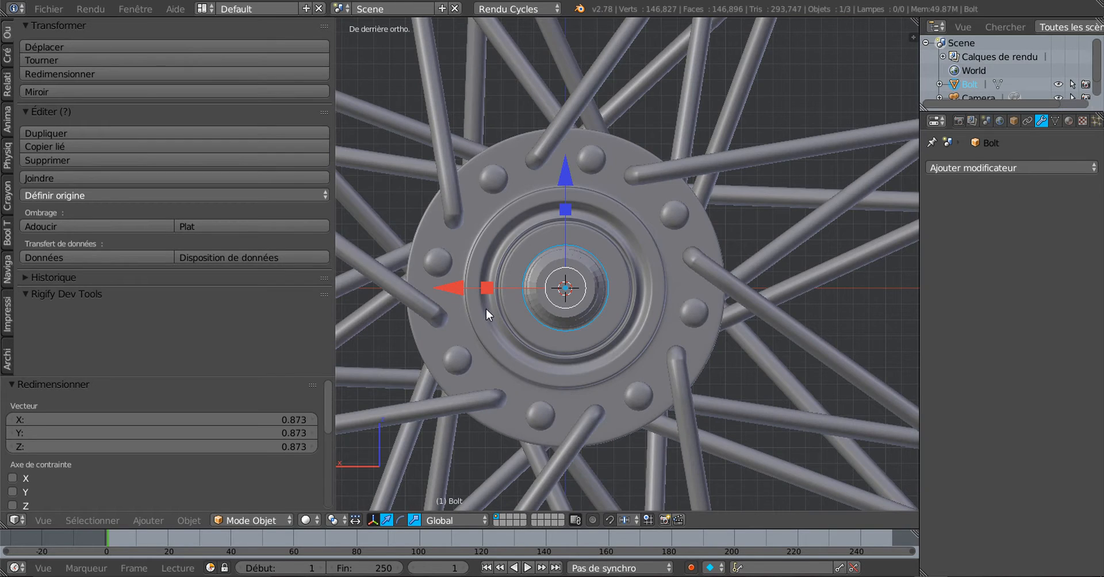
pyautogui.scroll(2, 495, 313)
pyautogui.press('s')
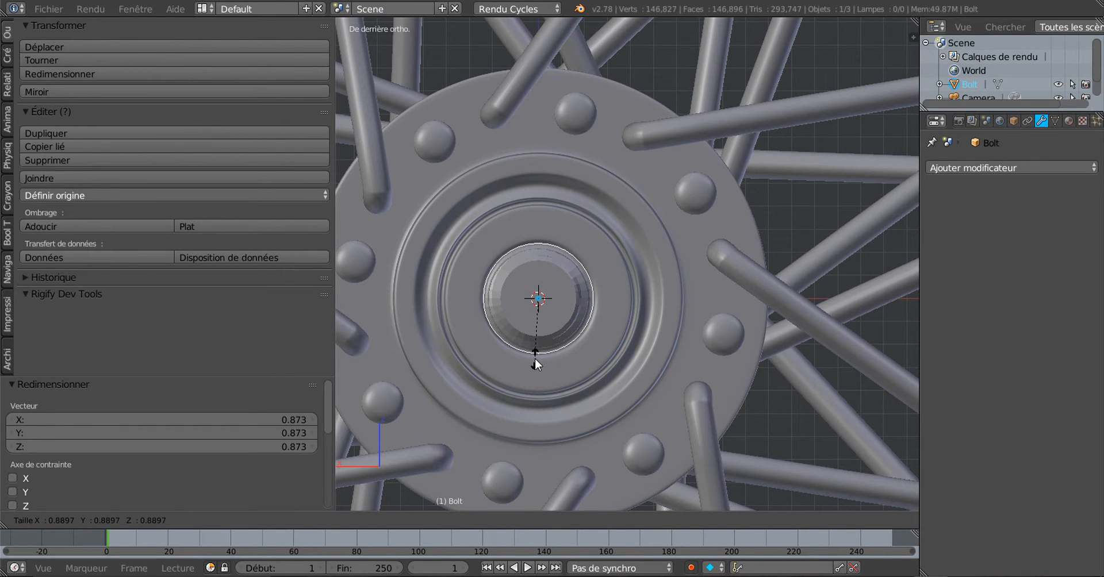
pyautogui.click(535, 358)
# Step: Move the bolt about 0.016 along Y toward the inside of the hub
pyautogui.moveTo(591, 301)
pyautogui.mouseDown(button='middle')
pyautogui.moveTo(581, 345)
pyautogui.moveTo(591, 330)
pyautogui.moveTo(527, 362)
pyautogui.moveTo(583, 291)
pyautogui.mouseUp(button='middle')
pyautogui.press('g')
pyautogui.press('y')
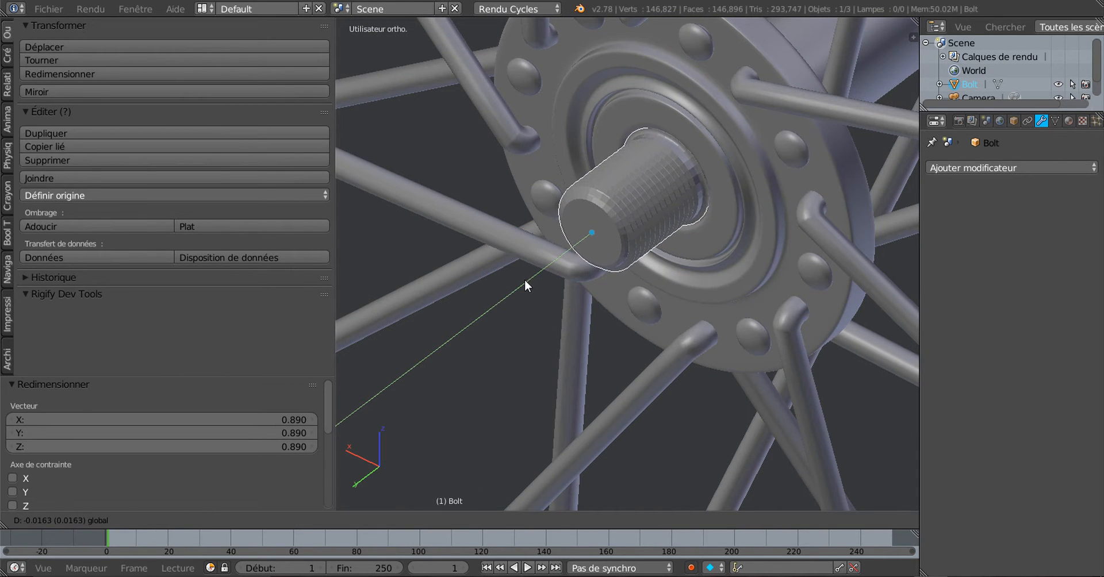
pyautogui.click(524, 279)
# Step: Examine the bolt's fit inside the hub from above in wireframe display, including the opposite end of the hub
pyautogui.moveTo(524, 279)
pyautogui.mouseDown(button='middle')
pyautogui.moveTo(515, 333)
pyautogui.moveTo(485, 375)
pyautogui.moveTo(535, 345)
pyautogui.moveTo(680, 325)
pyautogui.moveTo(718, 284)
pyautogui.moveTo(693, 212)
pyautogui.moveTo(547, 229)
pyautogui.moveTo(505, 278)
pyautogui.mouseUp(button='middle')
pyautogui.scroll(4, 505, 278)
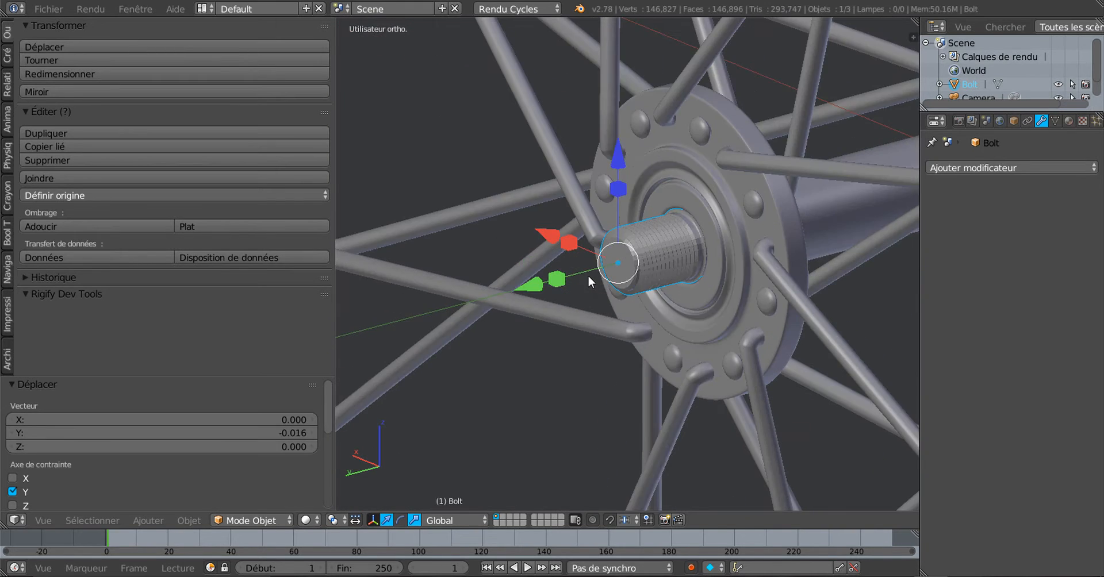
pyautogui.moveTo(587, 275); pyautogui.dragTo(547, 287, button='middle')
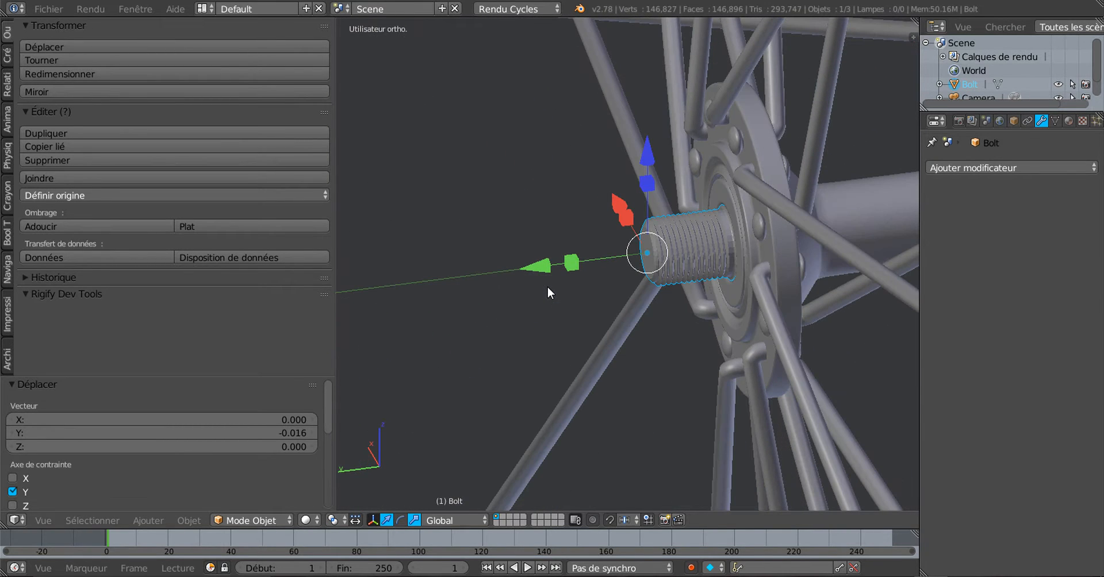
pyautogui.press('KP_7')
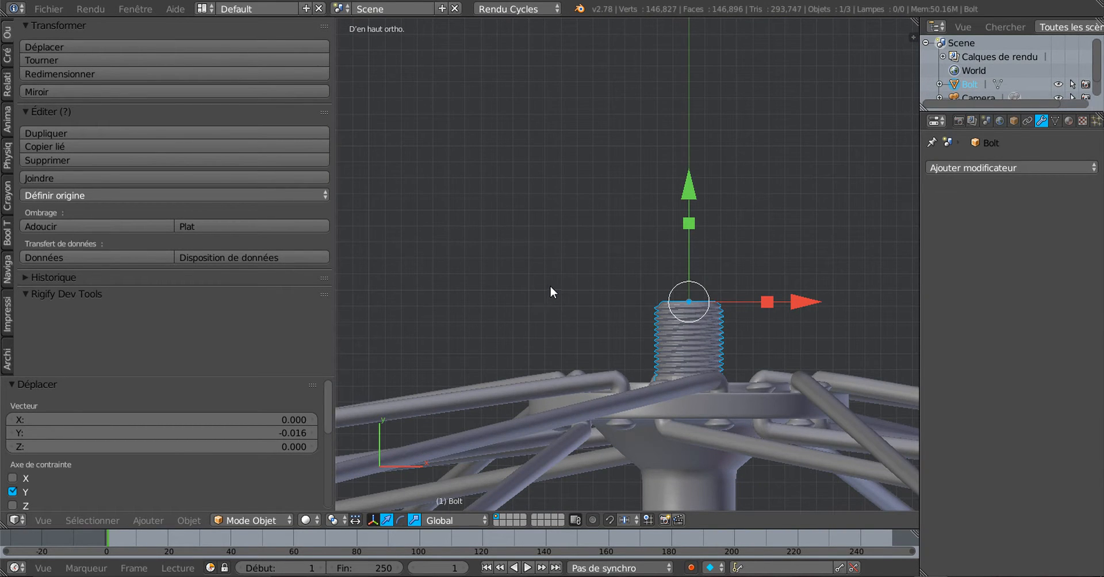
pyautogui.keyDown('shift'); pyautogui.moveTo(550, 285); pyautogui.dragTo(527, 130, button='middle'); pyautogui.keyUp('shift')
pyautogui.press('z')
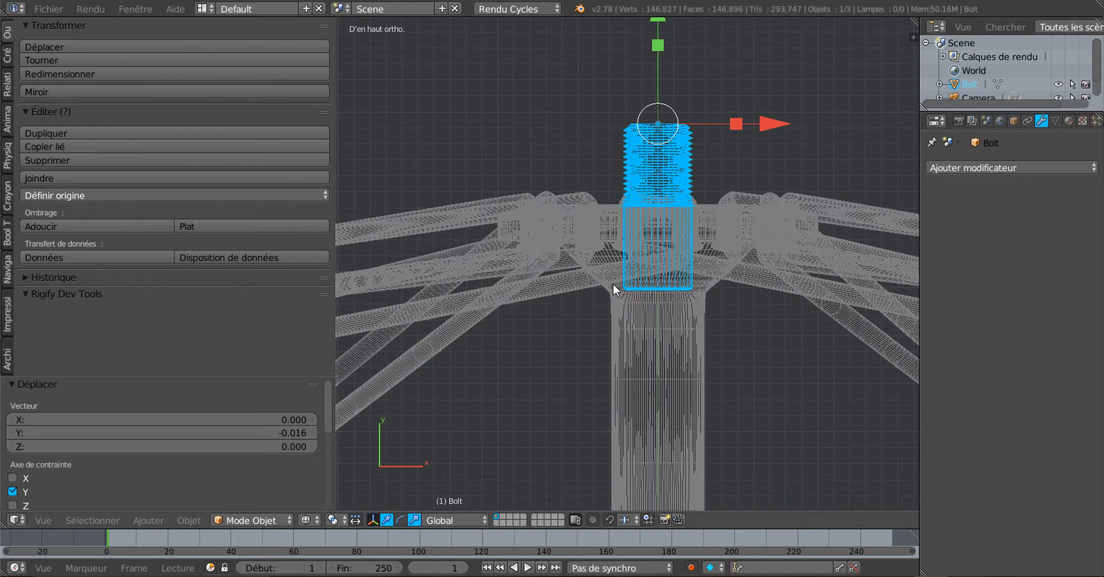
pyautogui.scroll(1, 668, 316)
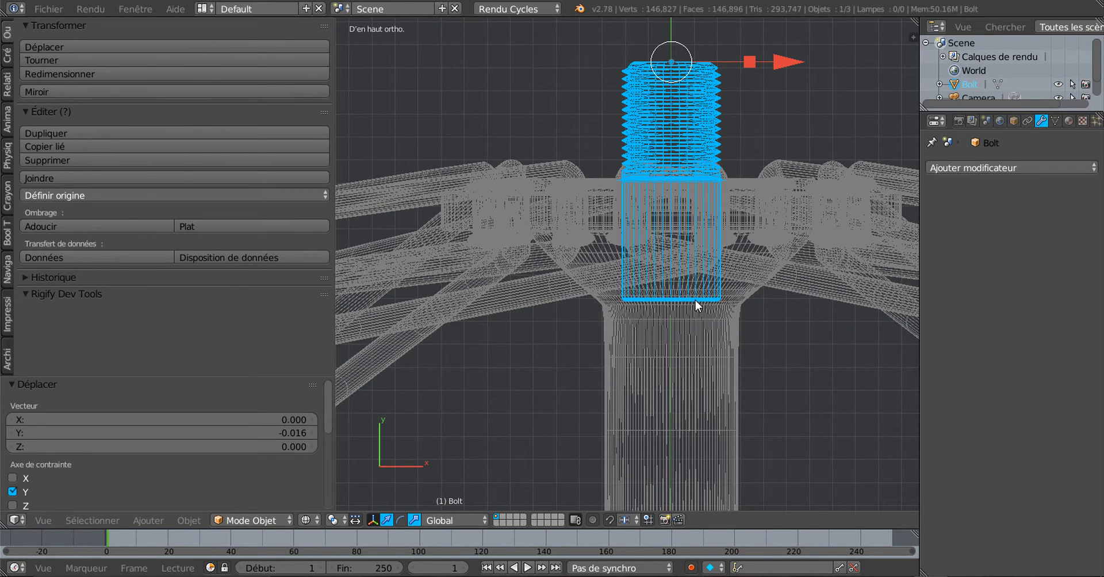
pyautogui.scroll(-4, 680, 302)
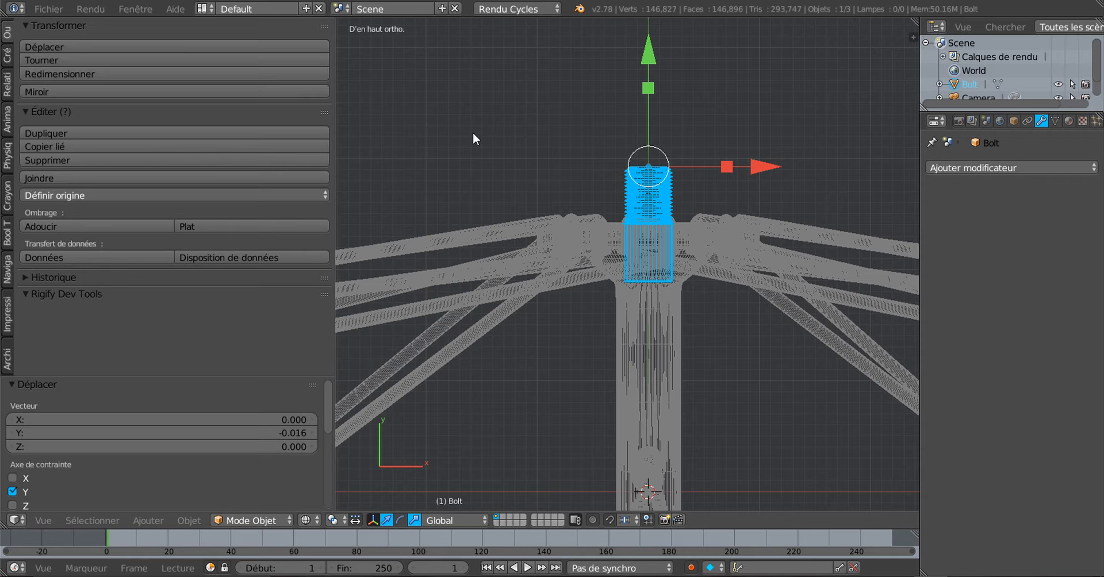
pyautogui.scroll(-3, 729, 145)
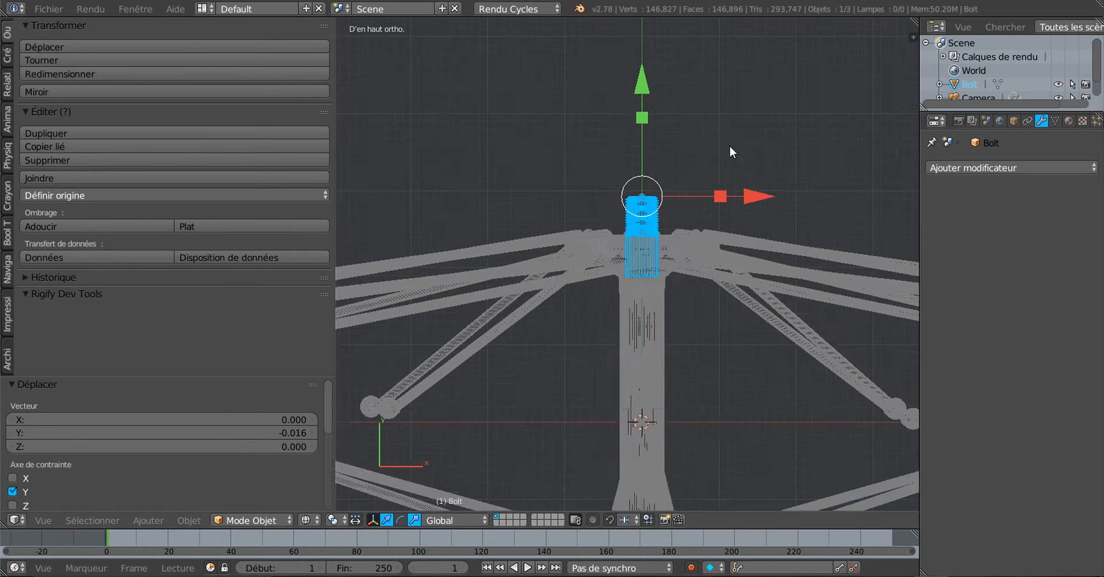
pyautogui.keyDown('shift'); pyautogui.moveTo(724, 329); pyautogui.dragTo(685, 253, button='middle'); pyautogui.keyUp('shift')
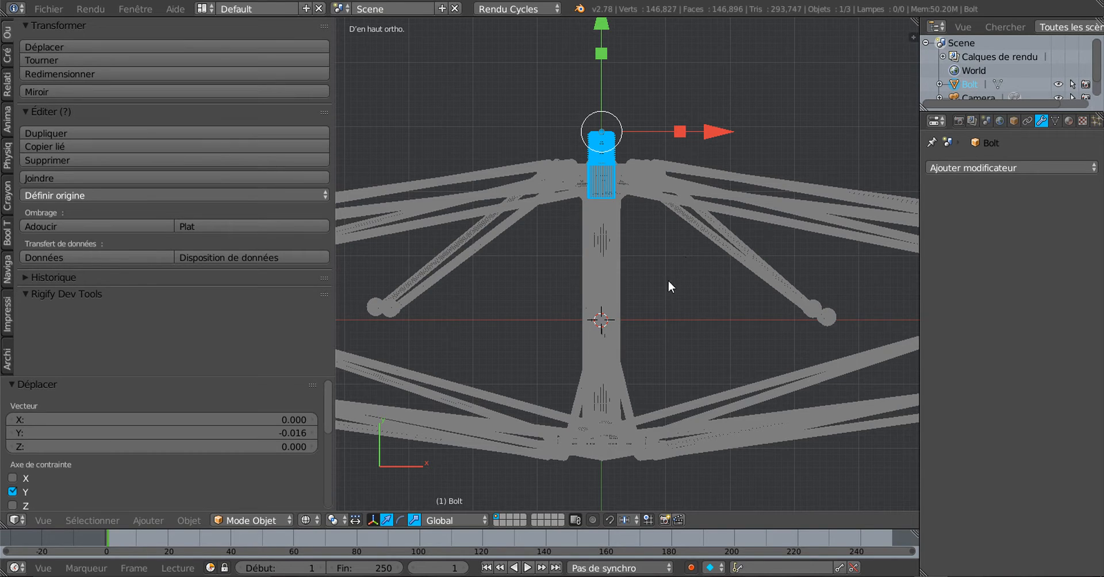
# Step: Duplicate the bolt's entire mesh in place in Edit mode
pyautogui.click(227, 519)
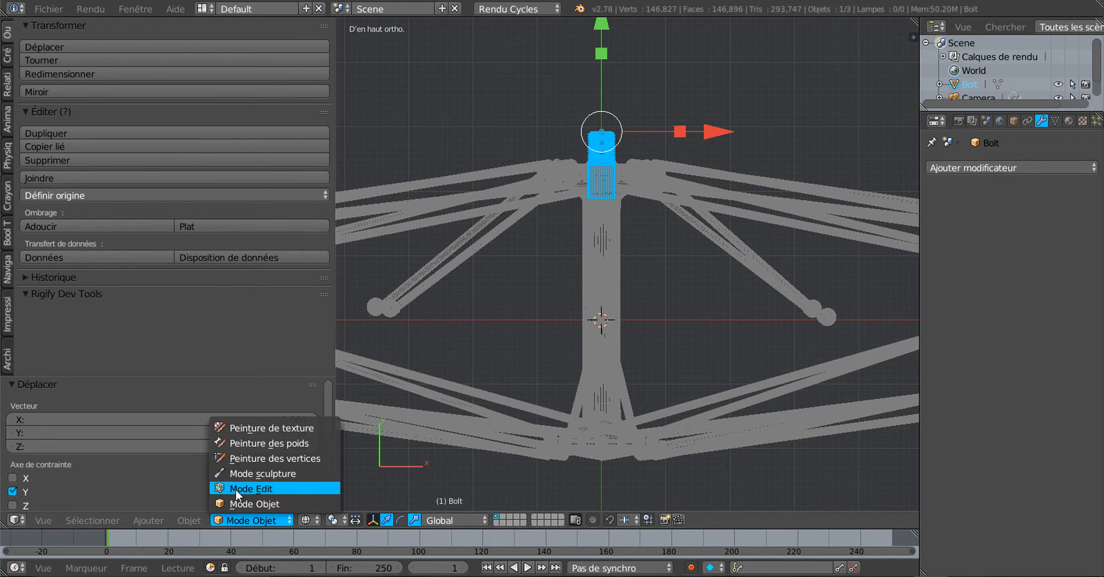
pyautogui.click(237, 490)
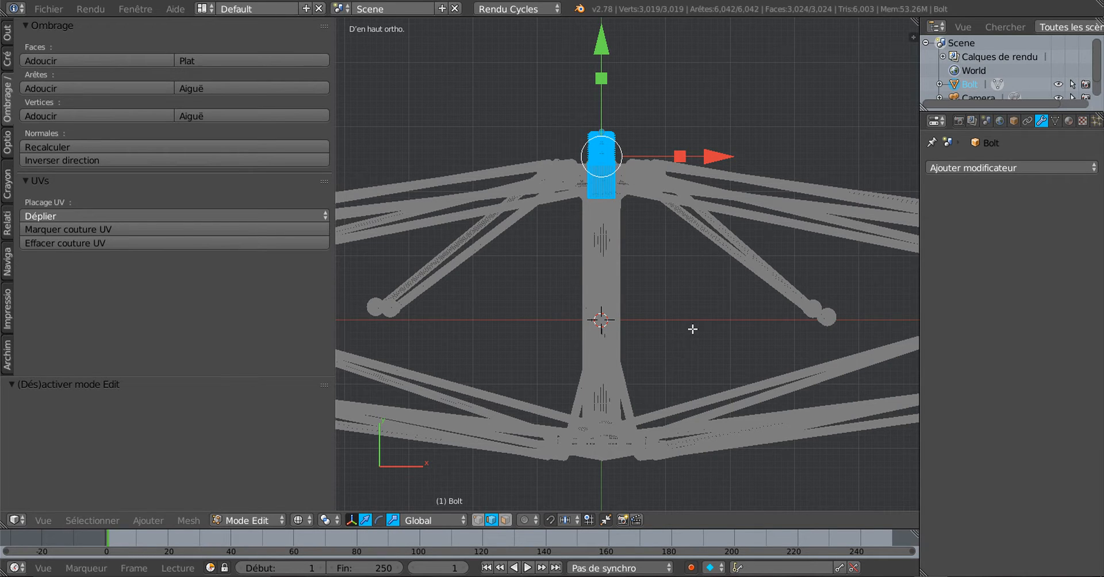
pyautogui.hotkey('shift', 'd')
pyautogui.rightClick(692, 329)
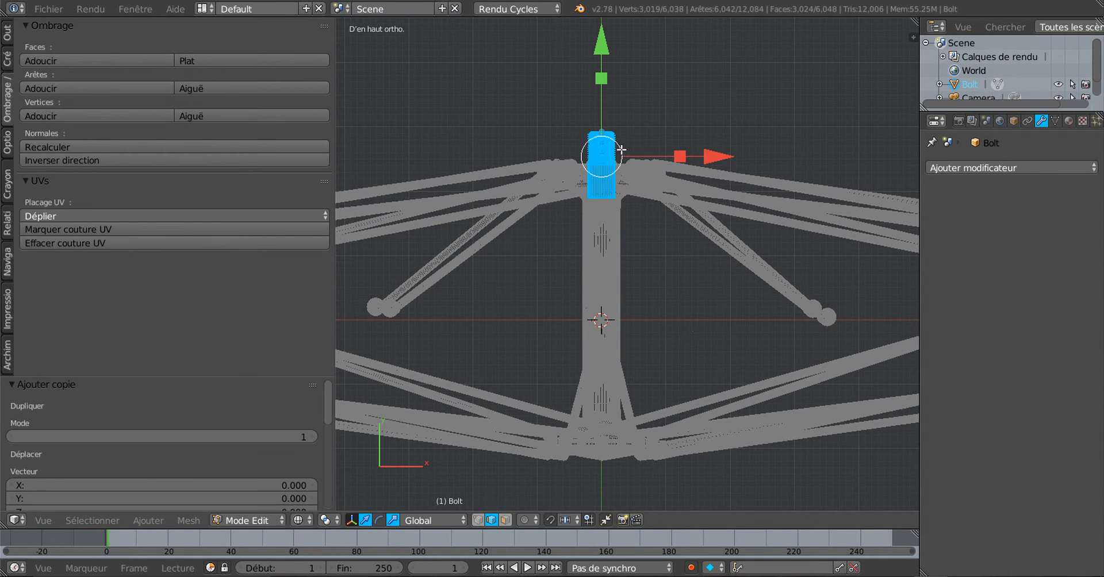
# Step: Mirror the duplicated bolt mesh along the Y axis with a scale factor of -1
pyautogui.click(601, 79)
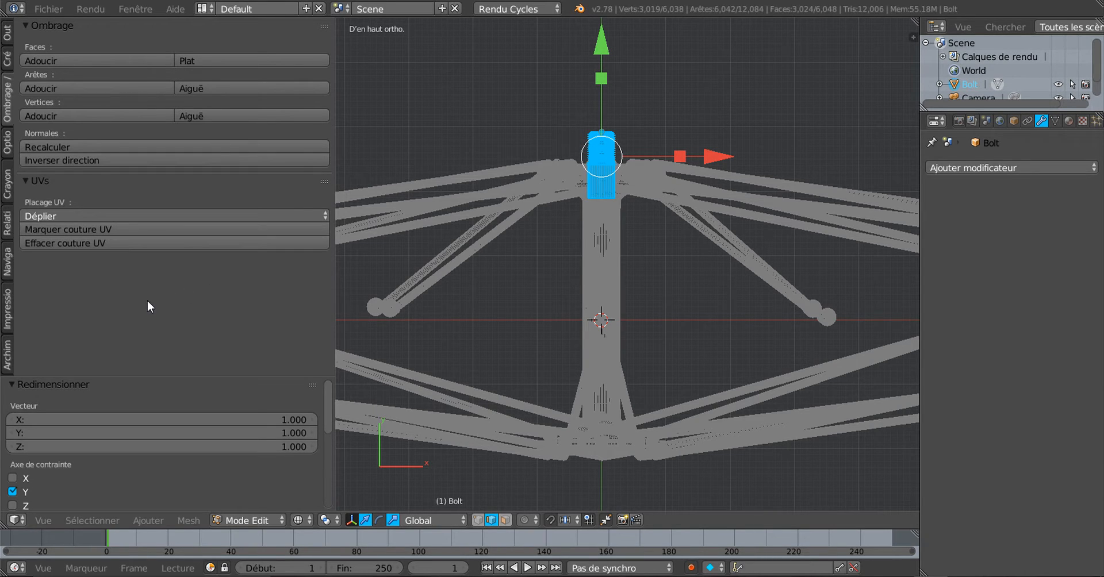
pyautogui.click(292, 433)
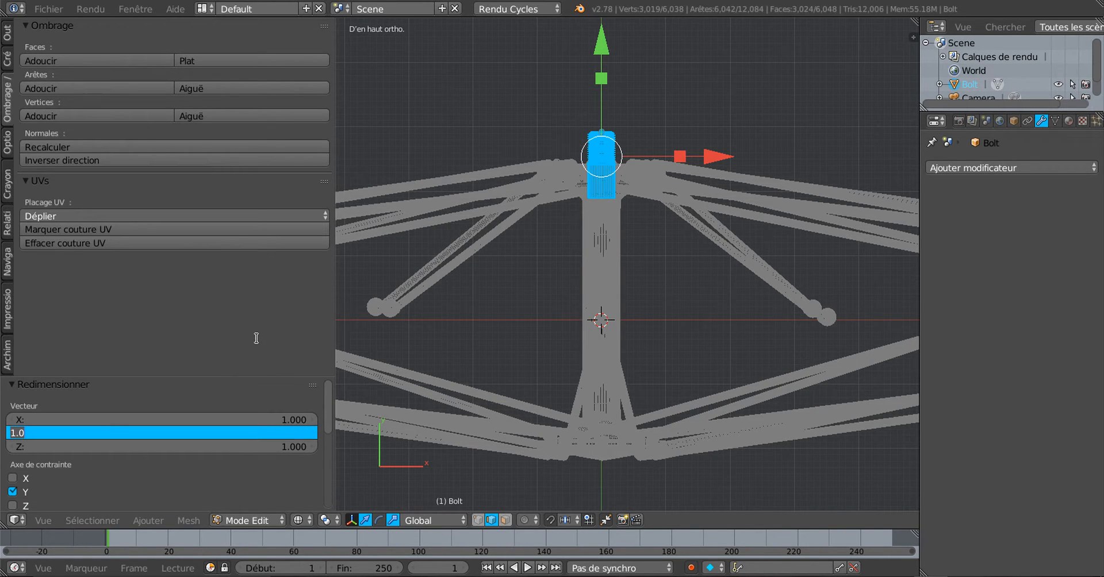
pyautogui.write('-1')
pyautogui.press('Return')
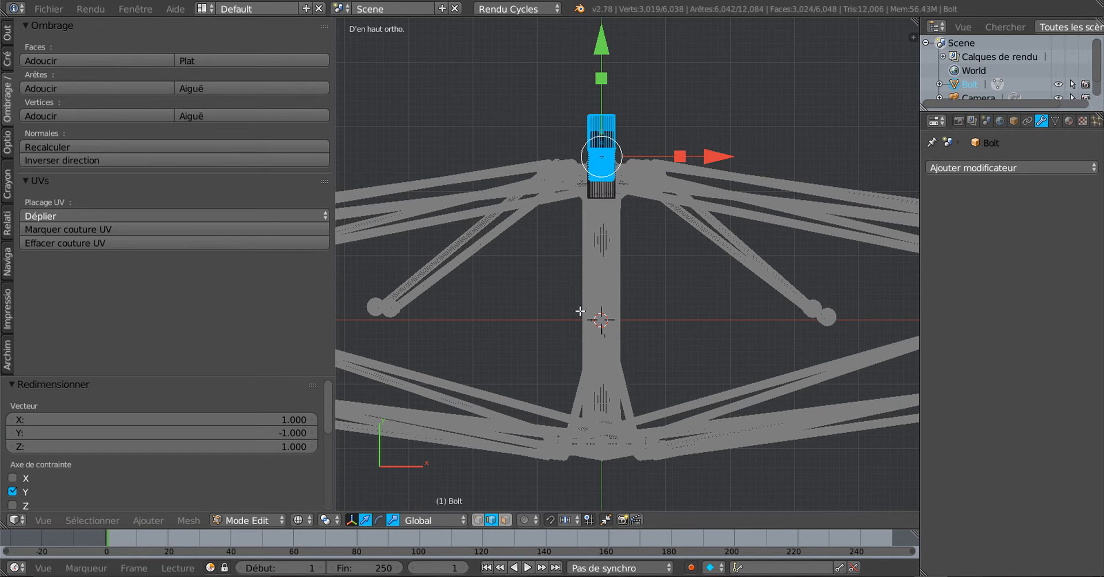
# Step: Move the mirrored bolt copy about 0.45 along negative Y to the opposite end of the hub
pyautogui.moveTo(598, 45); pyautogui.dragTo(631, 332)
pyautogui.moveTo(563, 474); pyautogui.dragTo(570, 385, button='middle')
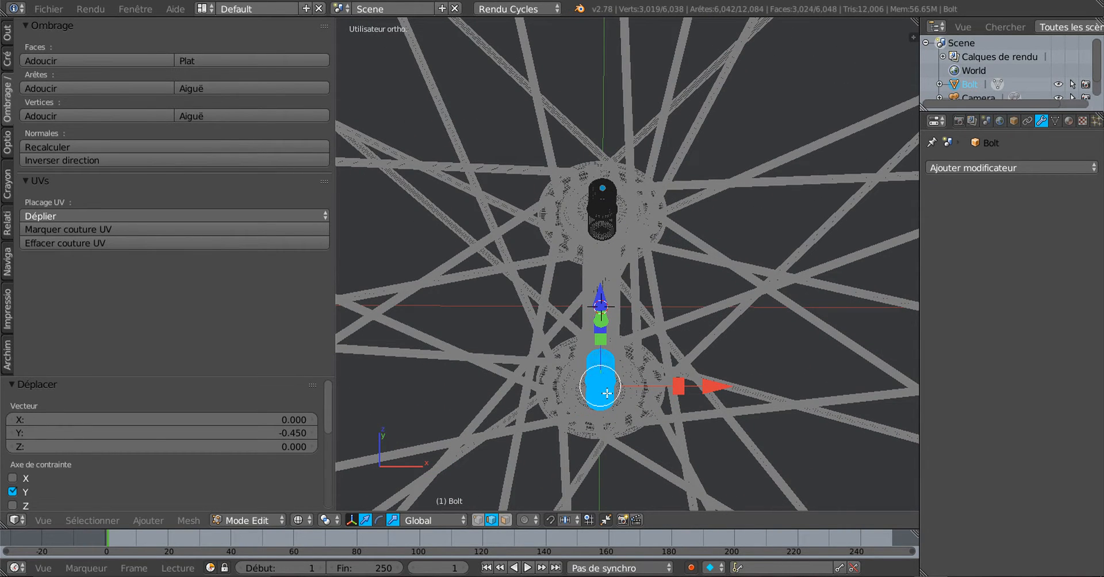
pyautogui.press('z')
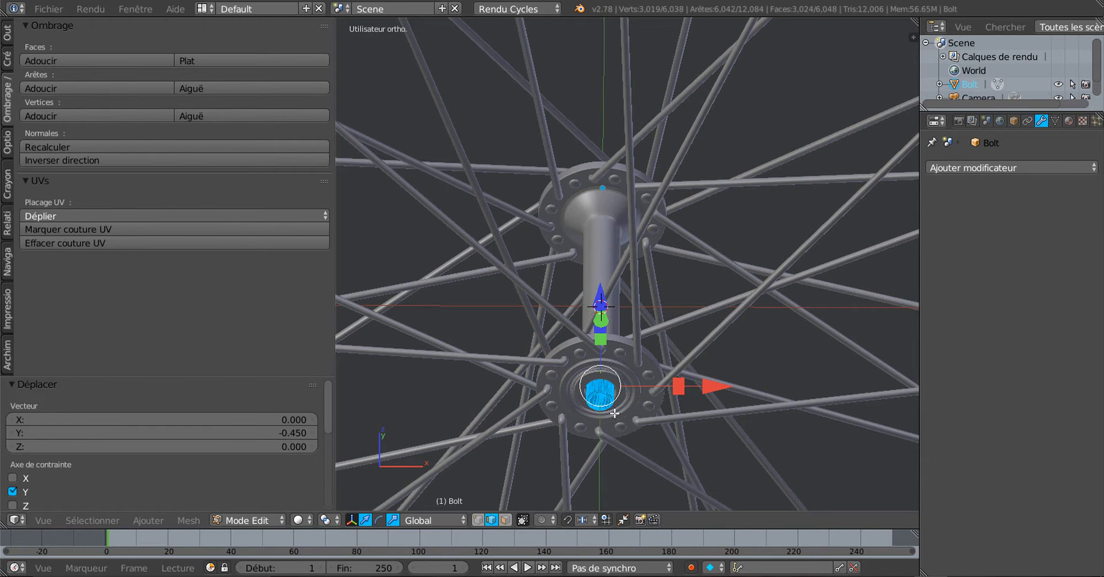
# Step: Move the bolt copy about 0.026 further outward from the hub along negative Y
pyautogui.moveTo(614, 419); pyautogui.dragTo(601, 368, button='middle')
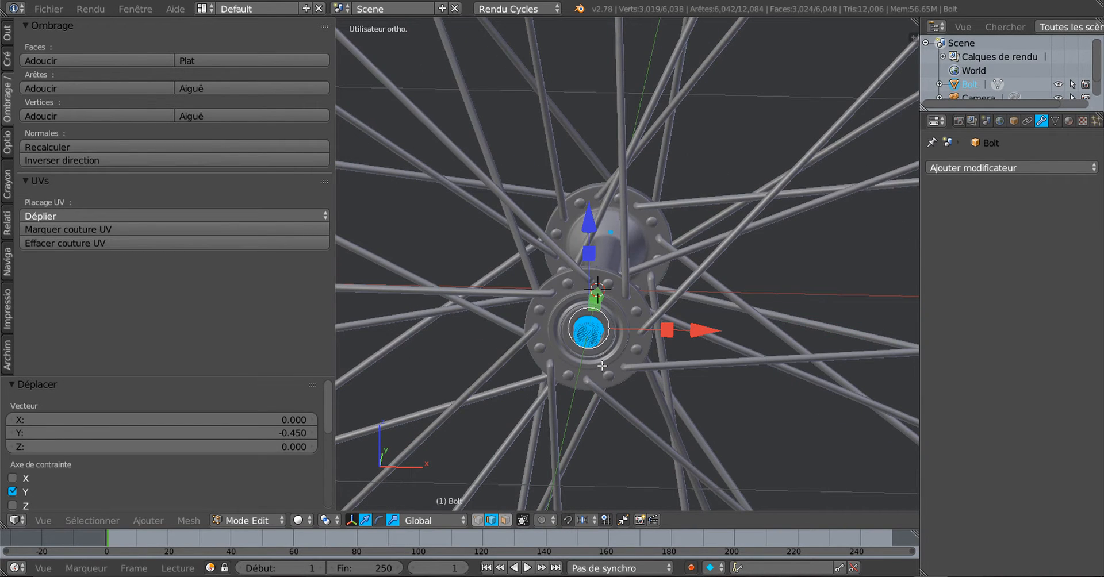
pyautogui.moveTo(595, 380); pyautogui.dragTo(520, 398, button='middle')
pyautogui.scroll(4, 520, 398)
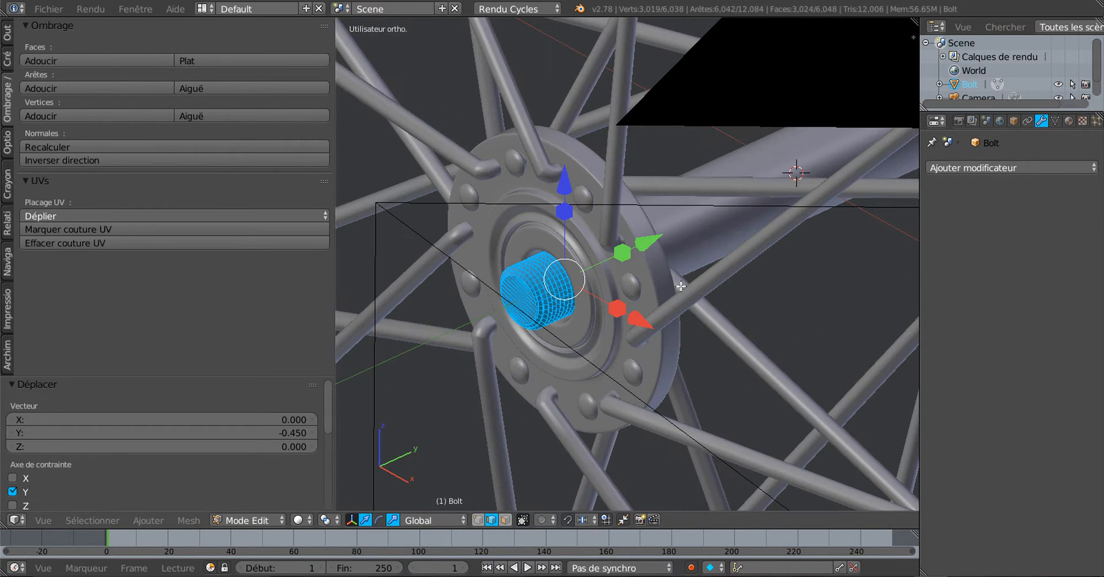
pyautogui.moveTo(644, 244); pyautogui.dragTo(613, 258)
pyautogui.scroll(-3, 601, 312)
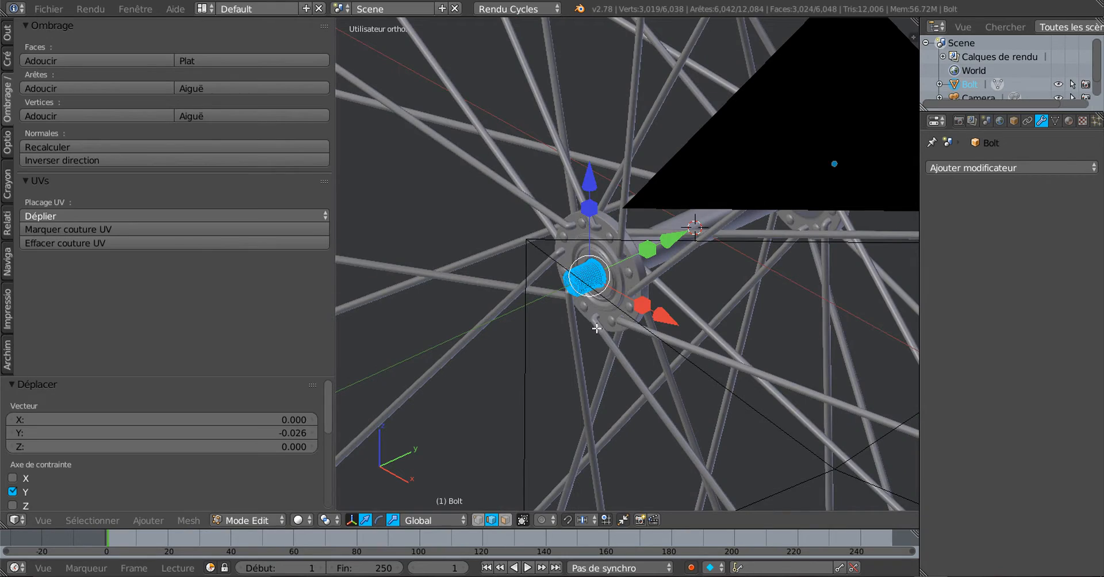
# Step: Inspect the mirrored bolt's shading in Object mode and recalculate the normals of the mesh in Edit mode
pyautogui.press('Tab')
pyautogui.moveTo(603, 329); pyautogui.dragTo(639, 305, button='middle')
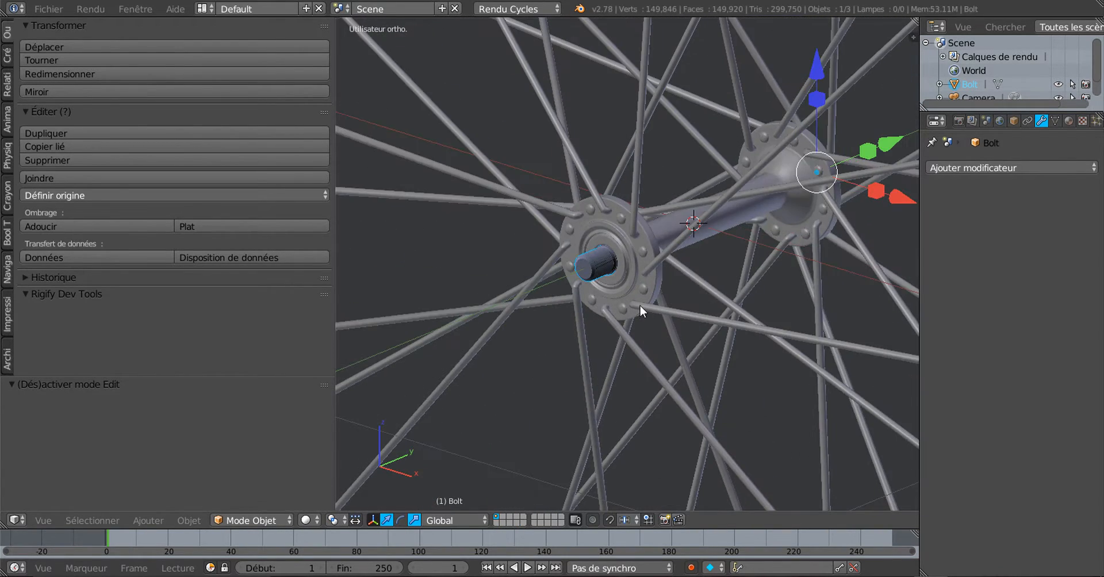
pyautogui.scroll(5, 643, 298)
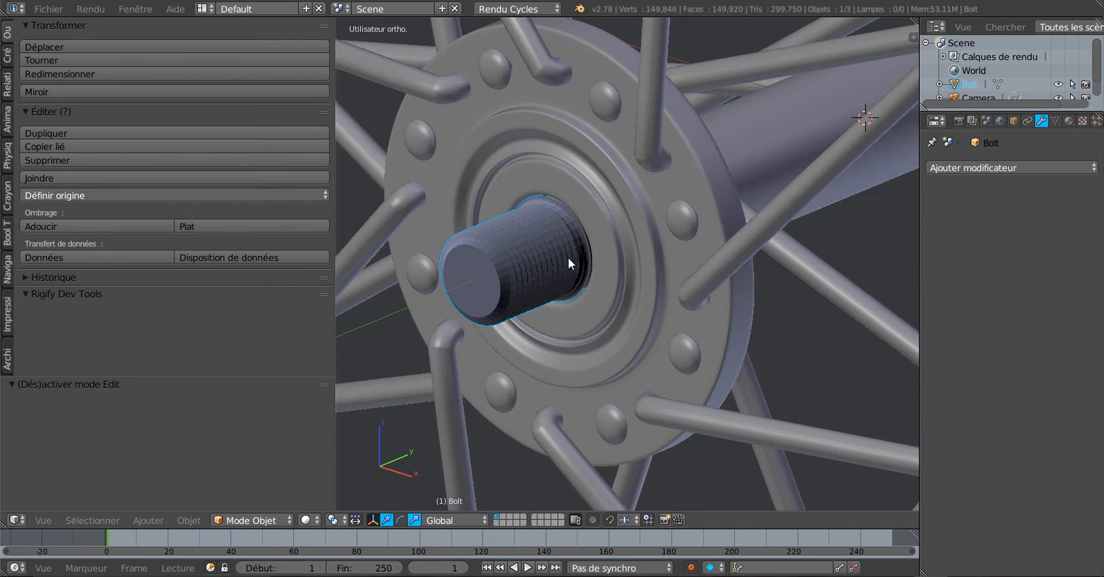
pyautogui.scroll(2, 569, 259)
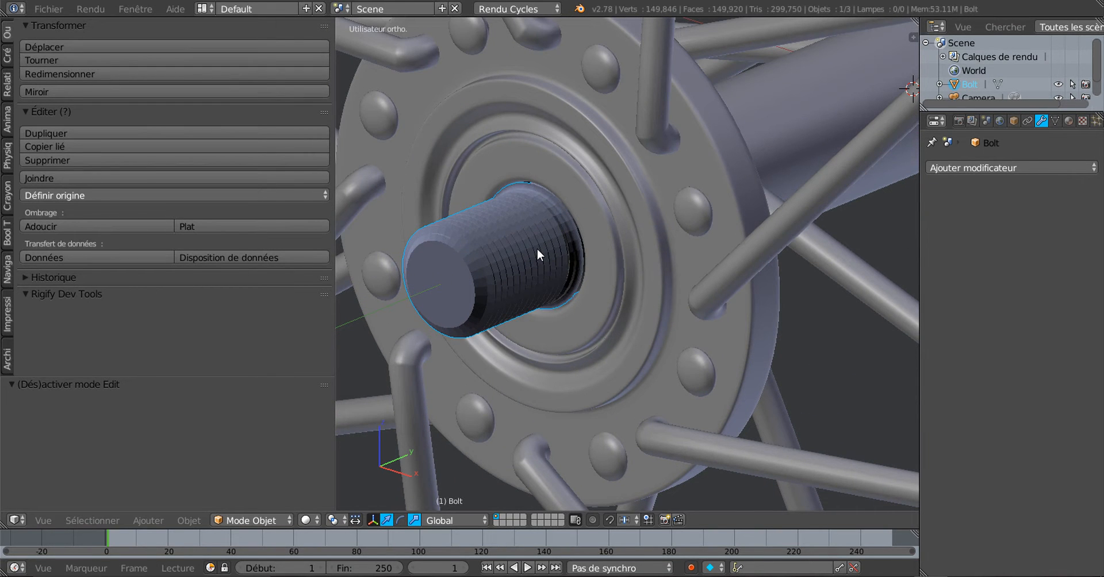
pyautogui.press('Tab')
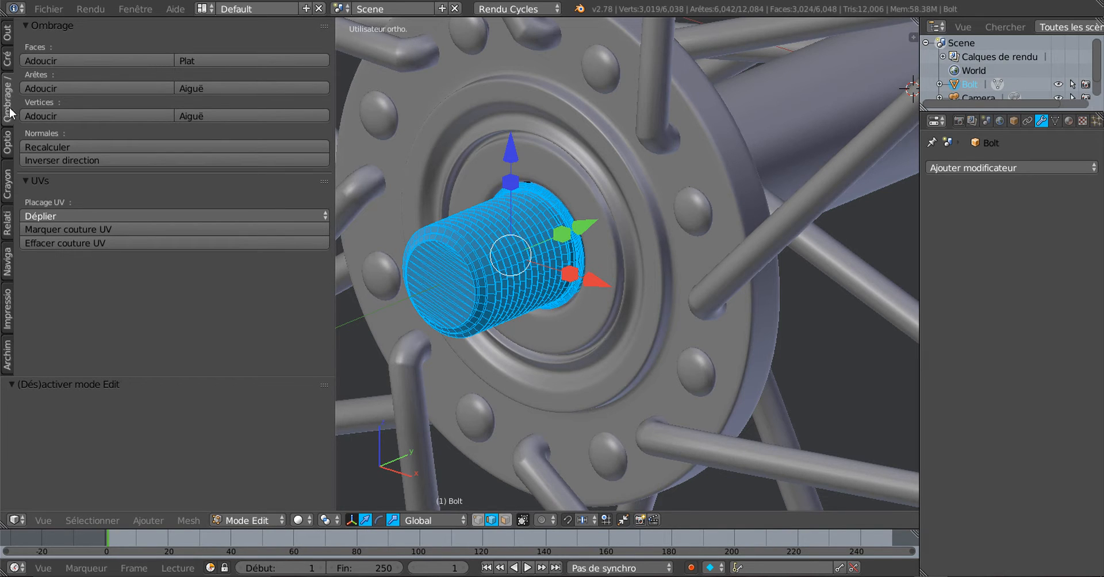
pyautogui.click(71, 146)
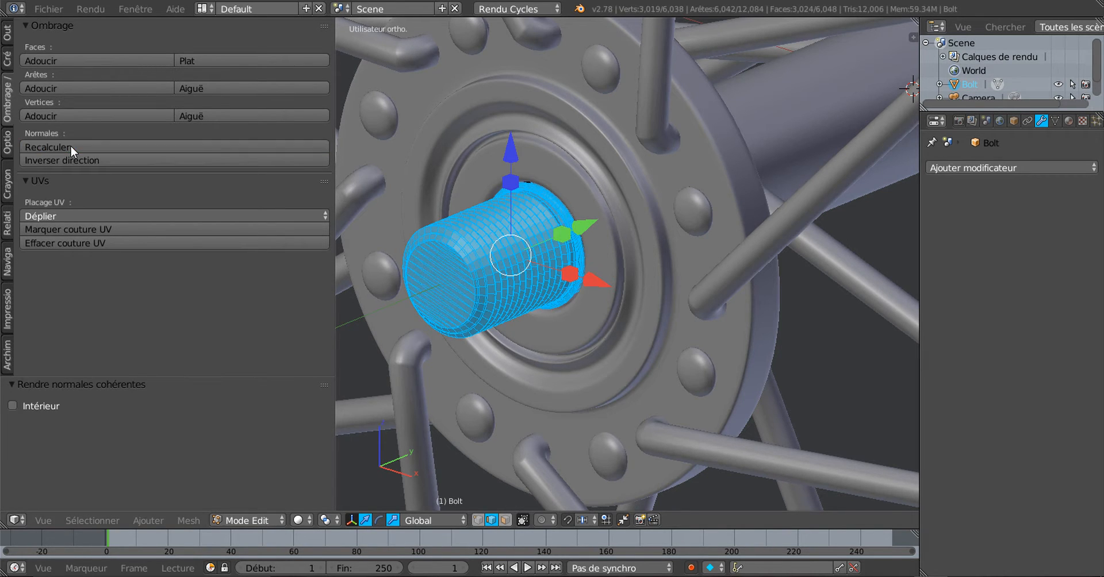
pyautogui.press('Tab')
pyautogui.scroll(-5, 422, 274)
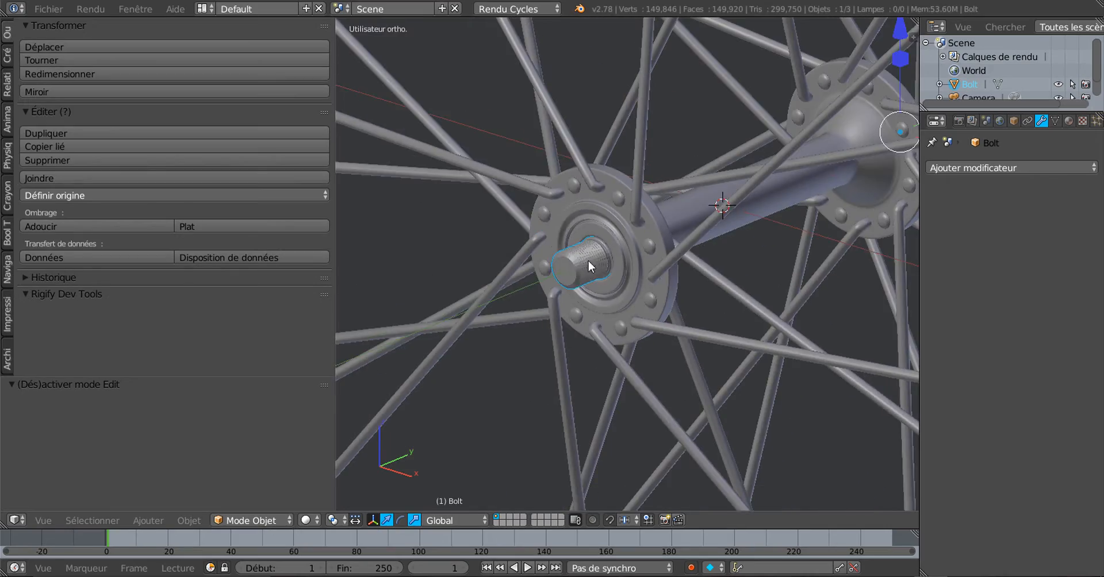
# Step: Examine the mirrored bolt's thread and its fit in the hub from the other side
pyautogui.moveTo(587, 259); pyautogui.dragTo(644, 296, button='middle')
pyautogui.scroll(-8, 678, 260)
pyautogui.scroll(10, 726, 250)
pyautogui.scroll(-3, 603, 278)
pyautogui.scroll(3, 644, 297)
pyautogui.scroll(2, 644, 296)
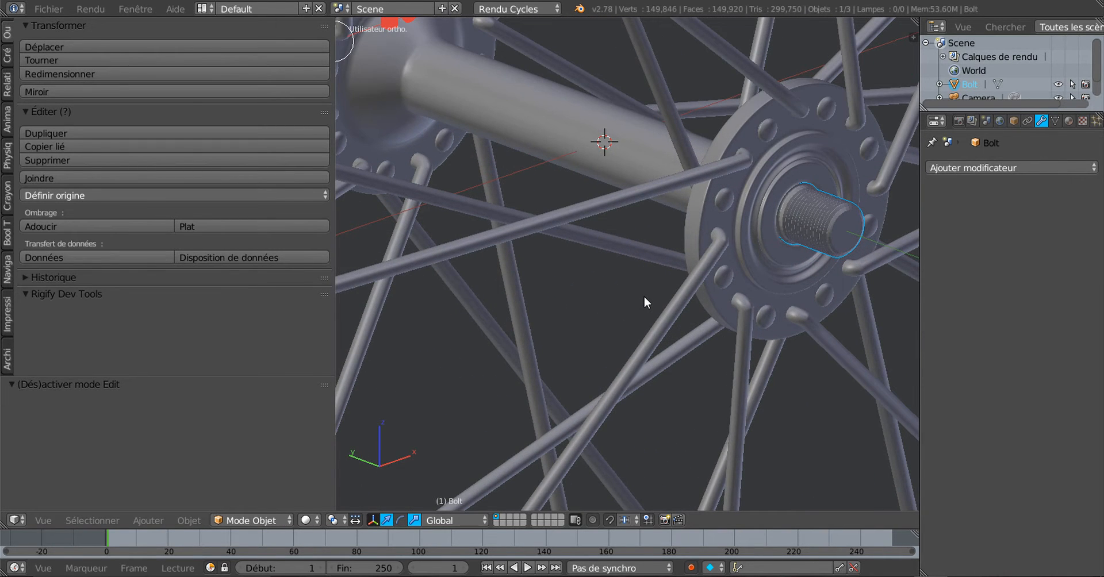
pyautogui.scroll(-5, 644, 297)
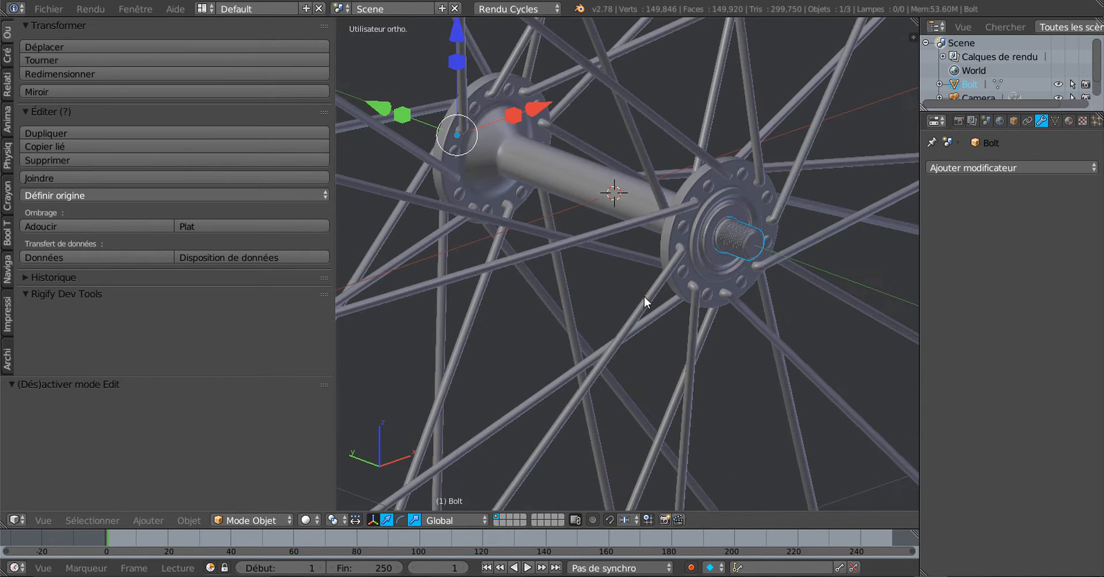
# Step: Narrow the tool area to enlarge the 3D view around the wheel
pyautogui.moveTo(333, 305); pyautogui.dragTo(118, 327)
pyautogui.scroll(-4, 463, 329)
pyautogui.moveTo(557, 341); pyautogui.dragTo(584, 342, button='middle')
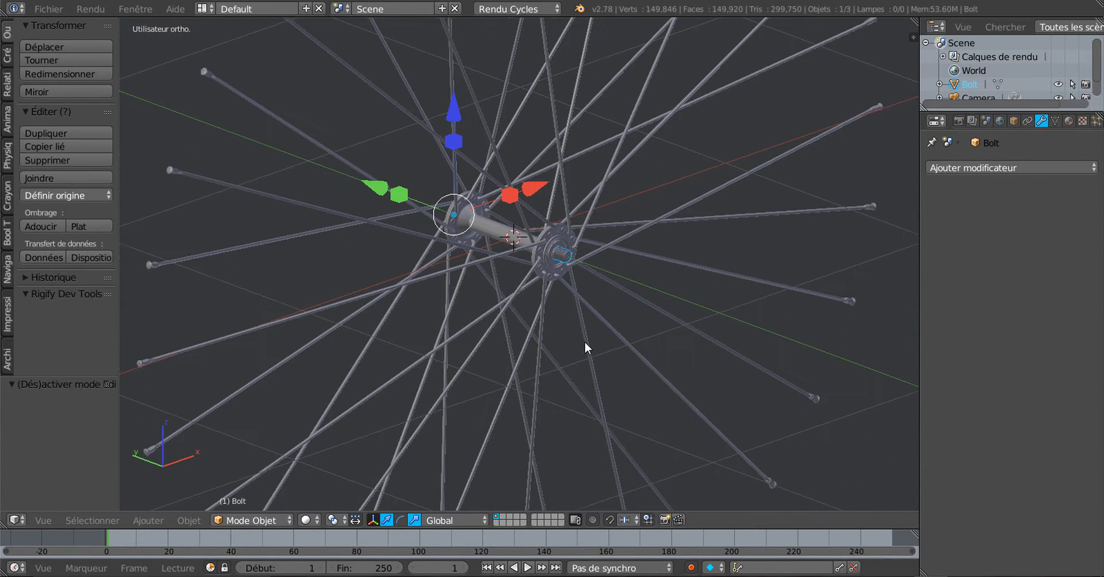
pyautogui.scroll(2, 584, 340)
pyautogui.scroll(-2, 584, 340)
pyautogui.scroll(6, 588, 316)
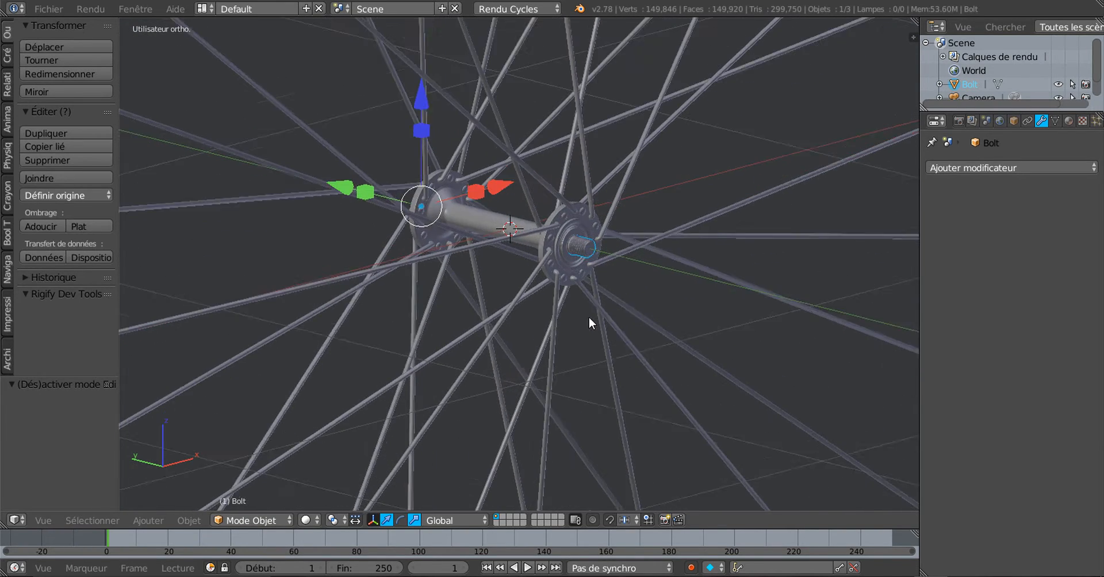
# Step: Select the spoked wheel object and examine the whole wheel from several angles
pyautogui.rightClick(610, 285)
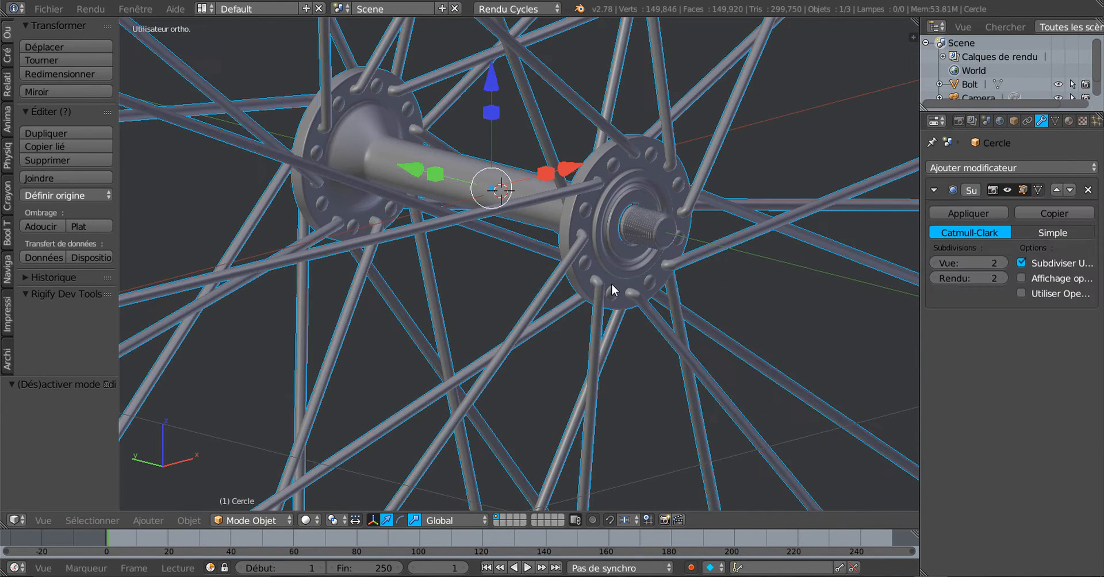
pyautogui.scroll(-2, 612, 284)
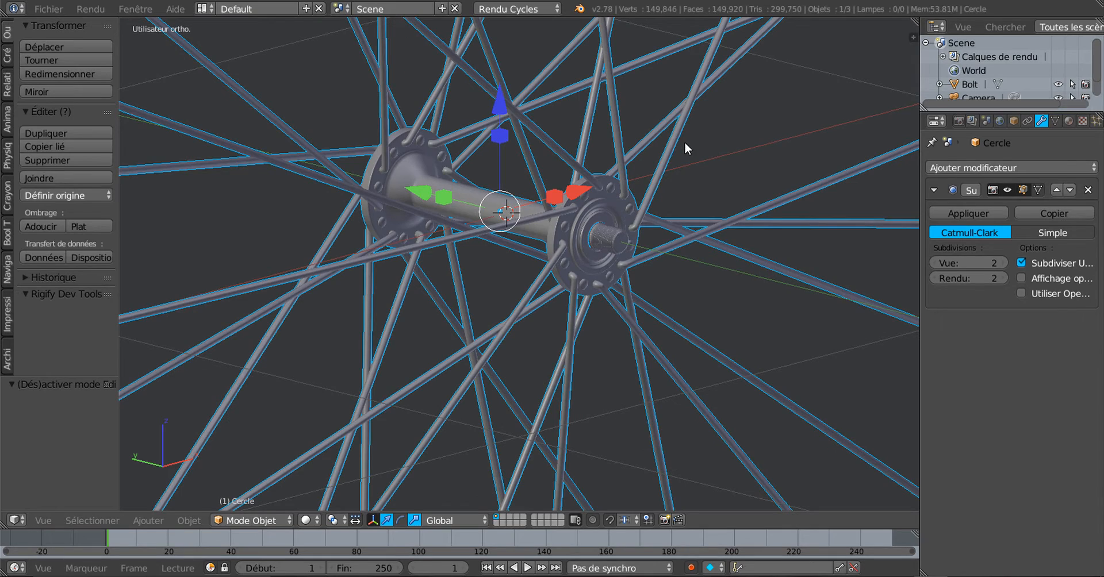
pyautogui.scroll(-3, 719, 208)
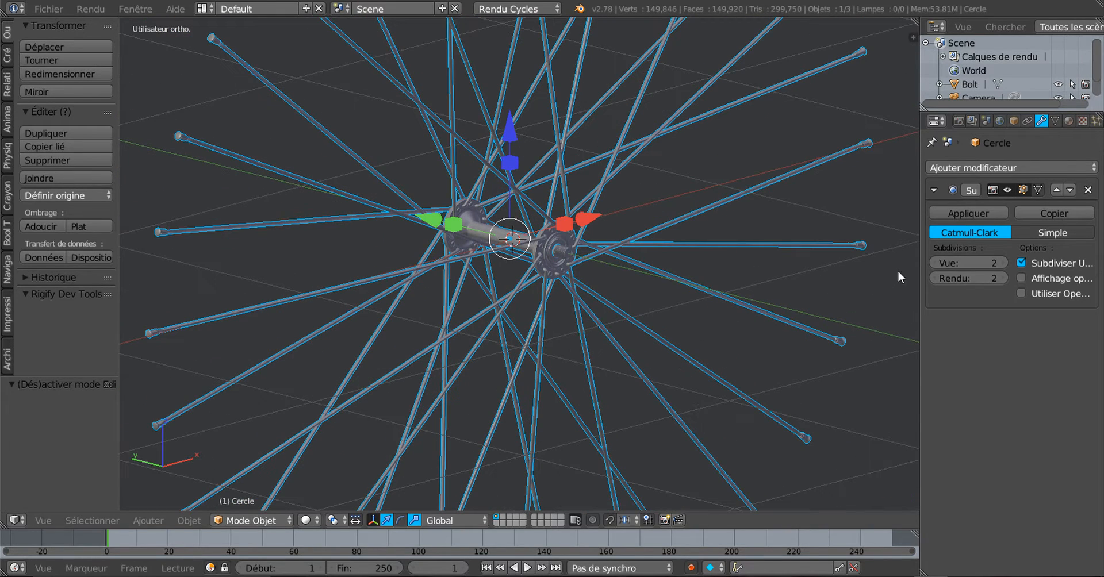
pyautogui.scroll(-3, 790, 326)
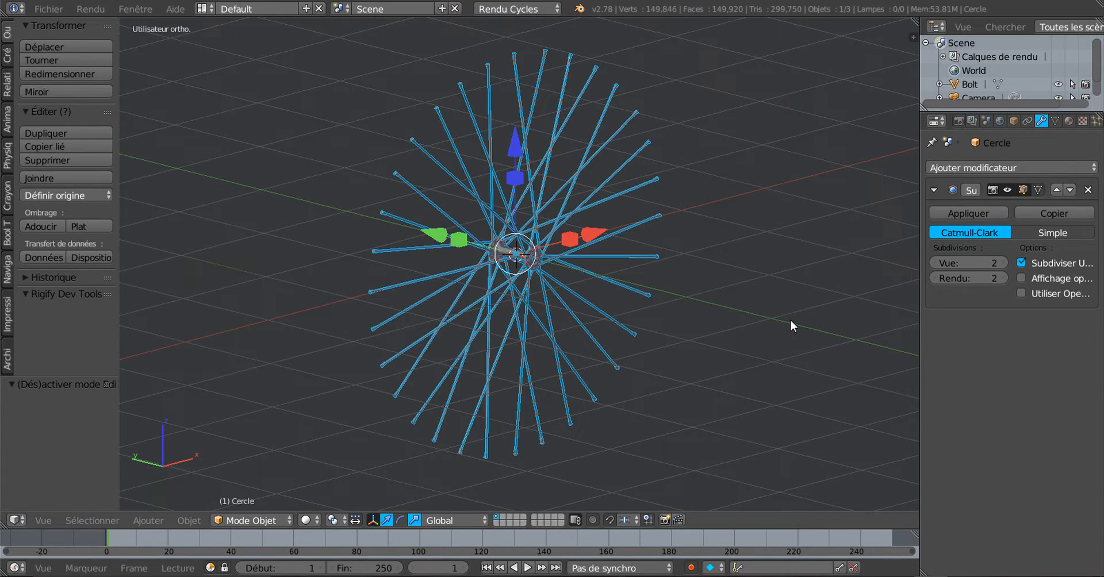
pyautogui.moveTo(775, 316); pyautogui.dragTo(750, 317, button='middle')
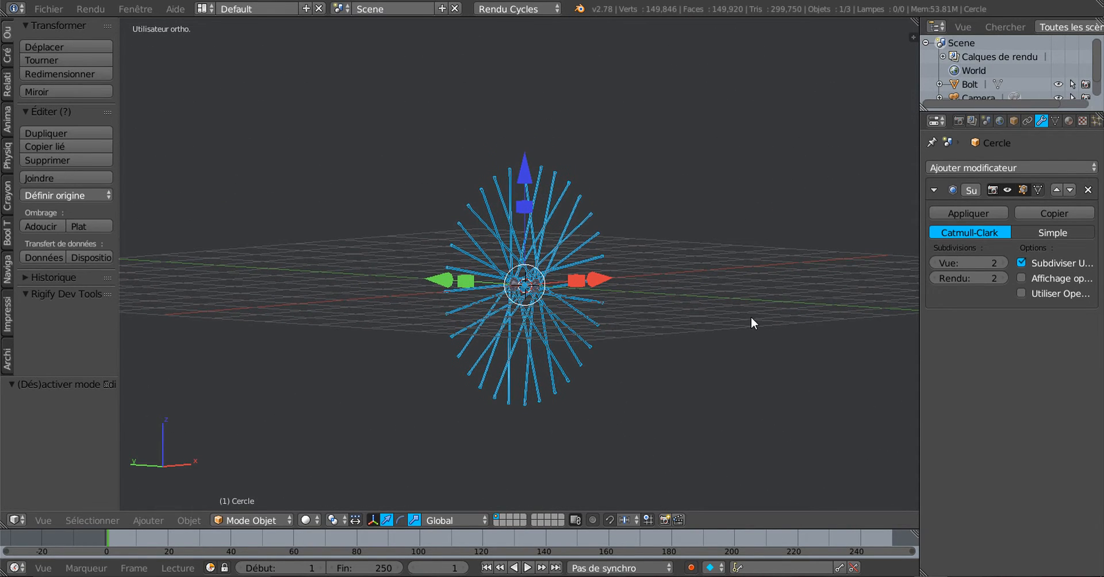
pyautogui.moveTo(653, 291); pyautogui.dragTo(466, 315, button='middle')
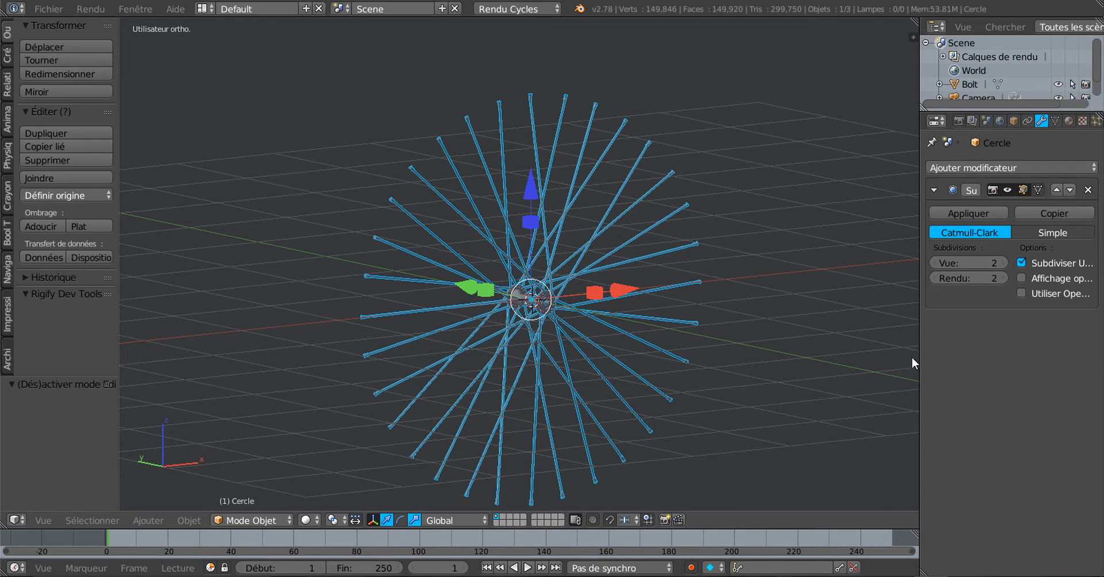
pyautogui.moveTo(920, 353); pyautogui.dragTo(926, 354)
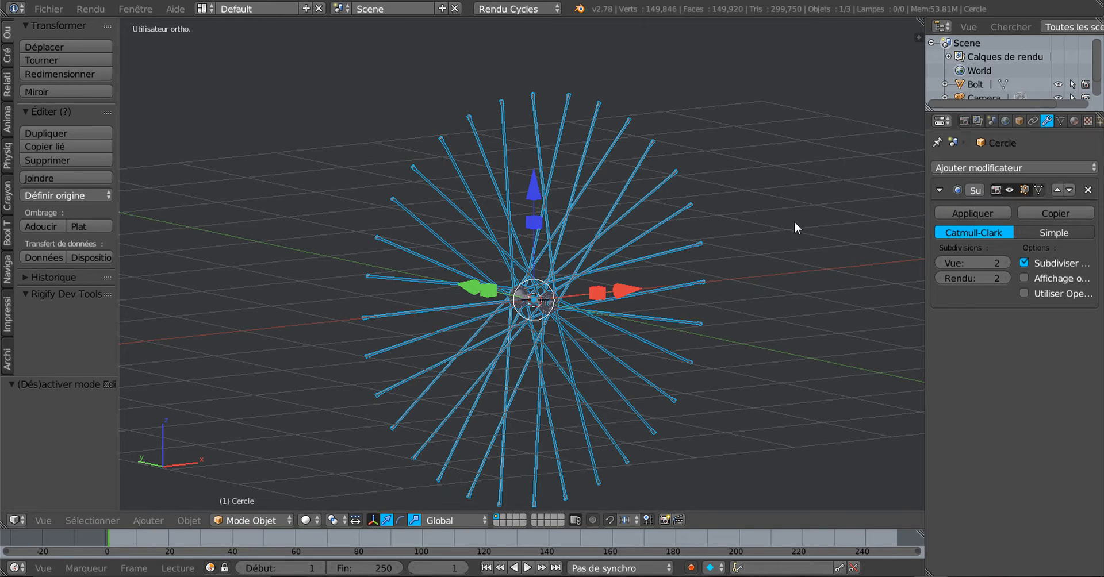
pyautogui.keyDown('shift'); pyautogui.moveTo(784, 261); pyautogui.dragTo(777, 243, button='middle'); pyautogui.keyUp('shift')
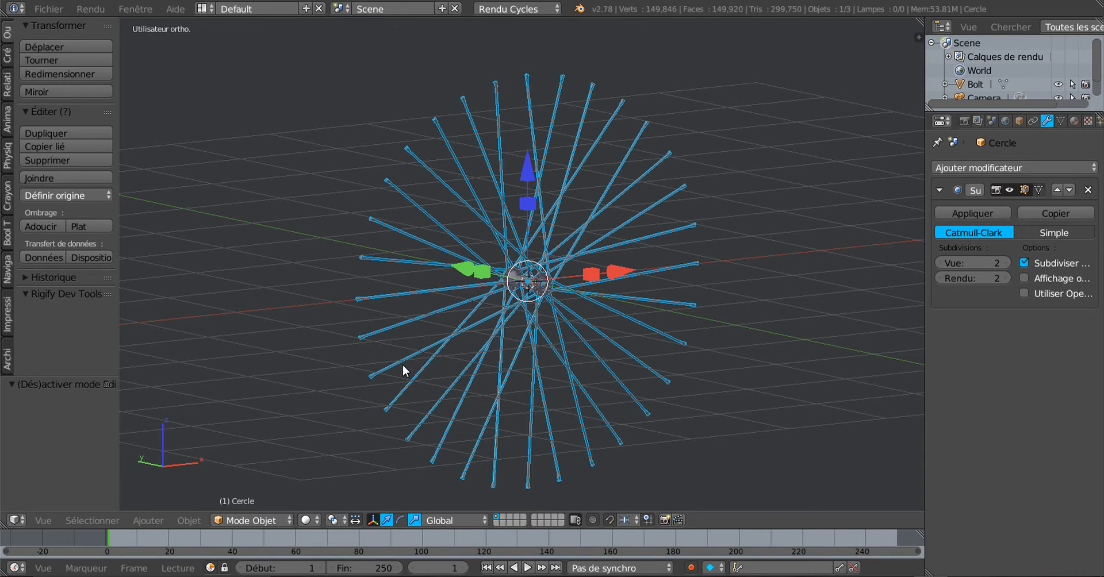
pyautogui.moveTo(402, 364); pyautogui.dragTo(555, 367, button='middle')
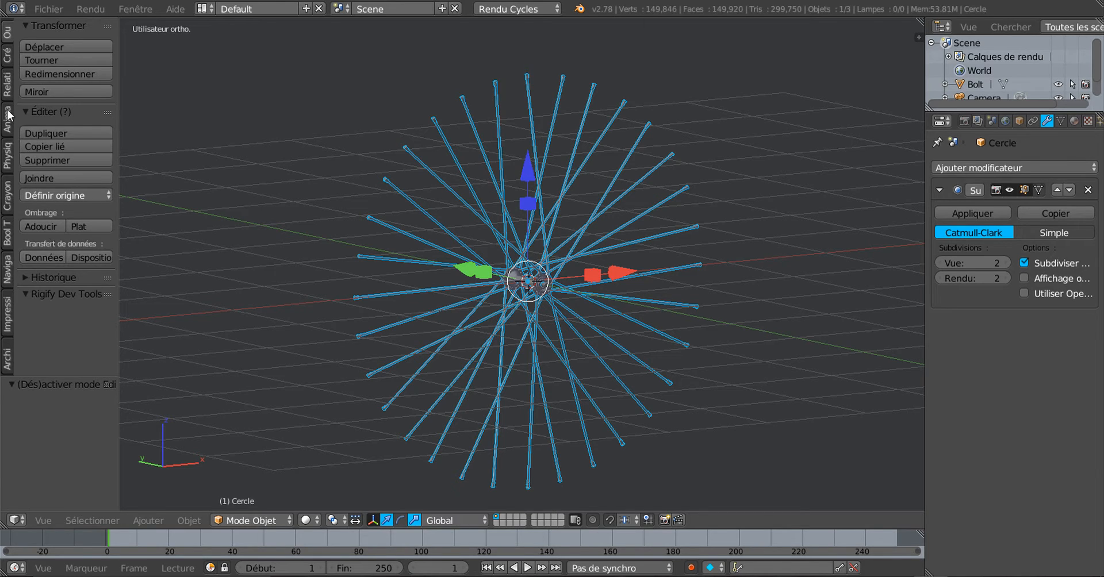
# Step: Add a plane with radius 1 at the scene's origin
pyautogui.click(7, 55)
pyautogui.click(56, 61)
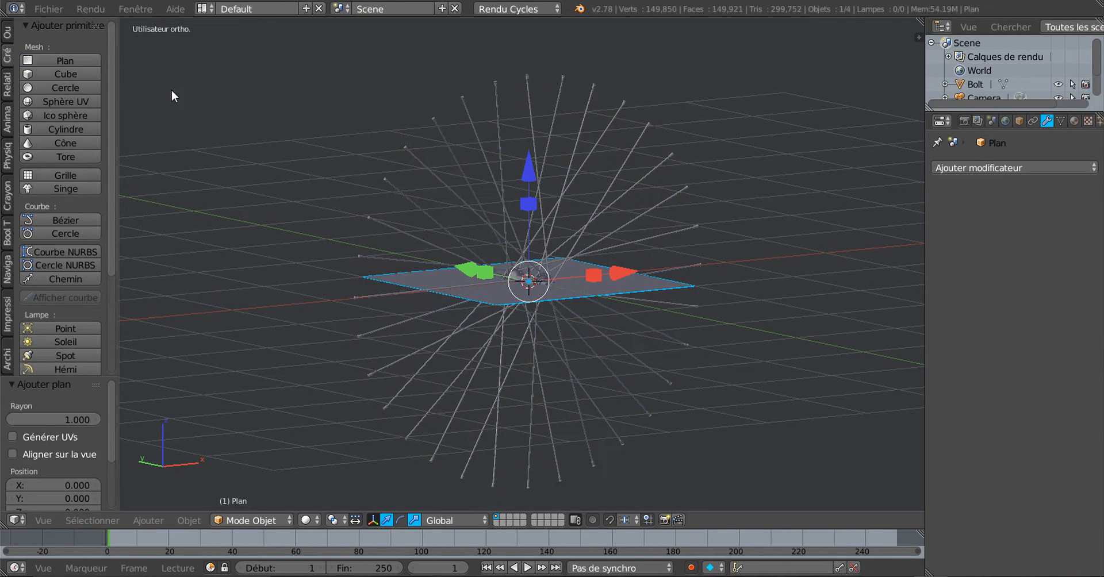
pyautogui.scroll(-3, 557, 299)
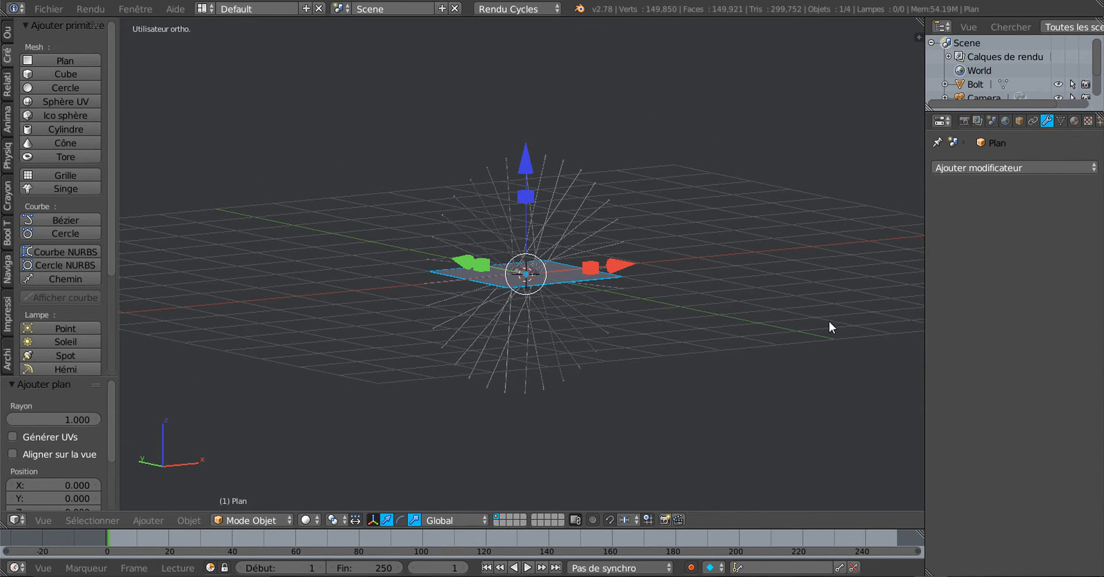
# Step: Raise the plane along Z in front view until it sits well above the wheel
pyautogui.press('KP_1')
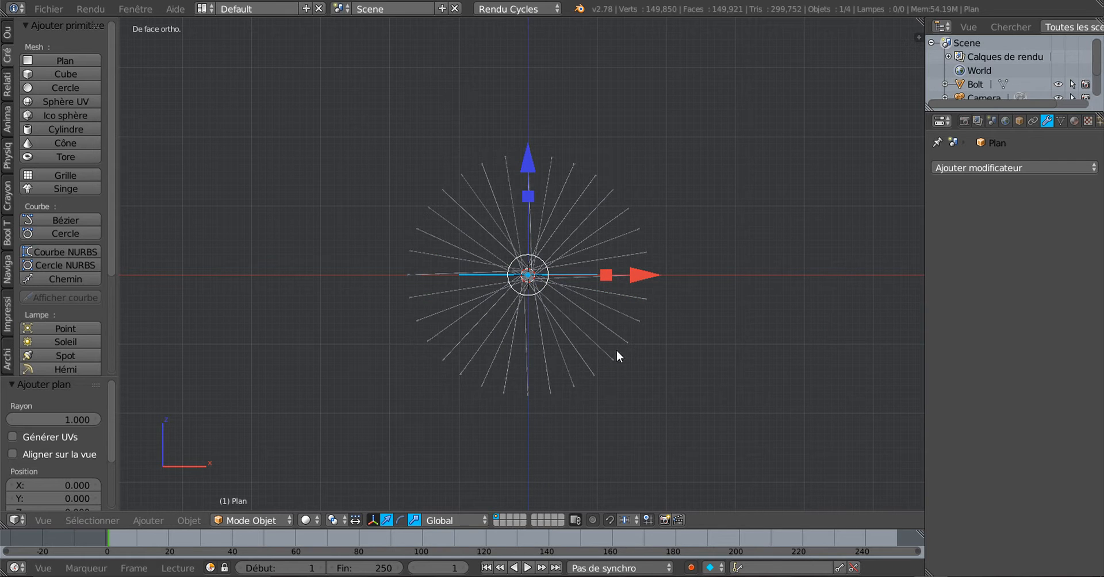
pyautogui.moveTo(537, 161); pyautogui.dragTo(563, 86)
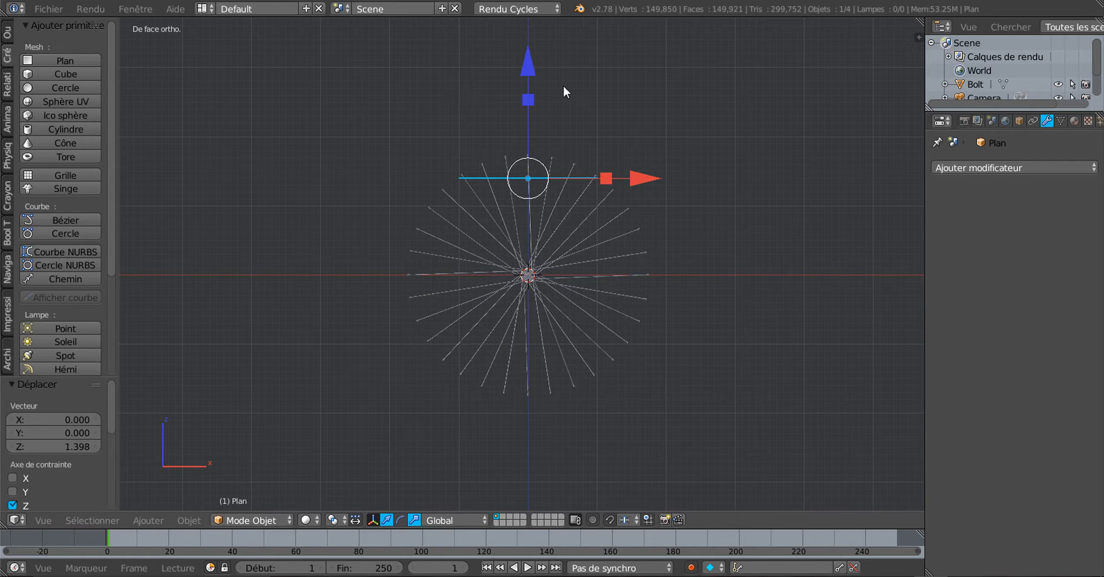
pyautogui.keyDown('shift'); pyautogui.moveTo(564, 85); pyautogui.dragTo(567, 198, button='middle'); pyautogui.keyUp('shift')
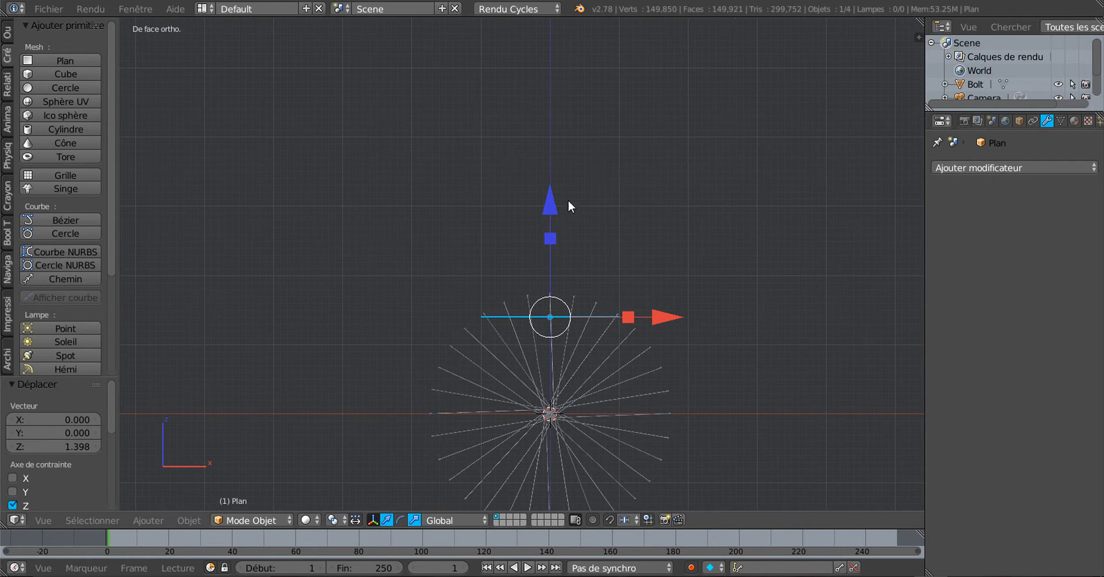
pyautogui.click(558, 41)
pyautogui.scroll(-1, 560, 75)
pyautogui.moveTo(553, 56); pyautogui.dragTo(555, 60)
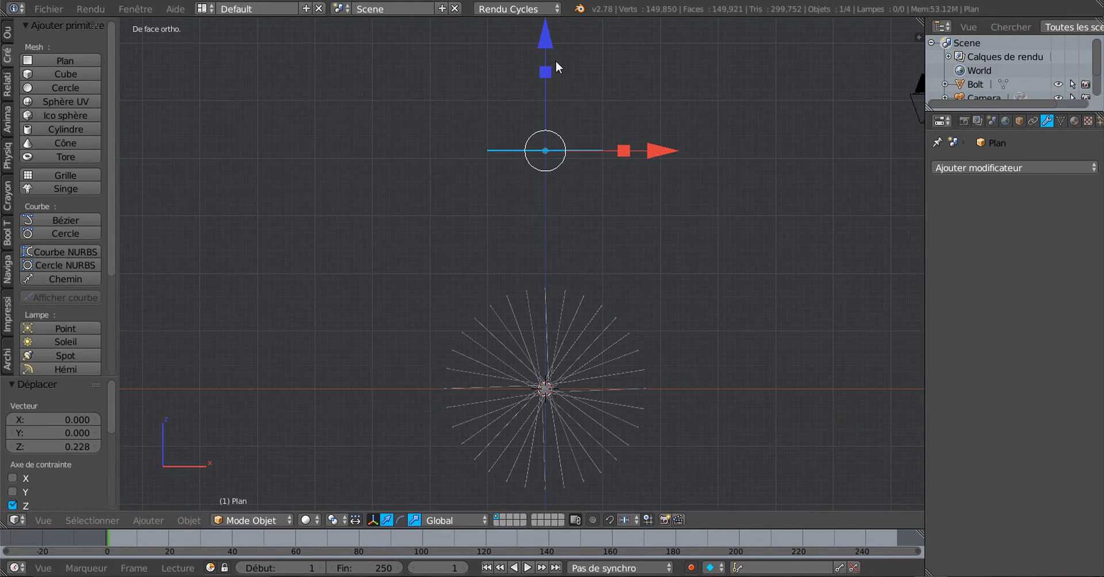
# Step: Shift the plane about 2.6 units along negative X and tilt it about -27° in front view
pyautogui.moveTo(662, 151); pyautogui.dragTo(510, 156)
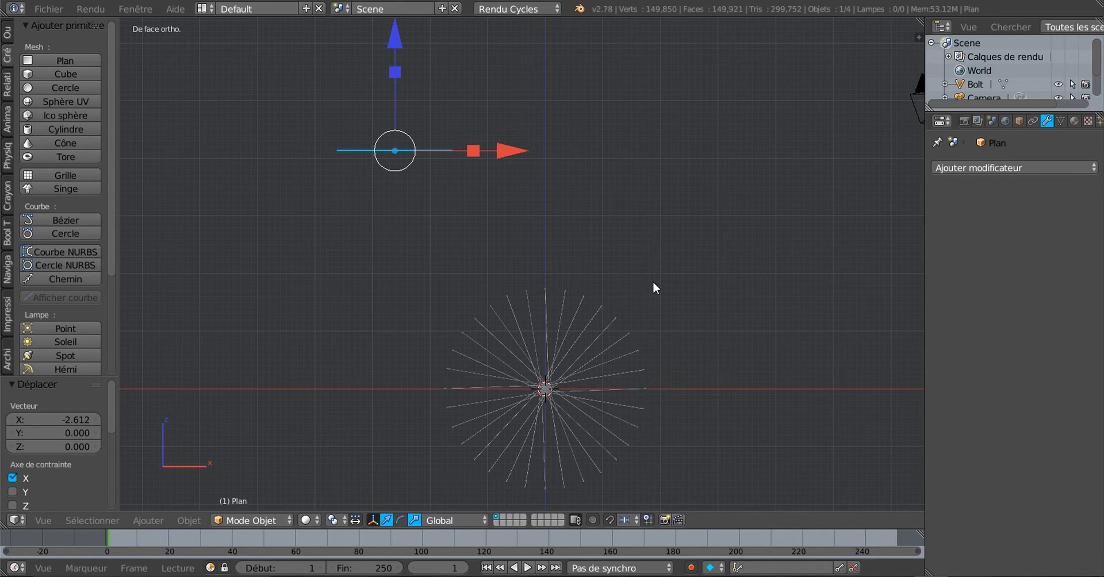
pyautogui.press('r')
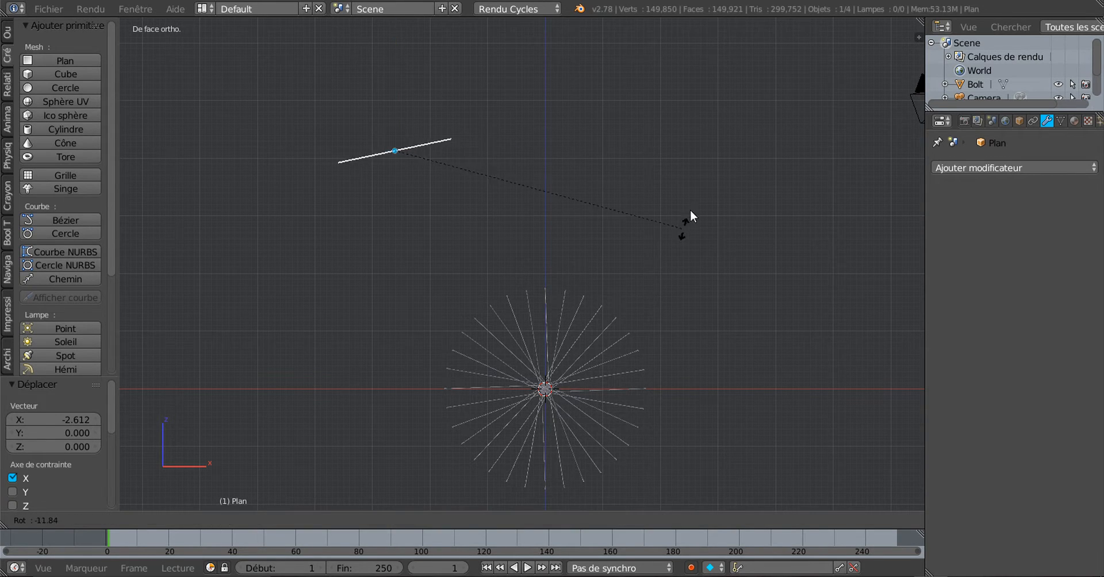
pyautogui.click(715, 152)
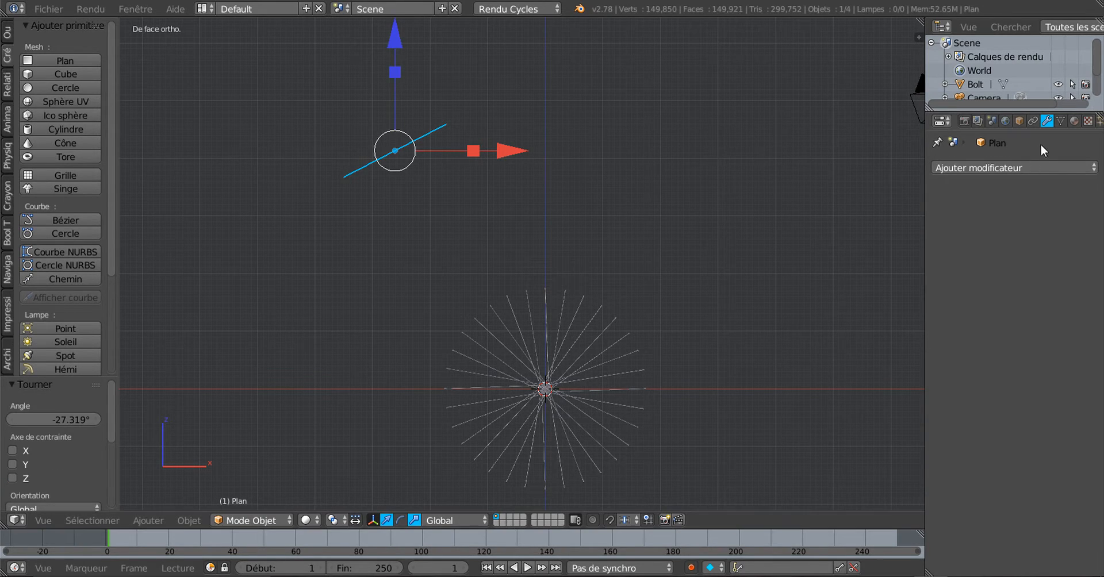
# Step: Give the tilted plane a new material with an Emission surface, widening the properties area for room
pyautogui.click(1040, 165)
pyautogui.click(1074, 120)
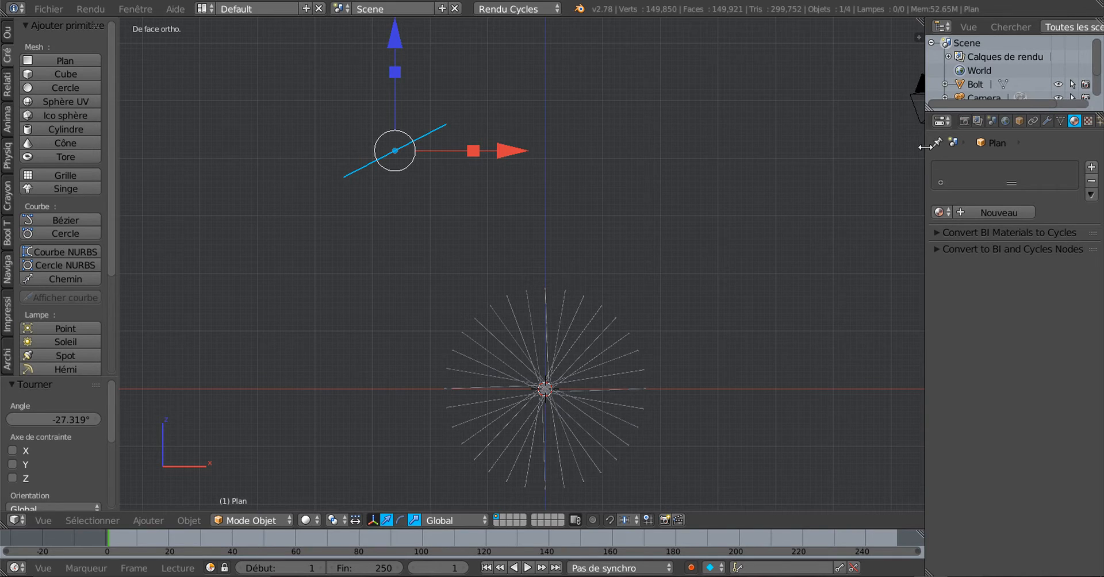
pyautogui.moveTo(925, 146); pyautogui.dragTo(862, 148)
pyautogui.click(935, 213)
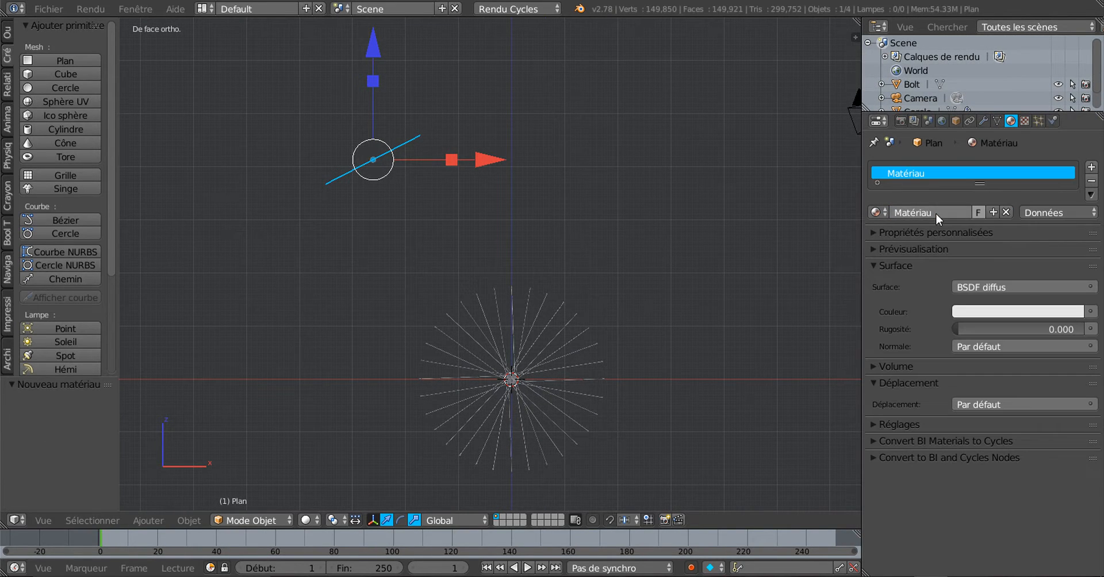
pyautogui.click(998, 285)
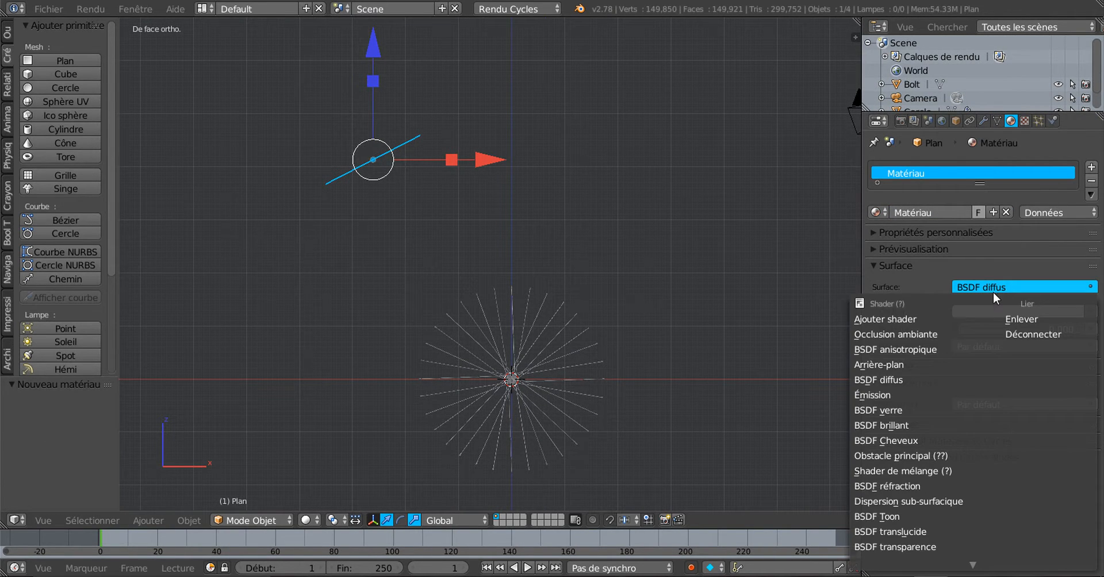
pyautogui.click(885, 395)
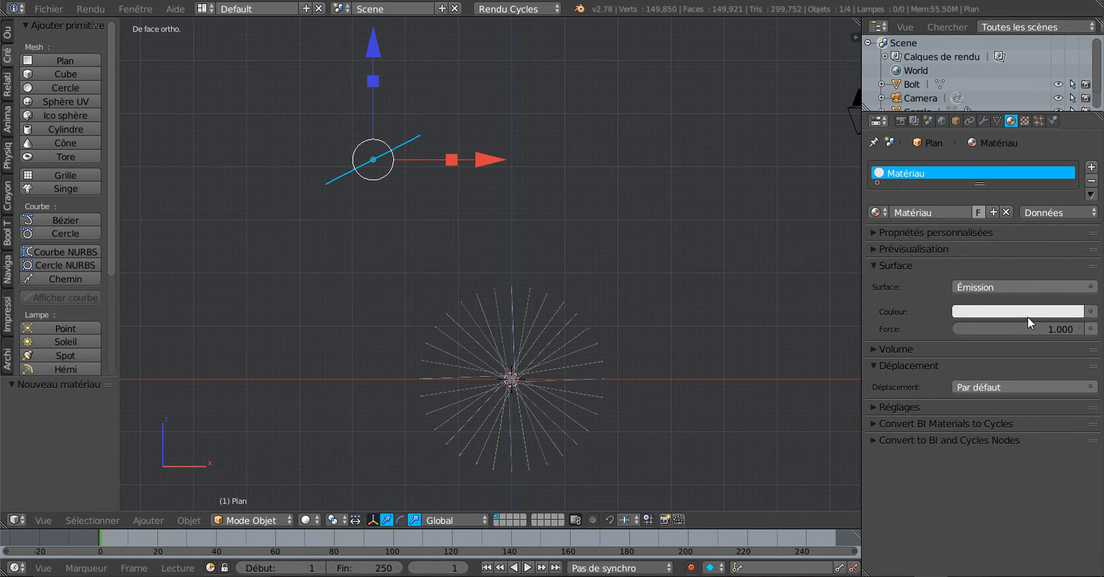
pyautogui.click(1090, 311)
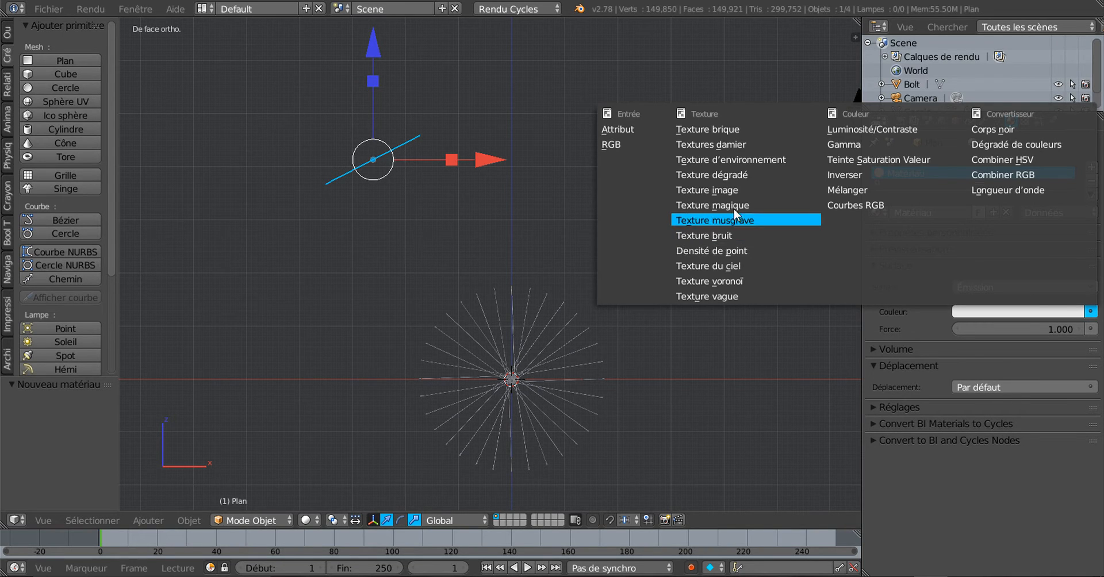
pyautogui.click(716, 191)
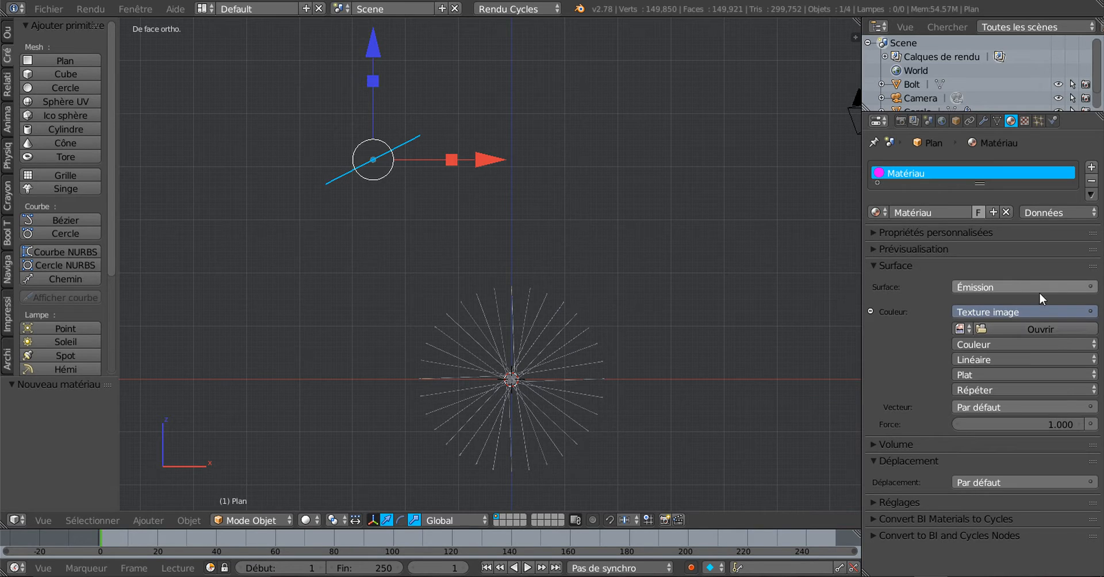
pyautogui.click(1061, 314)
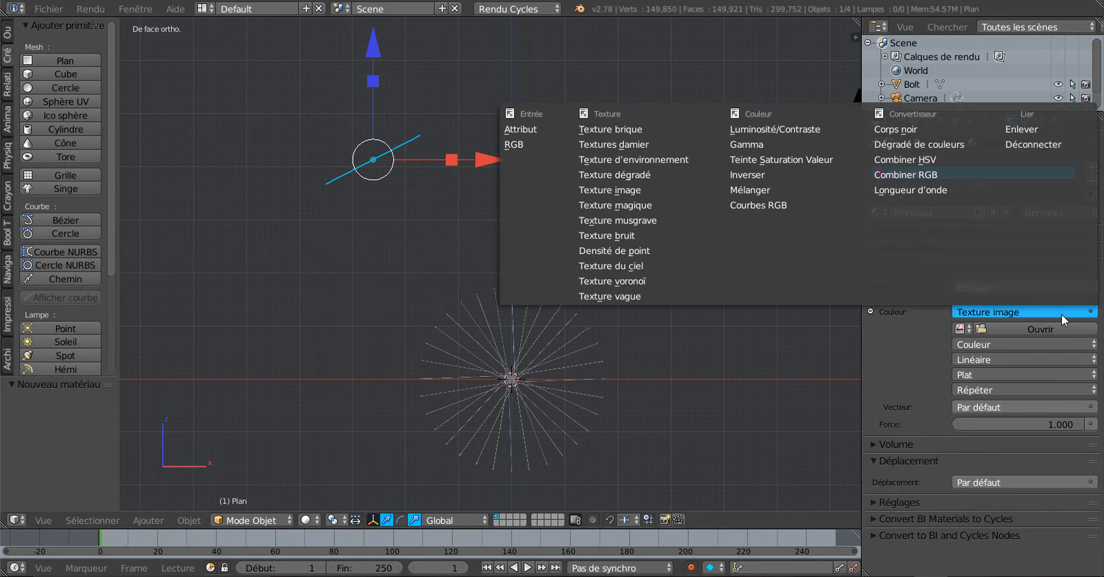
pyautogui.click(1033, 127)
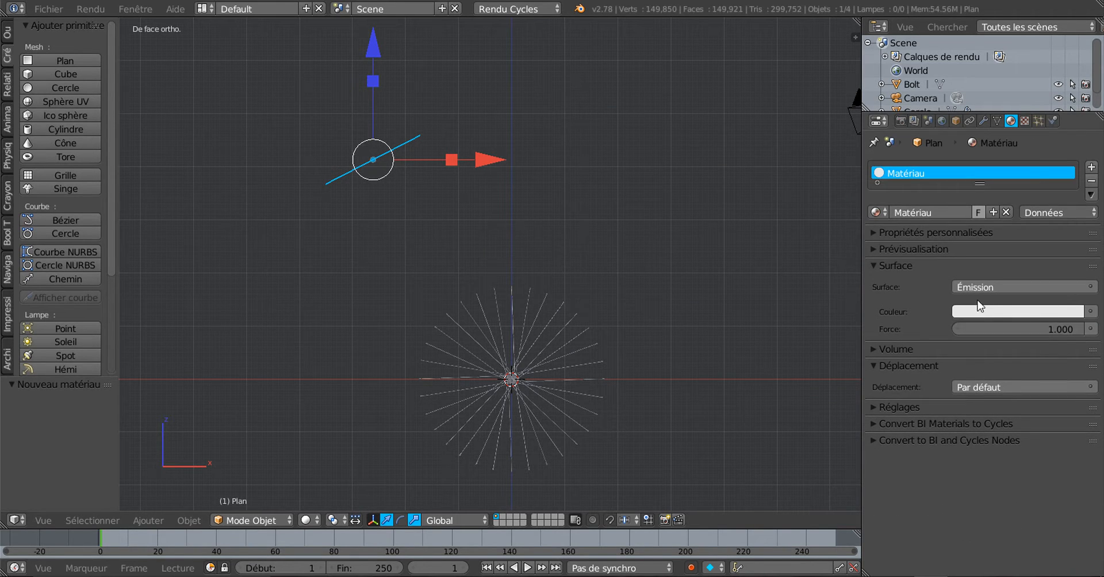
# Step: Set the emission strength of the plane's material to 8.2
pyautogui.moveTo(1037, 328)
pyautogui.mouseDown()
pyautogui.moveTo(1058, 330)
pyautogui.moveTo(1046, 330)
pyautogui.mouseUp()
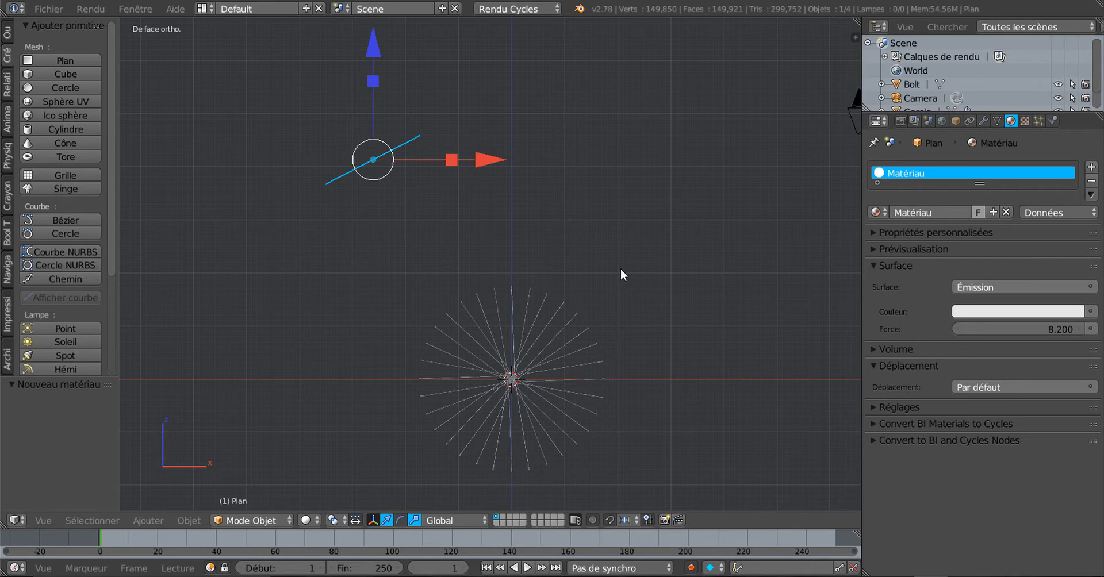
# Step: Duplicate the emissive plane about 5.7 units along X and rotate the copy about 59.5° so it mirrors the original's tilt
pyautogui.hotkey('shift', 'd')
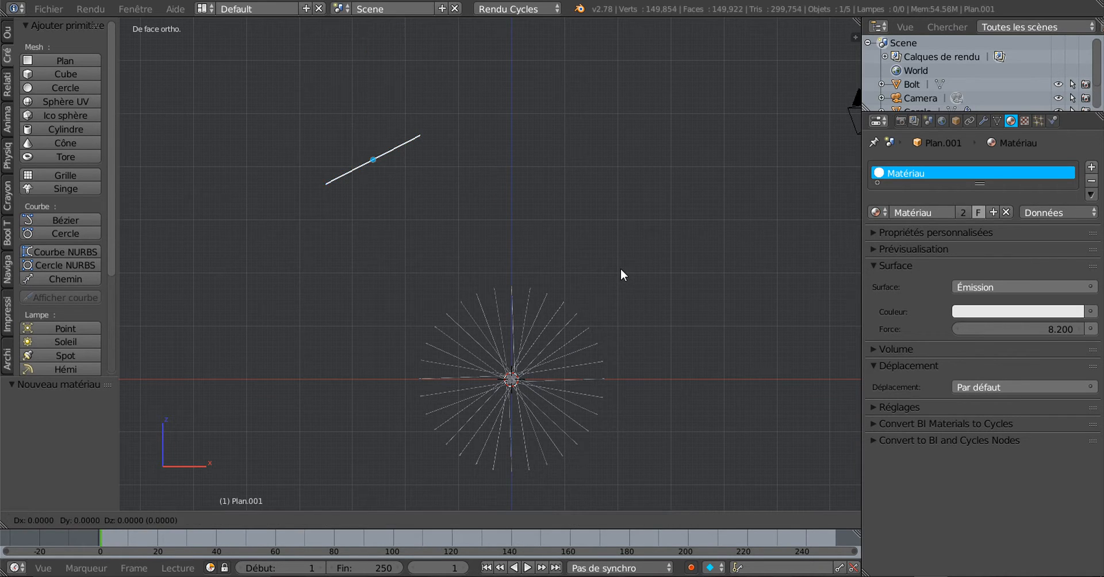
pyautogui.click(190, 271)
pyautogui.press('r')
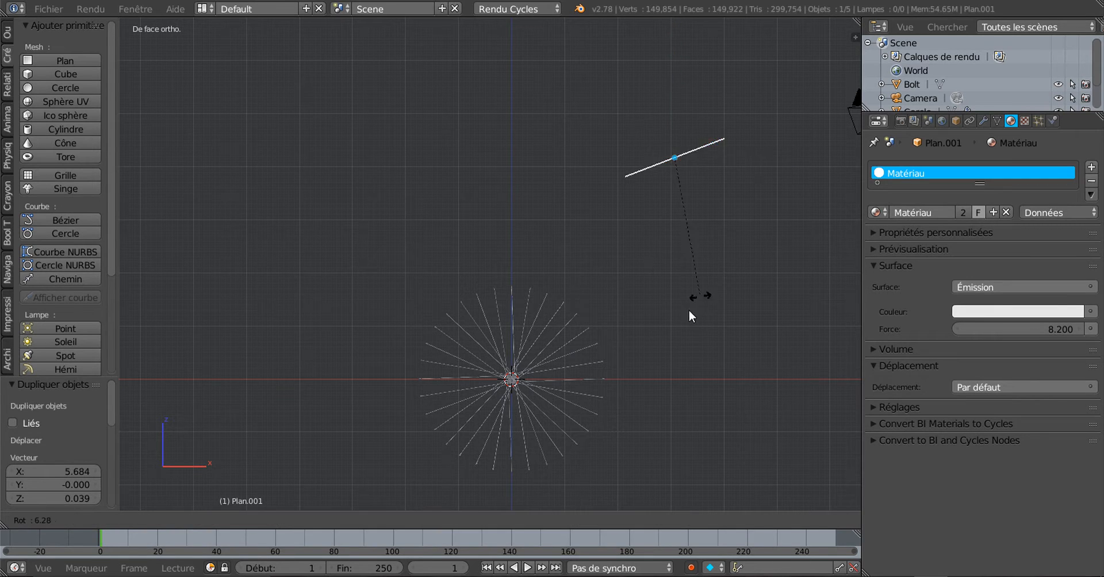
pyautogui.click(505, 340)
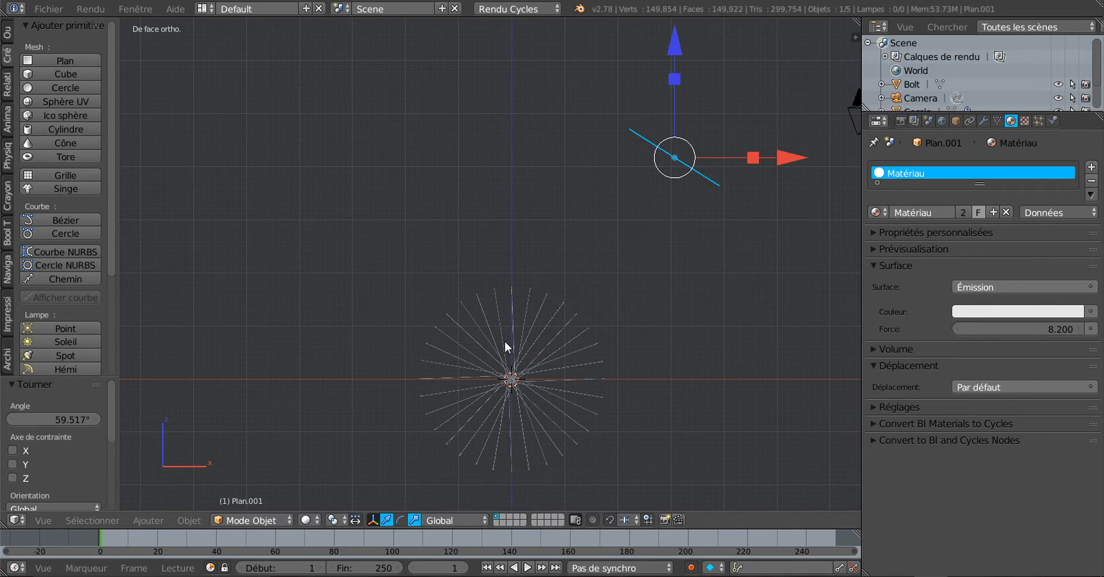
# Step: Duplicate both emissive planes in place and rotate the copies about -93° around Z to surround the wheel
pyautogui.moveTo(547, 266); pyautogui.dragTo(518, 262, button='middle')
pyautogui.keyDown('shift'); pyautogui.rightClick(393, 170); pyautogui.keyUp('shift')
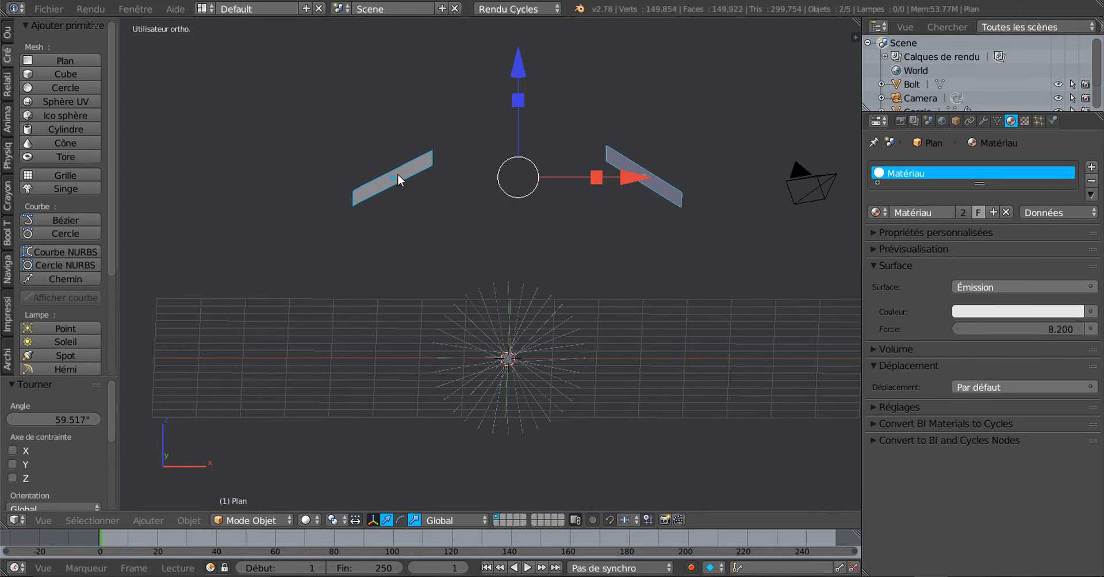
pyautogui.hotkey('shift', 'd')
pyautogui.rightClick(660, 277)
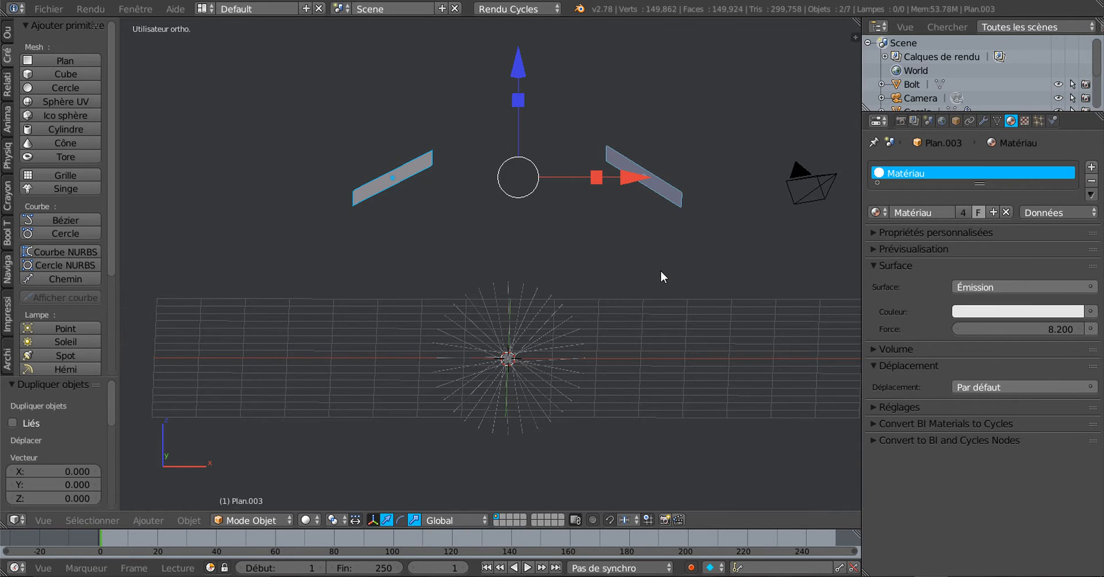
pyautogui.press('r')
pyautogui.press('z')
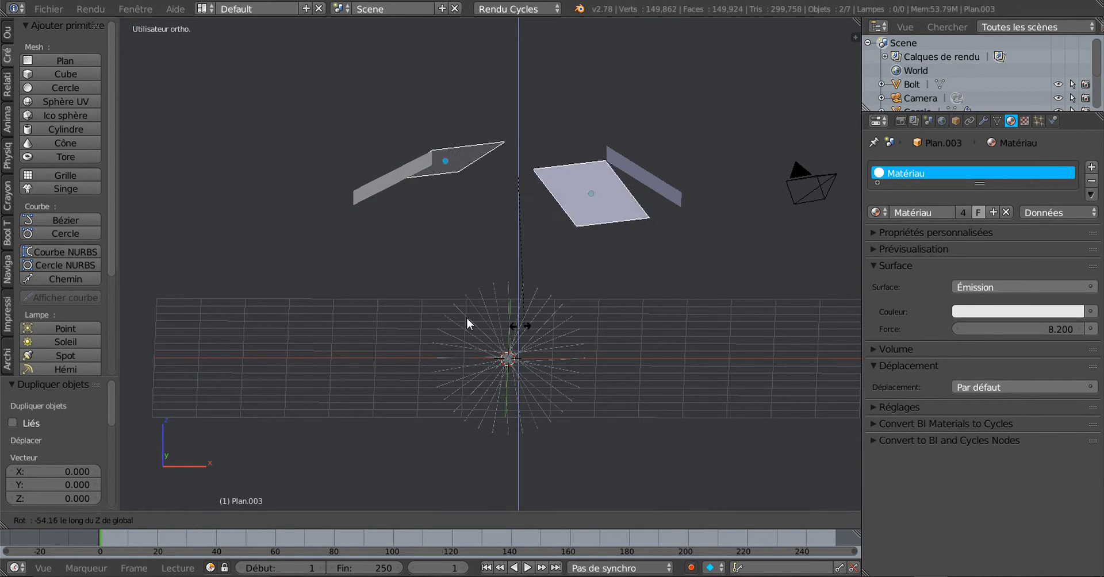
pyautogui.click(418, 311)
pyautogui.moveTo(525, 292); pyautogui.dragTo(574, 313, button='middle')
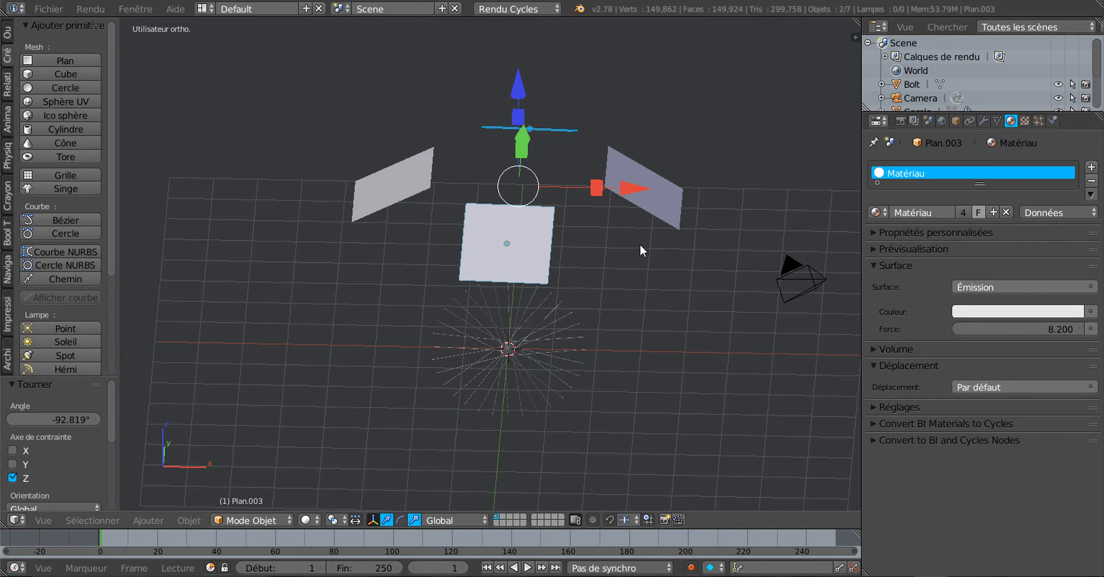
# Step: Select all four emissive planes and raise them together about 3.8 units along Z
pyautogui.keyDown('shift'); pyautogui.rightClick(652, 199); pyautogui.keyUp('shift')
pyautogui.keyDown('shift'); pyautogui.rightClick(401, 188); pyautogui.keyUp('shift')
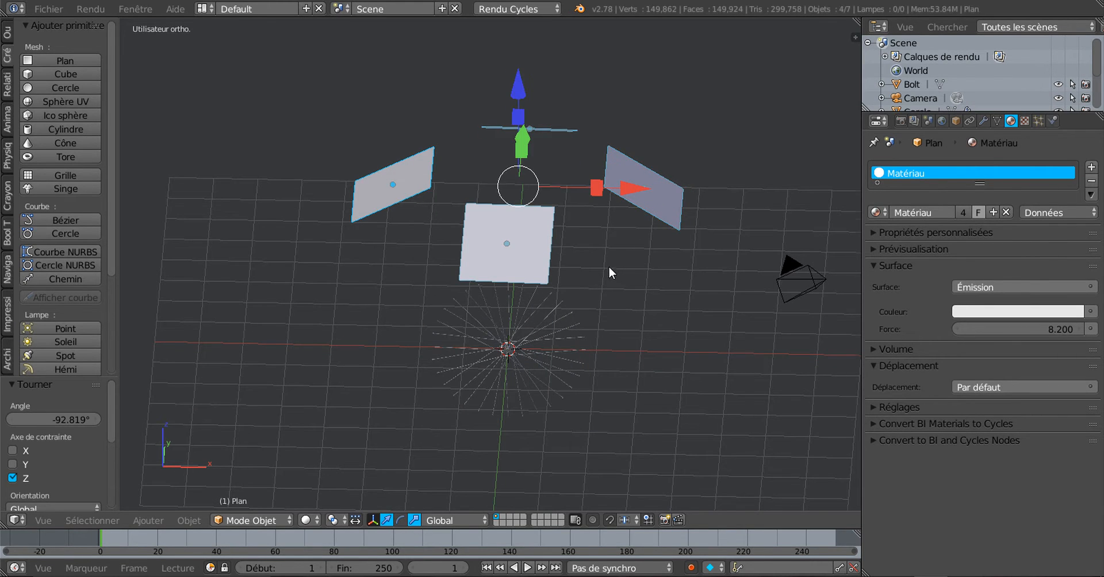
pyautogui.moveTo(609, 267); pyautogui.dragTo(610, 239, button='middle')
pyautogui.moveTo(514, 83); pyautogui.dragTo(527, 453)
pyautogui.scroll(-1, 519, 476)
pyautogui.moveTo(528, 455); pyautogui.dragTo(601, 438, button='middle')
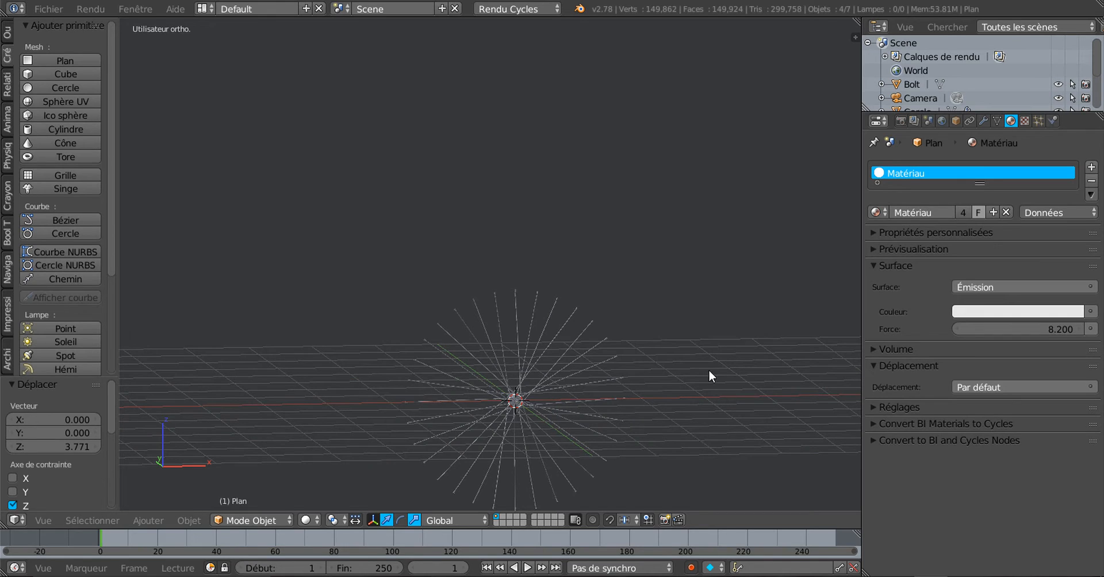
pyautogui.moveTo(690, 344); pyautogui.dragTo(520, 398, button='middle')
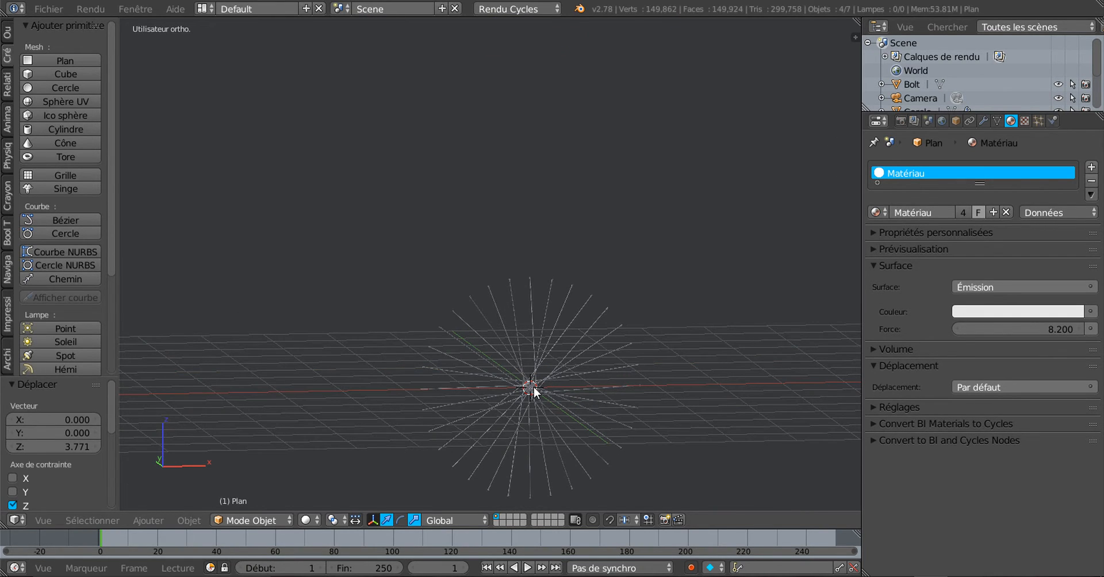
# Step: Examine the hub and spokes from the front and at an angle, ending with the spokes object selected
pyautogui.rightClick(533, 387)
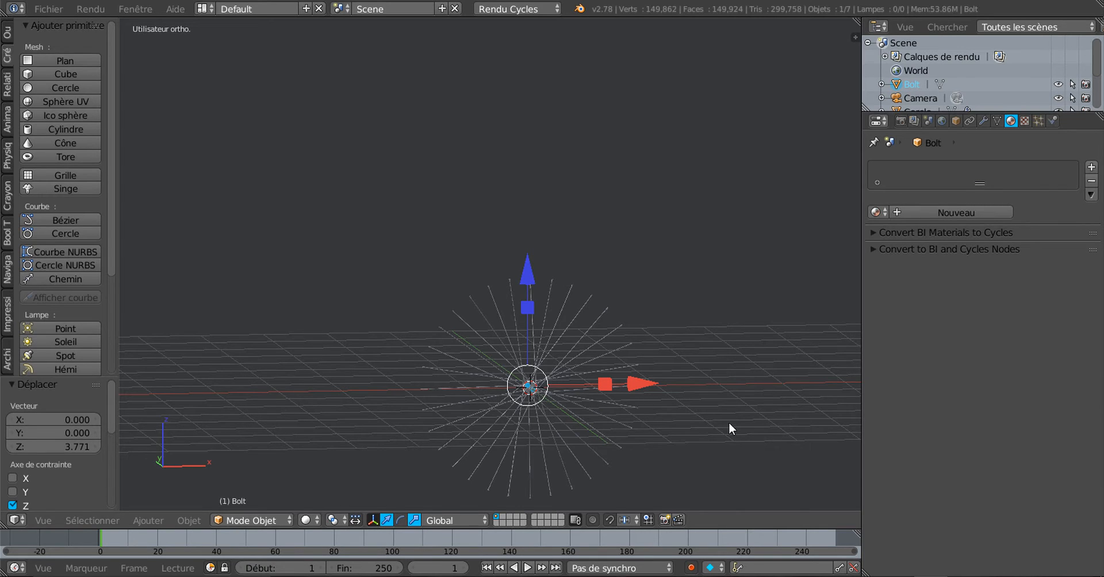
pyautogui.press('KP_1')
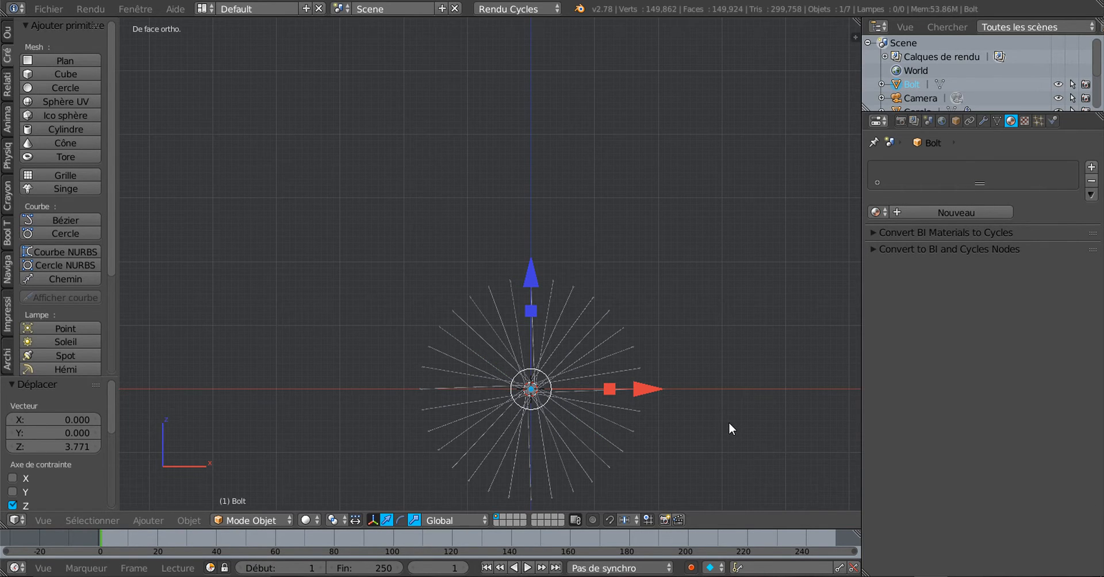
pyautogui.scroll(-2, 728, 423)
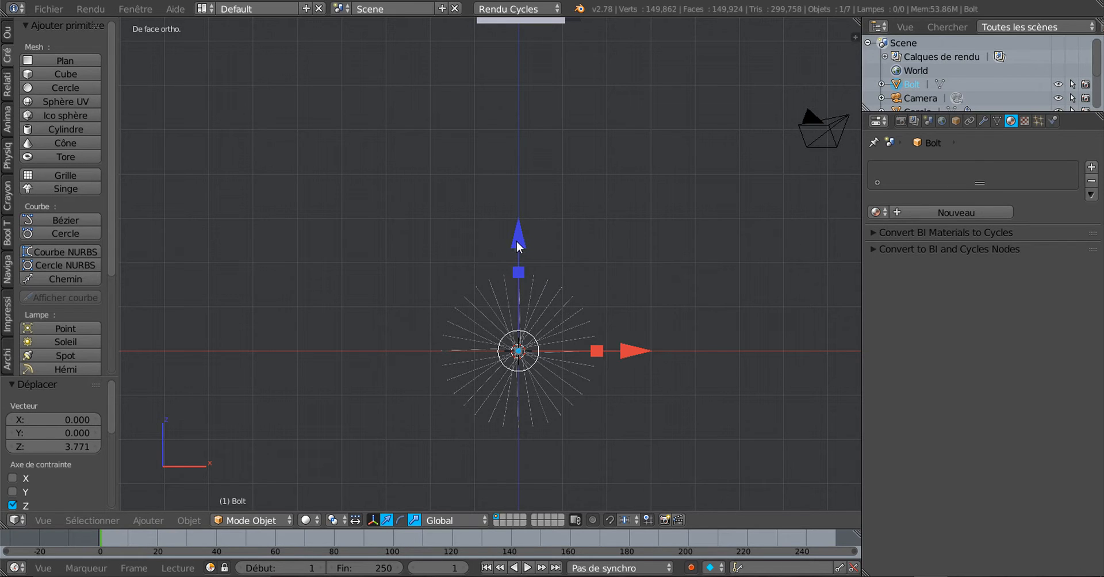
pyautogui.moveTo(533, 344); pyautogui.dragTo(537, 237, button='middle')
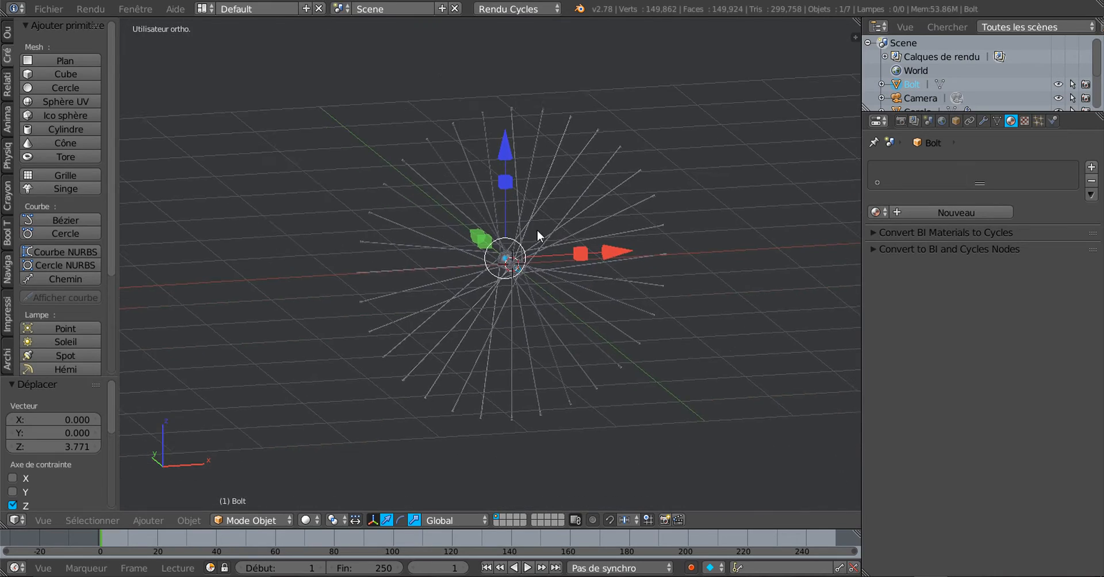
pyautogui.scroll(5, 530, 251)
pyautogui.rightClick(604, 267)
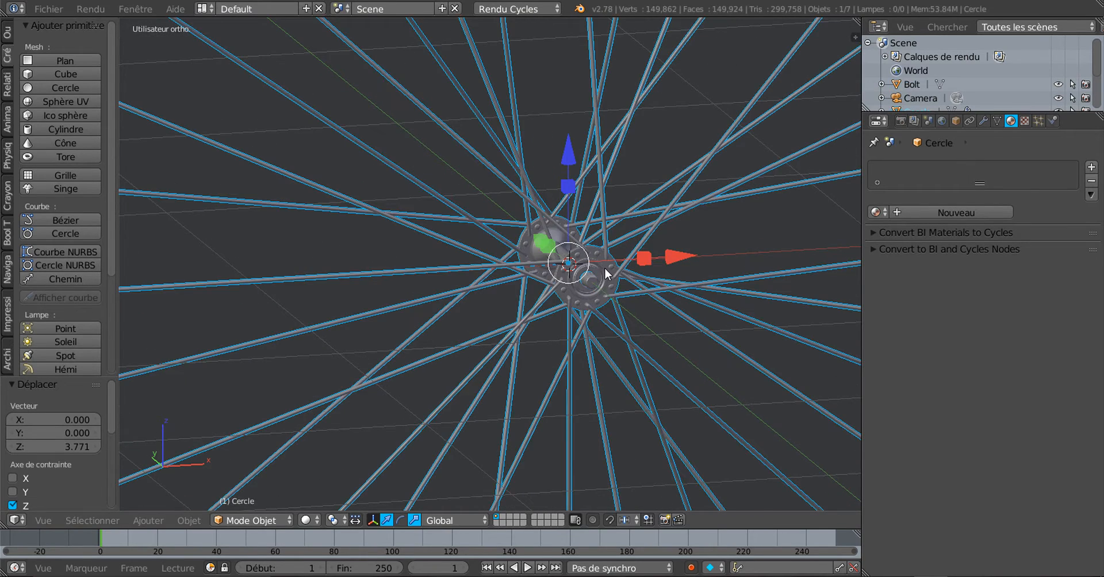
pyautogui.scroll(-7, 639, 274)
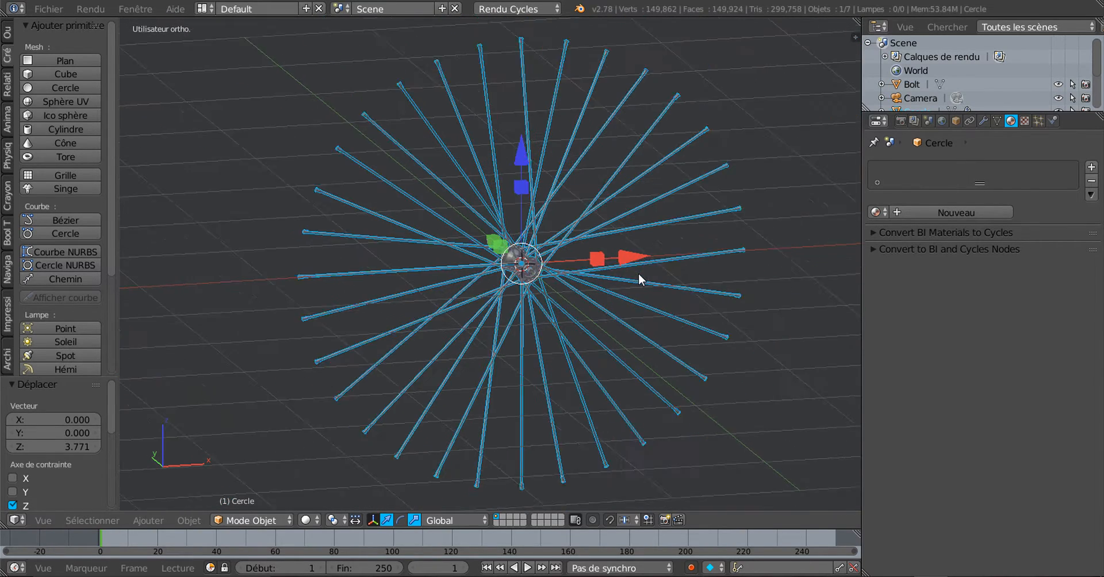
pyautogui.moveTo(407, 398); pyautogui.dragTo(429, 377, button='middle')
pyautogui.press('Tab')
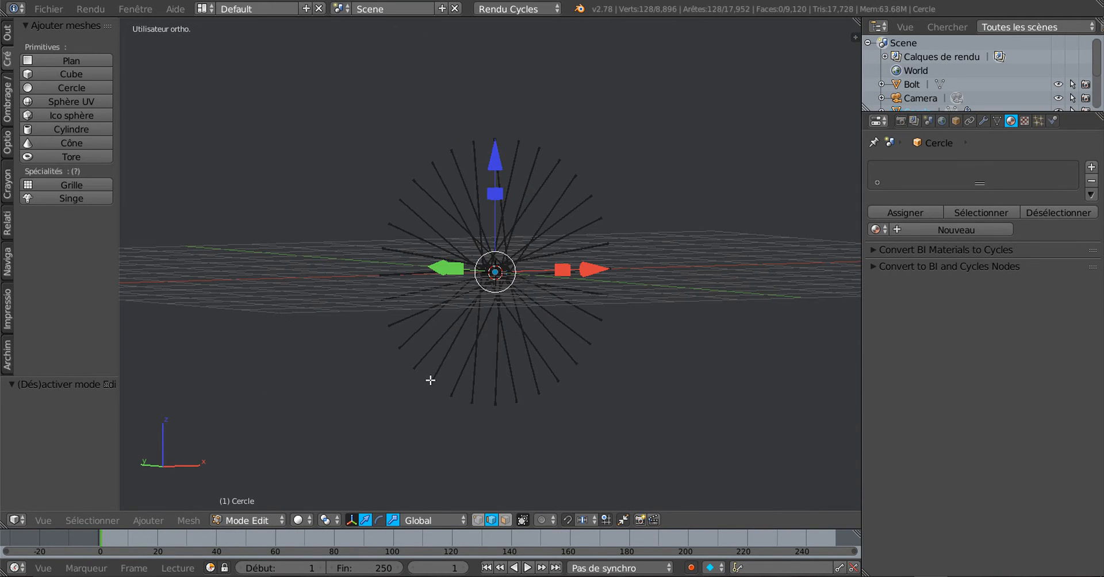
pyautogui.press('Tab')
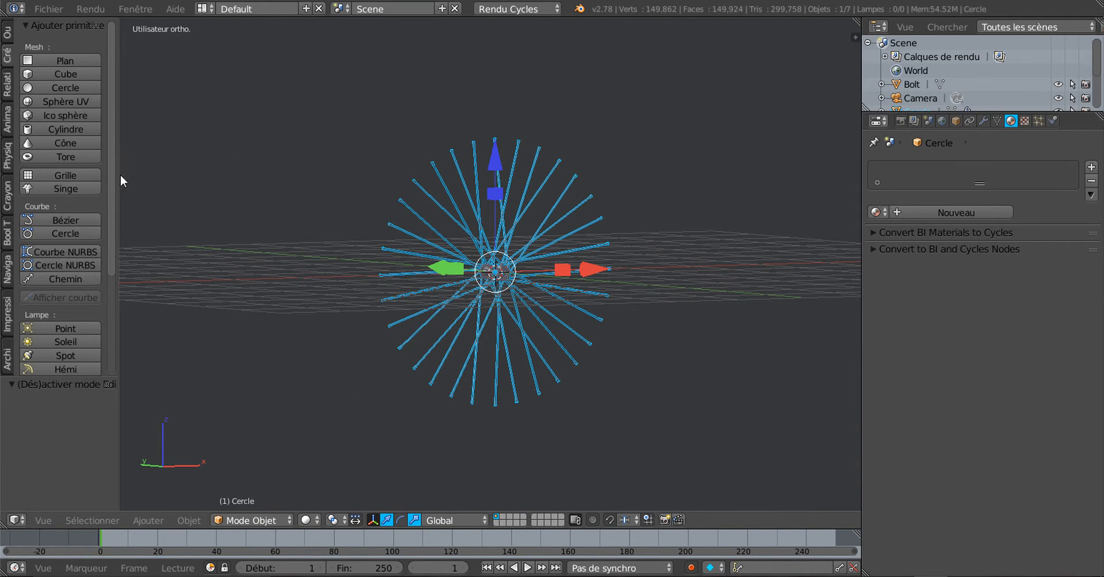
# Step: Add a plane with radius 1, lower it along Z beneath the wheel and scale it up about 6.6 times
pyautogui.click(50, 60)
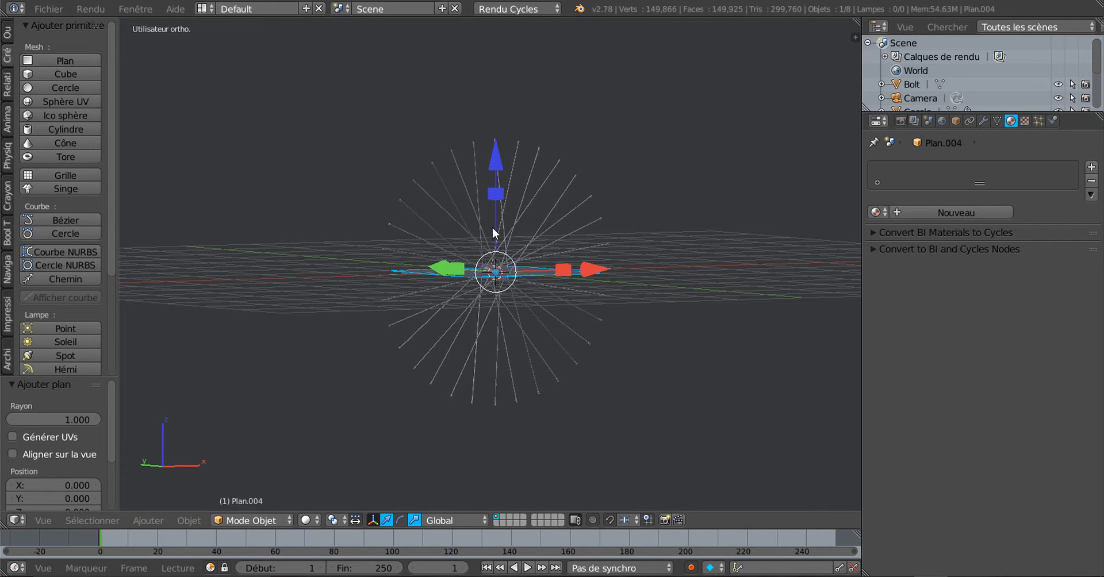
pyautogui.moveTo(501, 180); pyautogui.dragTo(519, 302)
pyautogui.press('s')
pyautogui.click(754, 323)
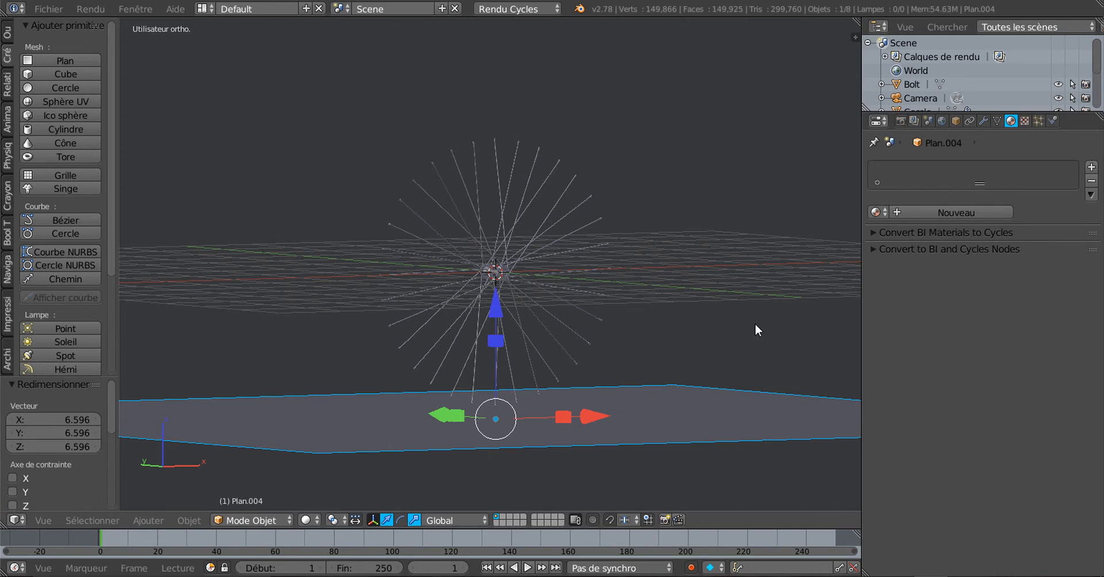
# Step: Create a new diffuse material for the large floor plane and colour it pale orange
pyautogui.moveTo(698, 371)
pyautogui.mouseDown(button='middle')
pyautogui.moveTo(663, 382)
pyautogui.moveTo(700, 361)
pyautogui.mouseUp(button='middle')
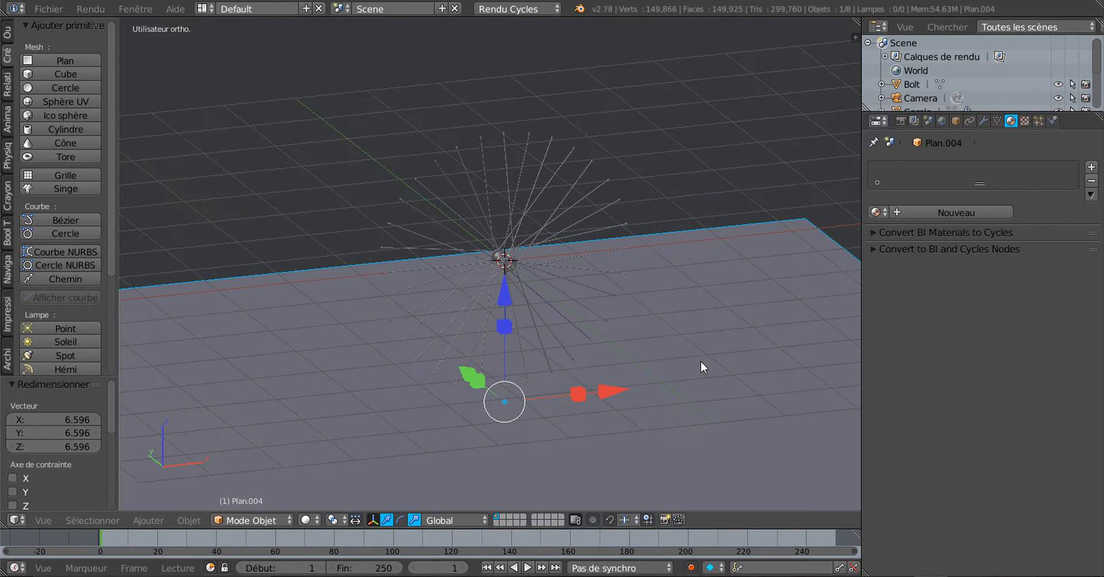
pyautogui.click(951, 214)
pyautogui.click(989, 312)
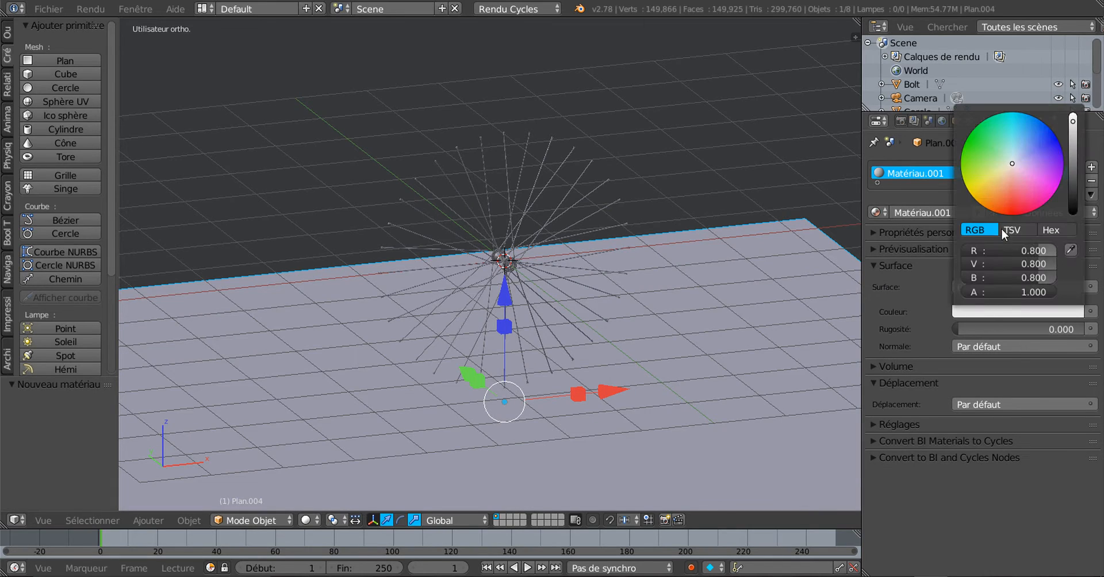
pyautogui.click(1001, 178)
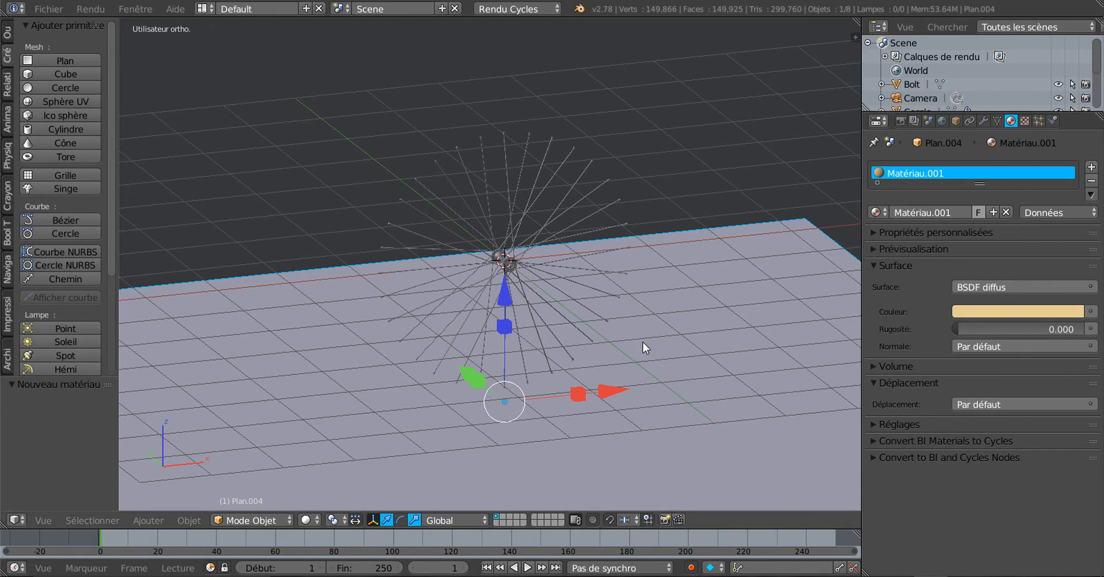
# Step: Shift the floor plane's diffuse colour to a paler peach with RGB 0.800, 0.599, 0.449
pyautogui.moveTo(627, 358)
pyautogui.mouseDown(button='middle')
pyautogui.moveTo(678, 353)
pyautogui.moveTo(623, 362)
pyautogui.mouseUp(button='middle')
pyautogui.scroll(3, 526, 375)
pyautogui.moveTo(525, 374); pyautogui.dragTo(654, 355, button='middle')
pyautogui.scroll(2, 655, 354)
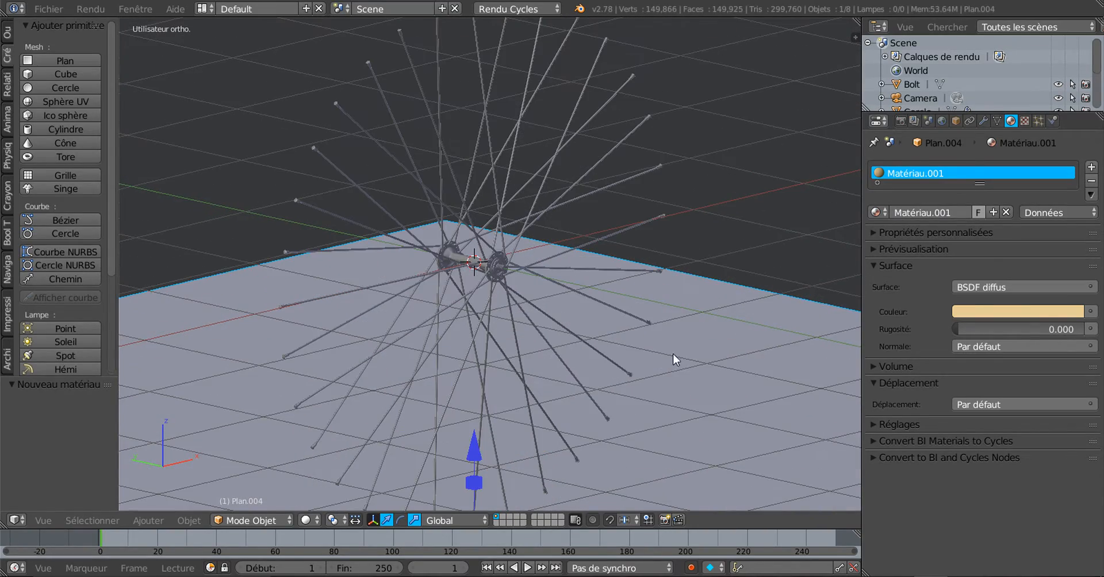
pyautogui.click(1000, 312)
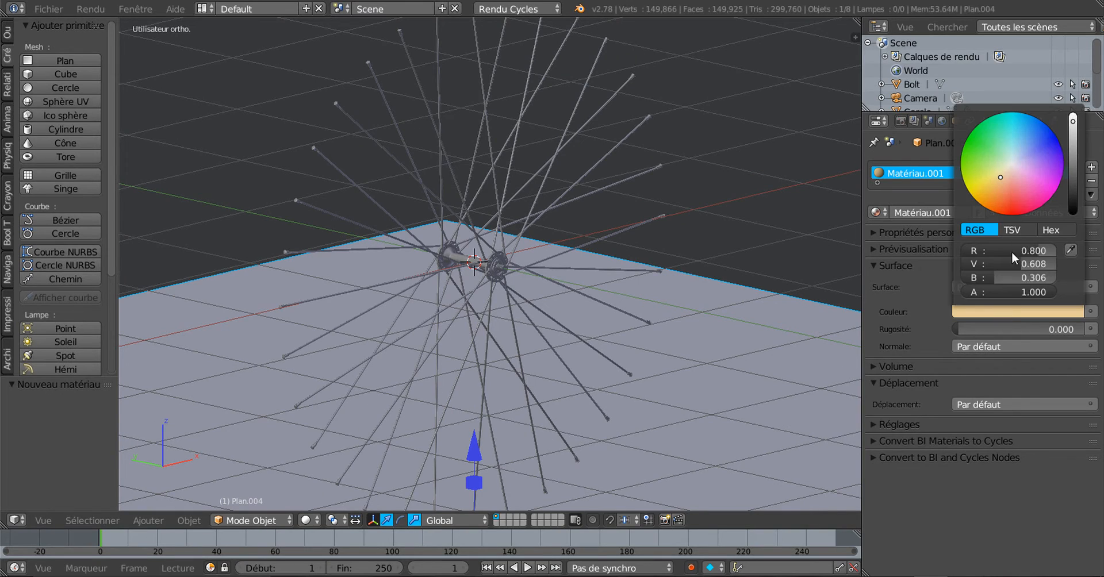
pyautogui.click(1006, 173)
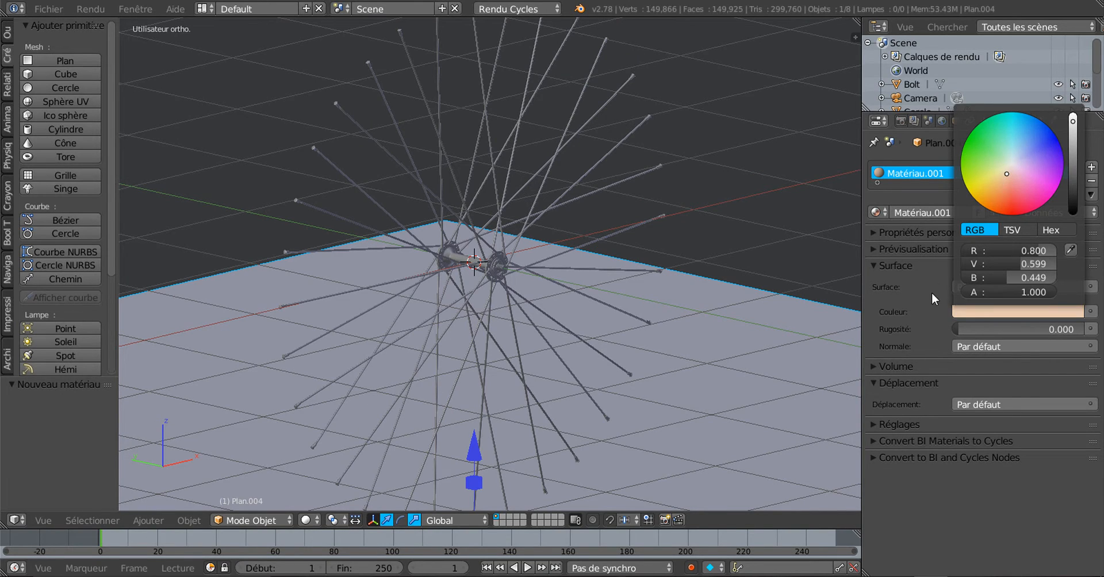
# Step: Enable nodes for the world surface and use a sky texture (Texture du ciel) as the background colour
pyautogui.click(942, 120)
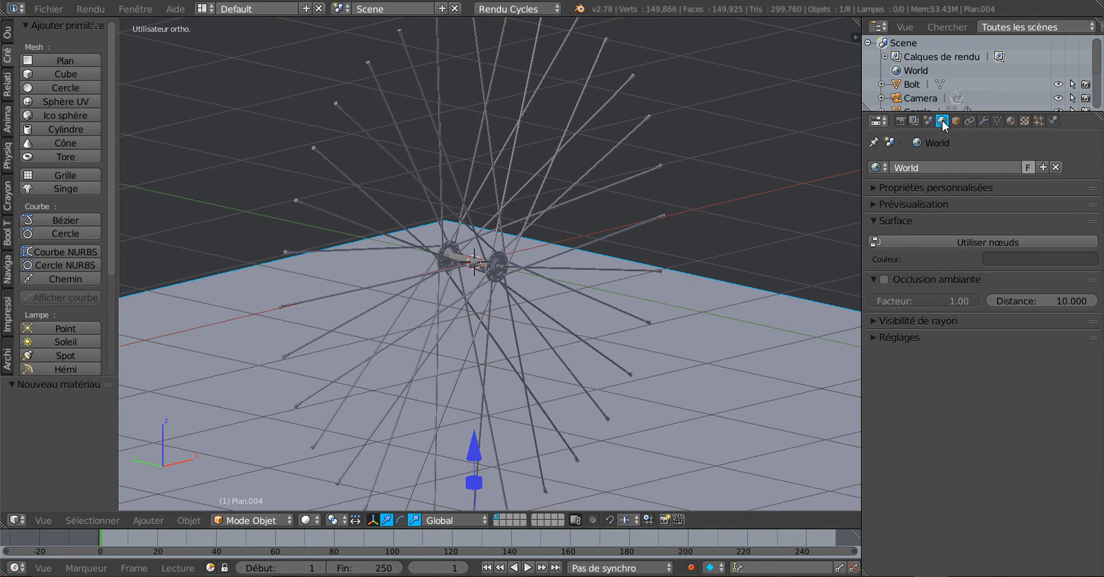
pyautogui.click(989, 242)
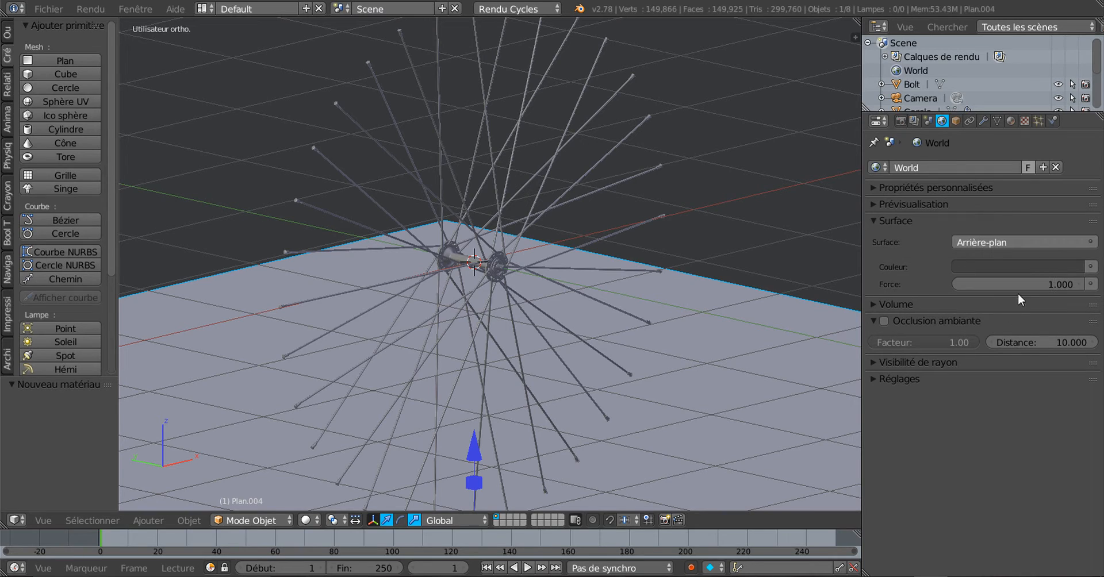
pyautogui.click(1090, 266)
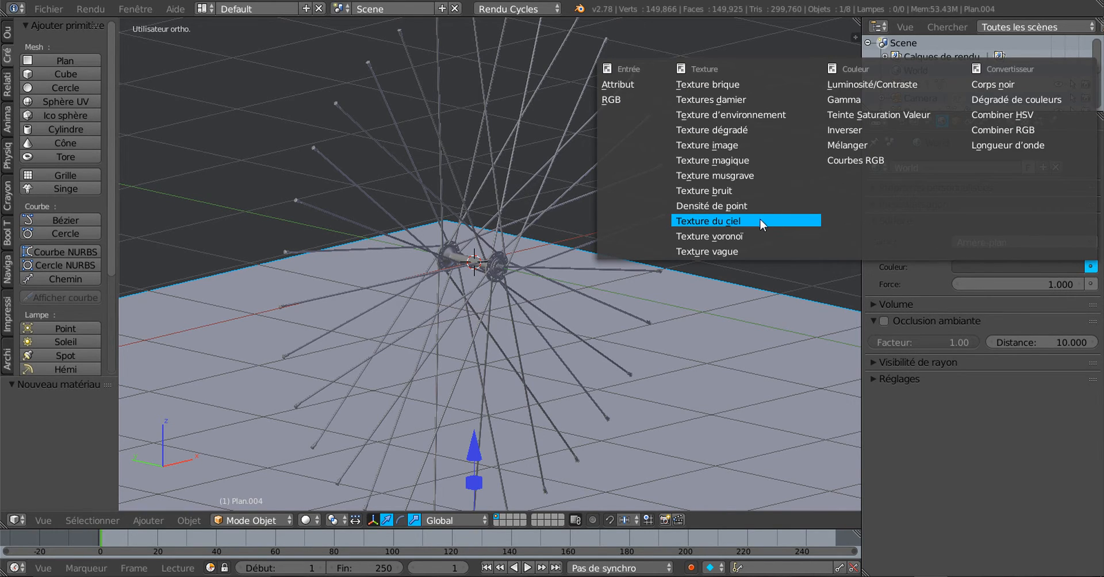
pyautogui.click(737, 222)
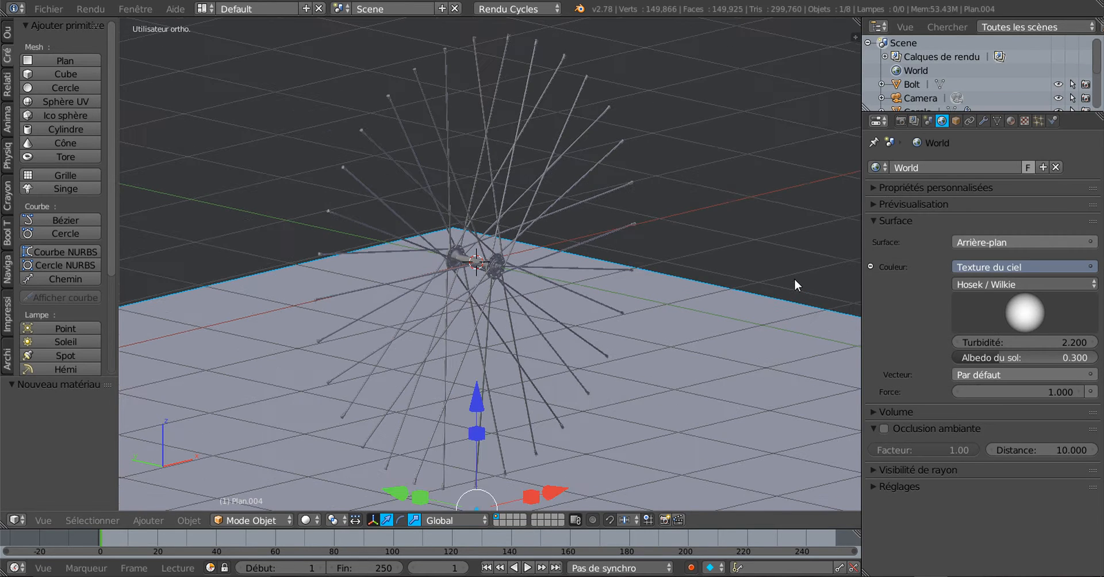
# Step: Switch the viewport to rendered shading and set the Cycles render device to CPU
pyautogui.moveTo(753, 294); pyautogui.dragTo(658, 325, button='middle')
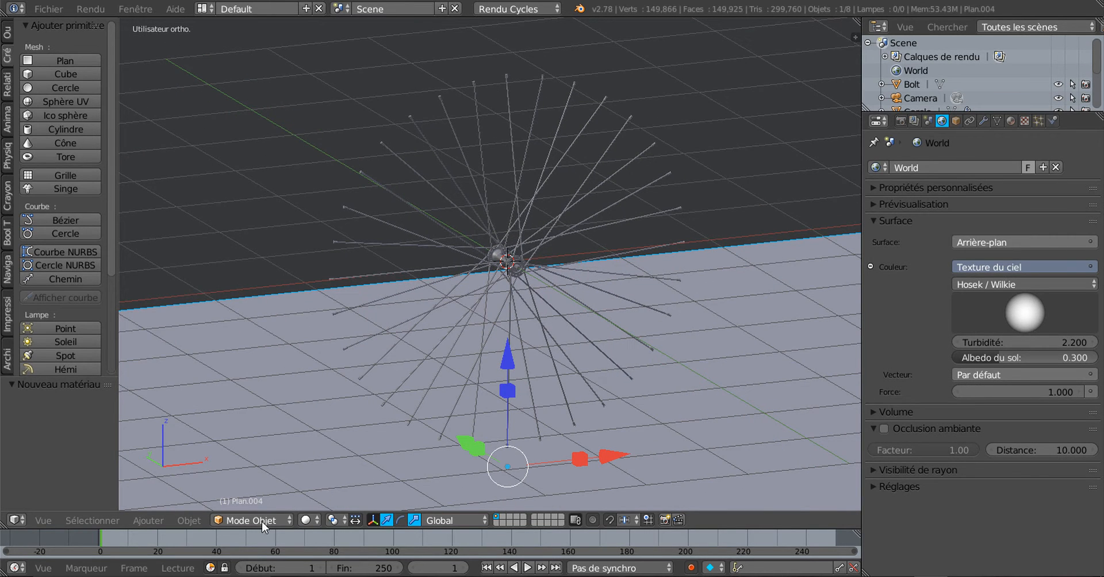
pyautogui.click(303, 520)
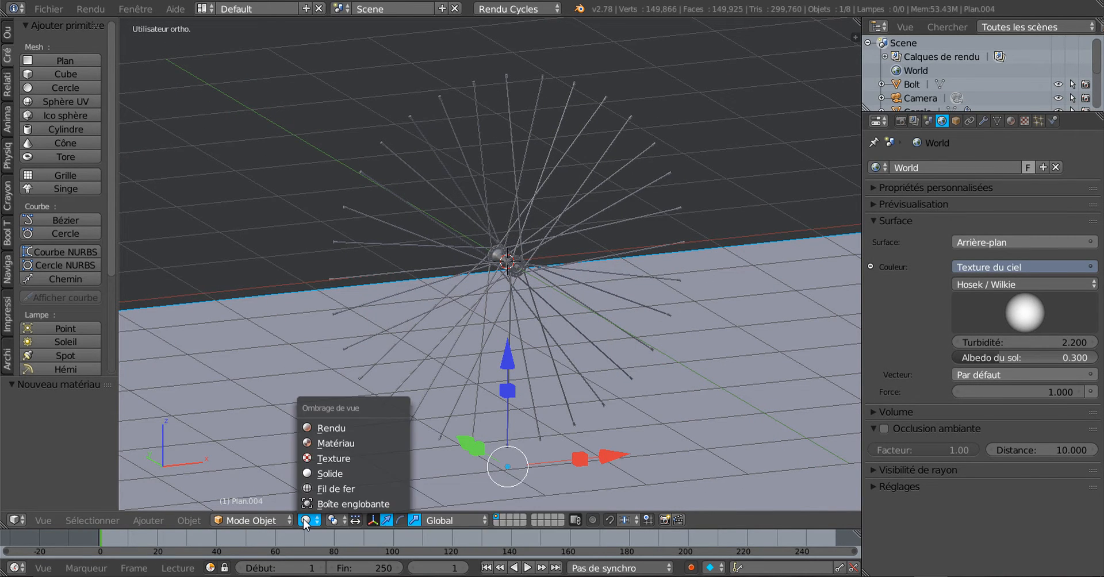
pyautogui.click(322, 428)
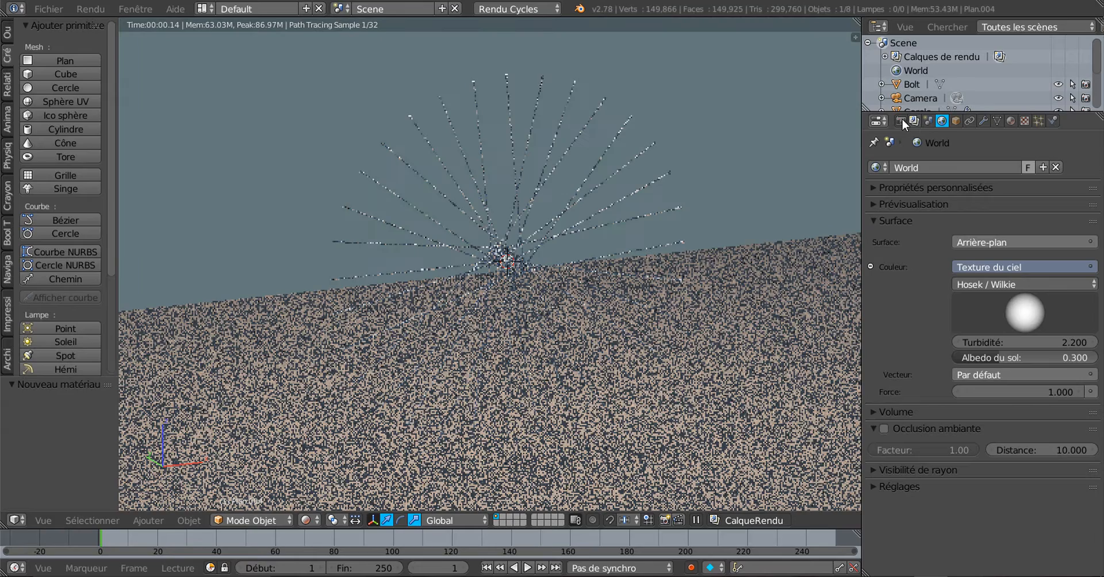
pyautogui.click(901, 120)
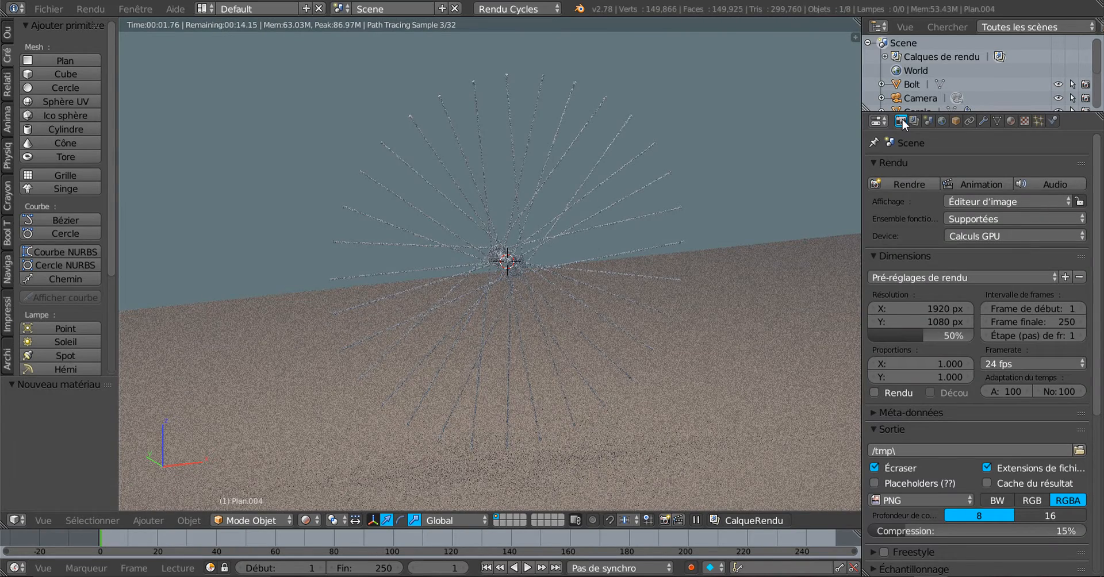
pyautogui.click(999, 236)
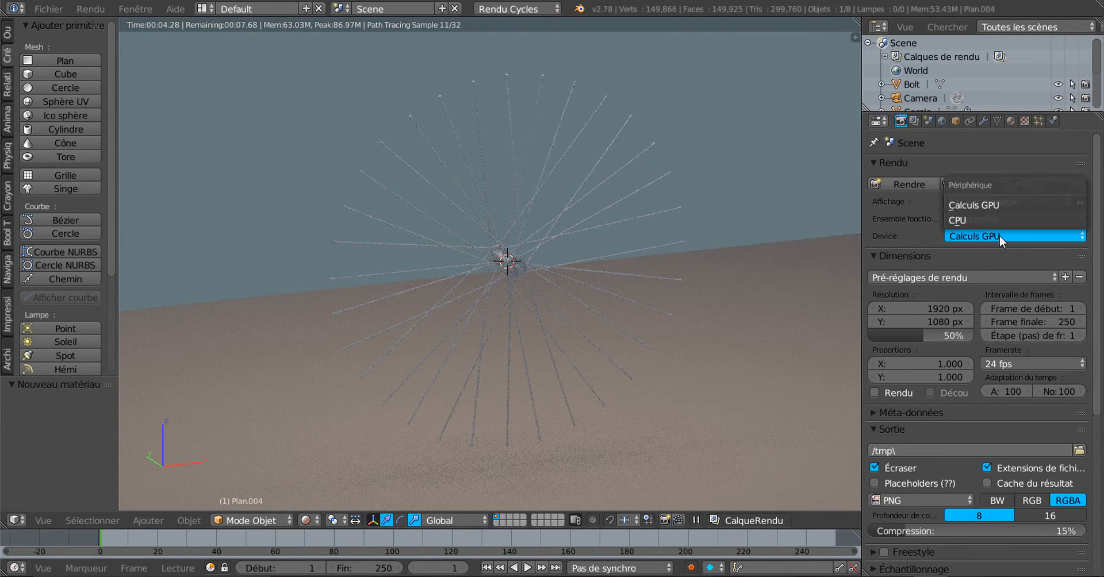
pyautogui.click(957, 221)
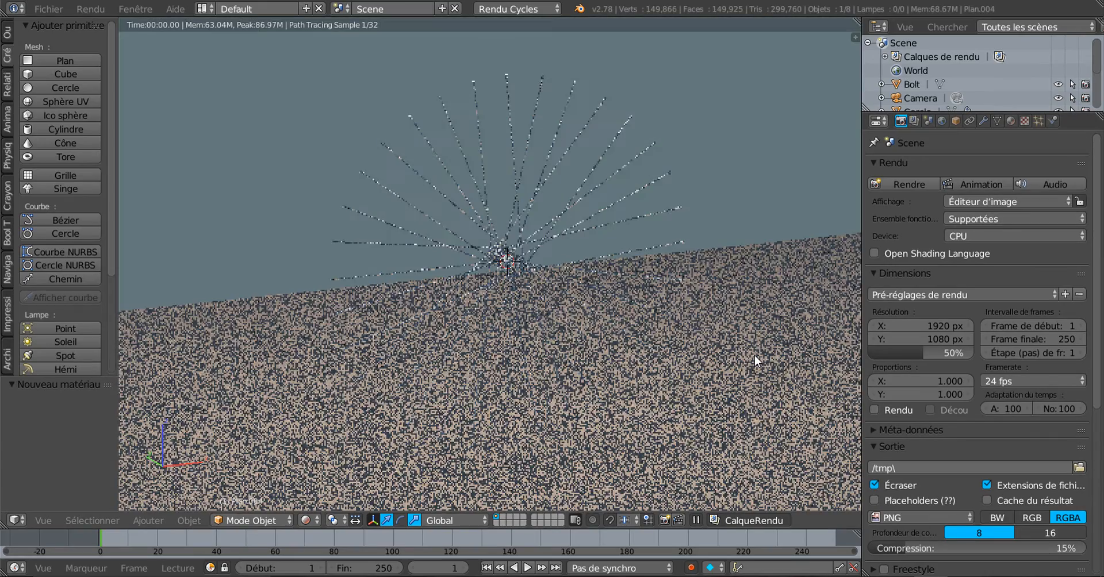
# Step: Set the world background strength to 0.700
pyautogui.moveTo(754, 355)
pyautogui.mouseDown(button='middle')
pyautogui.moveTo(909, 336)
pyautogui.moveTo(733, 377)
pyautogui.moveTo(738, 364)
pyautogui.mouseUp(button='middle')
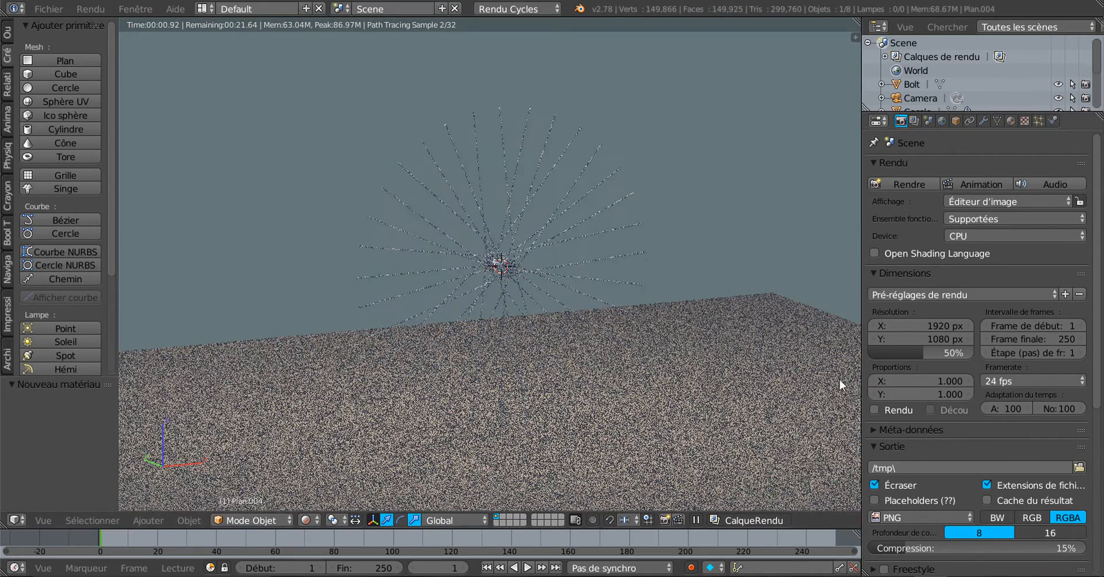
pyautogui.moveTo(839, 384); pyautogui.dragTo(708, 355, button='middle')
pyautogui.scroll(2, 685, 376)
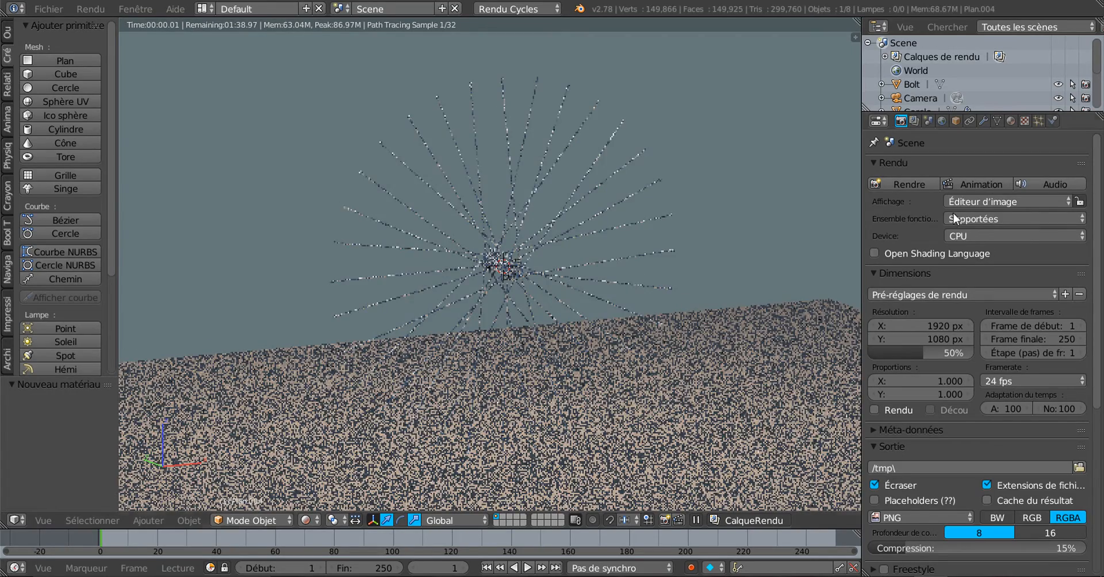
pyautogui.click(942, 120)
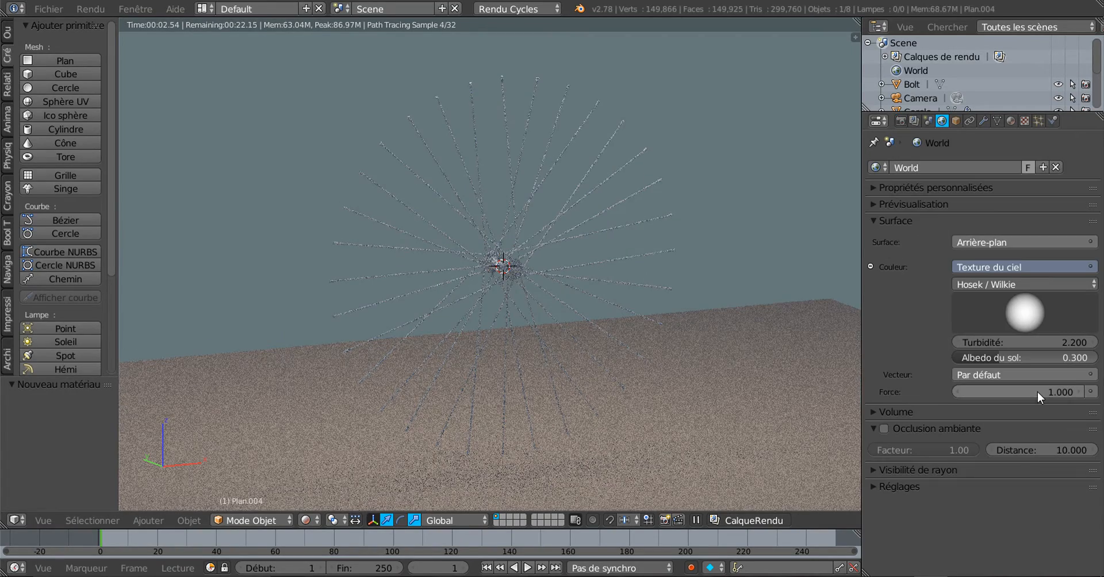
pyautogui.moveTo(957, 393); pyautogui.dragTo(927, 394)
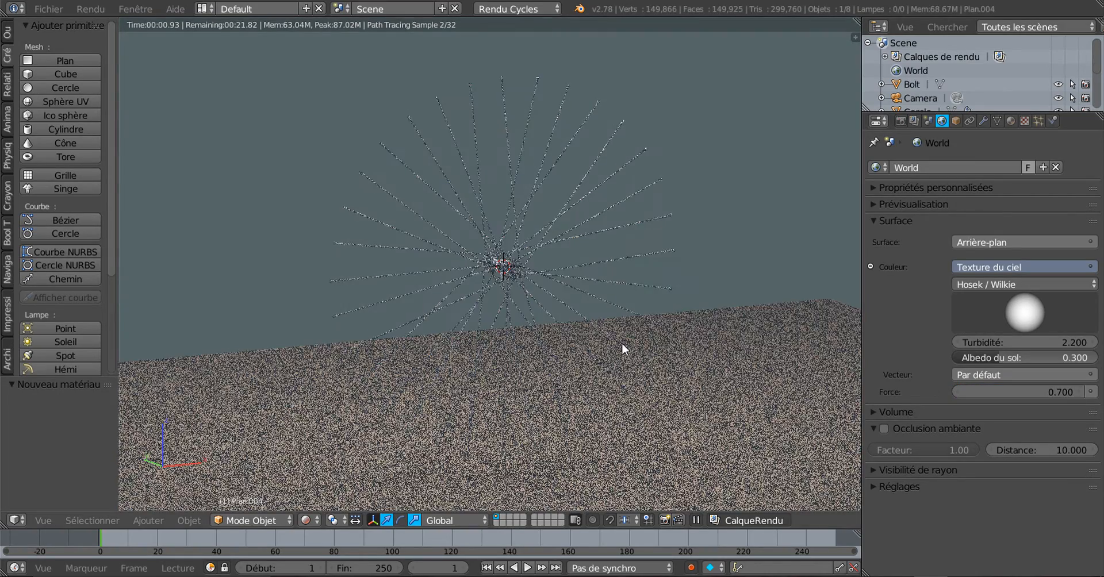
# Step: Check the hub and spokes close up in the rendered preview and return the viewport to Texture shading
pyautogui.scroll(5, 622, 343)
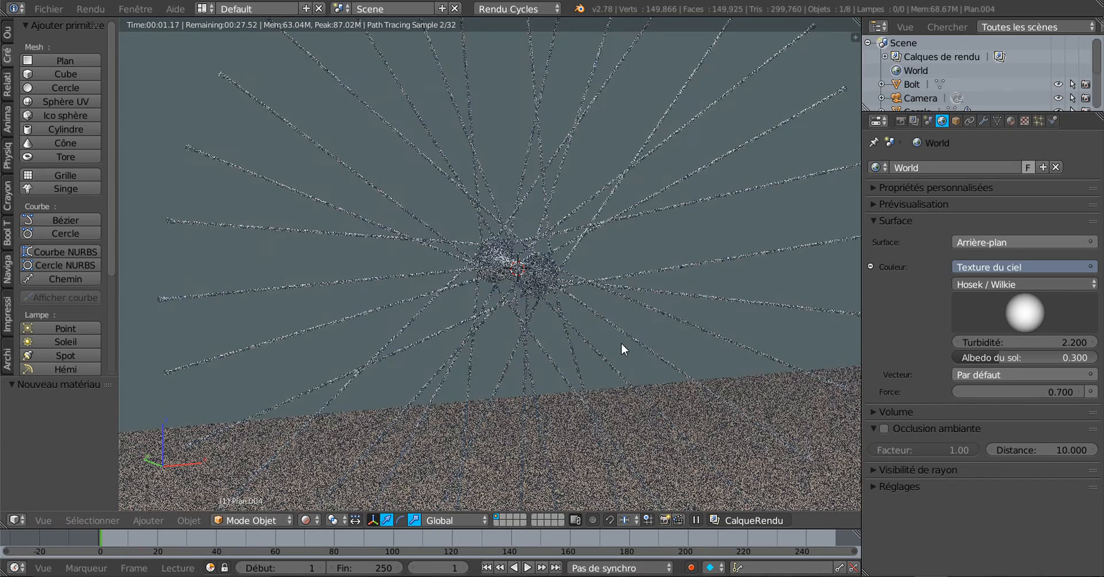
pyautogui.scroll(3, 621, 348)
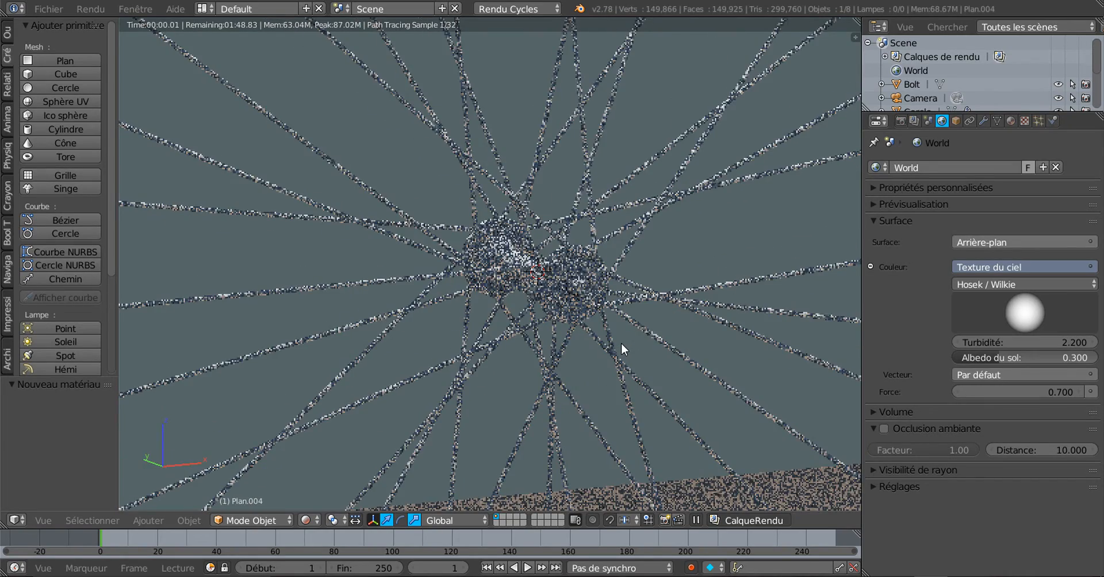
pyautogui.scroll(-2, 621, 342)
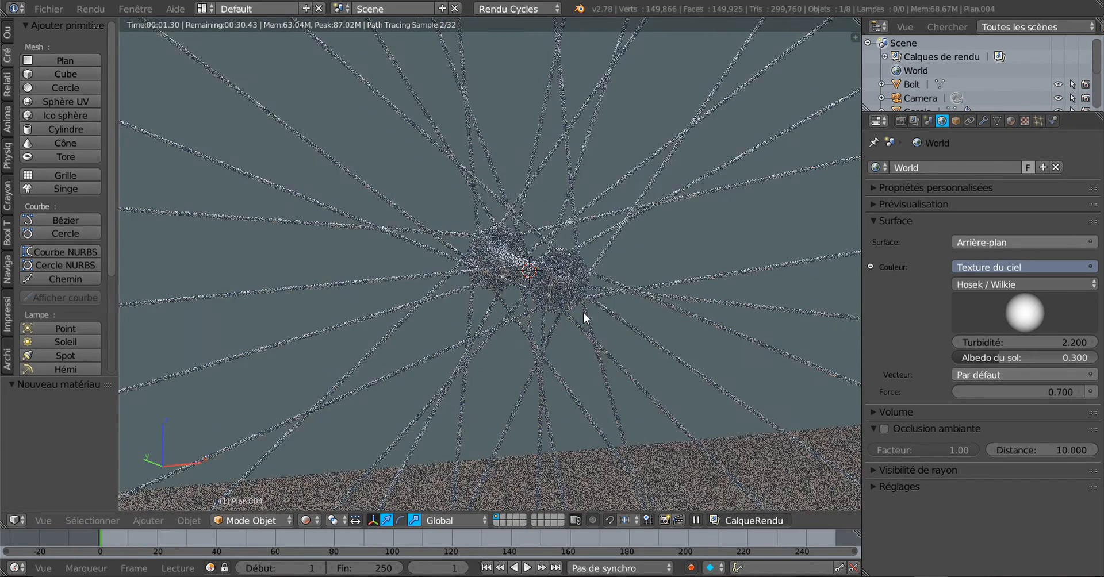
pyautogui.click(310, 523)
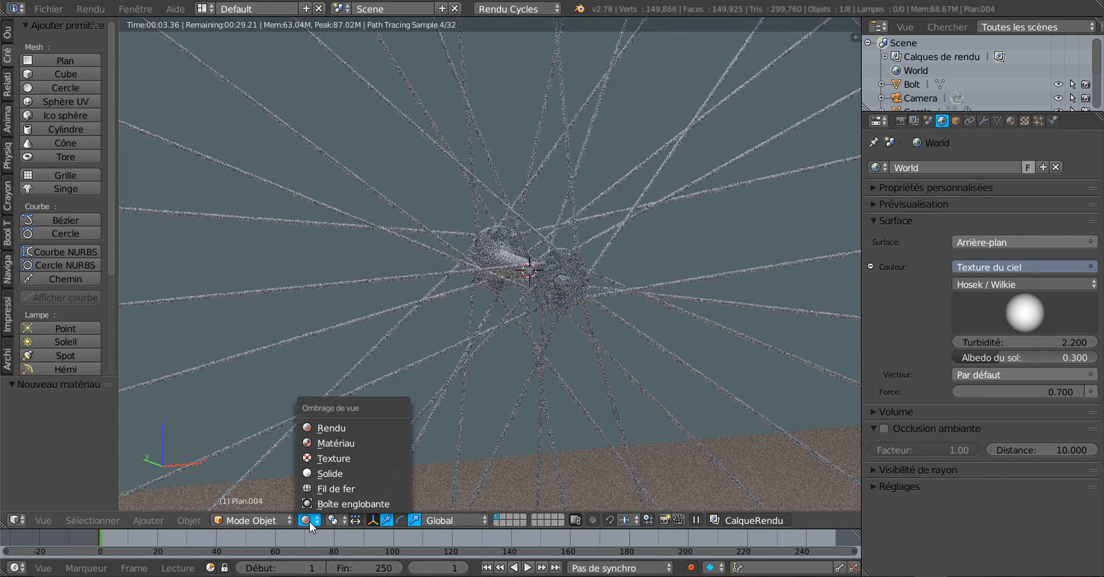
pyautogui.click(331, 458)
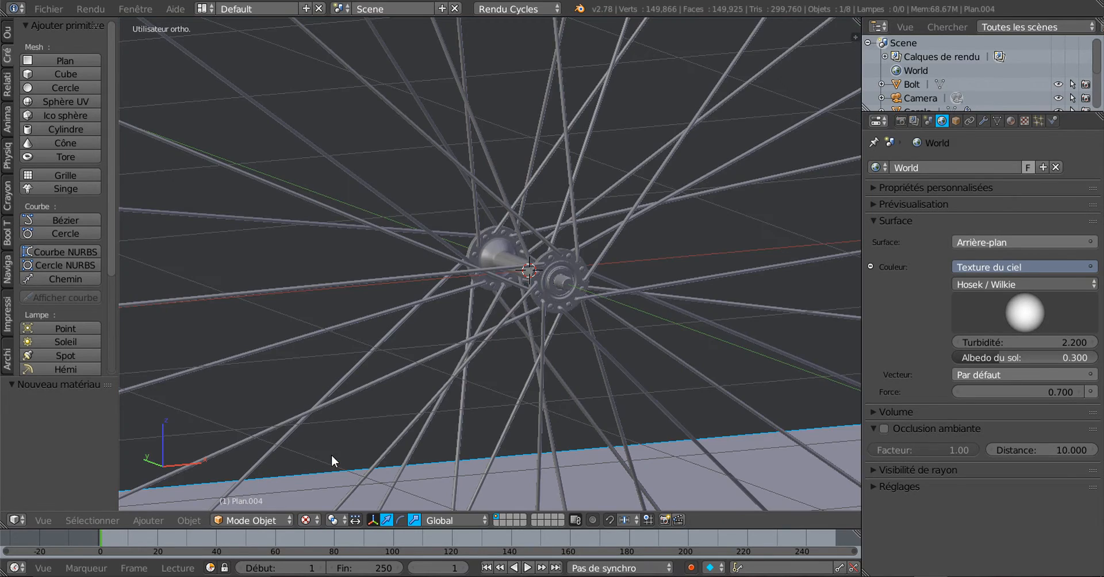
# Step: Give the spokes object a new material with a glossy shader (BSDF brillant) and the Dure distribution
pyautogui.rightClick(541, 263)
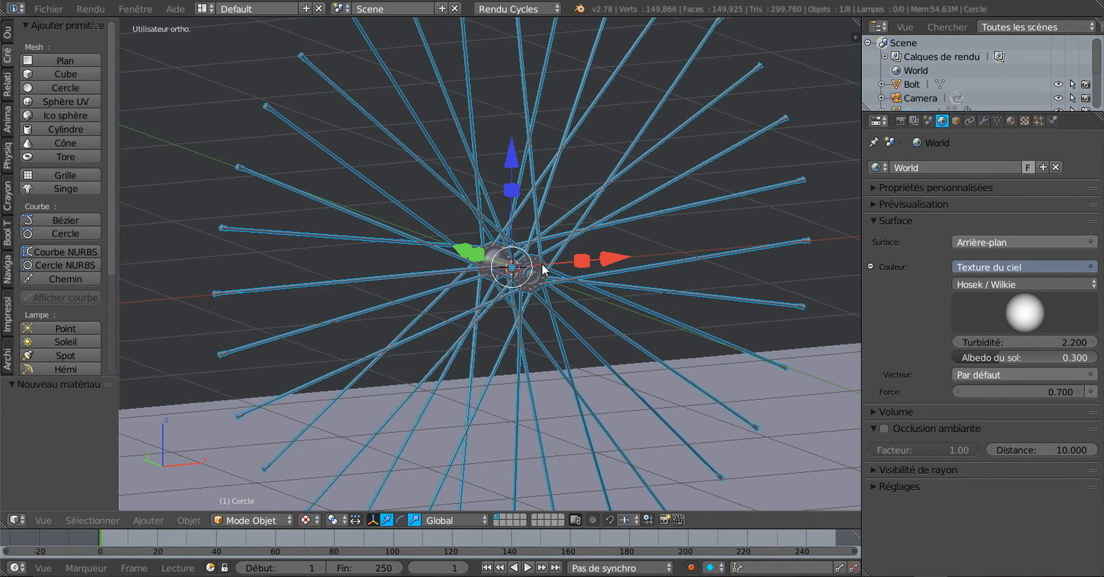
pyautogui.moveTo(541, 263); pyautogui.dragTo(708, 330, button='middle')
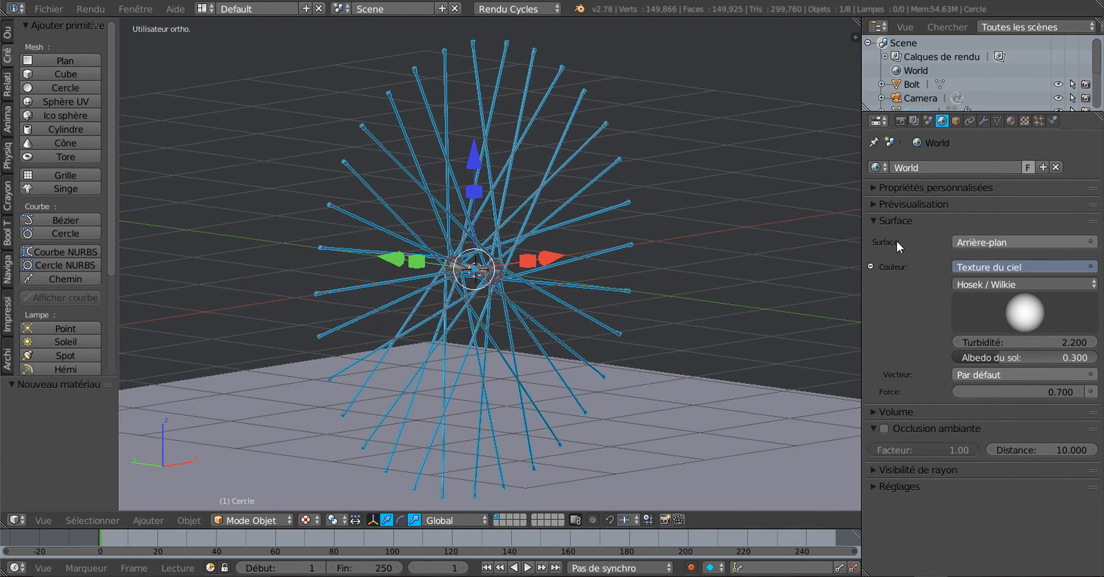
pyautogui.click(1010, 121)
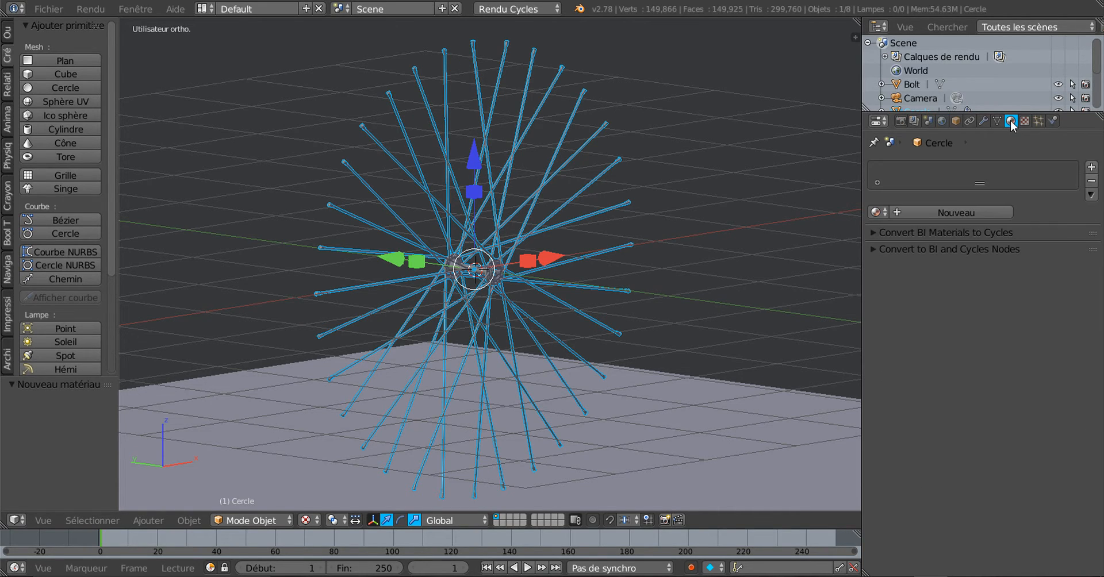
pyautogui.click(966, 211)
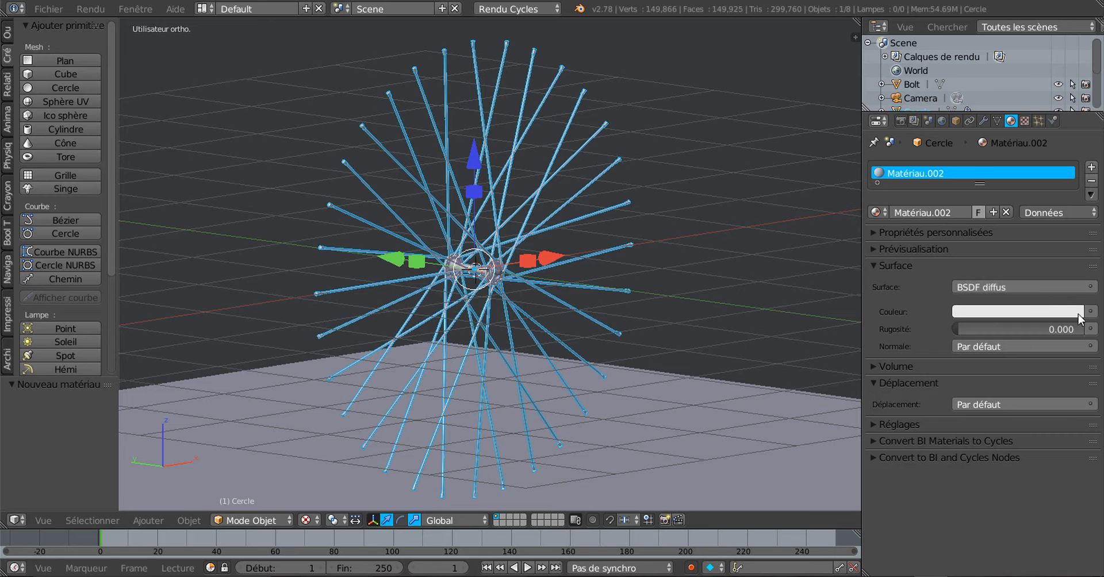
pyautogui.click(1033, 288)
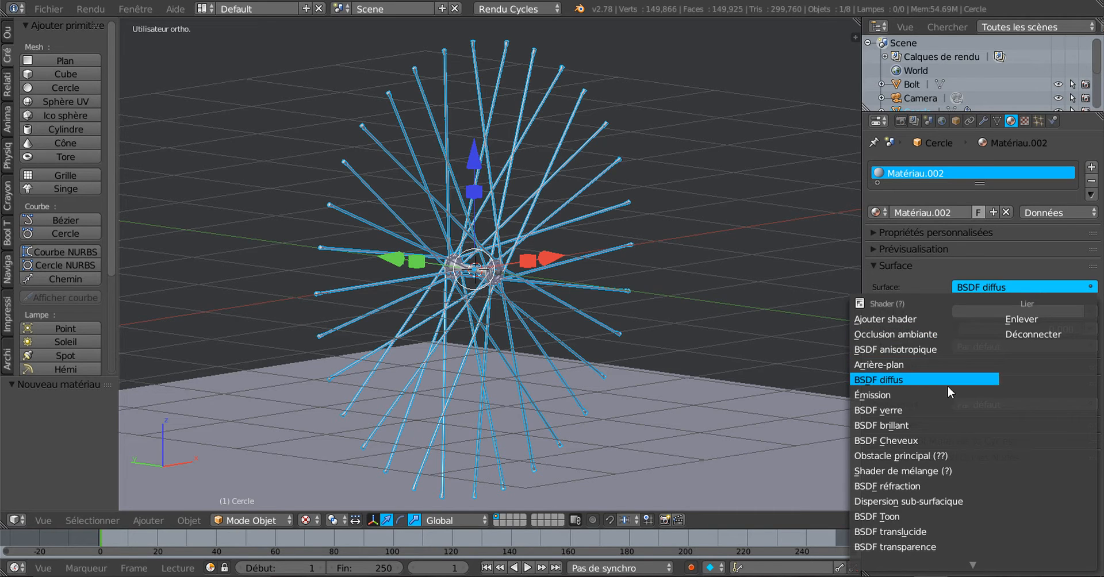
pyautogui.click(930, 423)
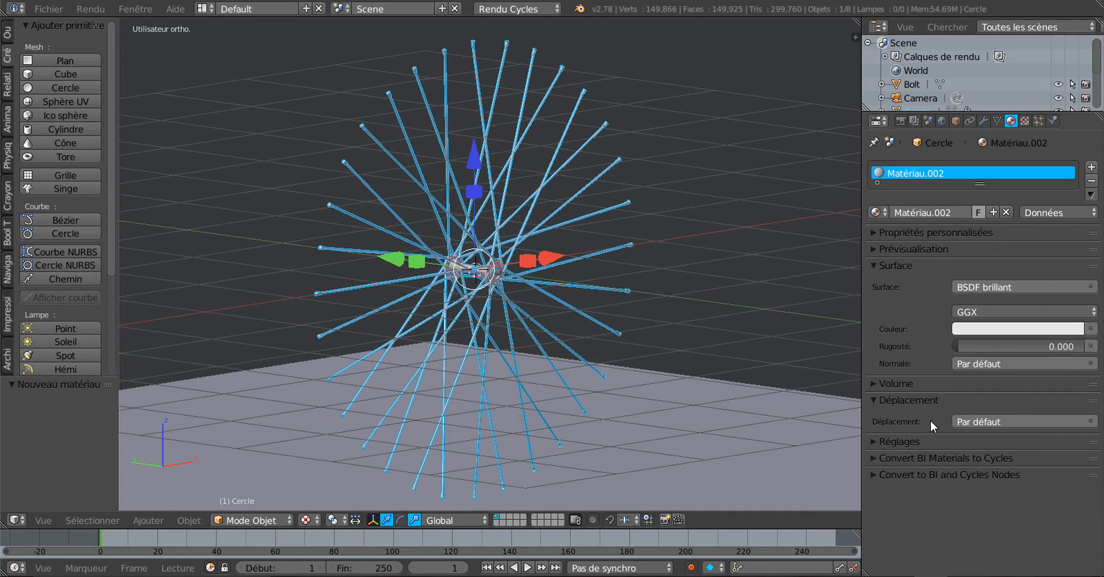
pyautogui.click(992, 311)
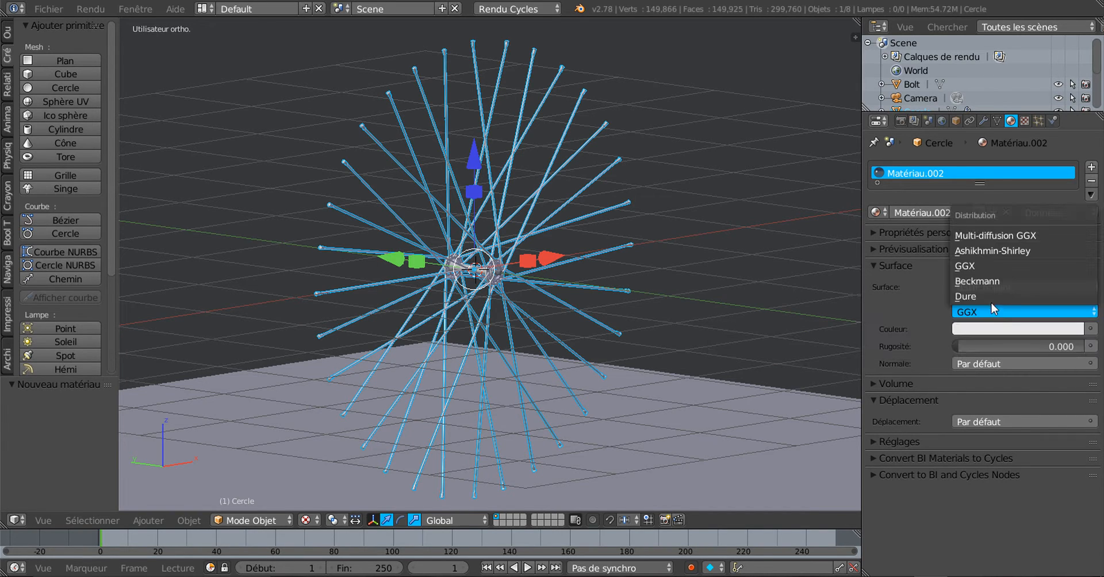
pyautogui.click(988, 296)
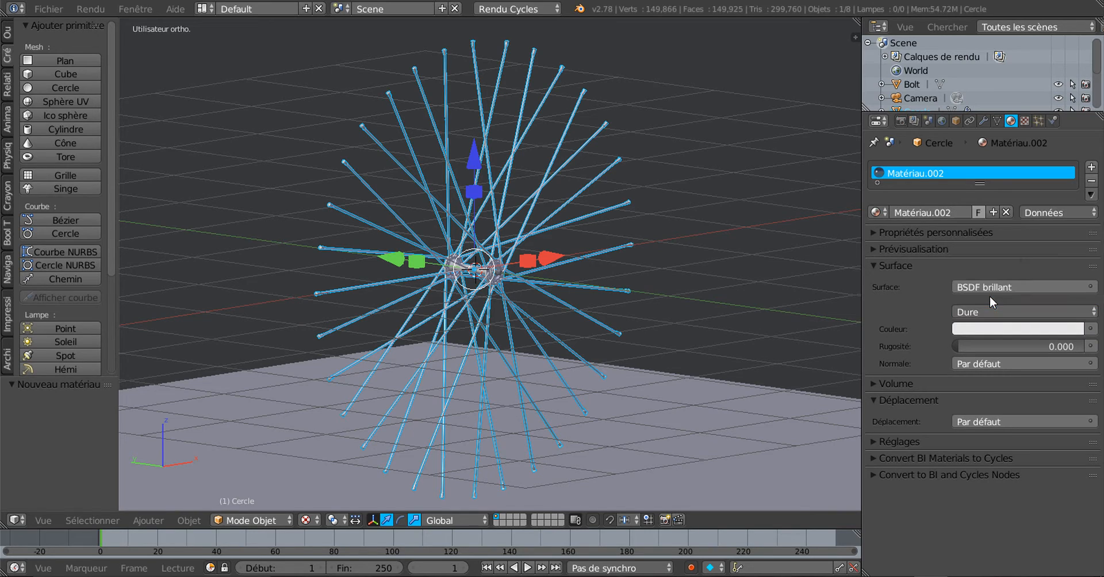
# Step: Add an image texture to the colour of the spokes' glossy shader, using Chrome.png from the Textures Roues de Vélo folder
pyautogui.click(1090, 329)
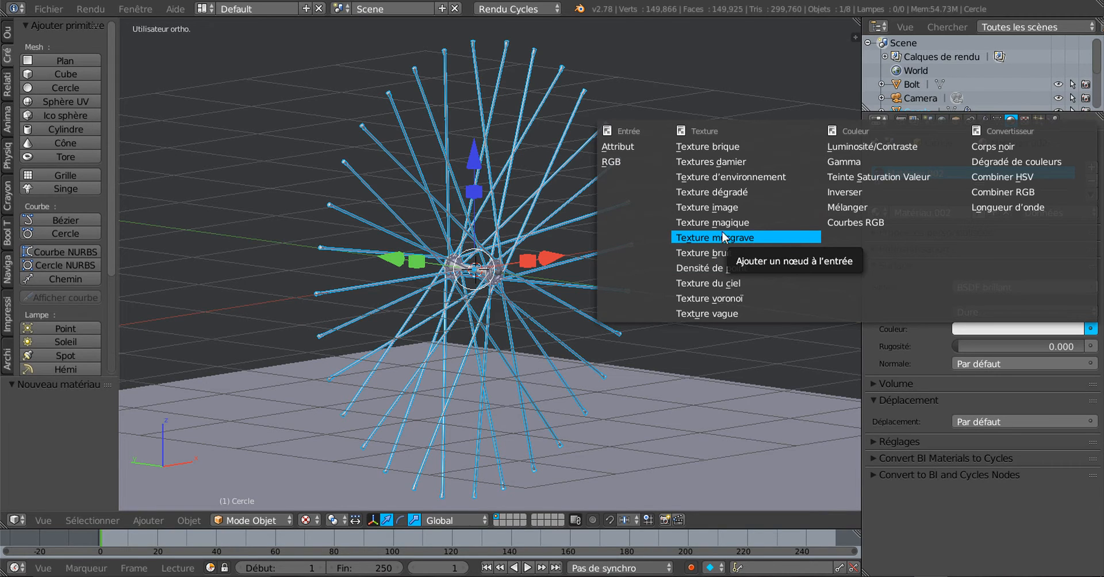
pyautogui.click(717, 208)
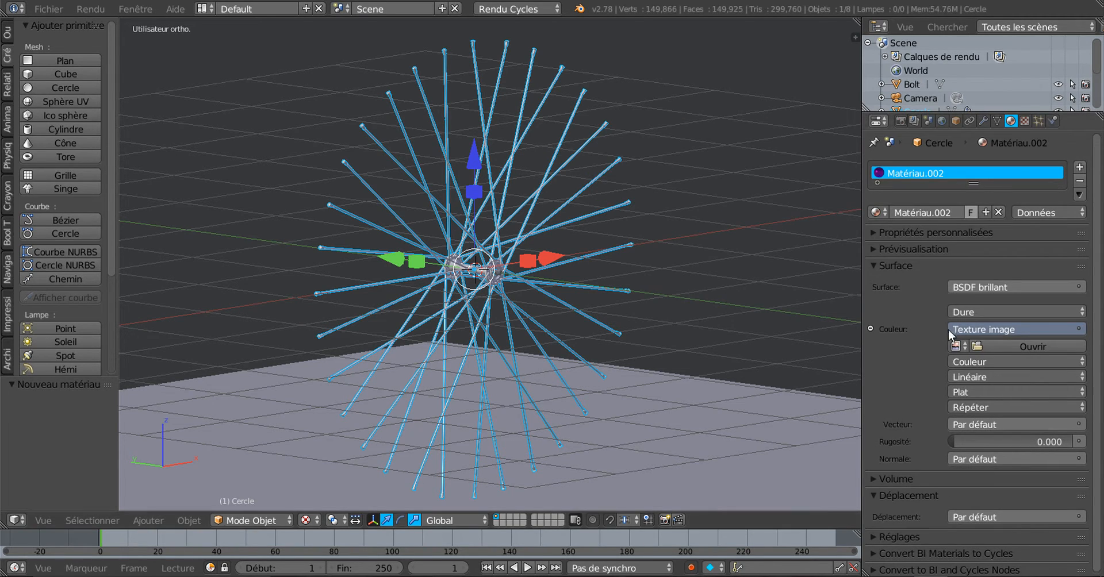
pyautogui.click(1028, 348)
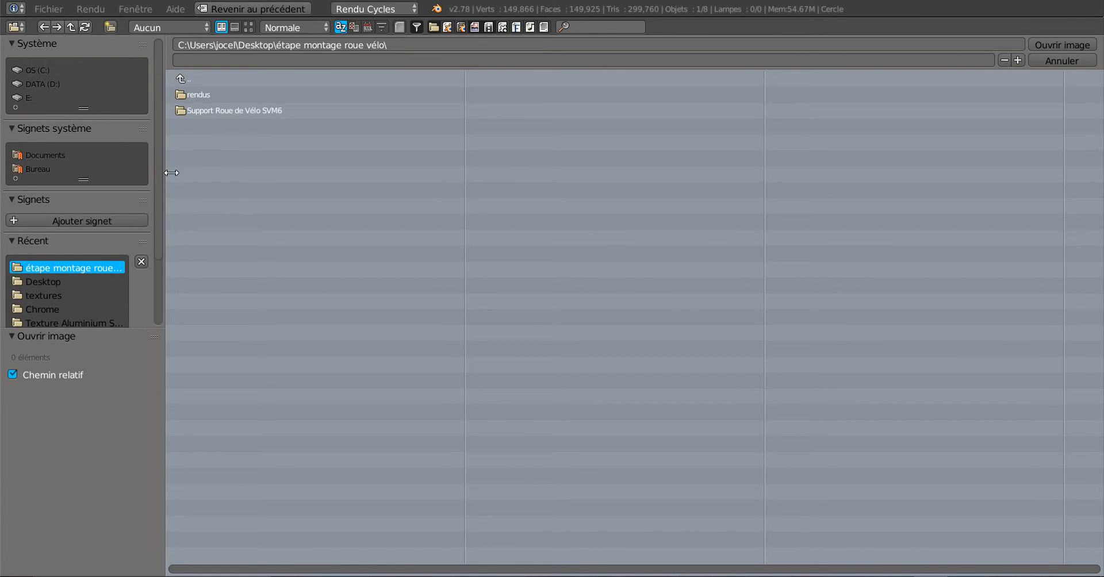
pyautogui.click(215, 111)
pyautogui.click(216, 111)
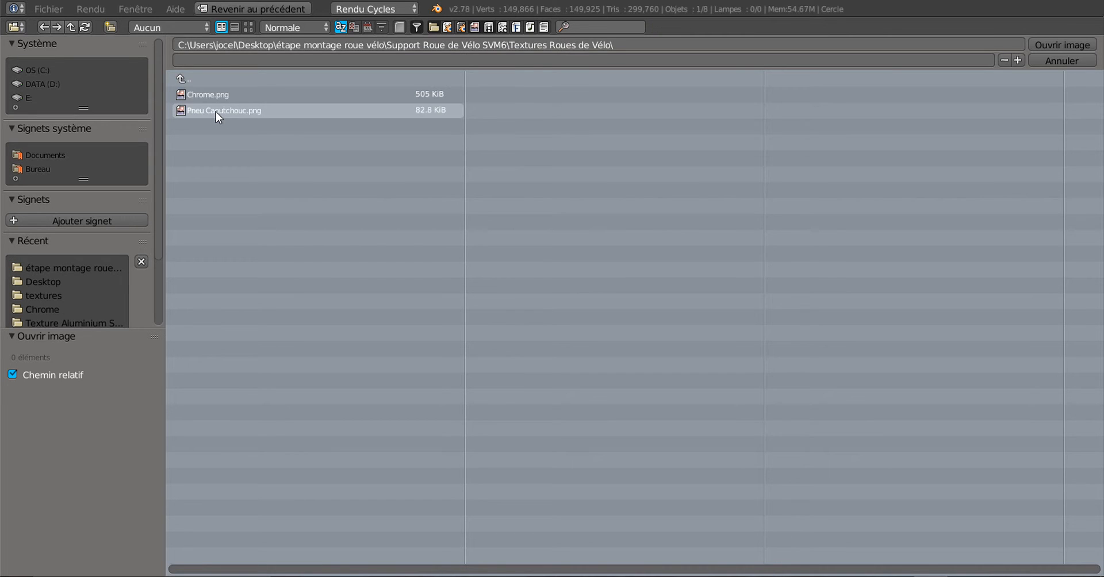
pyautogui.click(248, 26)
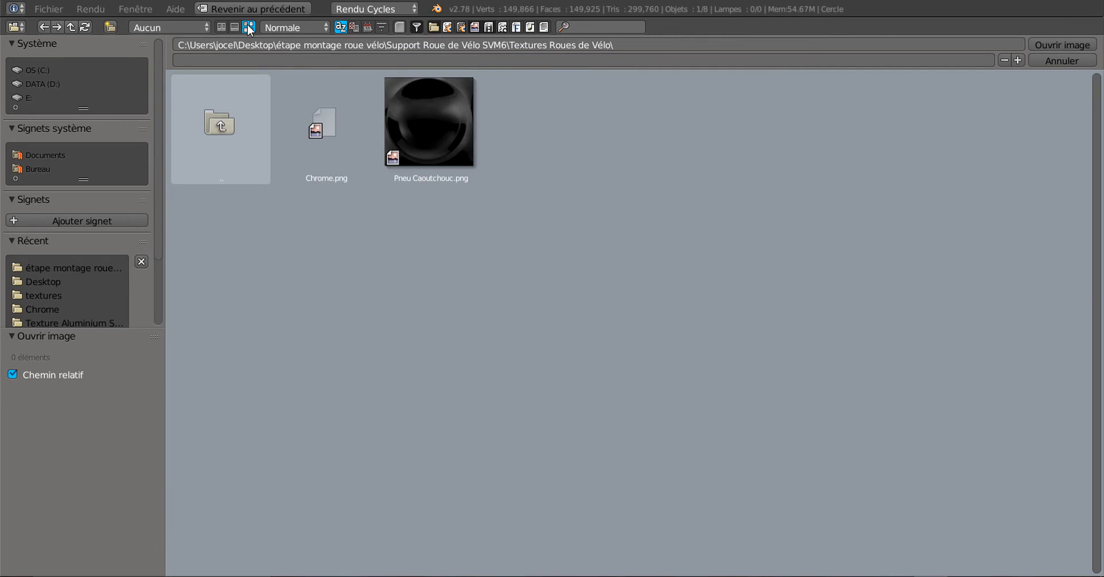
pyautogui.click(318, 115)
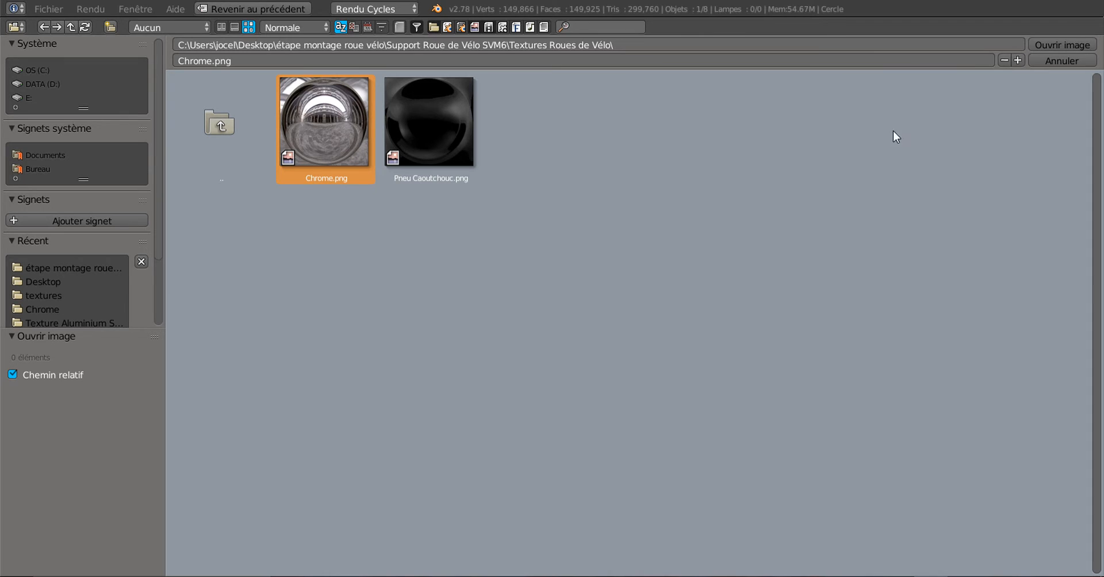
pyautogui.click(1046, 45)
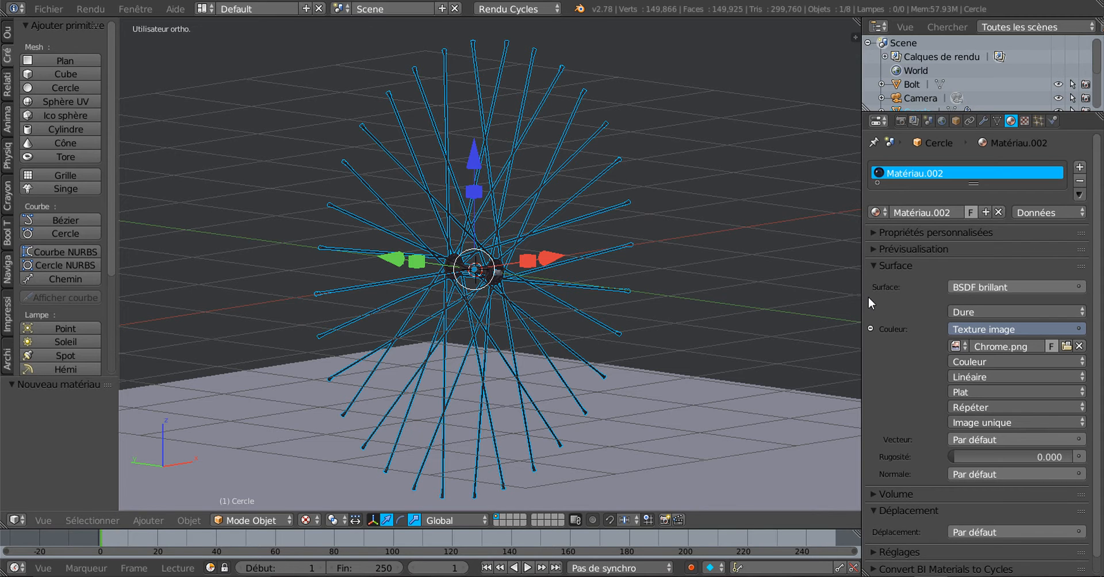
# Step: Map the spokes' chrome image texture with the Réflexion texture coordinates as its vector
pyautogui.scroll(-1, 914, 347)
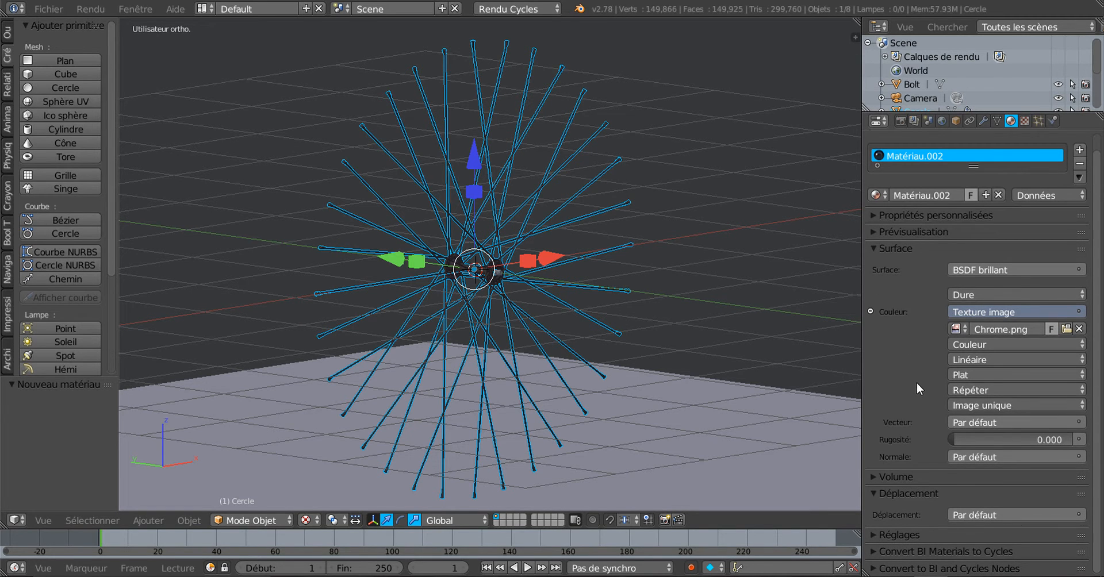
pyautogui.click(1077, 423)
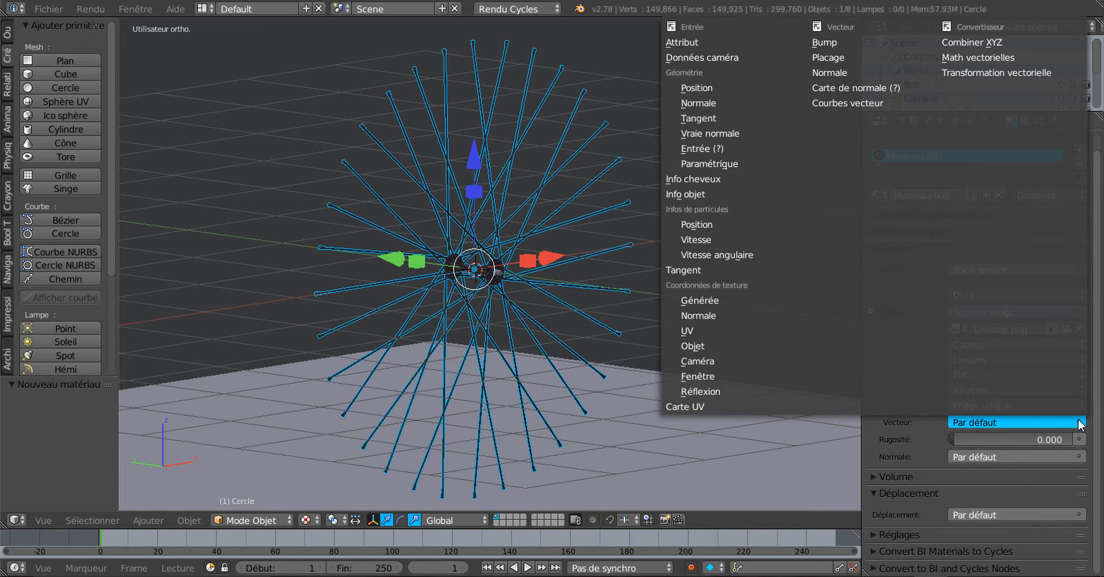
pyautogui.click(711, 391)
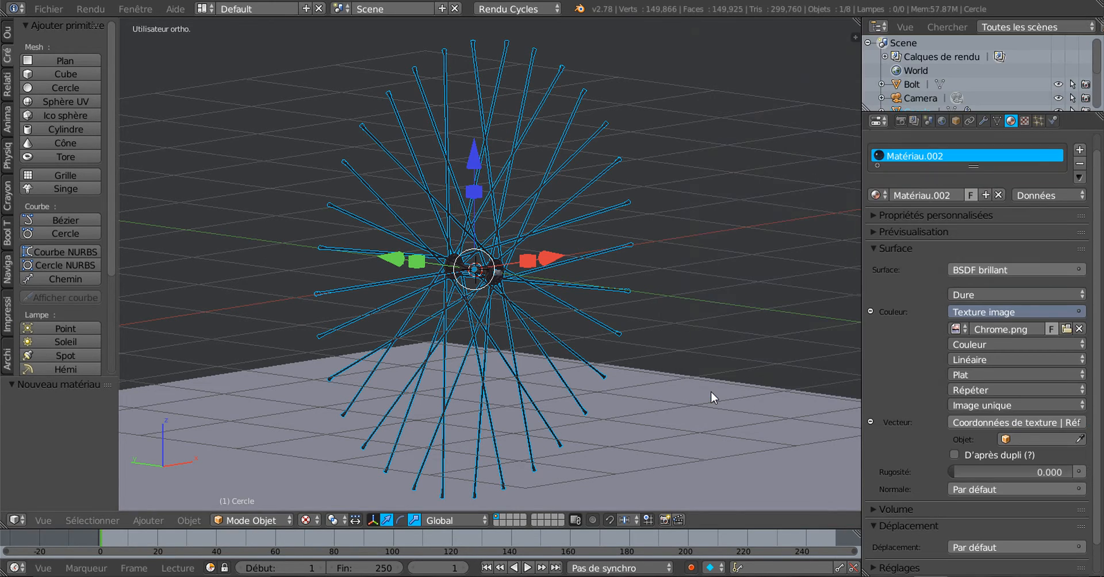
# Step: Examine the chrome material on the hub and spokes close up in the rendered preview, and return the viewport to Texture shading
pyautogui.scroll(7, 739, 336)
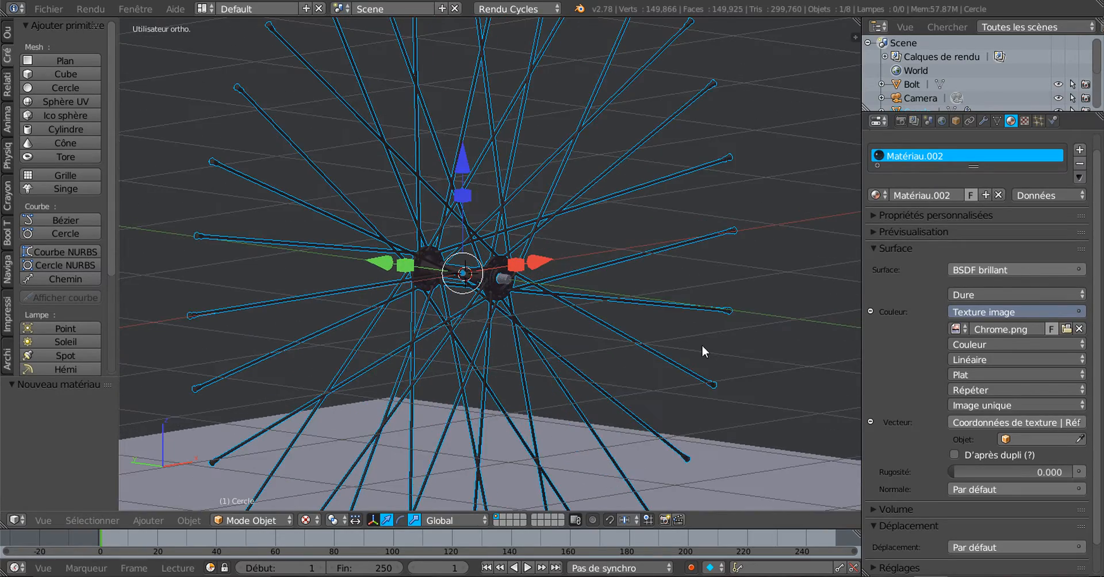
pyautogui.scroll(2, 590, 343)
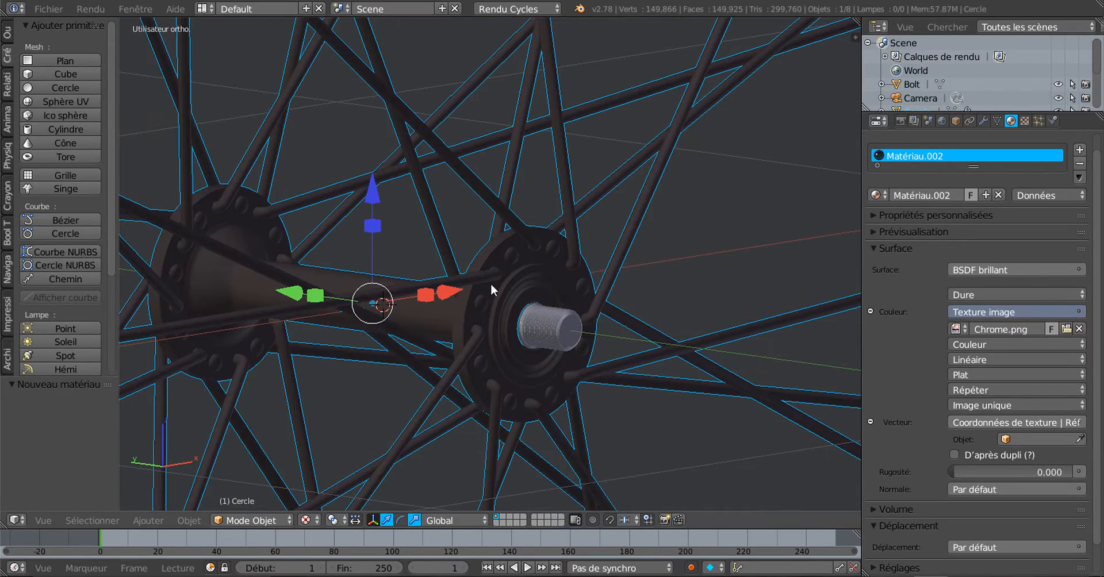
pyautogui.moveTo(586, 364)
pyautogui.mouseDown(button='middle')
pyautogui.moveTo(577, 378)
pyautogui.moveTo(586, 365)
pyautogui.mouseUp(button='middle')
pyautogui.scroll(-4, 585, 364)
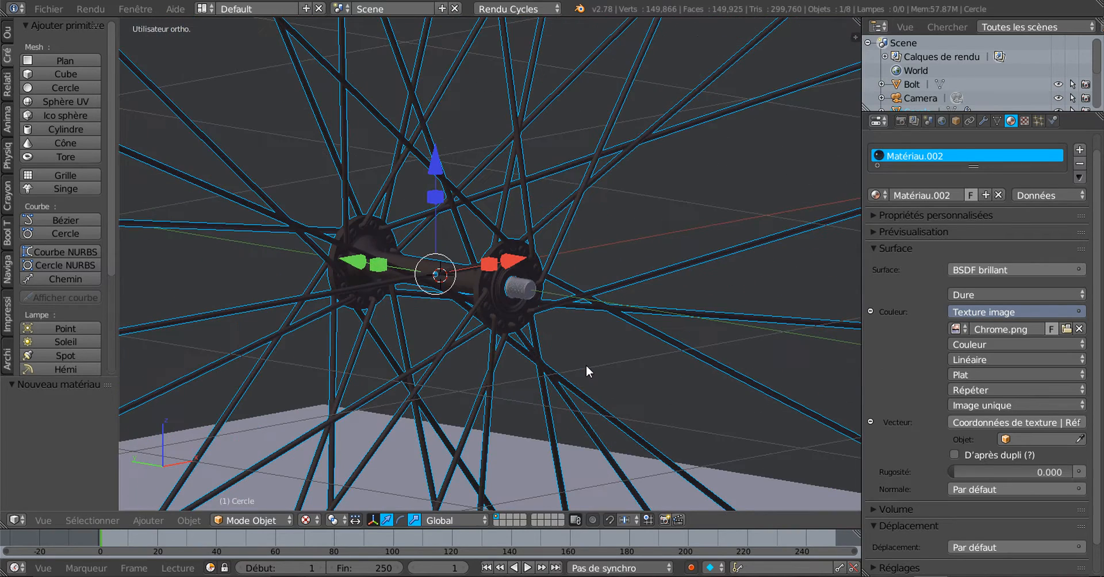
pyautogui.scroll(-3, 585, 365)
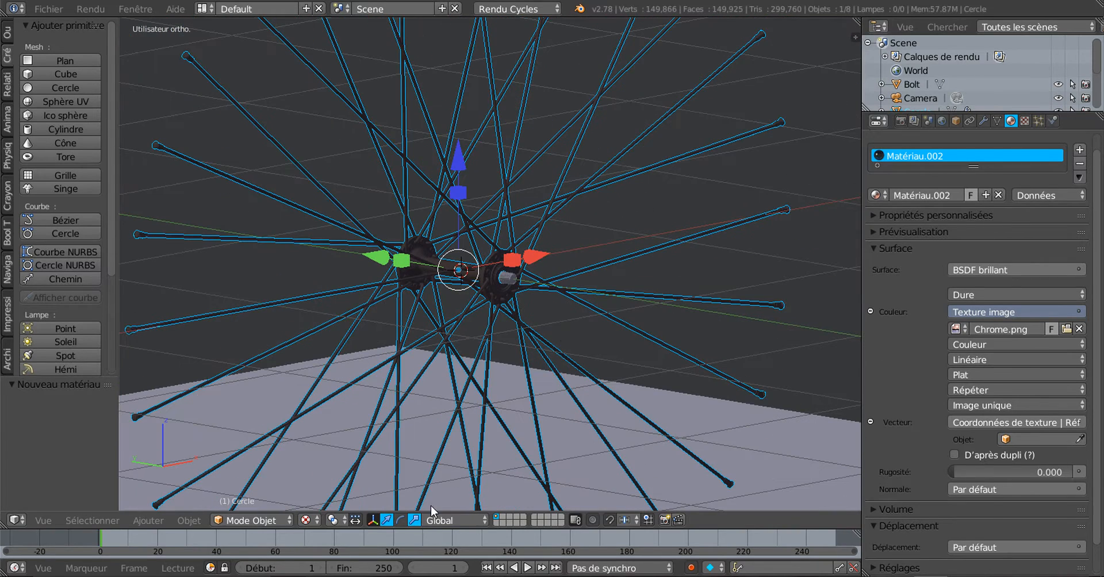
pyautogui.click(305, 521)
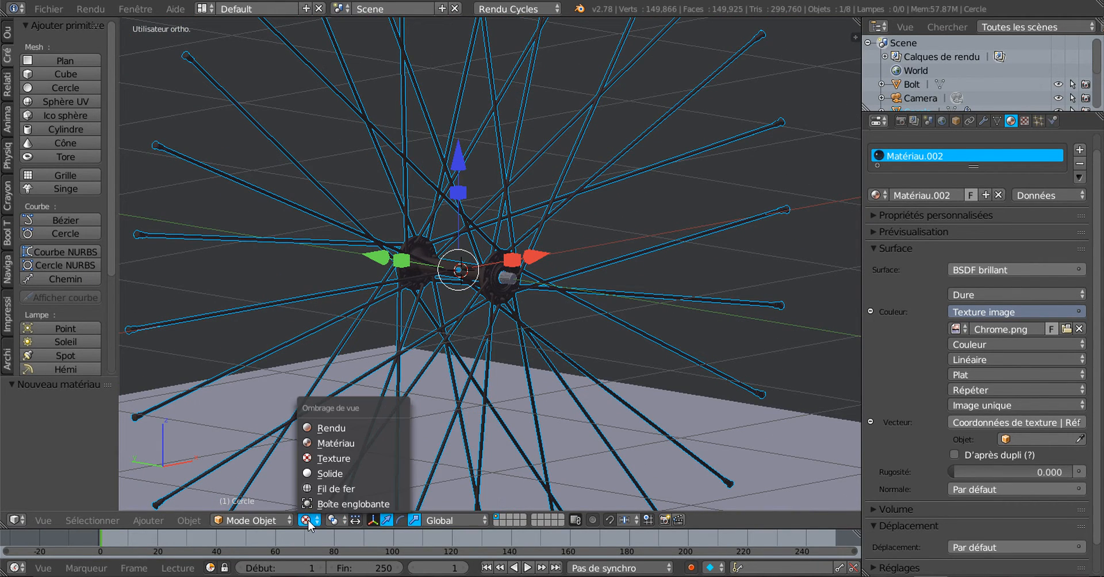
pyautogui.click(321, 428)
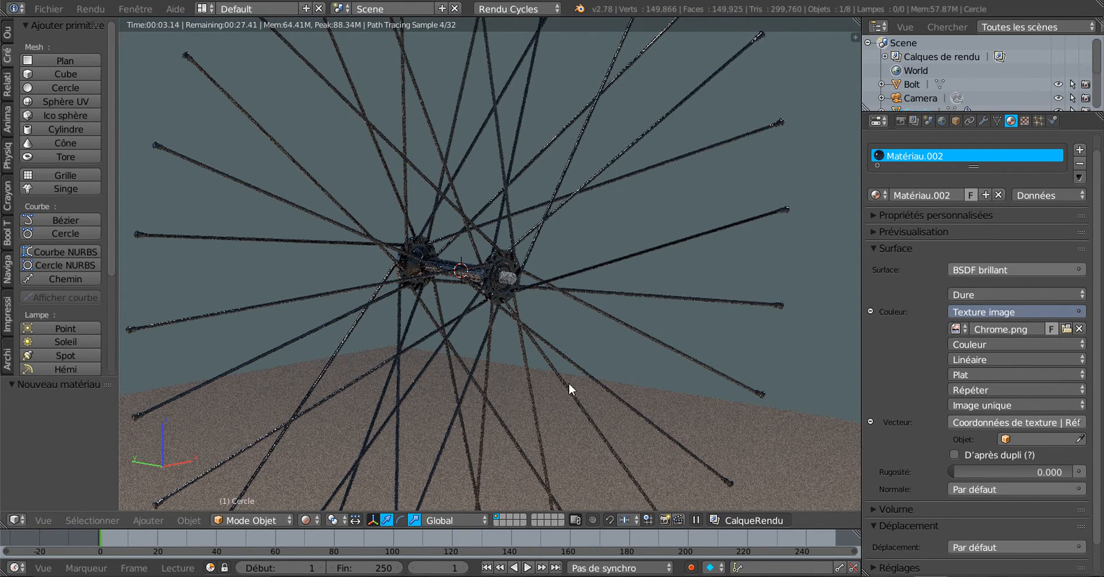
pyautogui.moveTo(568, 383); pyautogui.dragTo(544, 364, button='middle')
pyautogui.scroll(6, 544, 355)
pyautogui.scroll(2, 544, 355)
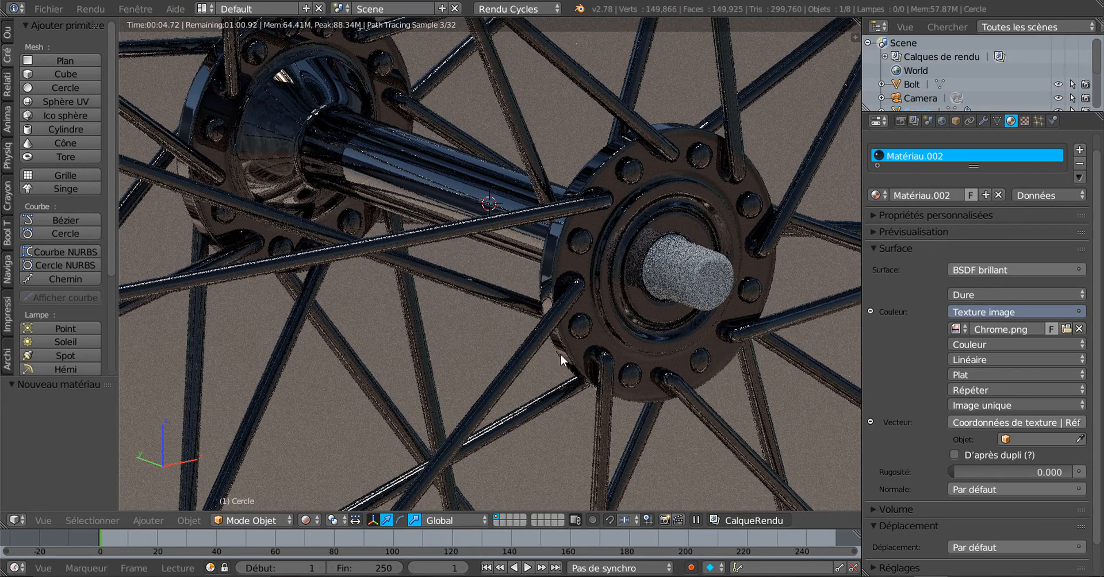
pyautogui.scroll(-3, 699, 288)
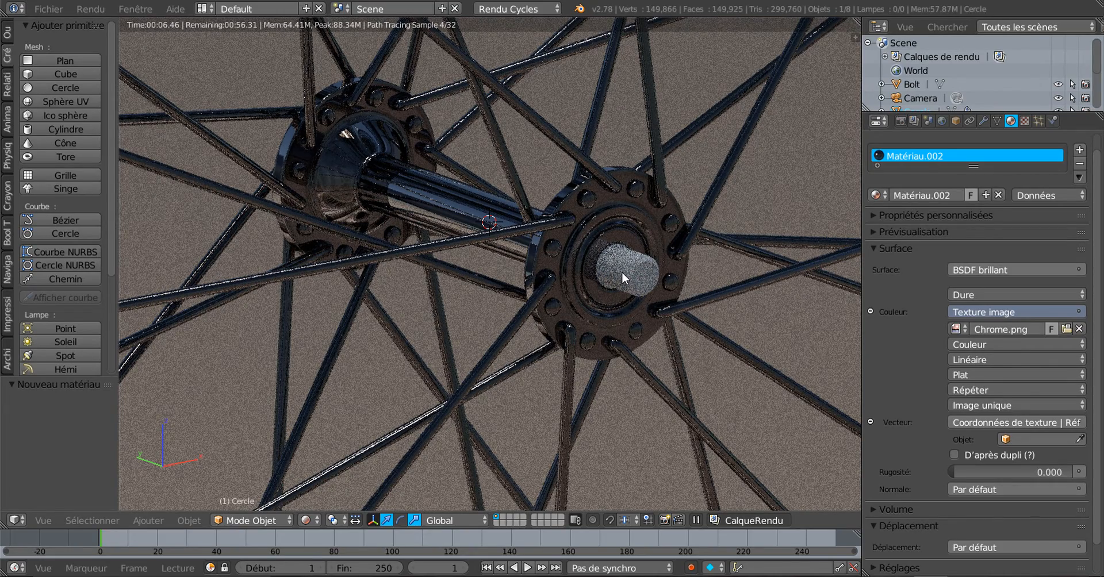
pyautogui.click(306, 520)
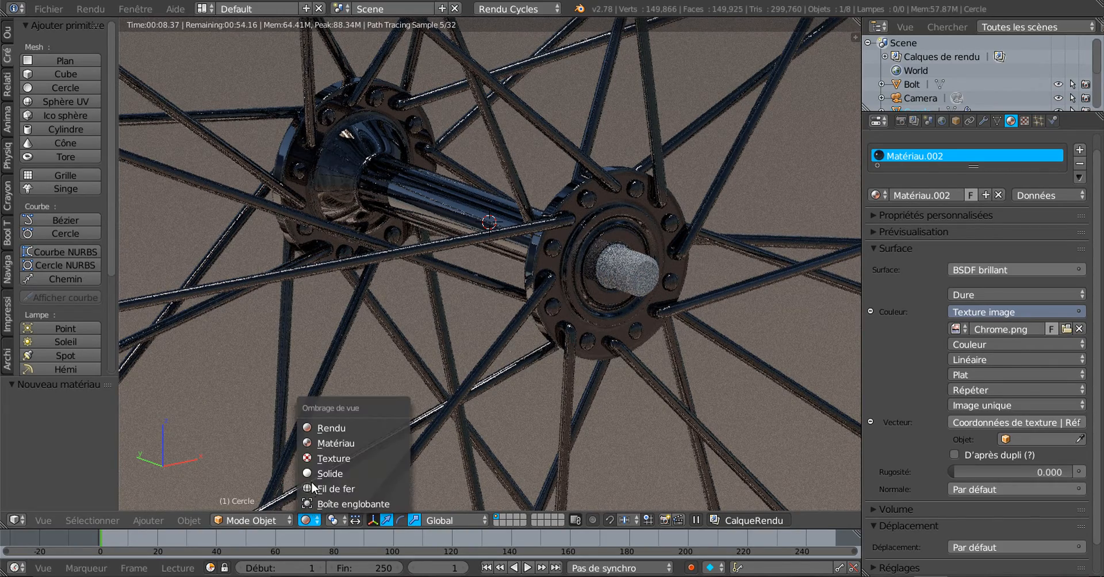
pyautogui.click(331, 458)
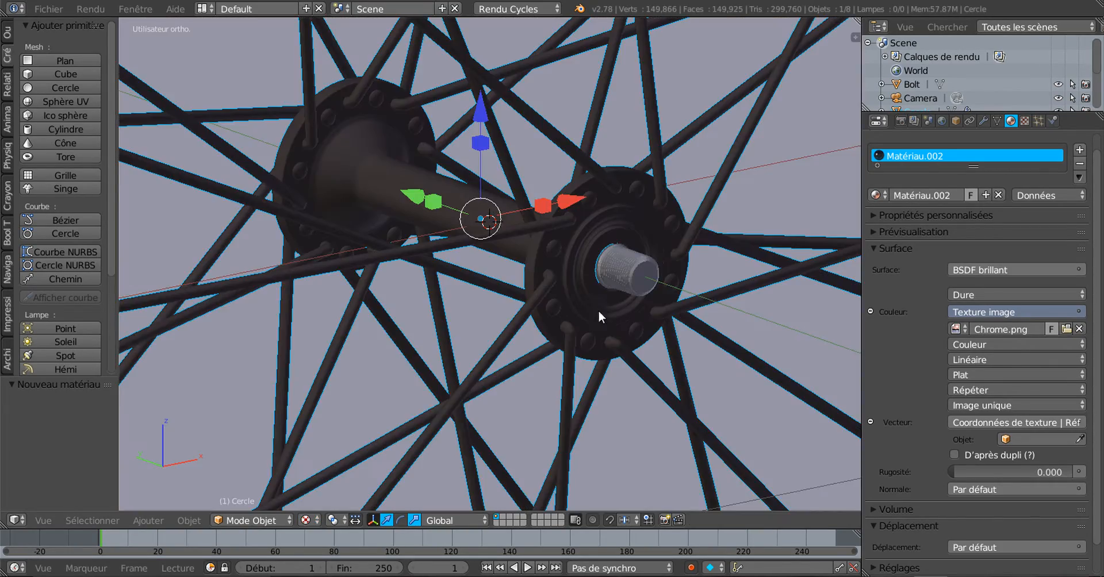
# Step: Give the Bolt object in the hub a new material with the BSDF Toon shader and the Brillant component
pyautogui.rightClick(637, 277)
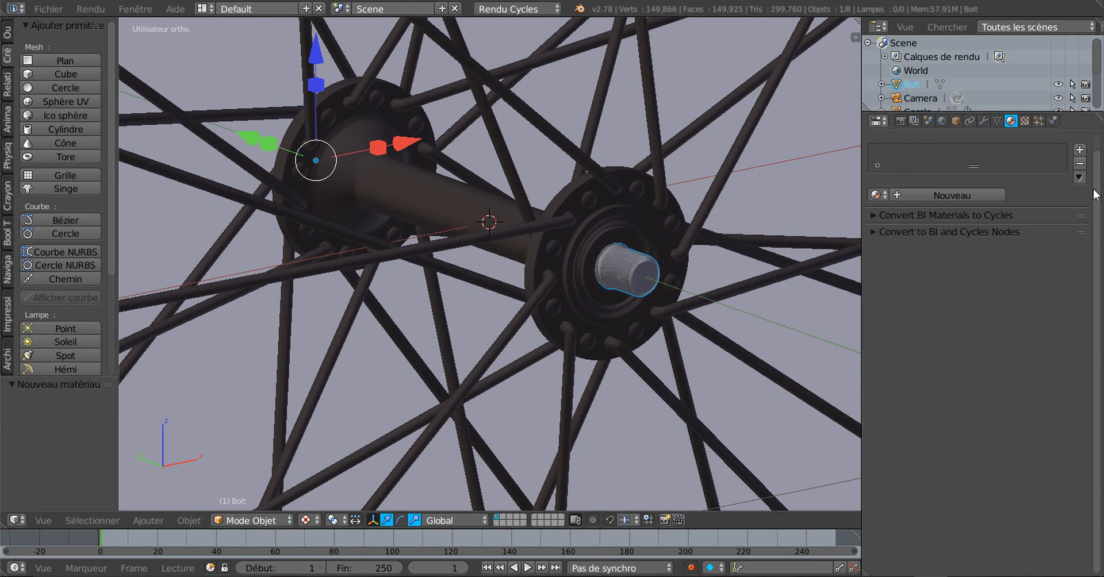
pyautogui.scroll(2, 1094, 199)
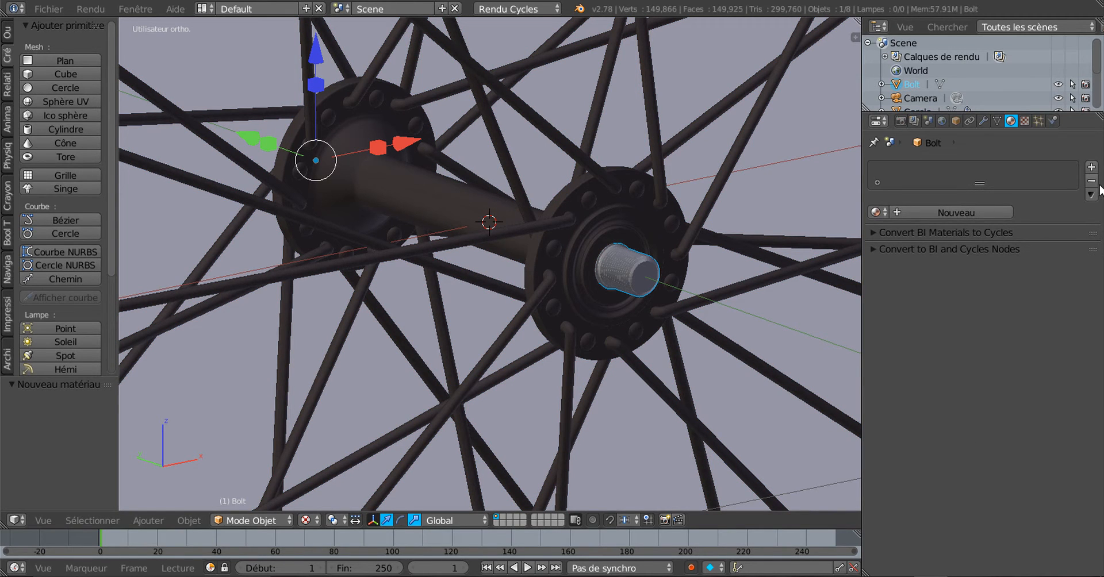
pyautogui.click(960, 213)
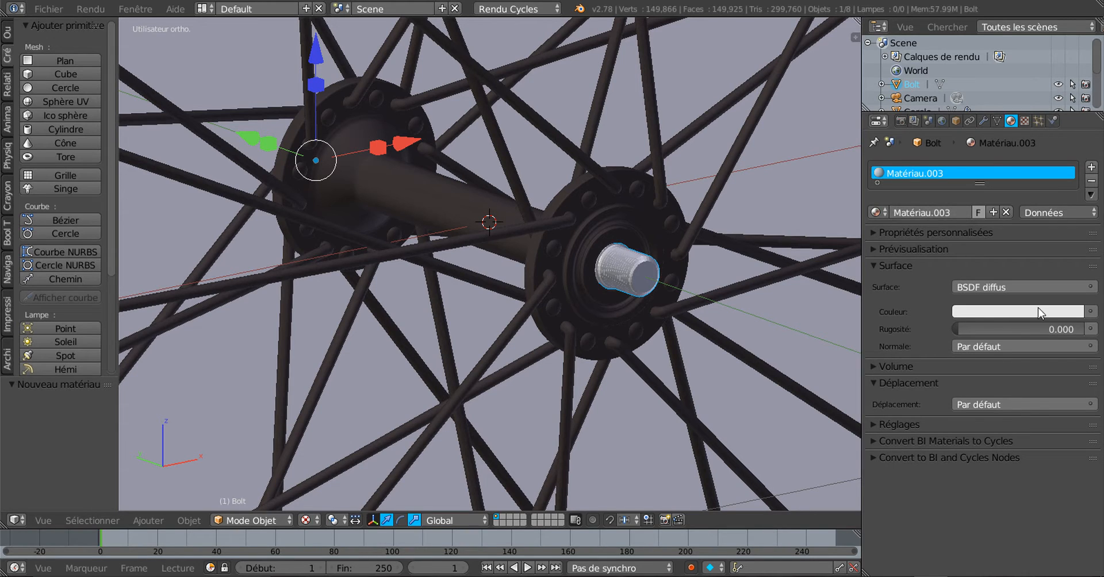
pyautogui.click(1021, 287)
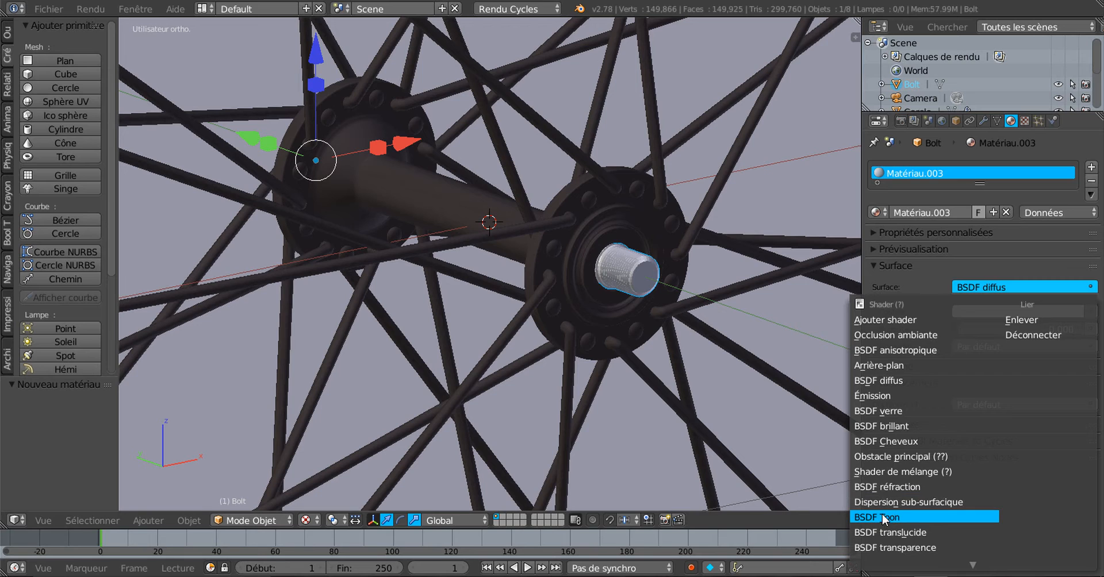
pyautogui.click(907, 516)
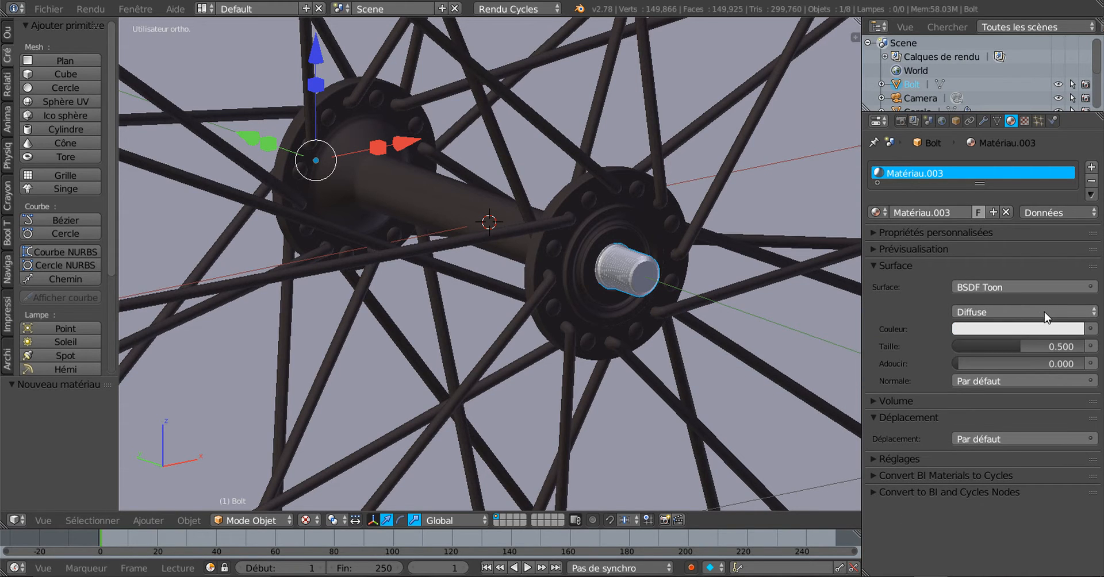
pyautogui.click(1088, 313)
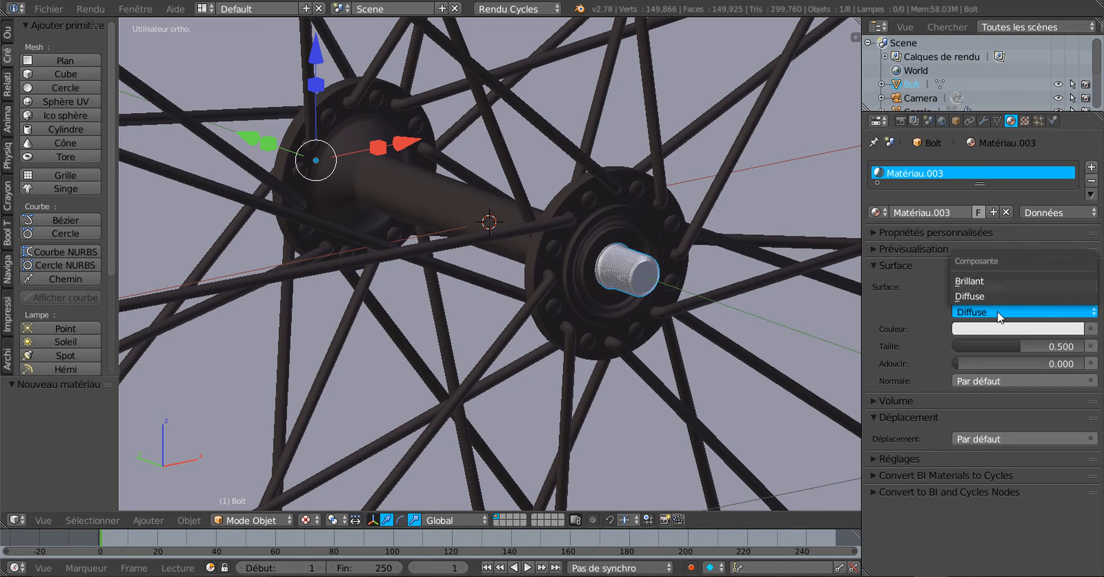
pyautogui.click(988, 281)
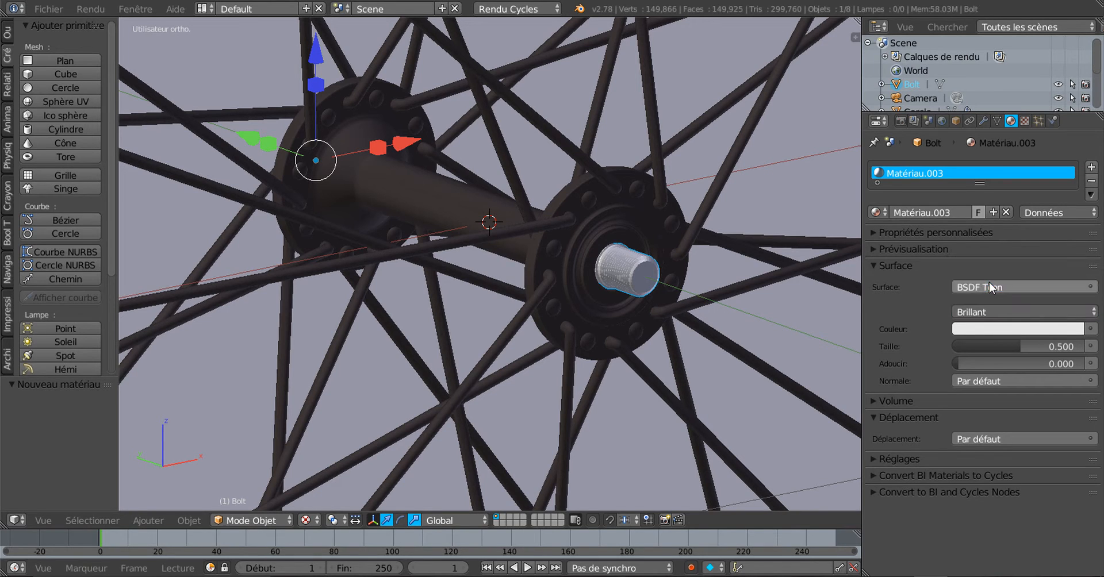
# Step: Darken the colour of the bolt's toon material to a very dark grey
pyautogui.click(1089, 329)
pyautogui.press('Escape')
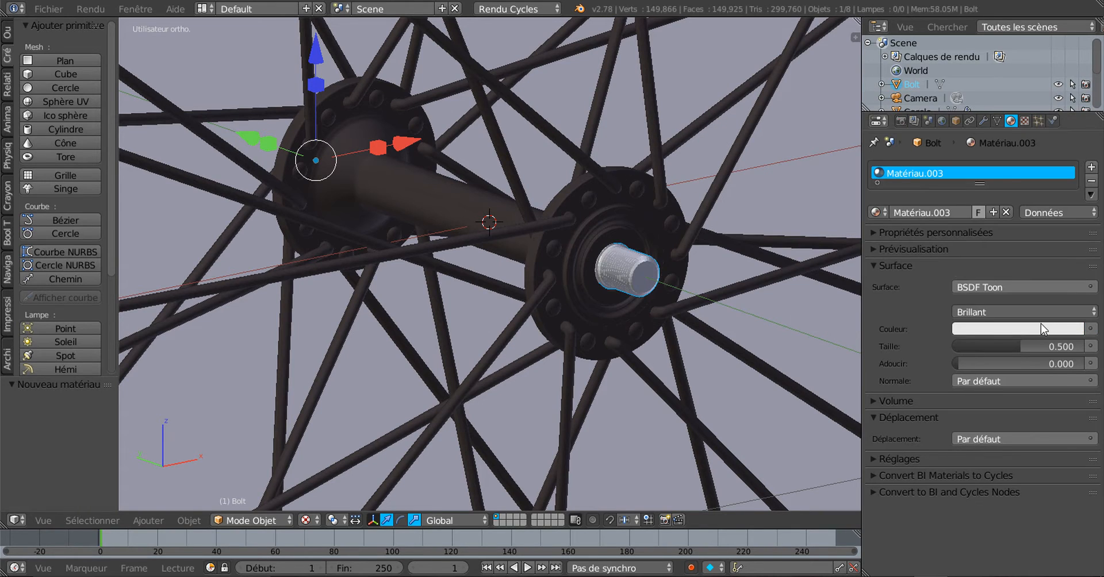
pyautogui.click(1037, 329)
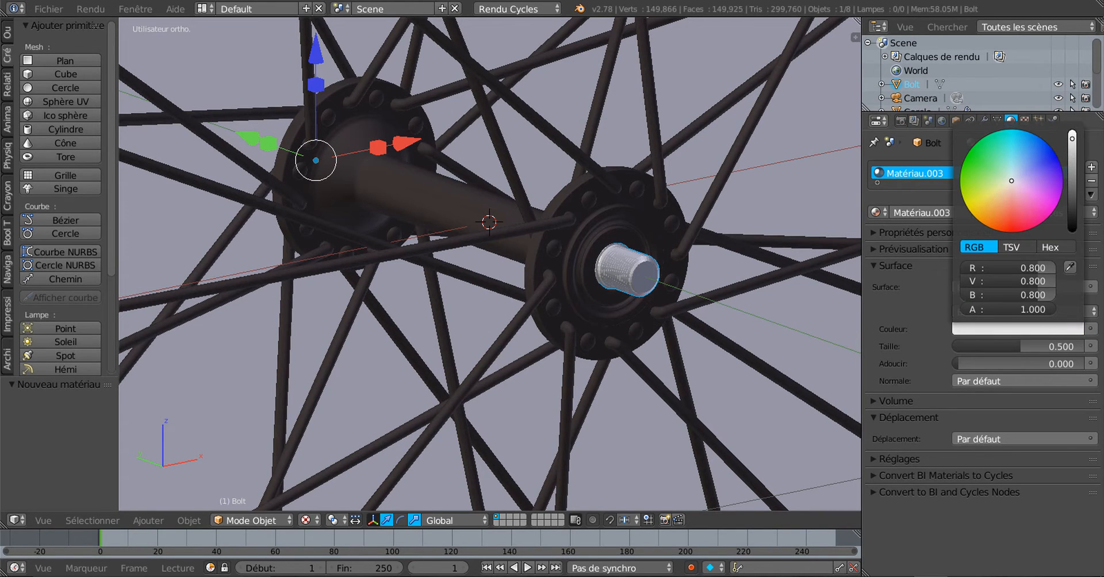
pyautogui.moveTo(1072, 146); pyautogui.dragTo(1071, 204)
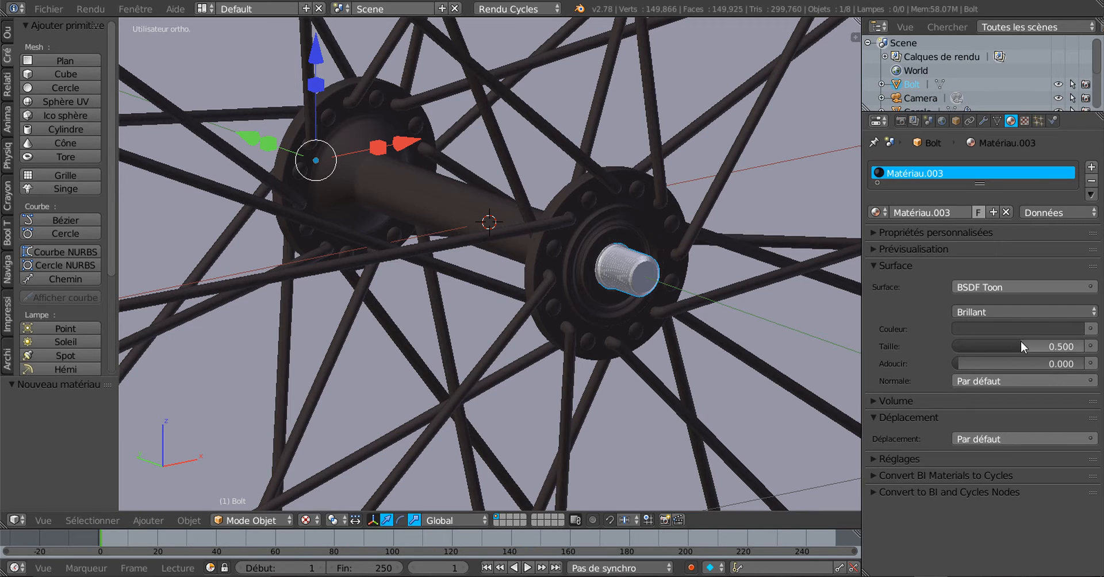
# Step: Show the viewport in rendered shading, frame the wheel's hub and spokes, and align the camera to that view
pyautogui.click(307, 520)
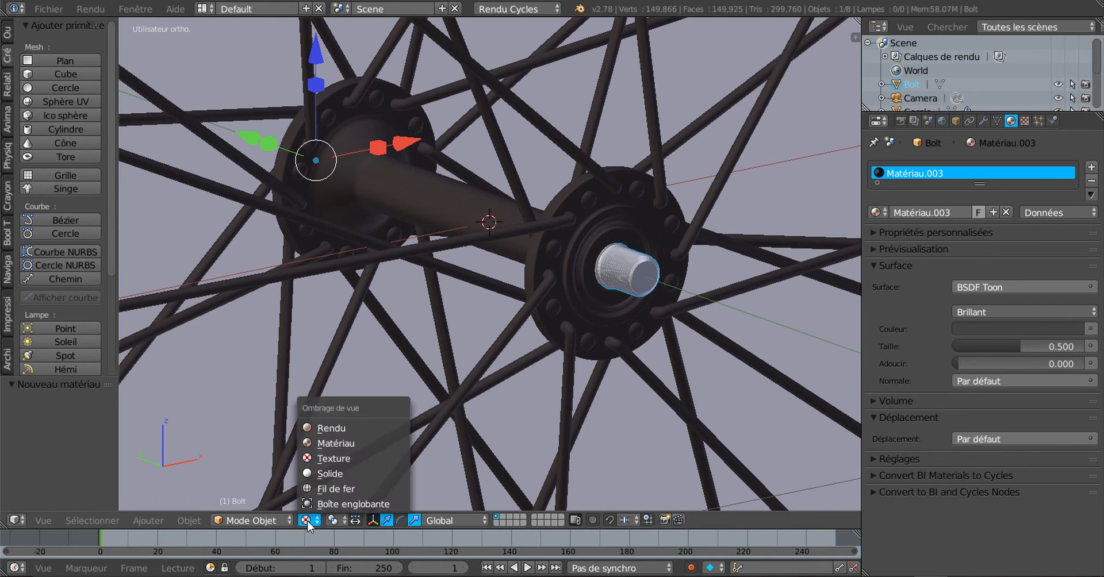
pyautogui.click(319, 428)
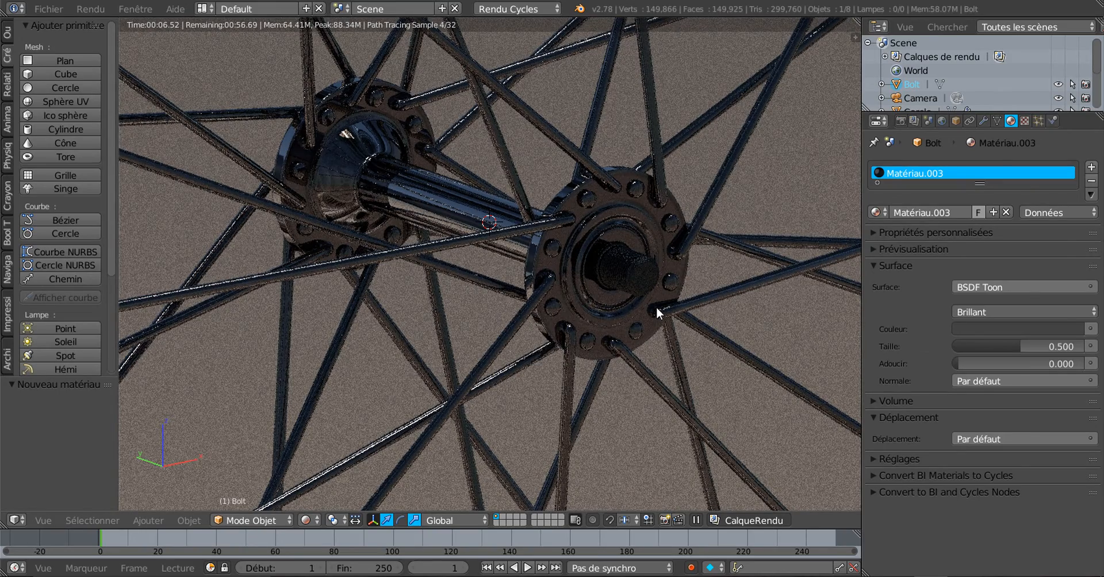
pyautogui.scroll(2, 657, 307)
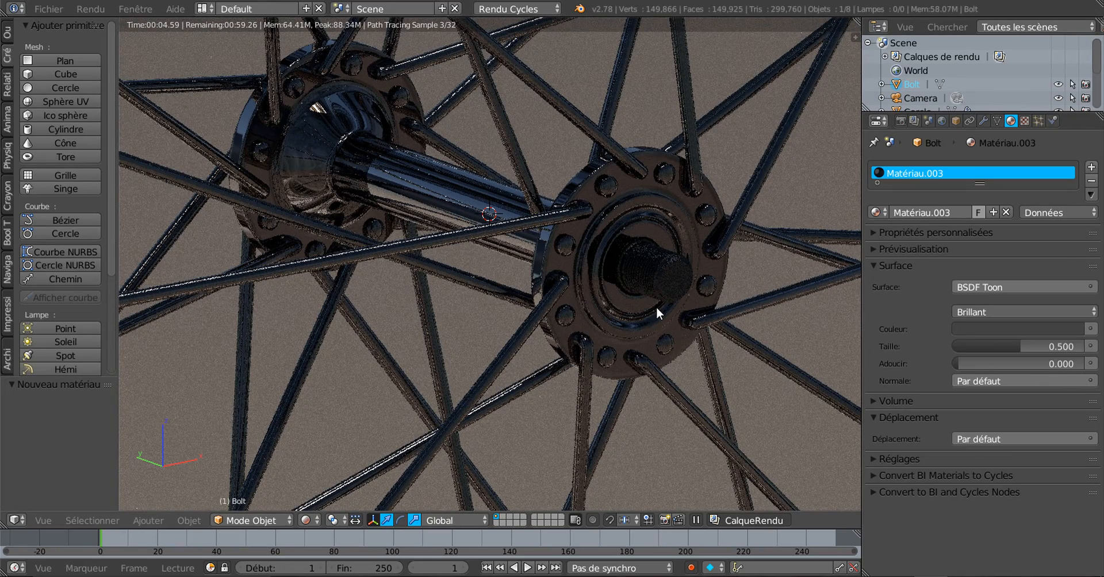
pyautogui.scroll(-3, 657, 307)
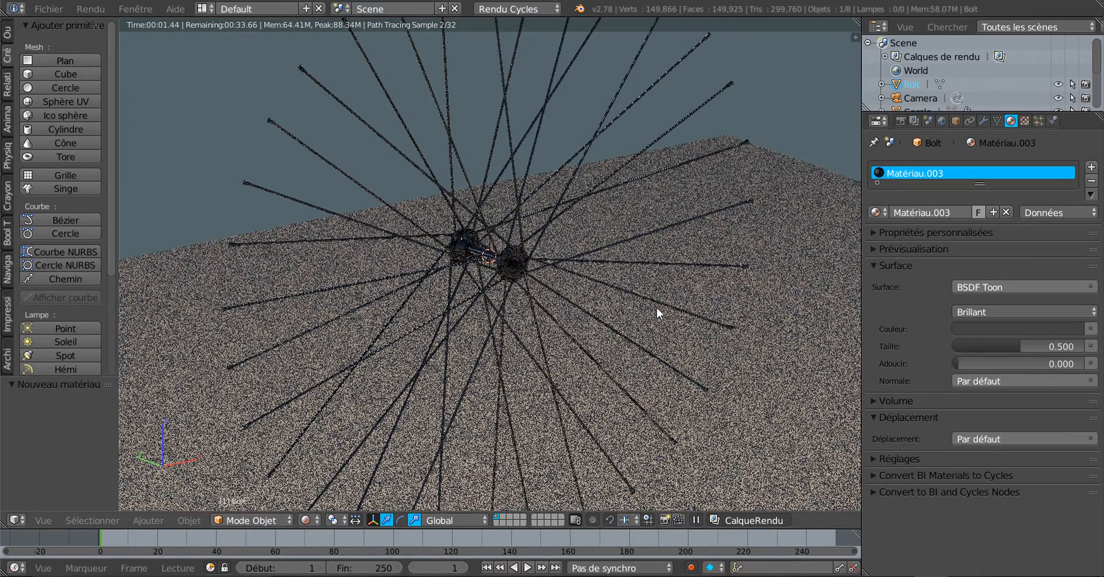
pyautogui.press('ctrl+alt+KP_0')
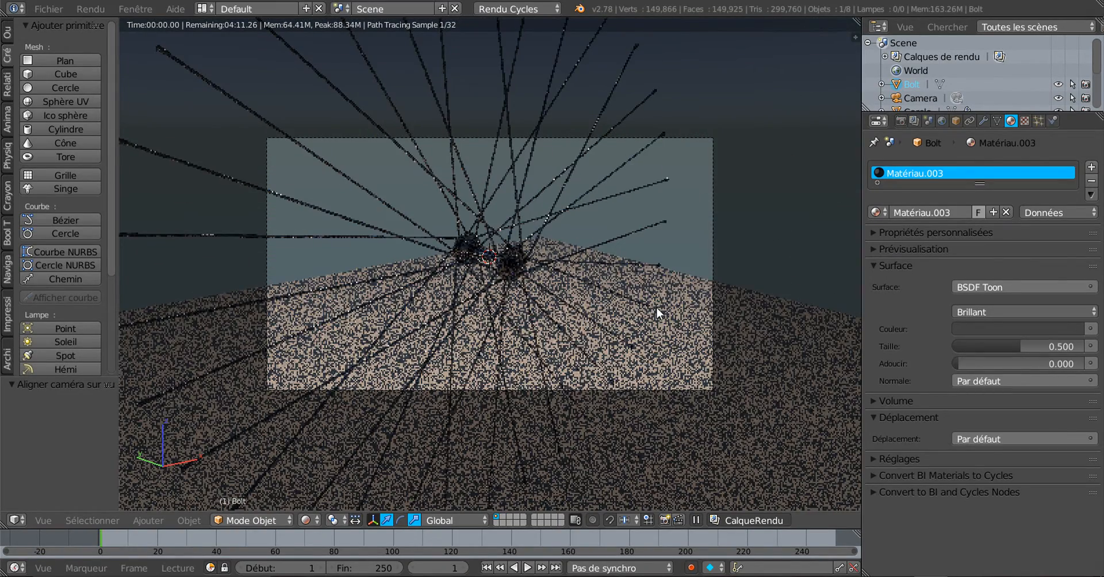
# Step: Run a test render of the camera view, inspect the hub and dark bolt close up, and stop the render
pyautogui.scroll(2, 656, 307)
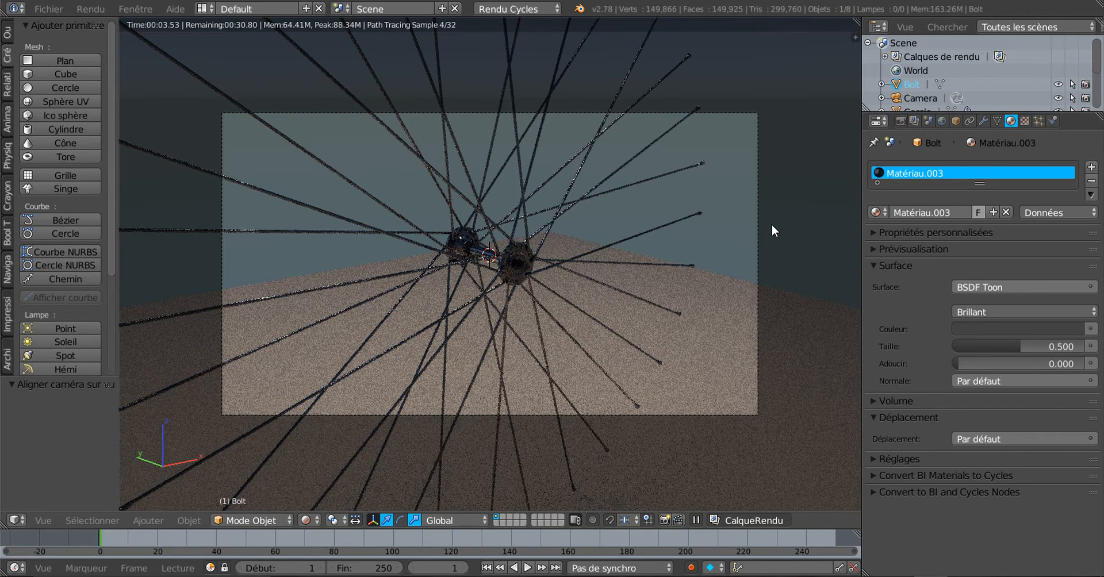
pyautogui.press('F12')
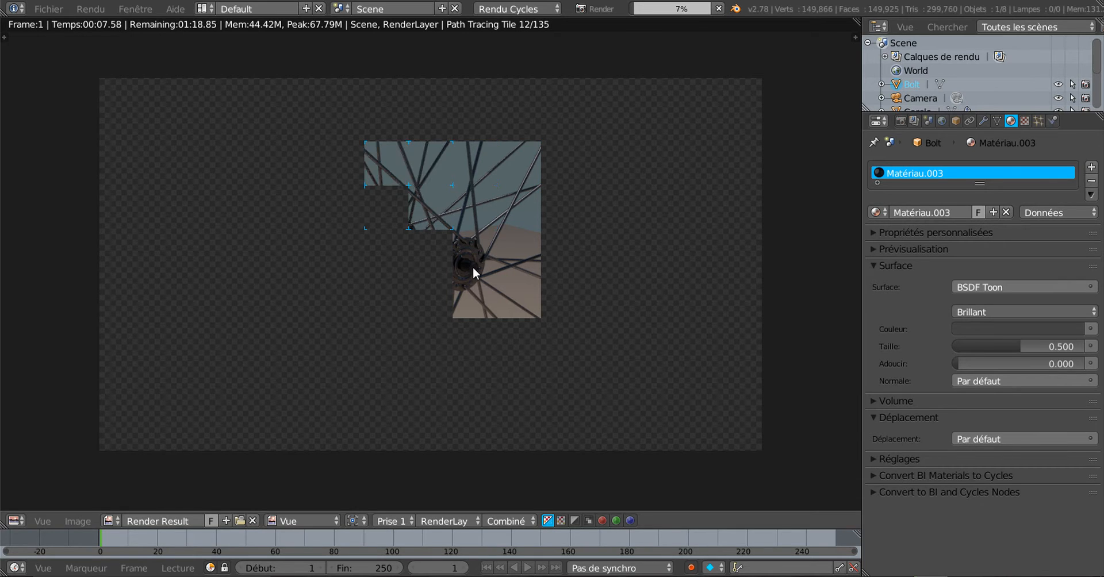
pyautogui.scroll(2, 472, 267)
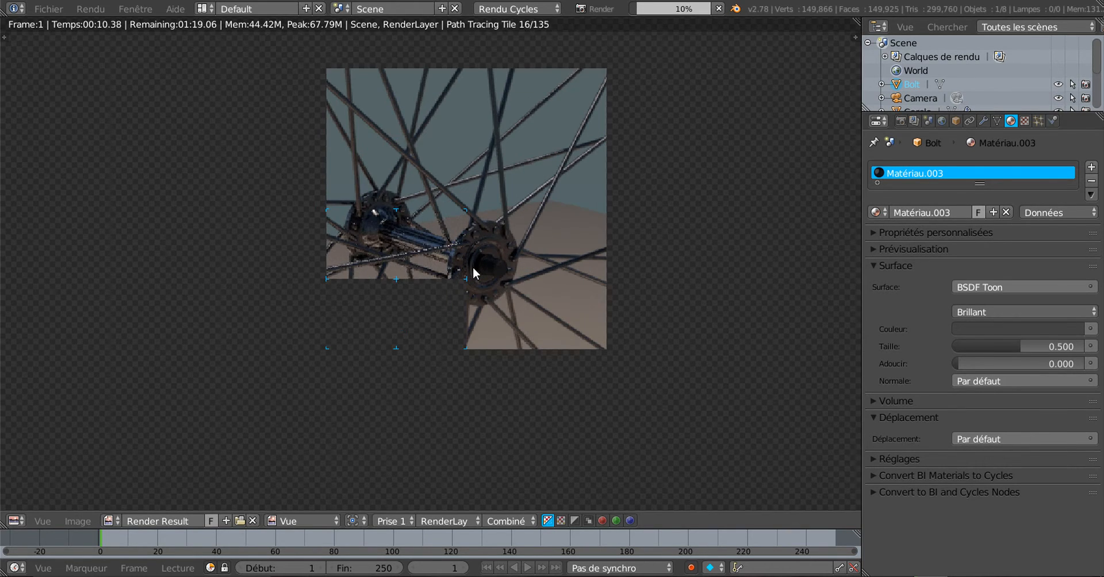
pyautogui.scroll(1, 473, 267)
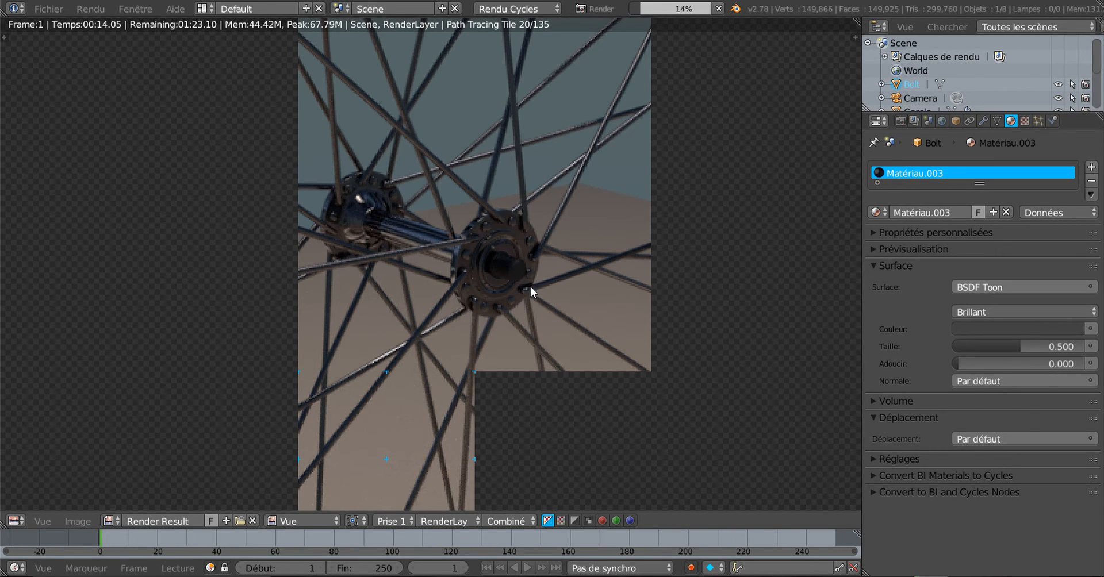
pyautogui.press('Escape')
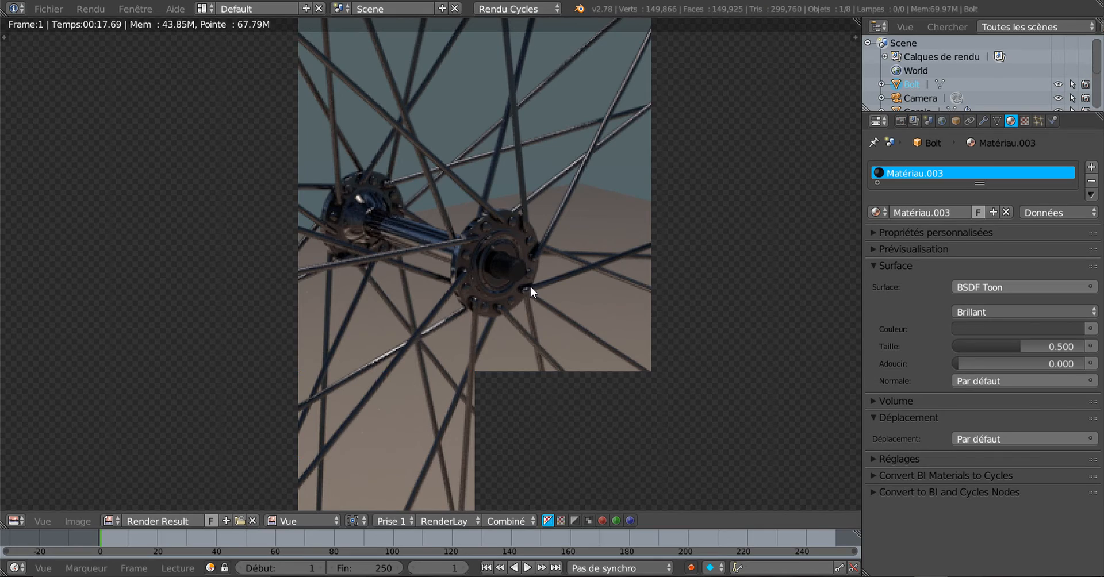
pyautogui.press('Escape')
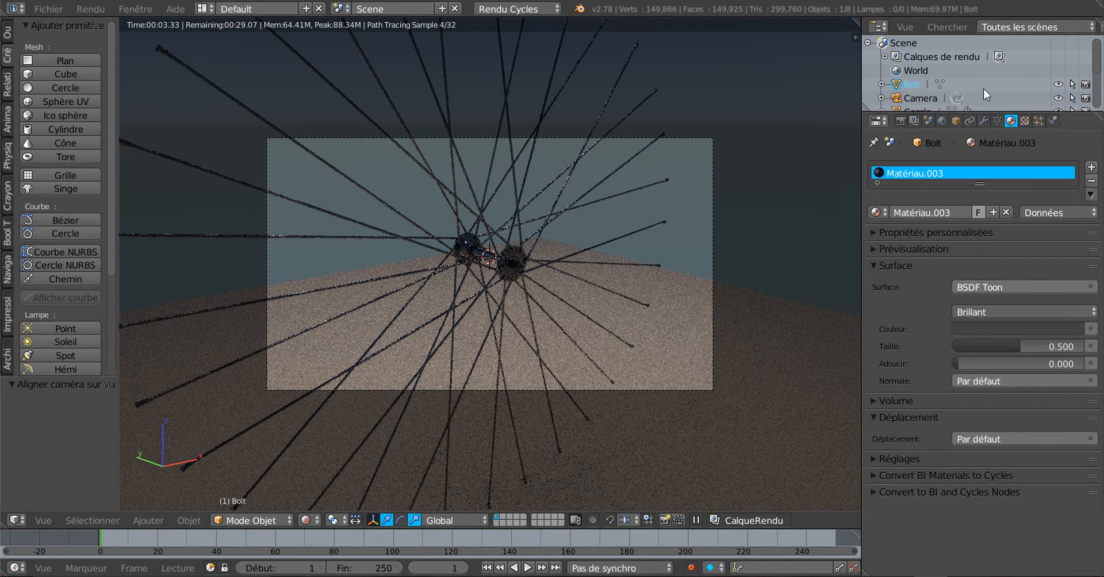
# Step: Select Plan.001 and set the emission strength of its material to 12.3
pyautogui.scroll(-2, 983, 80)
pyautogui.click(932, 85)
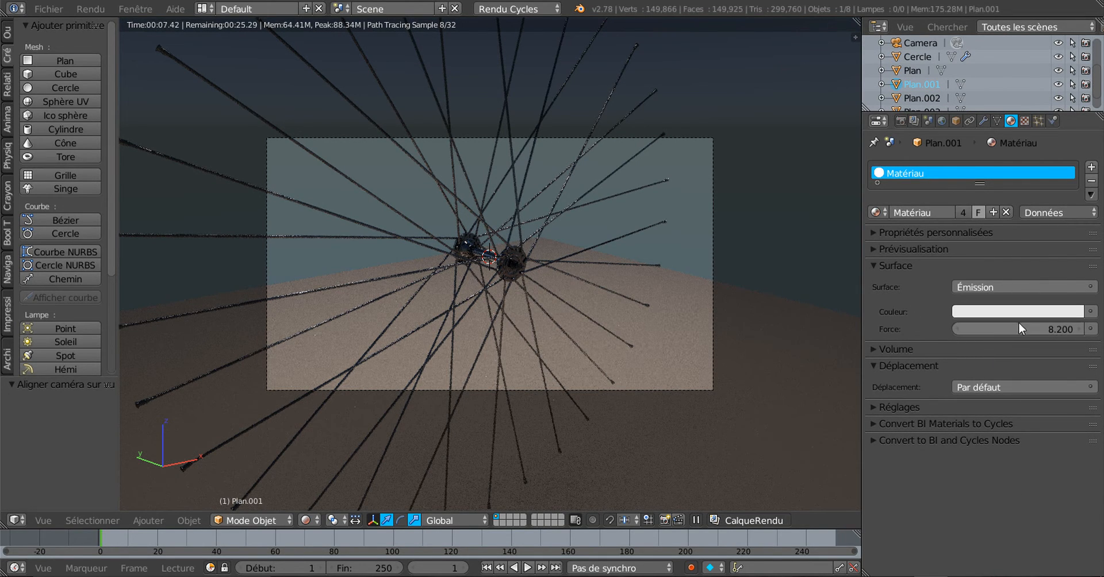
pyautogui.moveTo(1046, 329); pyautogui.dragTo(1069, 328)
pyautogui.moveTo(1017, 329); pyautogui.dragTo(1024, 329)
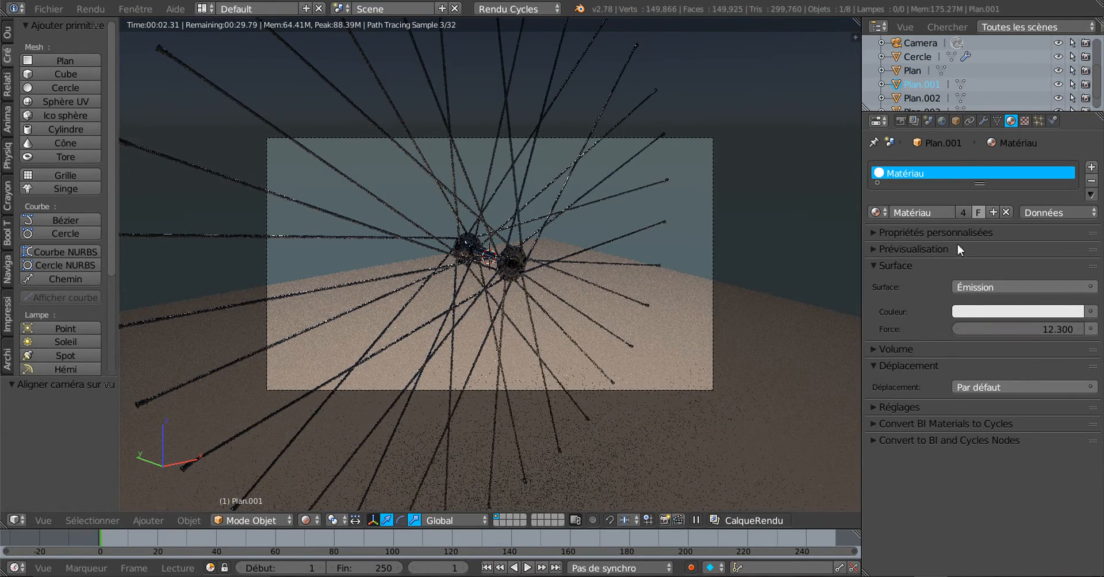
# Step: Test-render the camera view with the stronger emission, examine the lighting on the hub and spokes, and stop the render
pyautogui.scroll(1, 575, 312)
pyautogui.scroll(1, 576, 318)
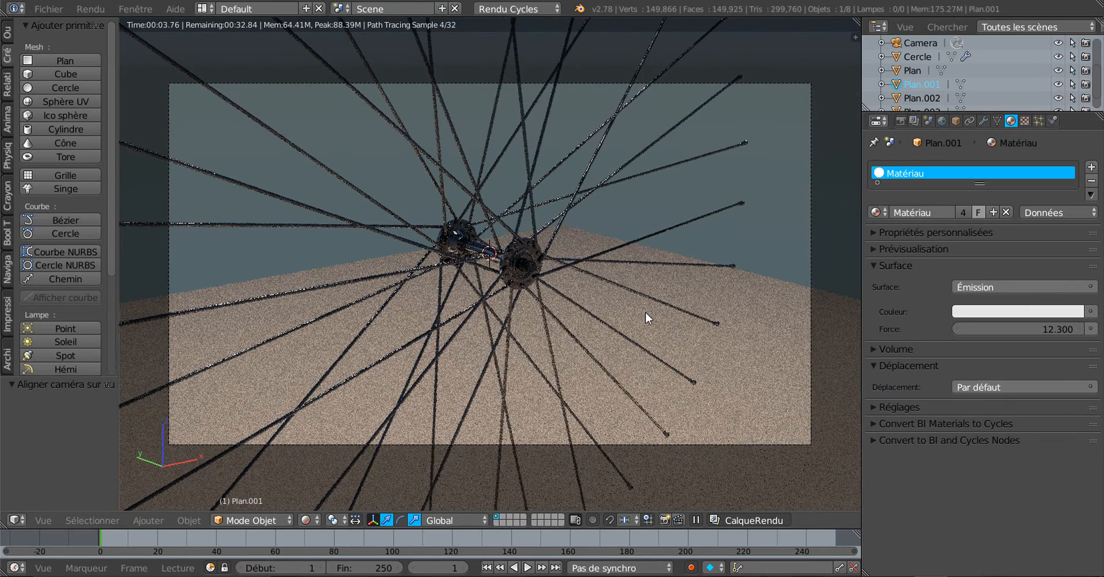
pyautogui.press('F12')
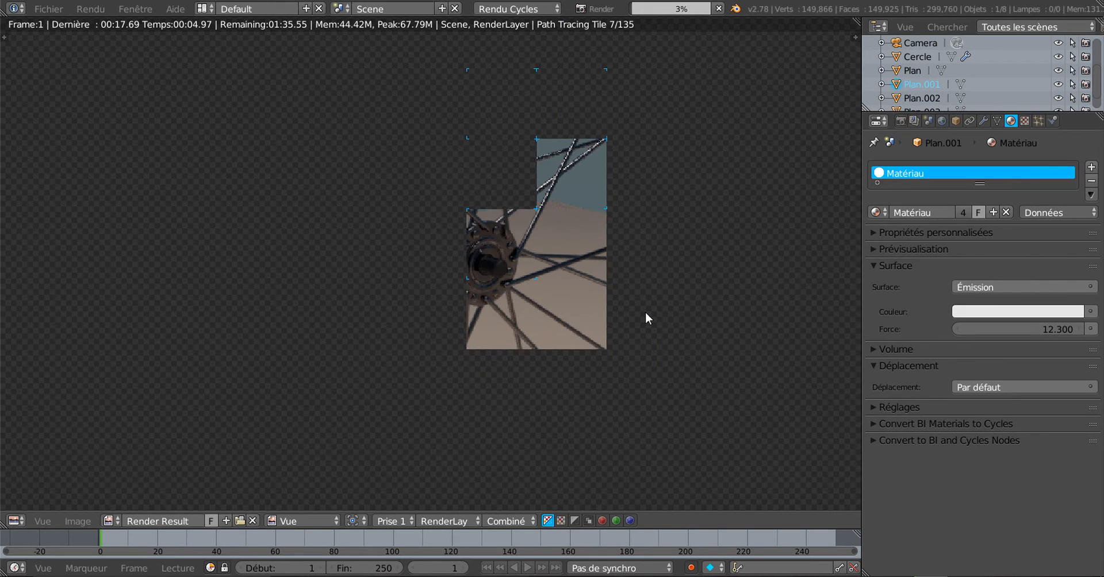
pyautogui.scroll(-3, 645, 311)
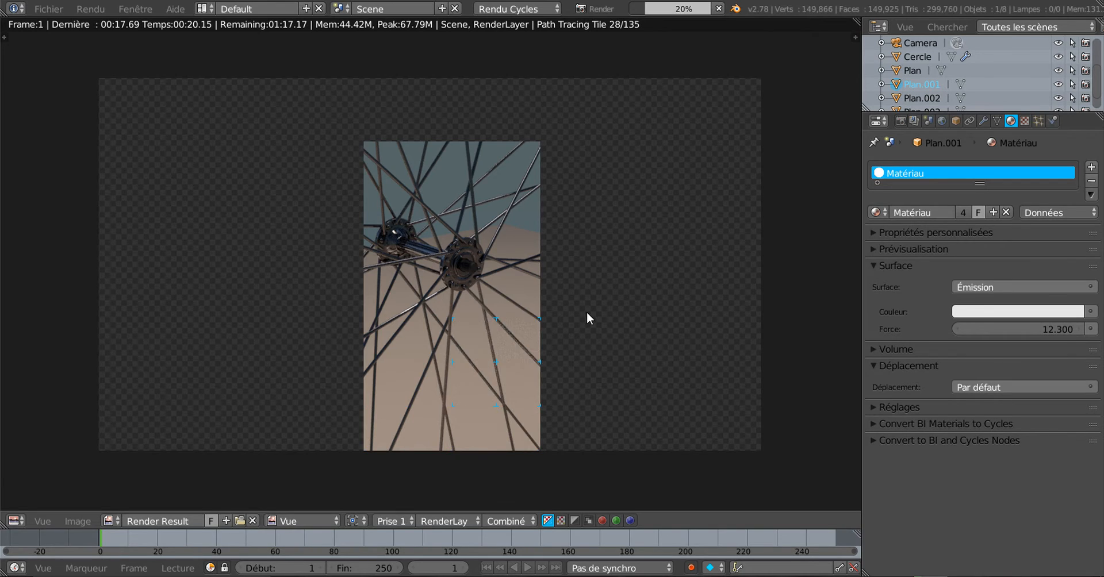
pyautogui.scroll(-1, 586, 312)
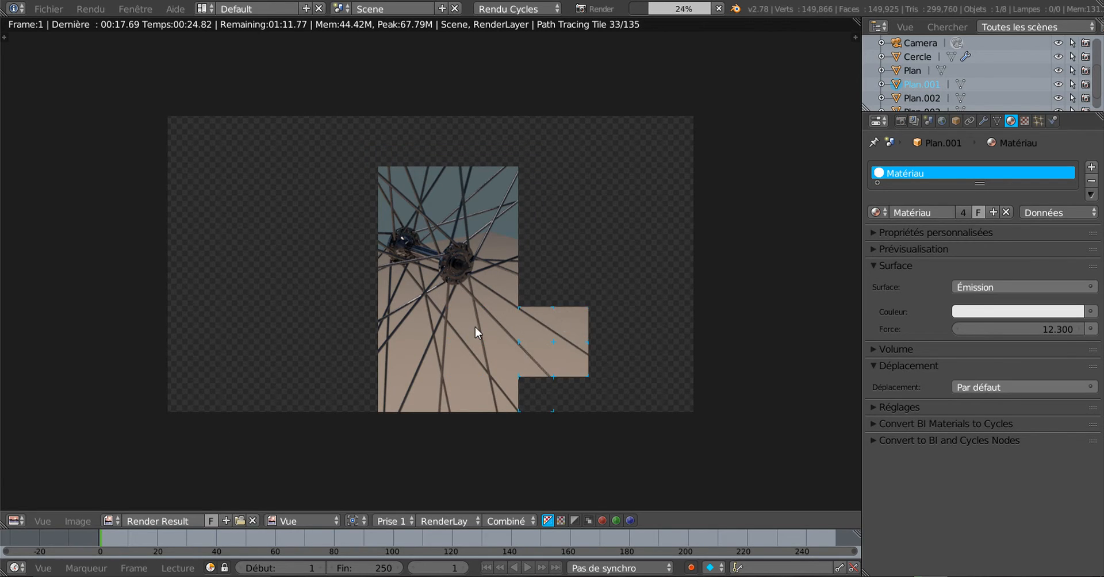
pyautogui.scroll(6, 475, 327)
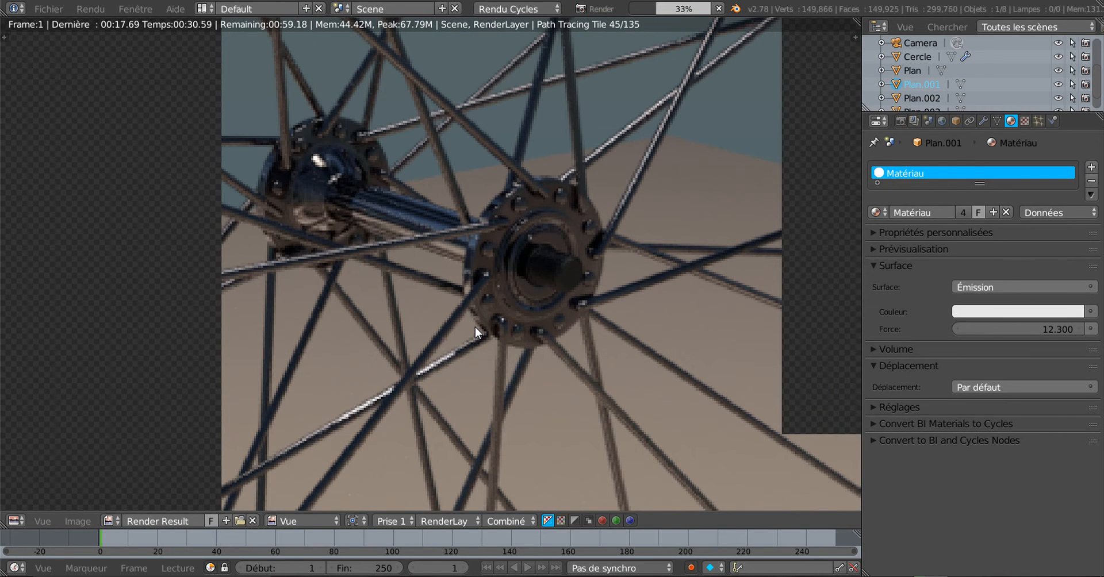
pyautogui.scroll(-2, 514, 243)
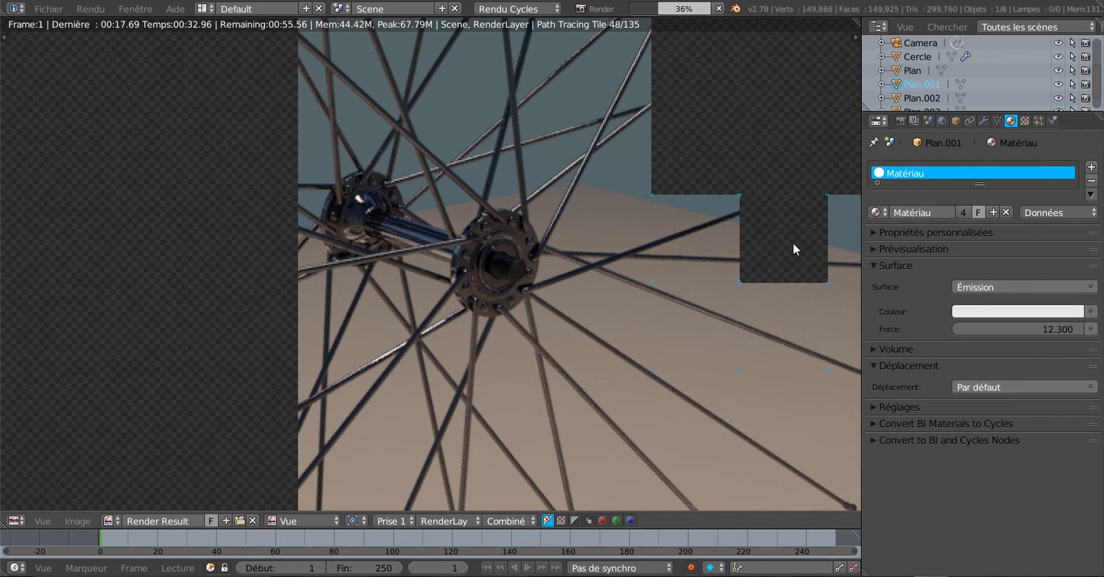
pyautogui.press('Escape')
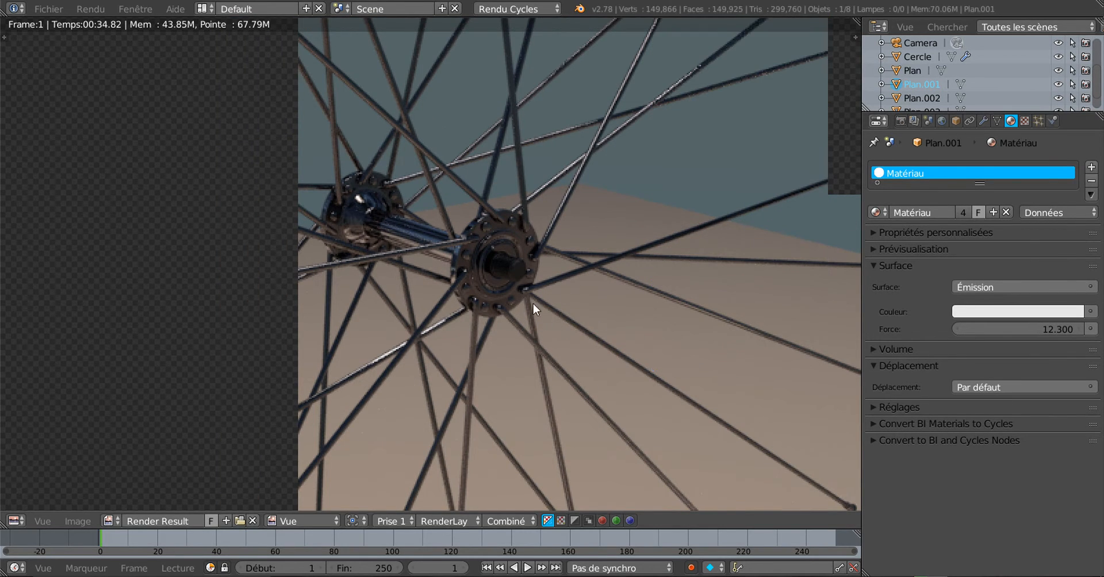
pyautogui.scroll(-2, 706, 226)
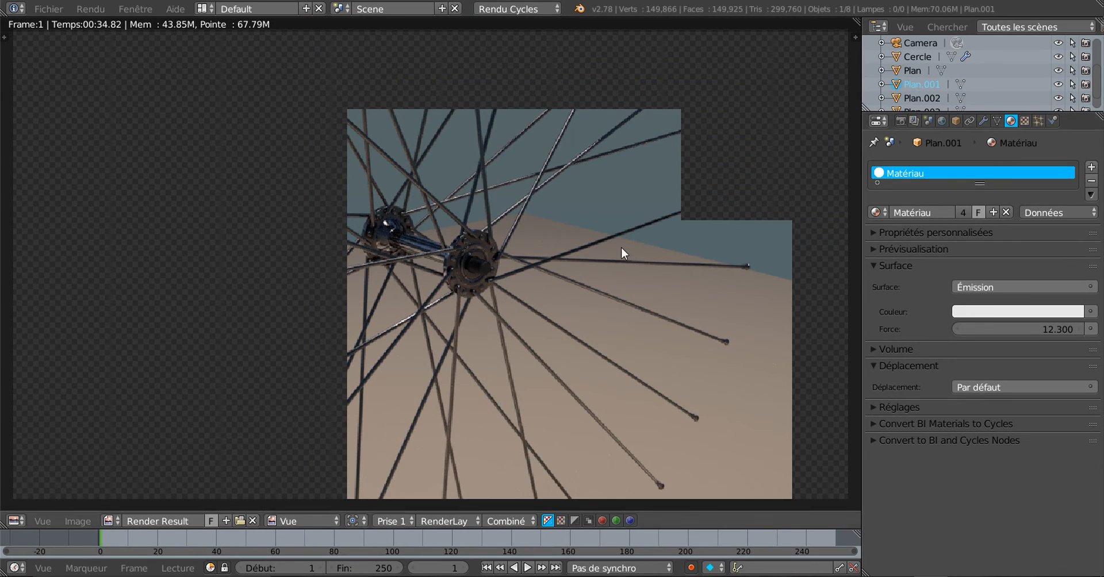
pyautogui.press('Escape')
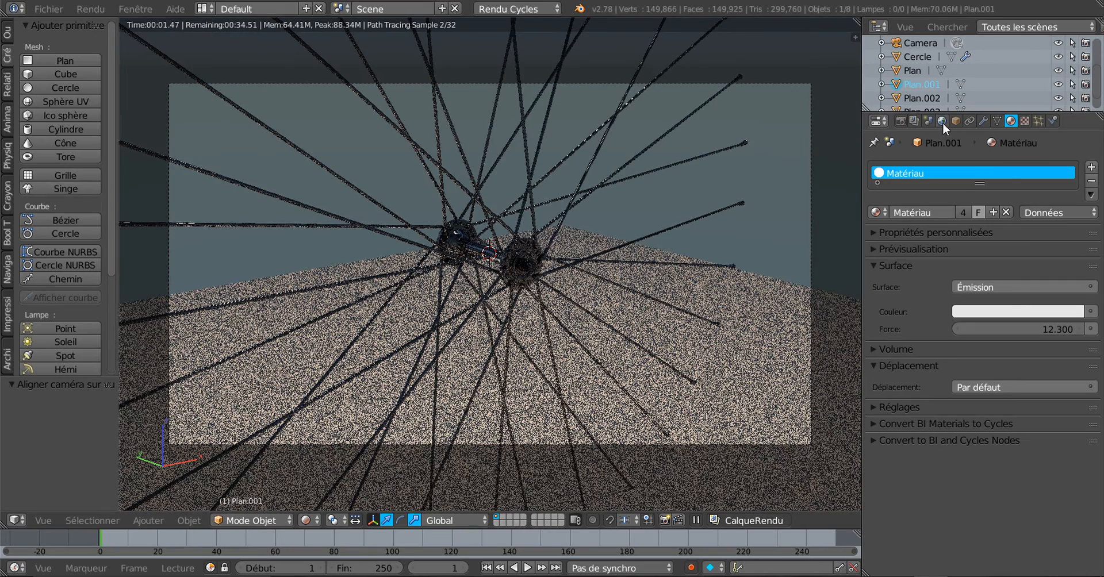
# Step: Set the World background strength to 0.8 and check the lighting with a brief test render
pyautogui.click(942, 120)
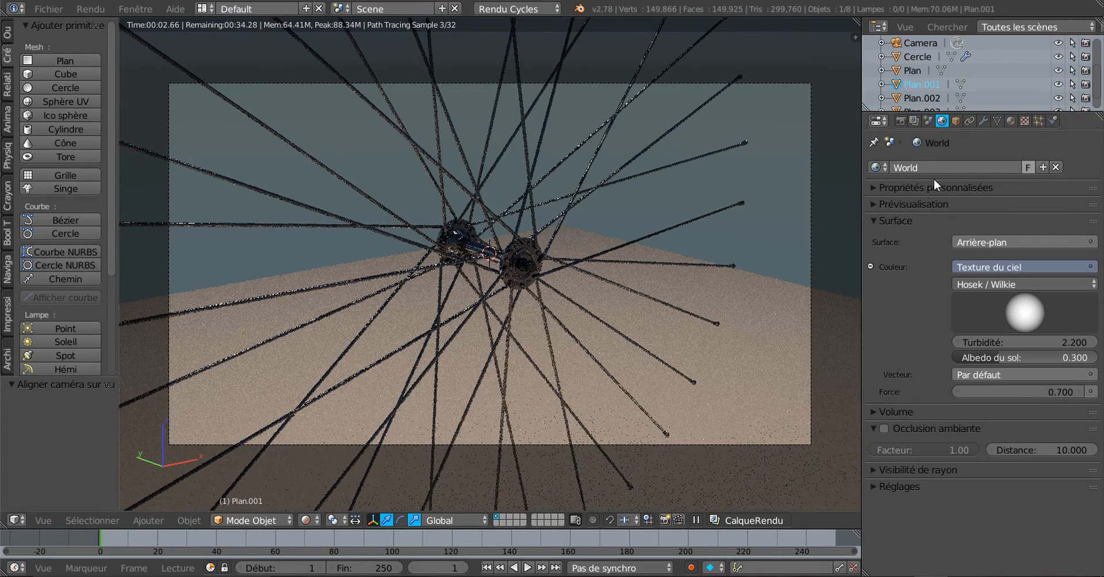
pyautogui.click(1079, 392)
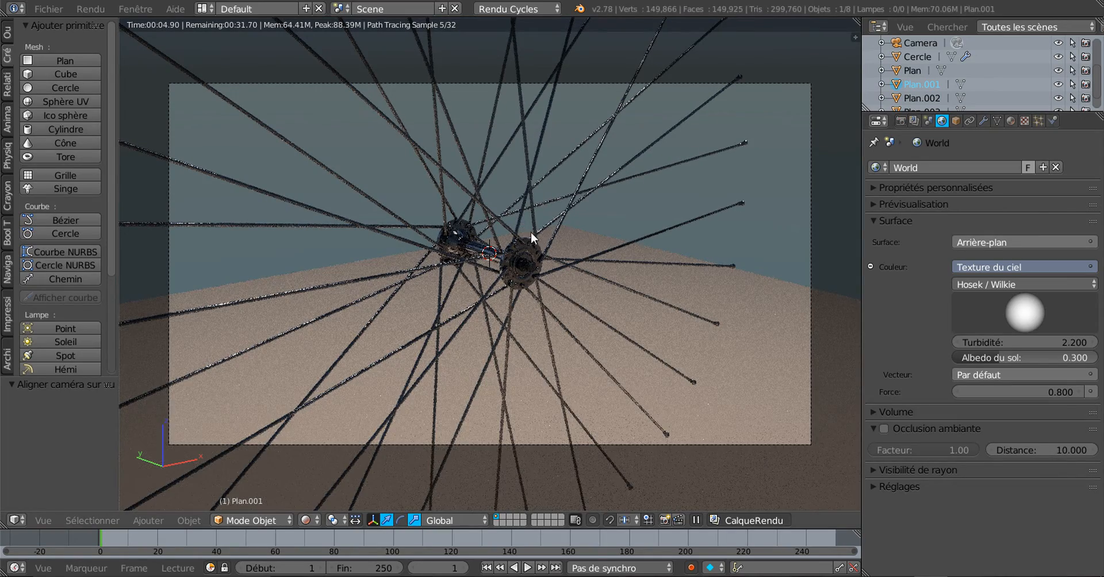
pyautogui.scroll(1, 553, 278)
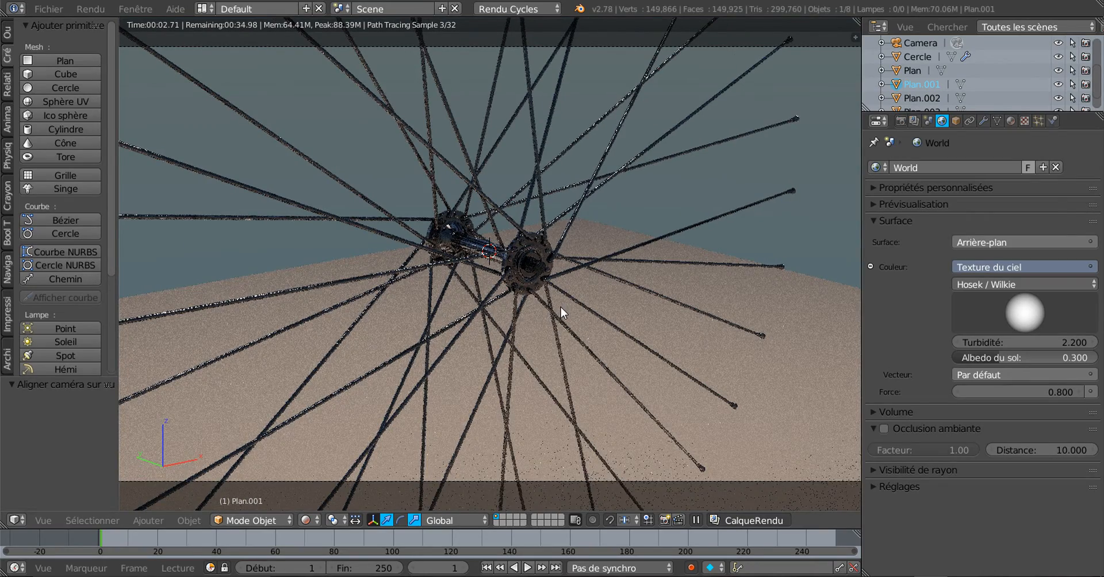
pyautogui.press('F12')
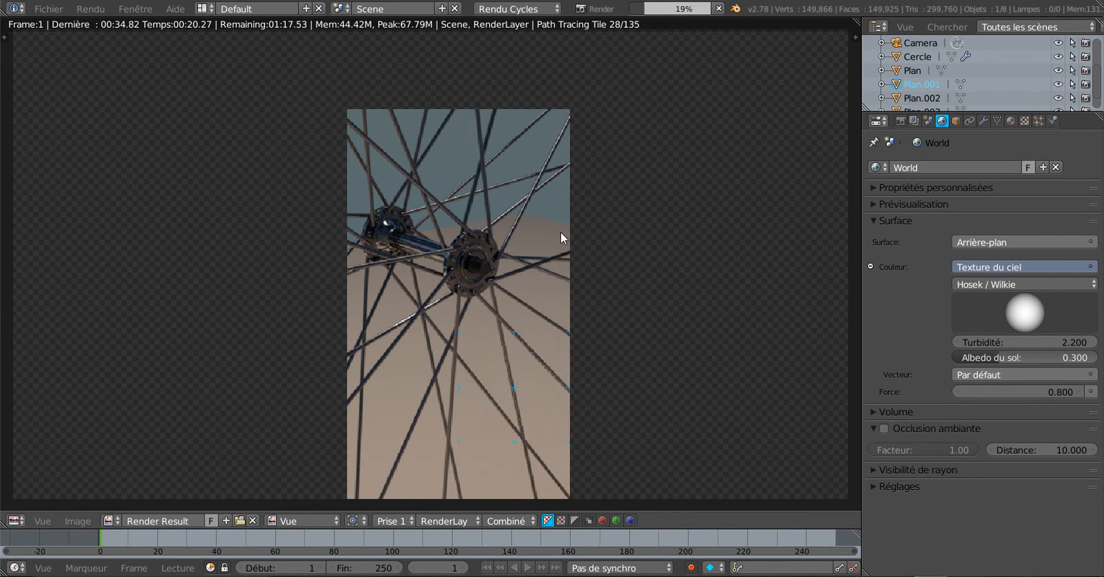
pyautogui.press('Escape')
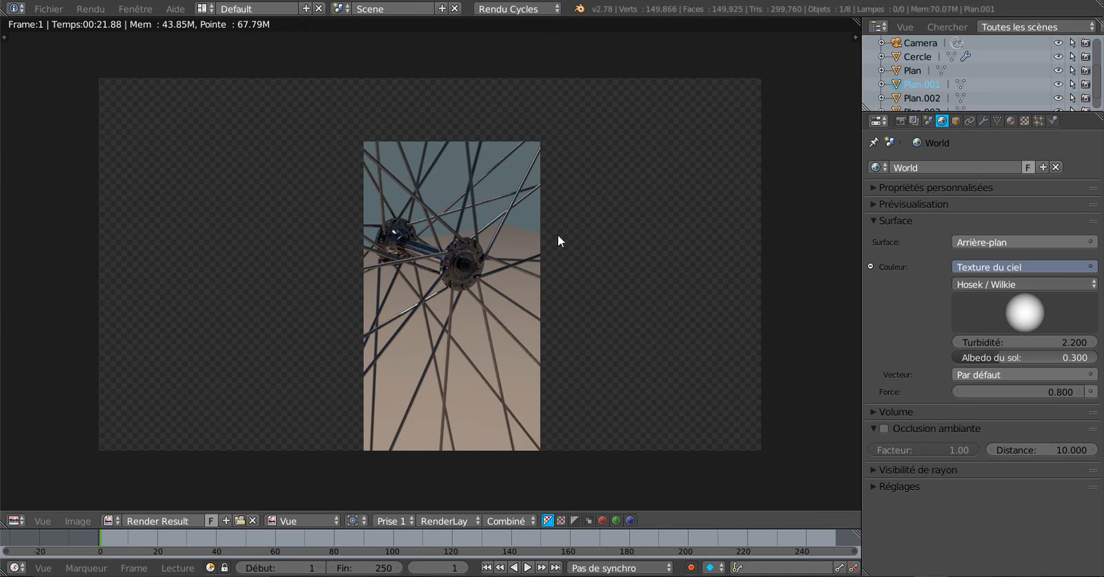
pyautogui.press('Escape')
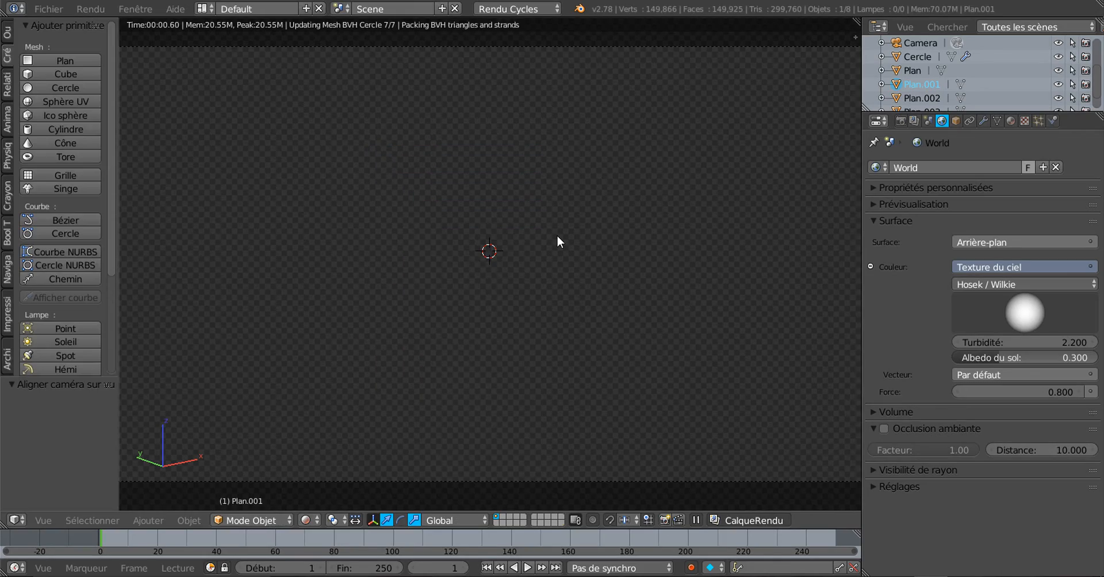
# Step: Return the viewport to Texture shading and leave the camera view to show the light planes above the wheel
pyautogui.scroll(-5, 557, 236)
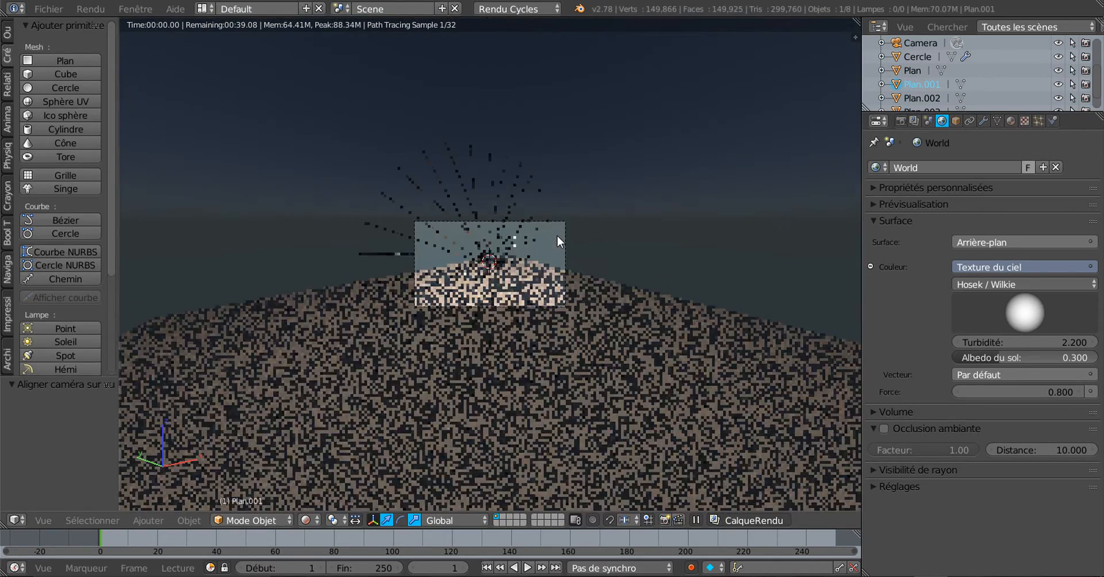
pyautogui.click(309, 520)
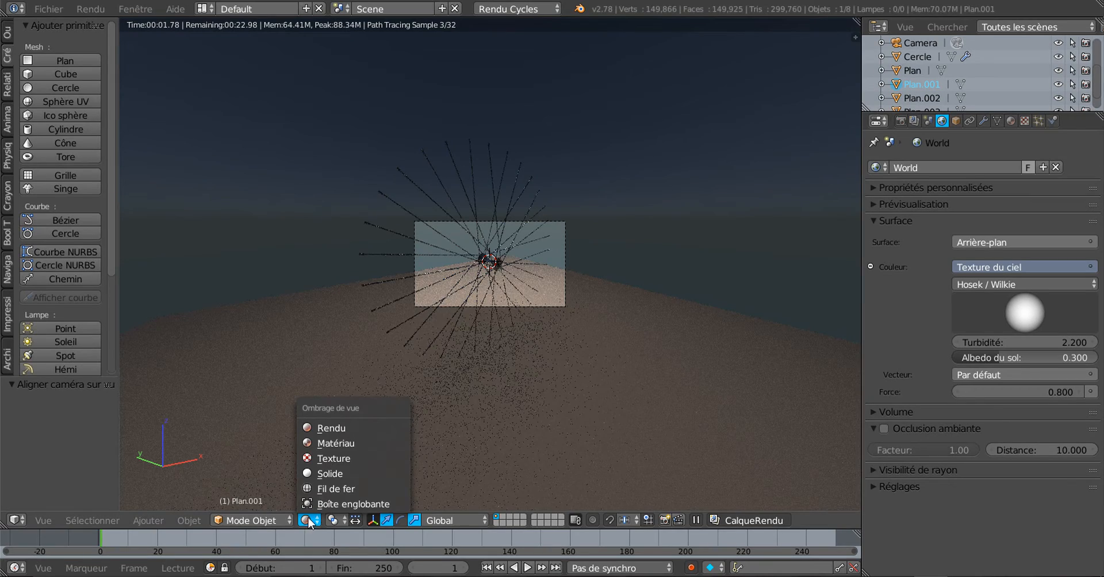
pyautogui.click(325, 460)
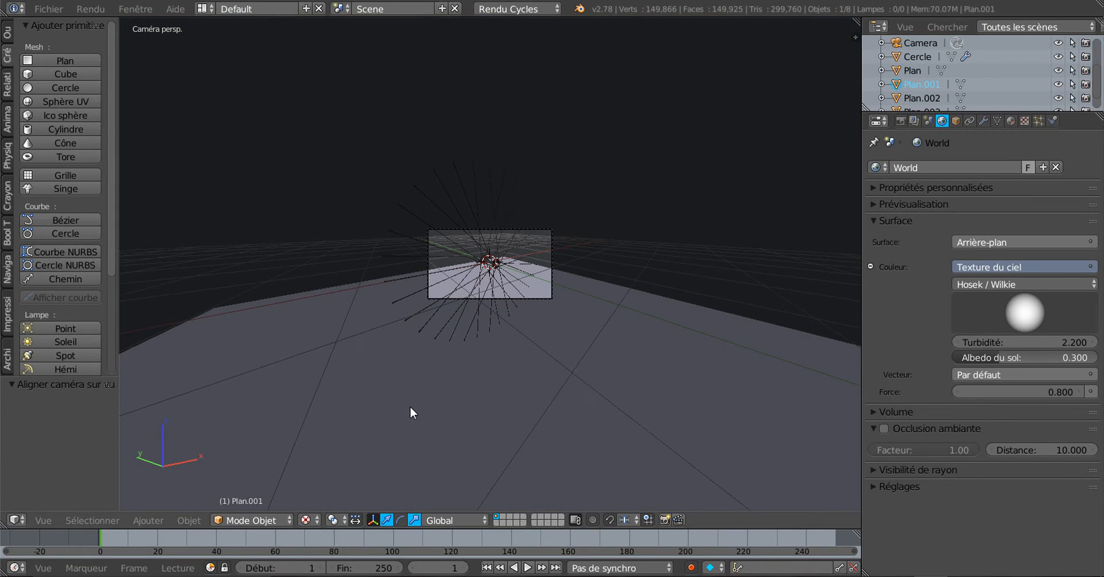
pyautogui.moveTo(460, 368); pyautogui.dragTo(493, 353, button='middle')
pyautogui.scroll(-10, 493, 353)
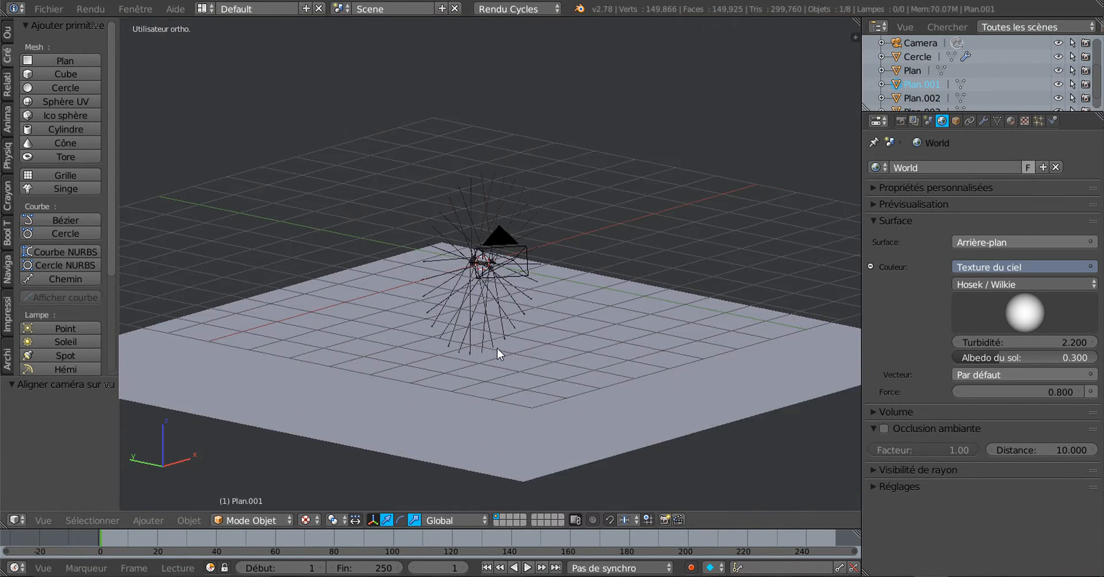
pyautogui.moveTo(542, 209); pyautogui.dragTo(529, 299, button='middle')
# Step: Select all four light planes above the wheel and move them down along Z by 2.245
pyautogui.rightClick(543, 229)
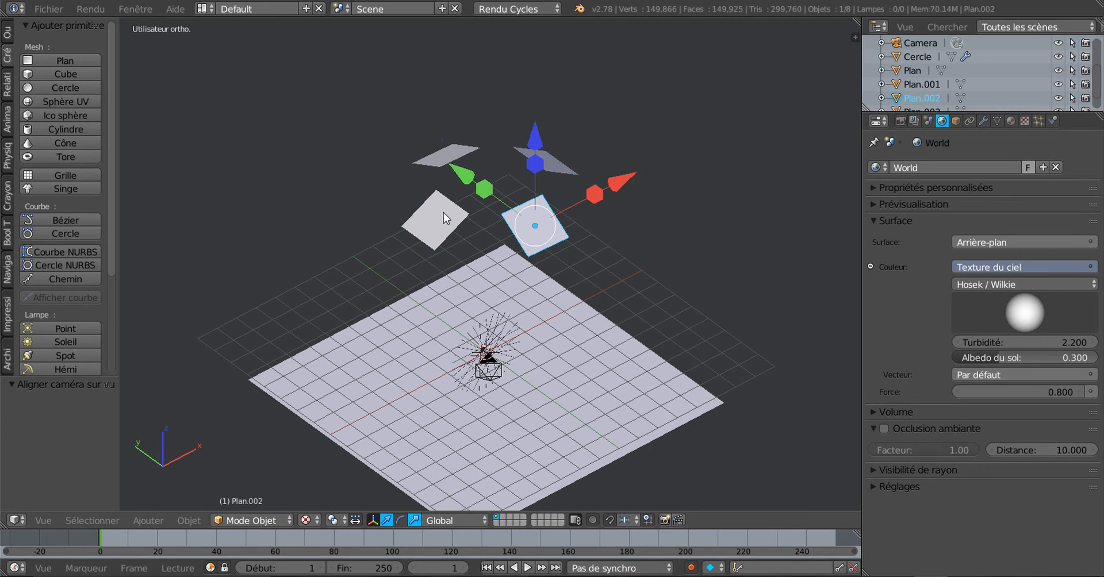
pyautogui.rightClick(444, 212)
pyautogui.rightClick(457, 161)
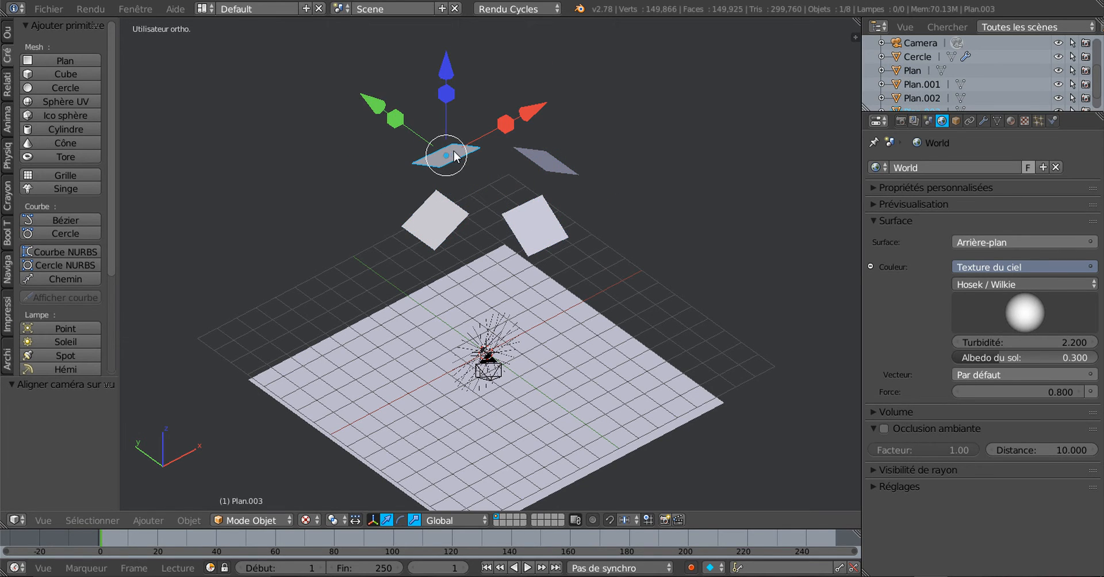
pyautogui.keyDown('shift'); pyautogui.rightClick(554, 159); pyautogui.keyUp('shift')
pyautogui.keyDown('shift'); pyautogui.rightClick(537, 220); pyautogui.keyUp('shift')
pyautogui.keyDown('shift'); pyautogui.rightClick(436, 220); pyautogui.keyUp('shift')
pyautogui.moveTo(484, 167); pyautogui.dragTo(539, 164, button='middle')
pyautogui.moveTo(498, 53); pyautogui.dragTo(511, 130)
pyautogui.moveTo(510, 130); pyautogui.dragTo(546, 304, button='middle')
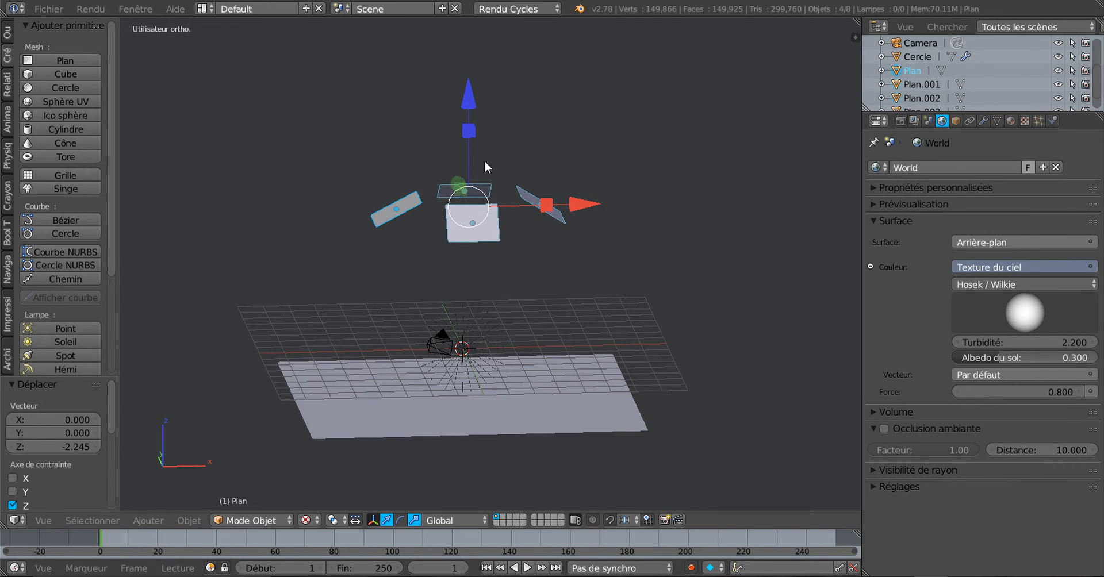
# Step: Scale the four selected light planes up uniformly by a factor of about 1.152
pyautogui.moveTo(464, 297); pyautogui.dragTo(504, 308, button='middle')
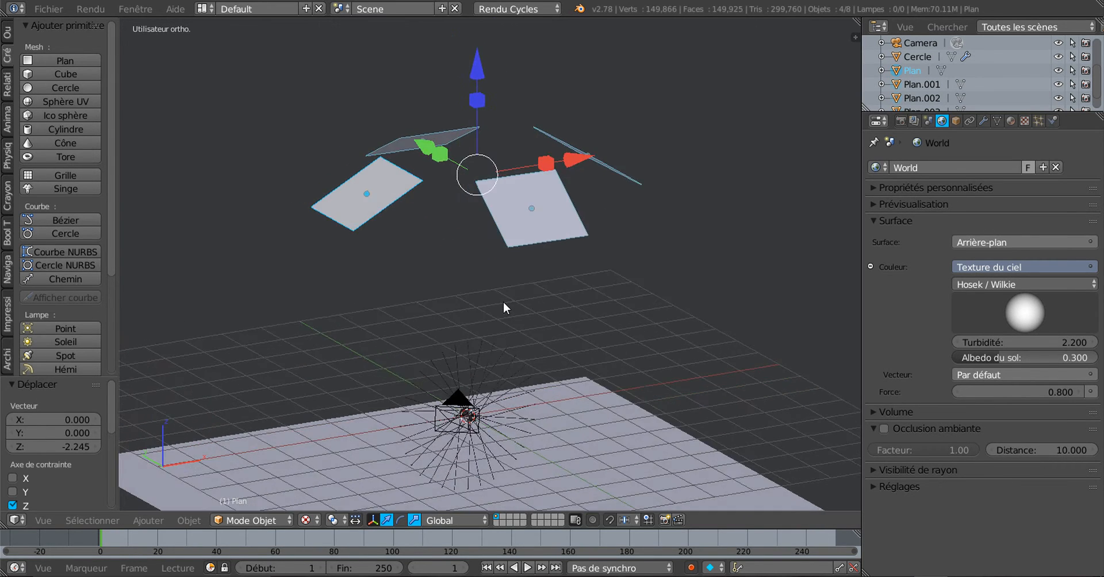
pyautogui.press('s')
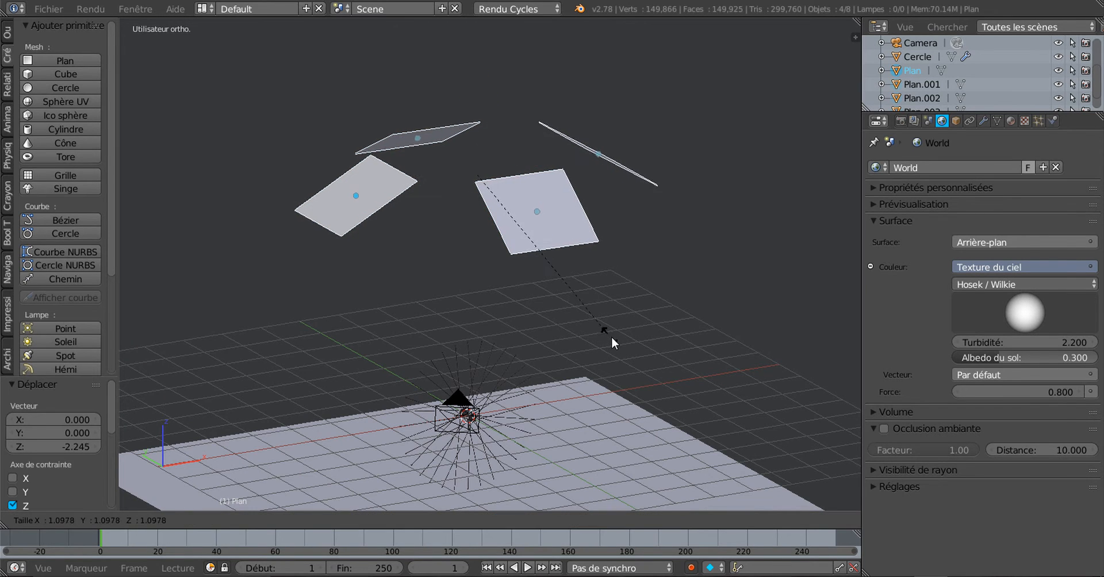
pyautogui.click(619, 339)
# Step: Preview the wheel, its hub and the enlarged light planes with Rendered viewport shading
pyautogui.moveTo(523, 328); pyautogui.dragTo(469, 235, button='middle')
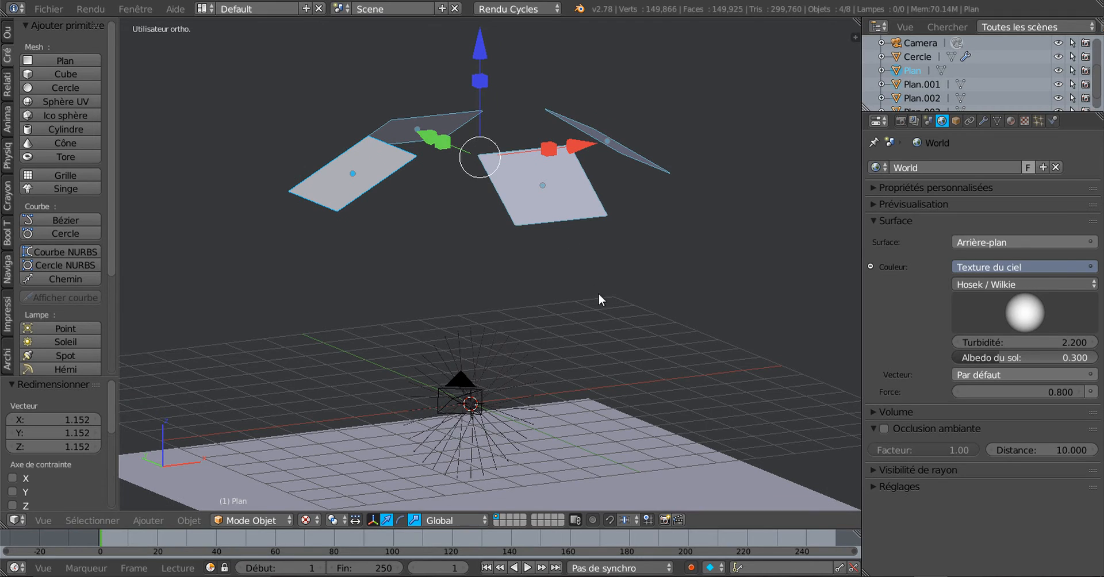
pyautogui.moveTo(562, 362); pyautogui.dragTo(501, 423, button='middle')
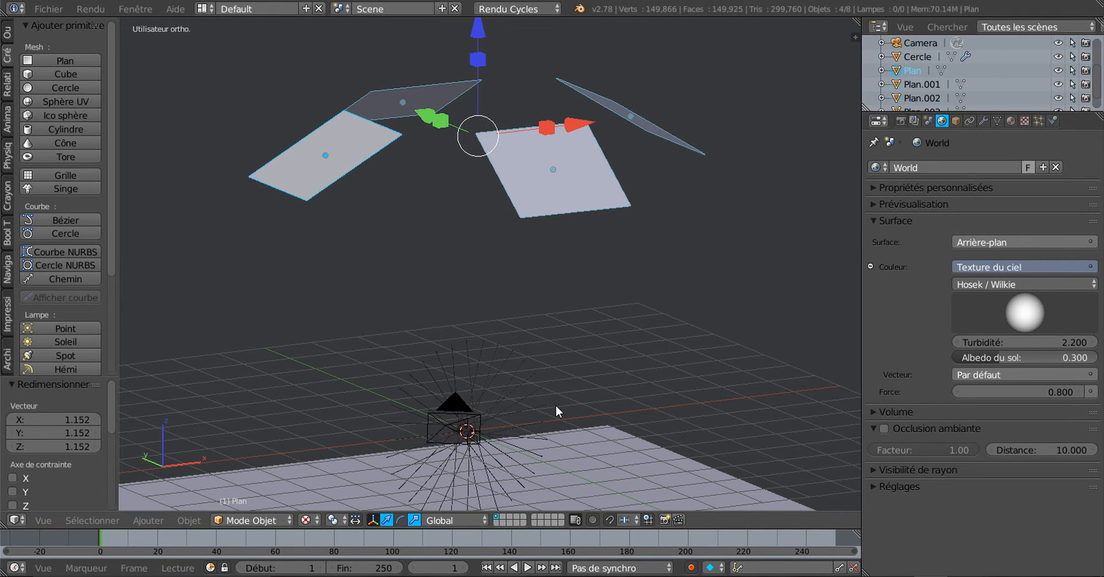
pyautogui.click(305, 520)
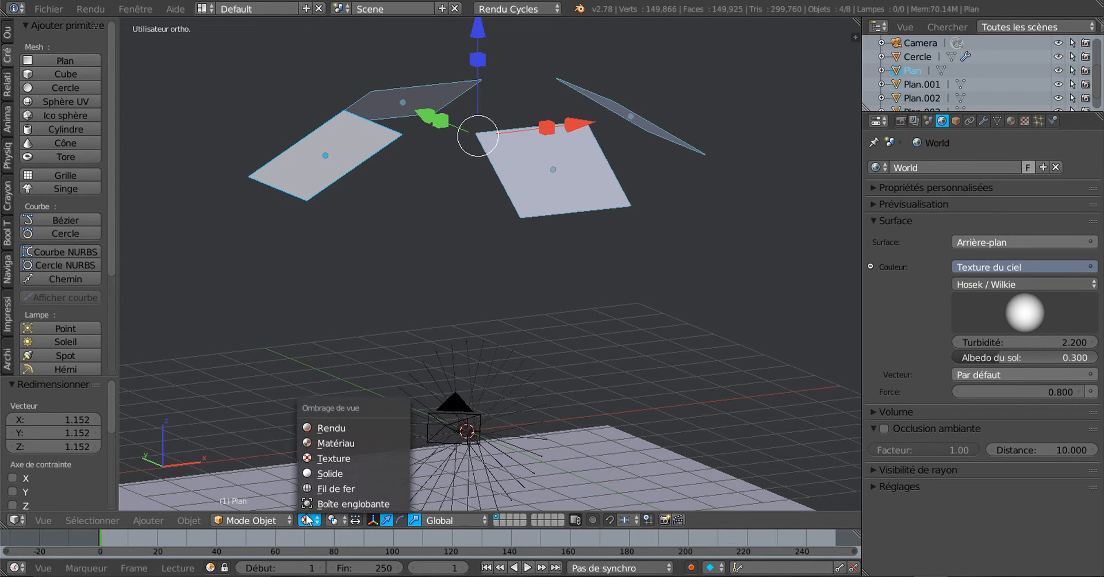
pyautogui.click(324, 429)
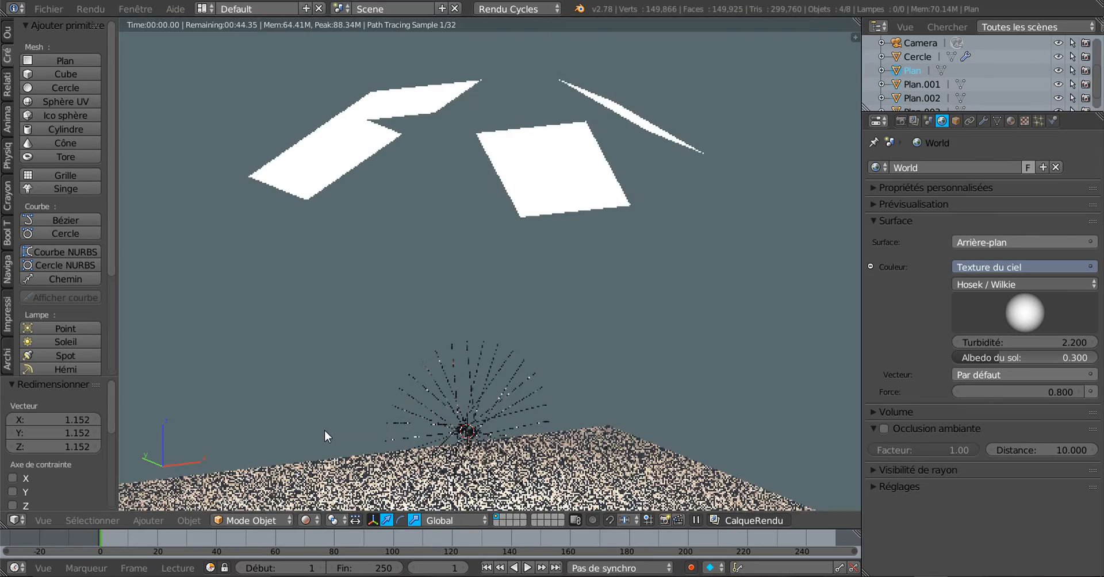
pyautogui.keyDown('shift'); pyautogui.moveTo(487, 411); pyautogui.dragTo(454, 337, button='middle'); pyautogui.keyUp('shift')
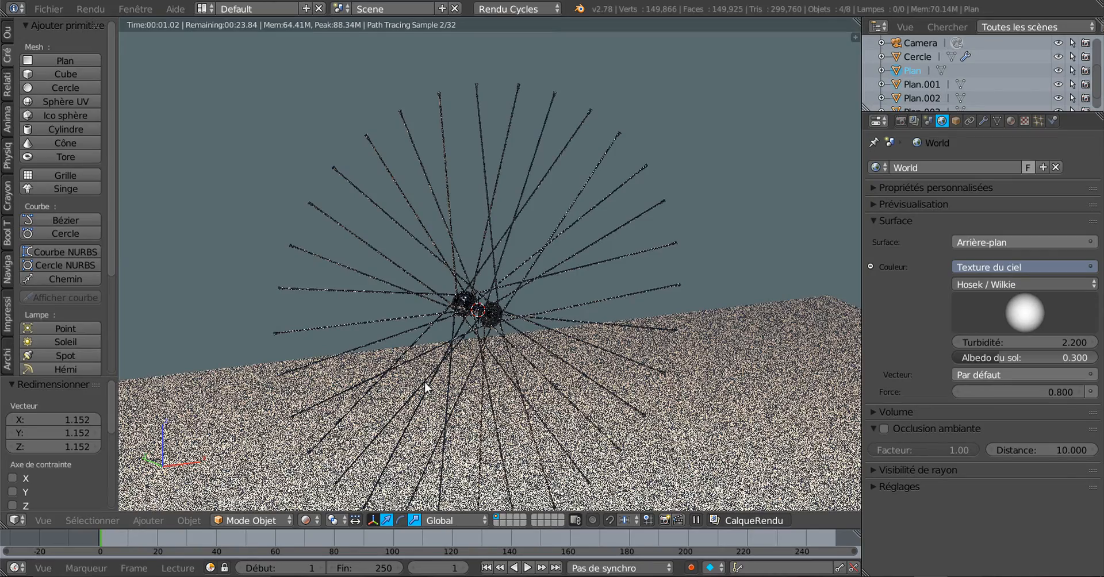
pyautogui.scroll(4, 426, 385)
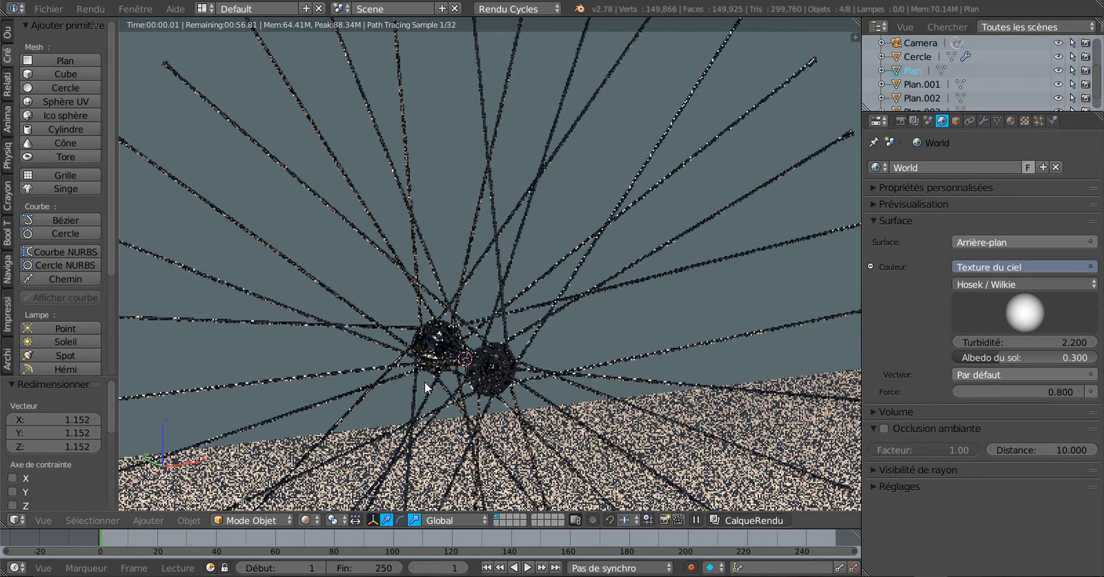
pyautogui.scroll(2, 424, 382)
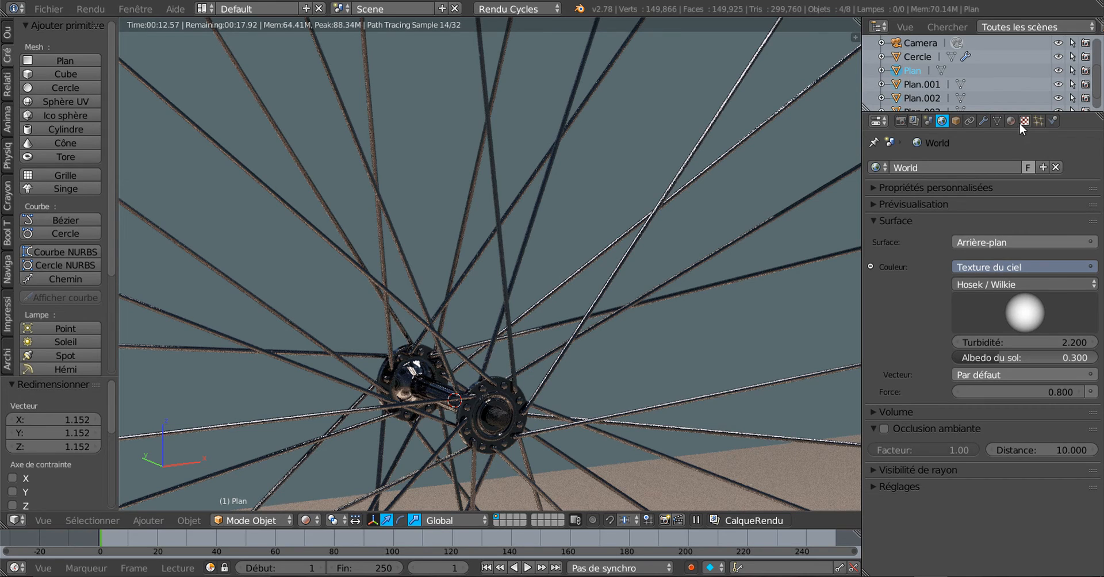
# Step: Set the projection of the Chrome.png image texture in the wheel's material to Sphère
pyautogui.rightClick(499, 398)
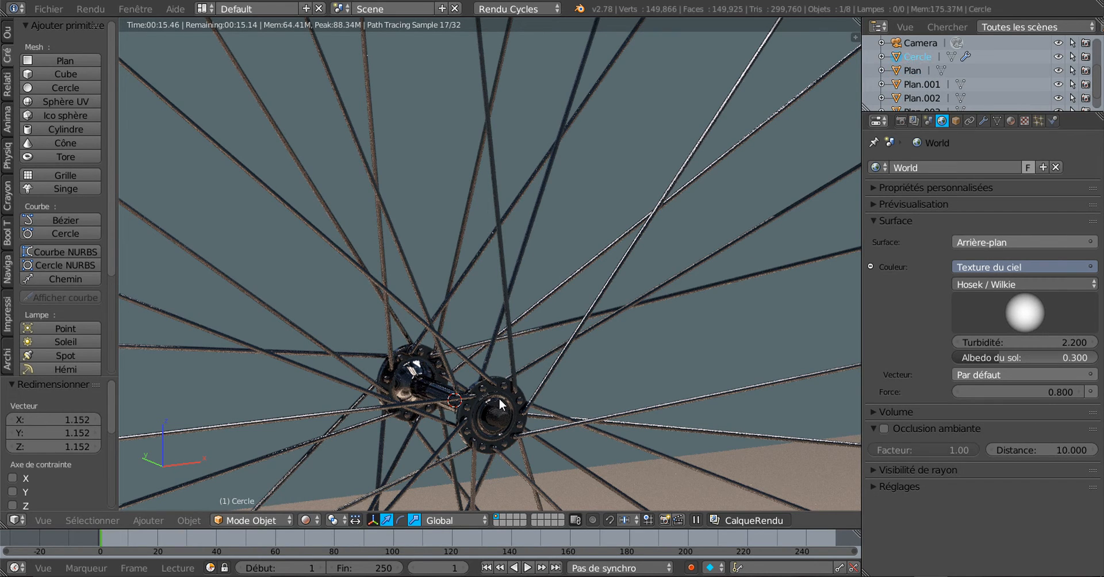
pyautogui.click(1009, 121)
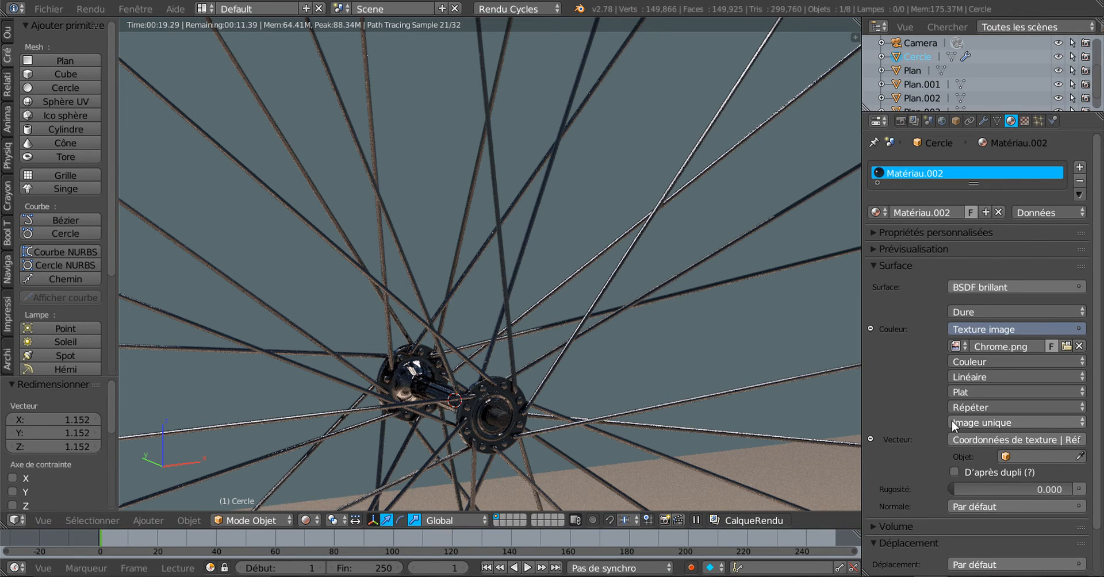
pyautogui.click(978, 391)
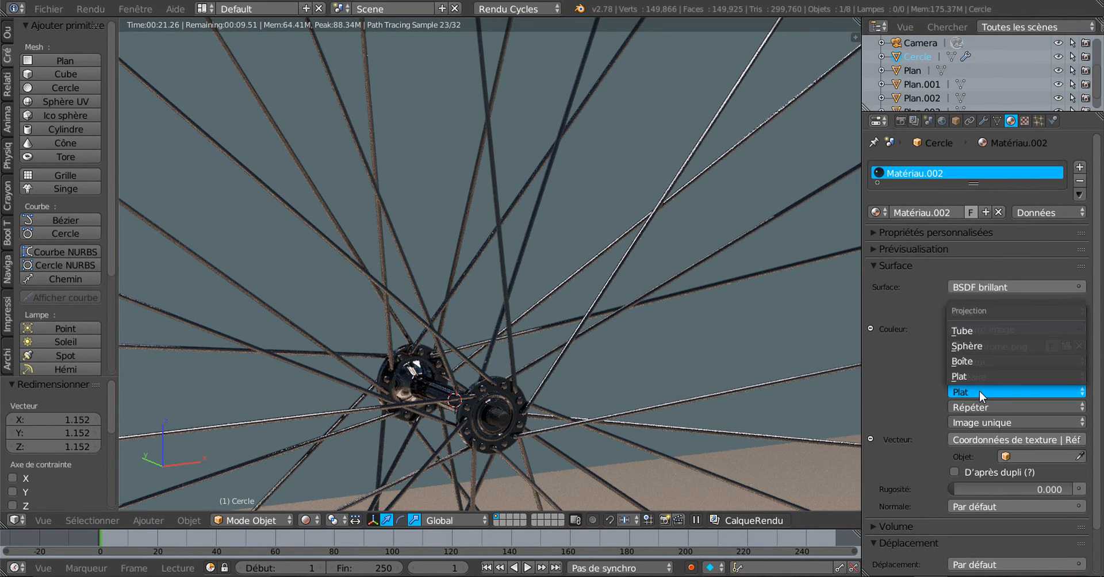
pyautogui.click(985, 346)
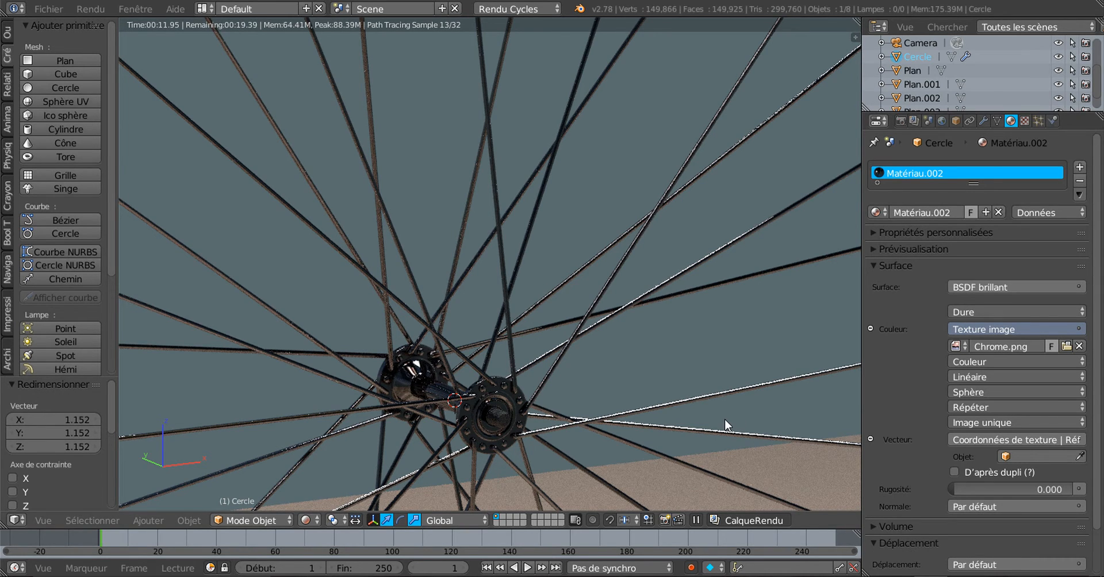
pyautogui.click(1022, 440)
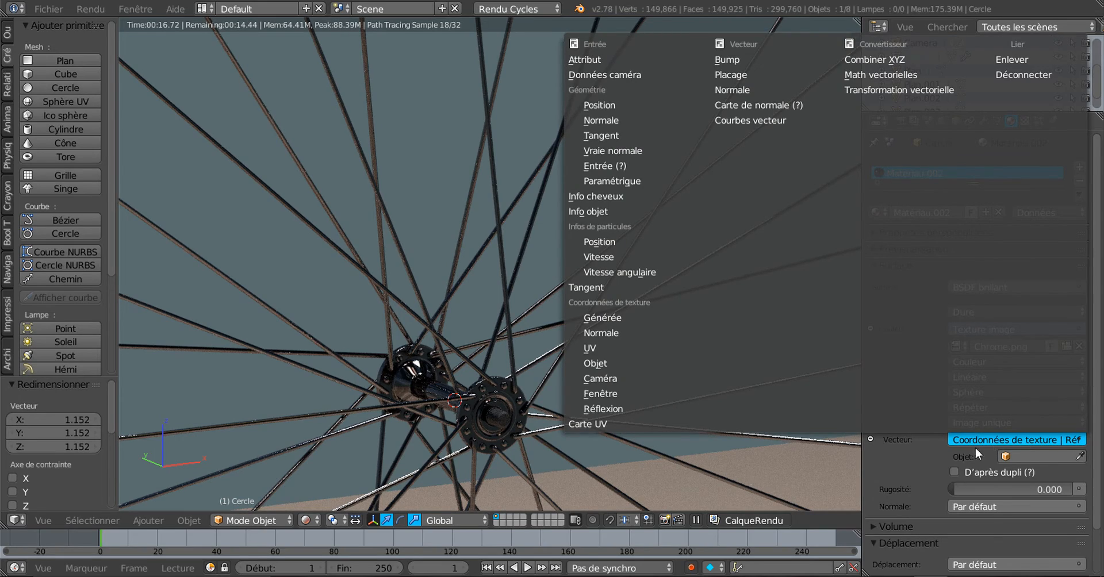
pyautogui.press('Escape')
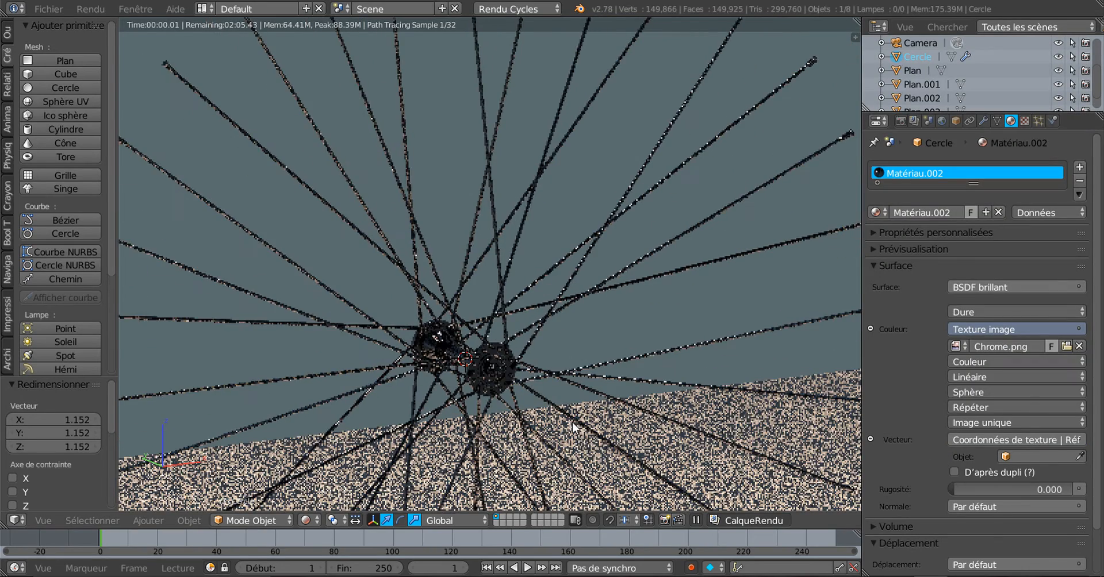
# Step: Examine the chrome reflections on the hub and spokes in the rendered preview, both close up and with the whole wheel in view
pyautogui.press('KP_7')
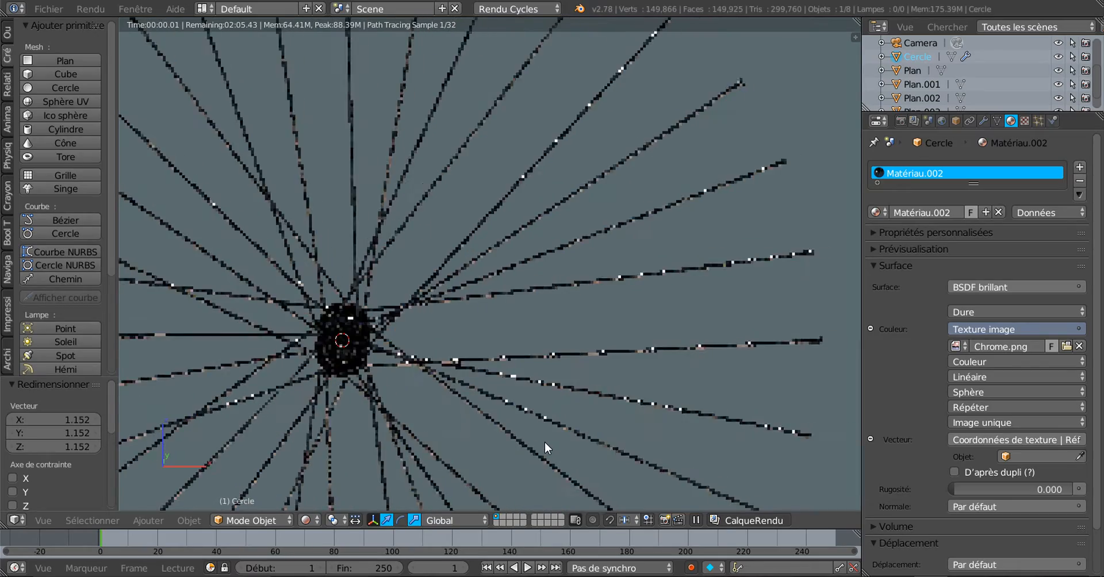
pyautogui.moveTo(544, 443); pyautogui.dragTo(604, 435, button='middle')
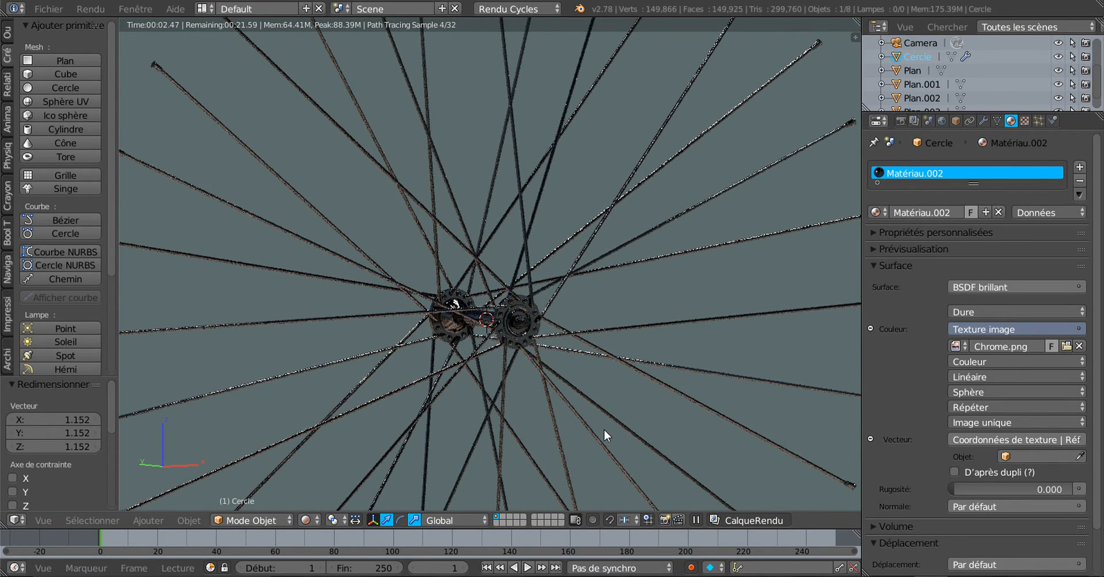
pyautogui.scroll(2, 590, 376)
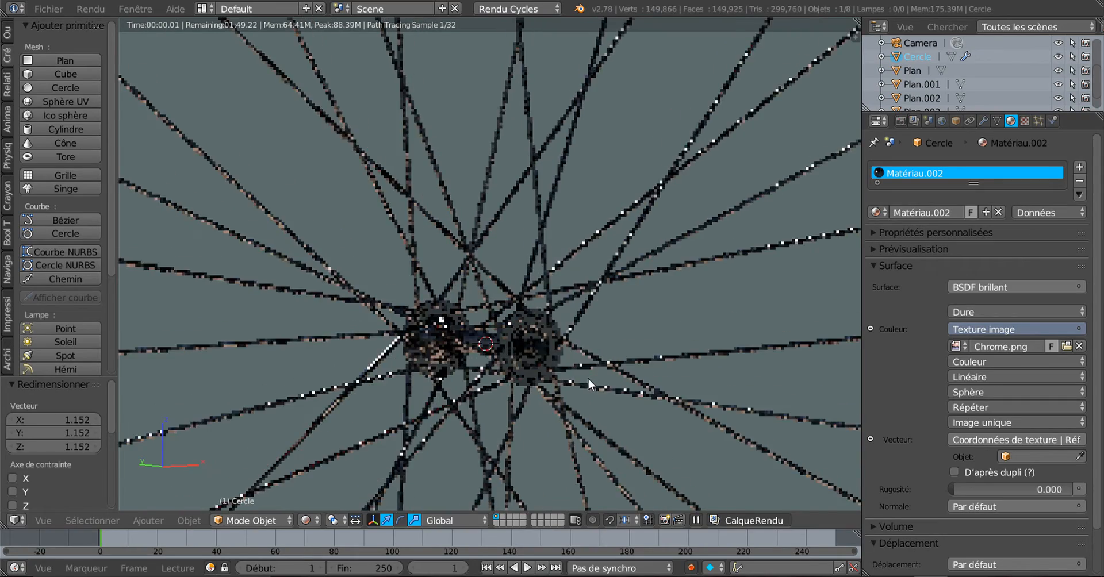
pyautogui.scroll(3, 585, 381)
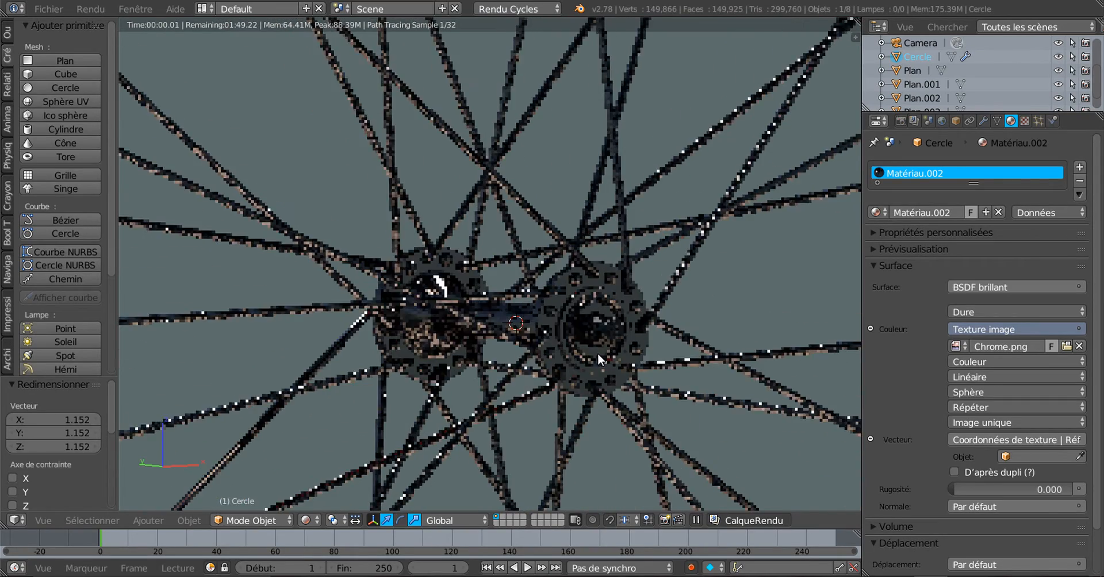
pyautogui.scroll(1, 598, 353)
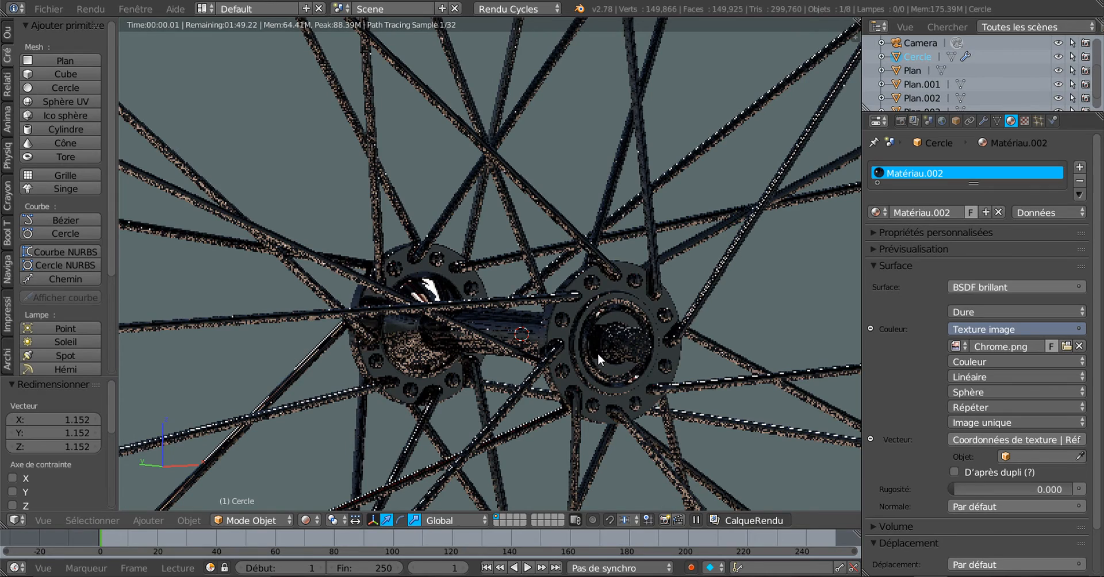
pyautogui.scroll(-1, 596, 362)
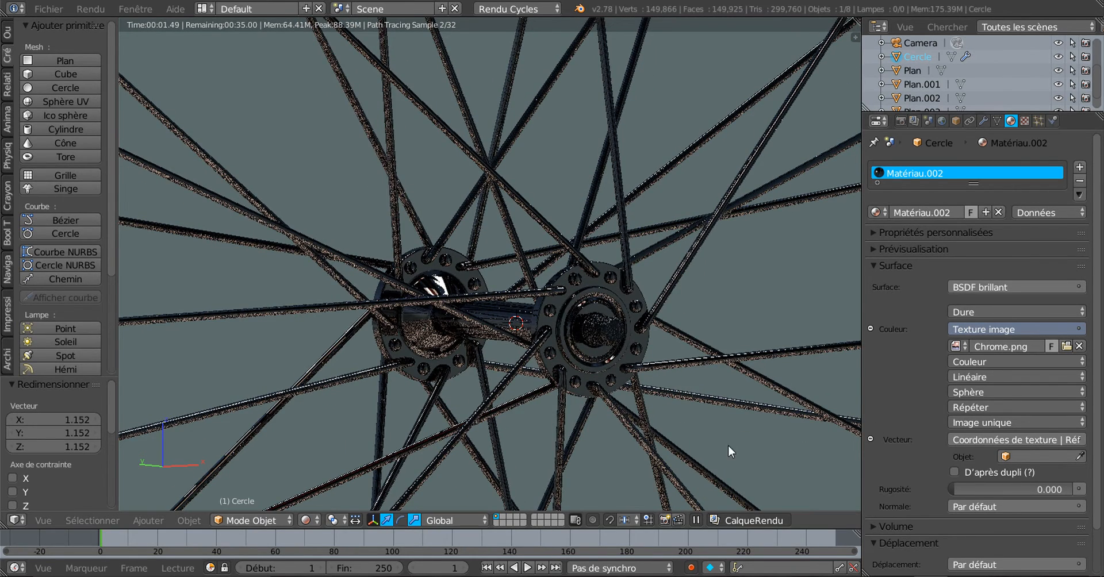
pyautogui.scroll(-1, 698, 435)
pyautogui.scroll(-3, 691, 429)
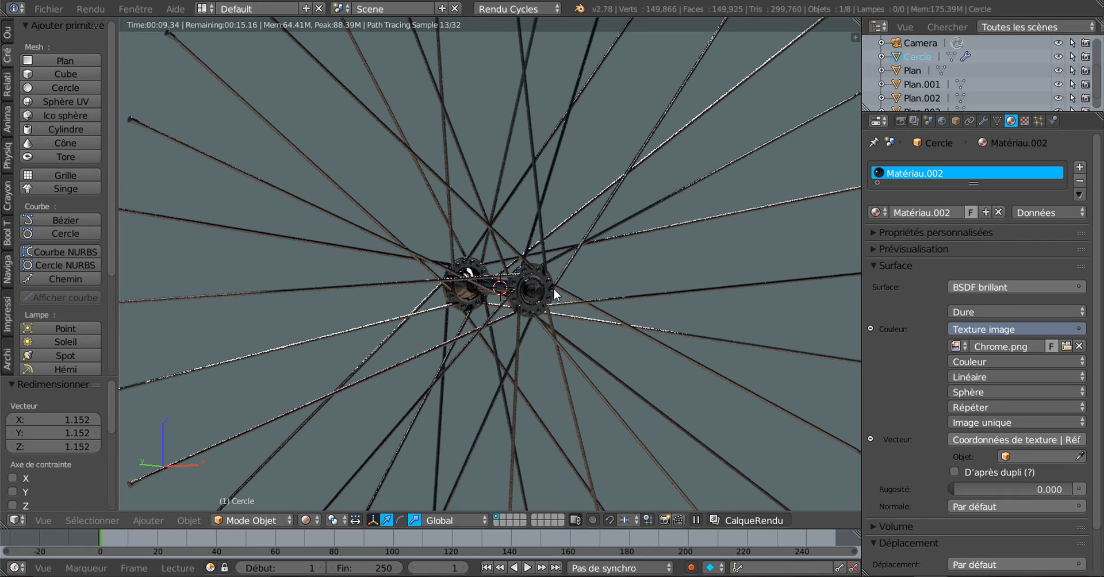
pyautogui.scroll(-4, 388, 373)
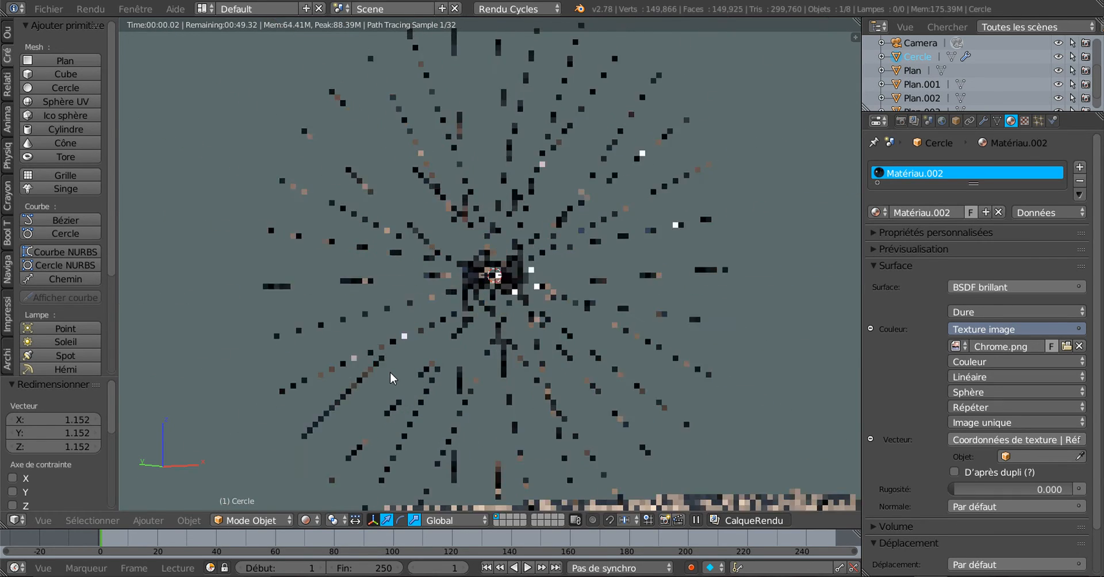
pyautogui.scroll(2, 527, 361)
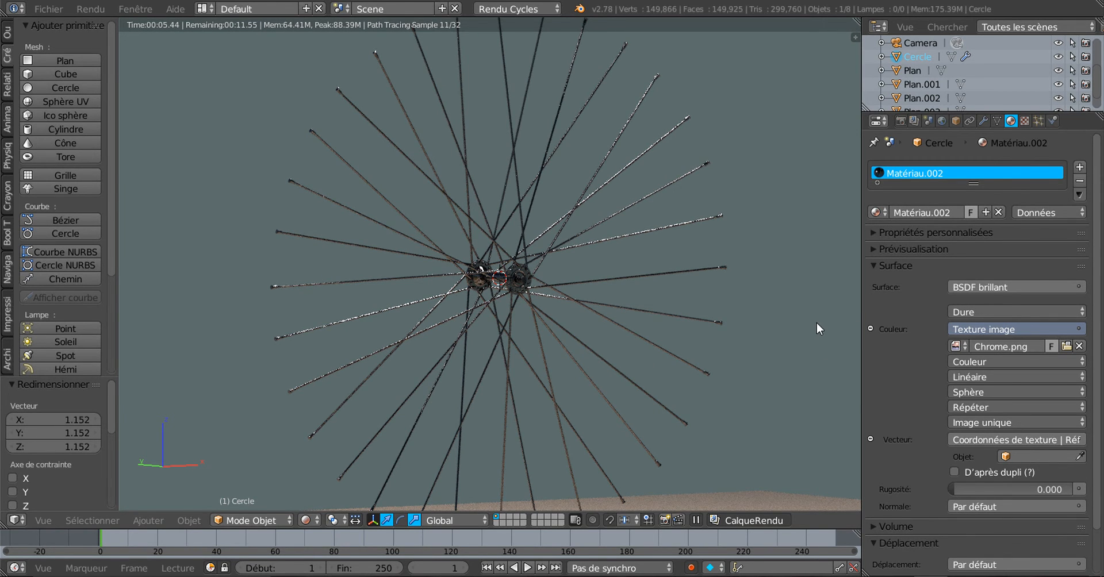
pyautogui.scroll(-1, 816, 322)
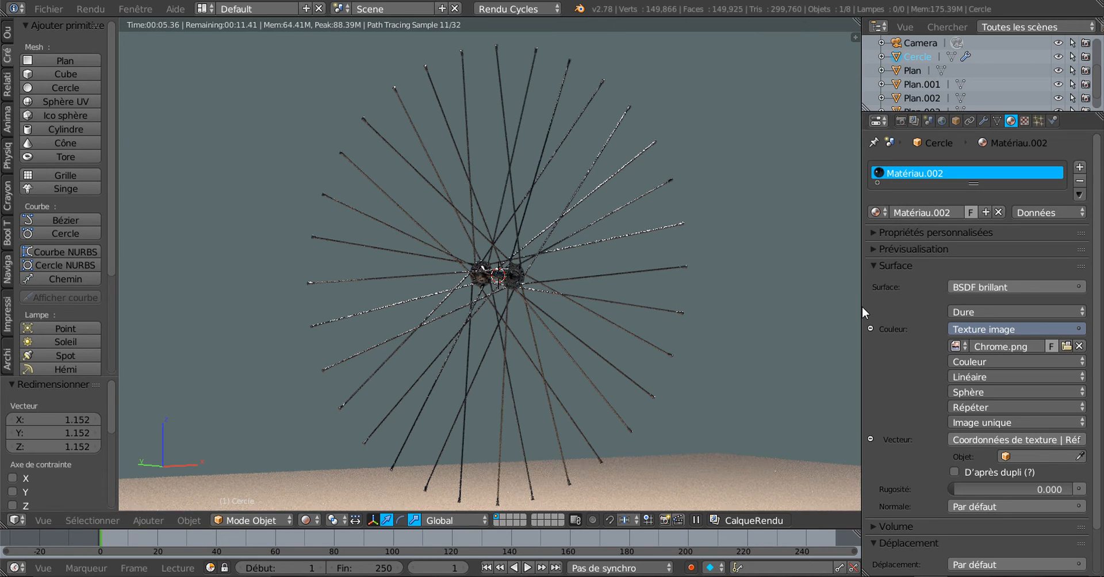
pyautogui.scroll(4, 719, 328)
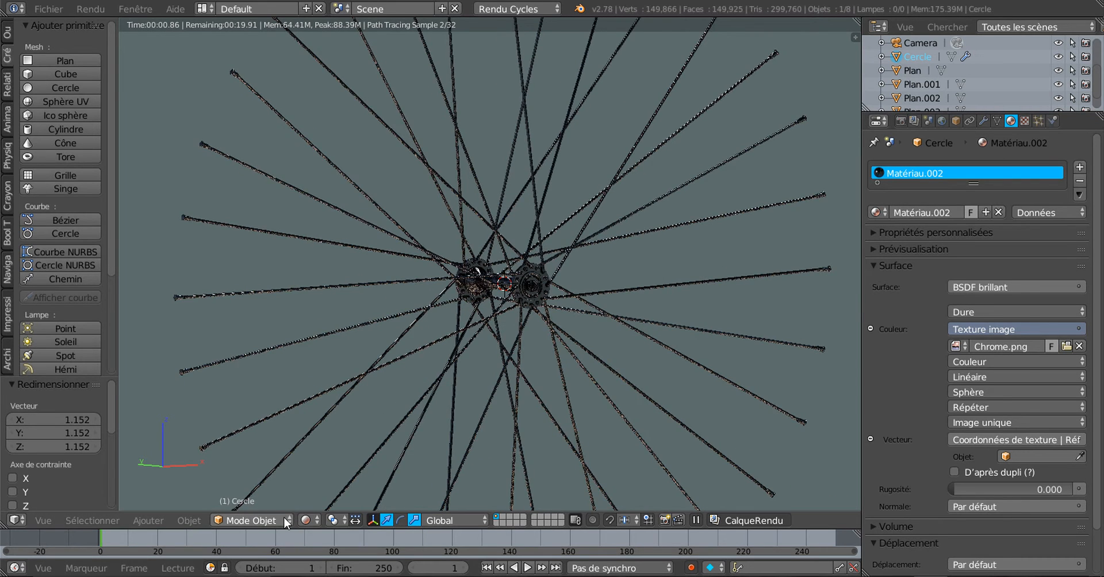
pyautogui.click(304, 520)
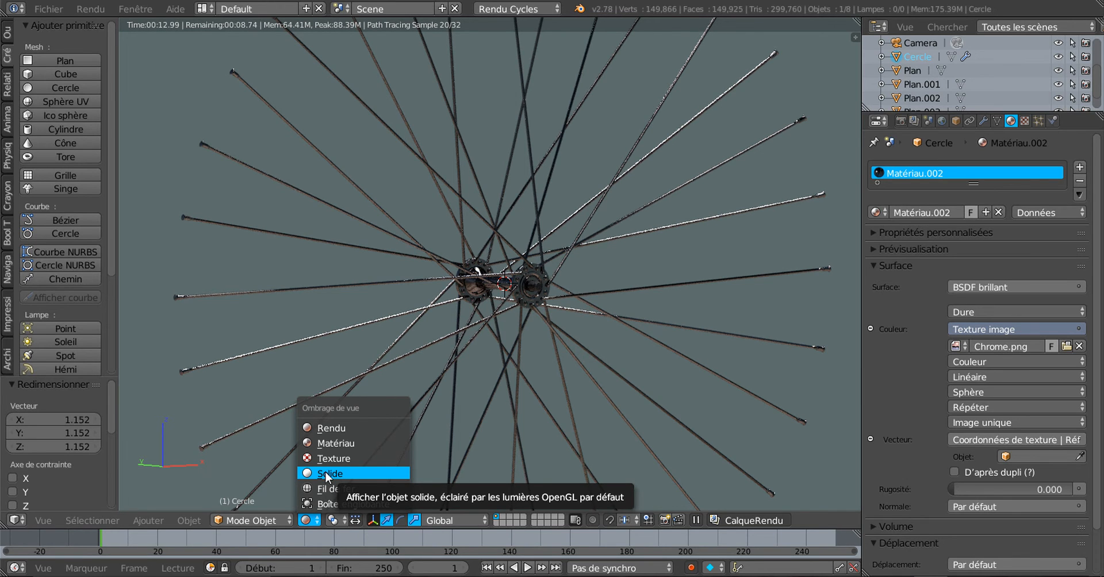
pyautogui.scroll(5, 536, 371)
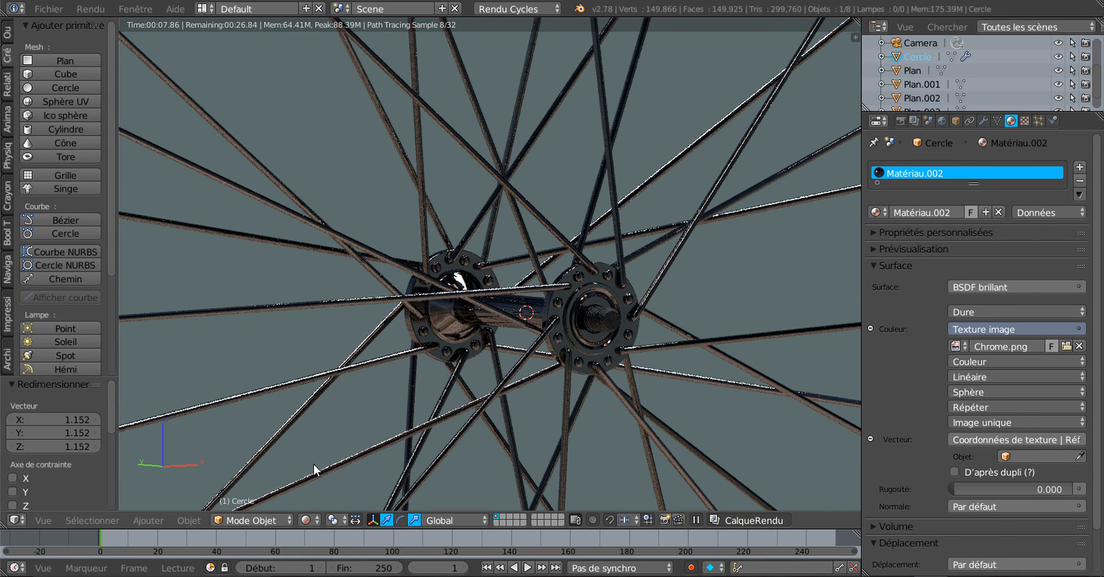
# Step: Switch the viewport from the rendered preview to Solid shading
pyautogui.click(307, 520)
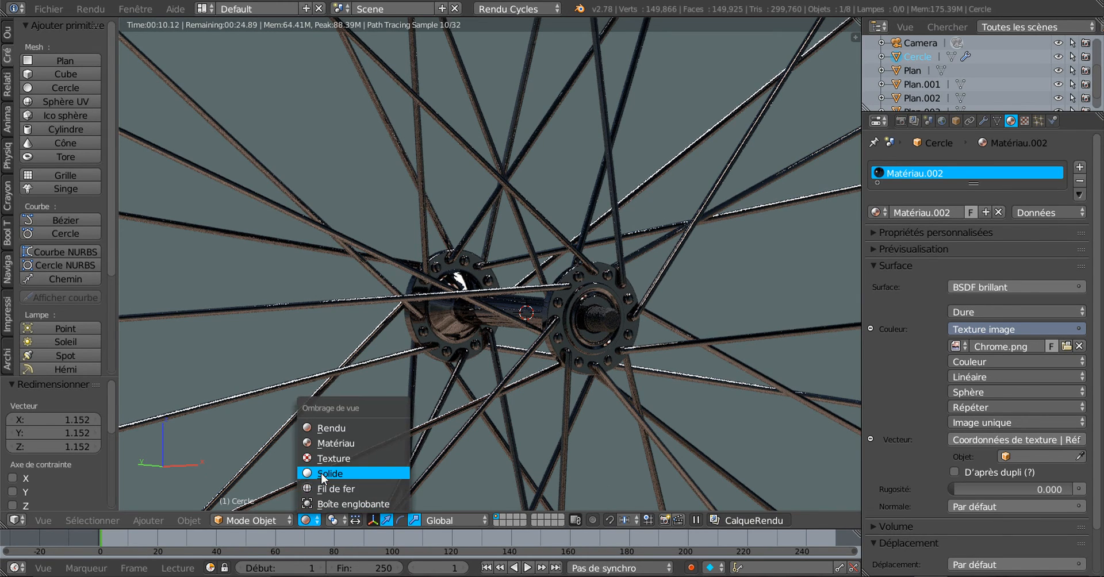
pyautogui.click(325, 459)
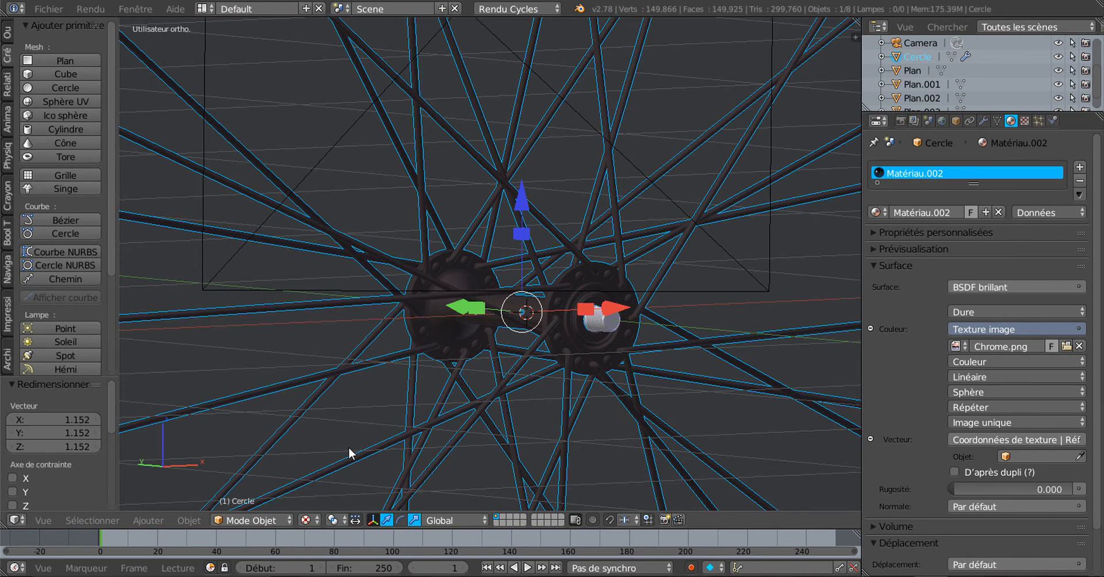
pyautogui.scroll(-2, 464, 412)
pyautogui.click(332, 520)
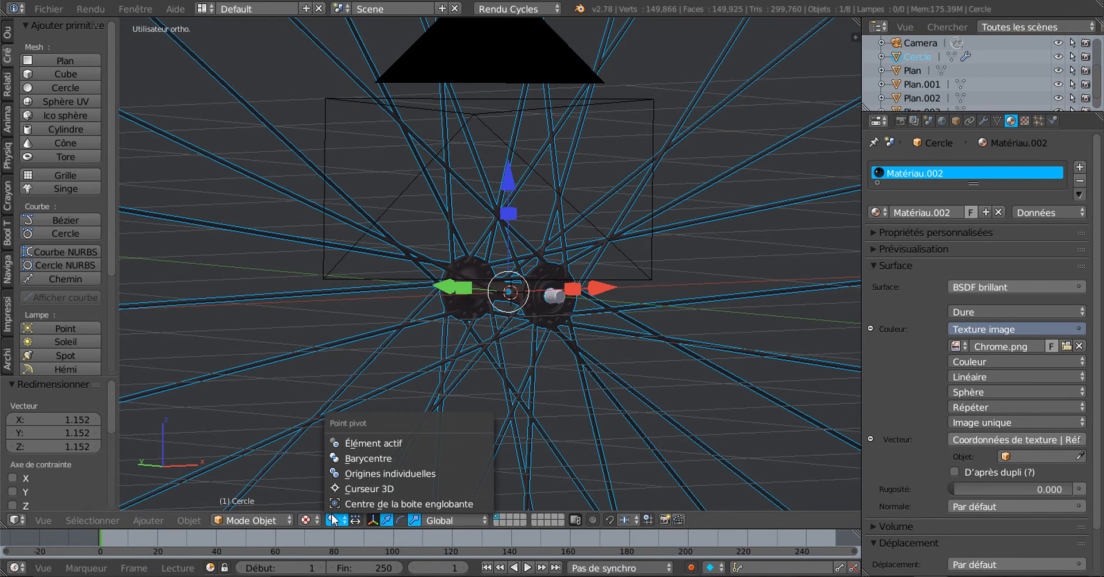
pyautogui.click(307, 520)
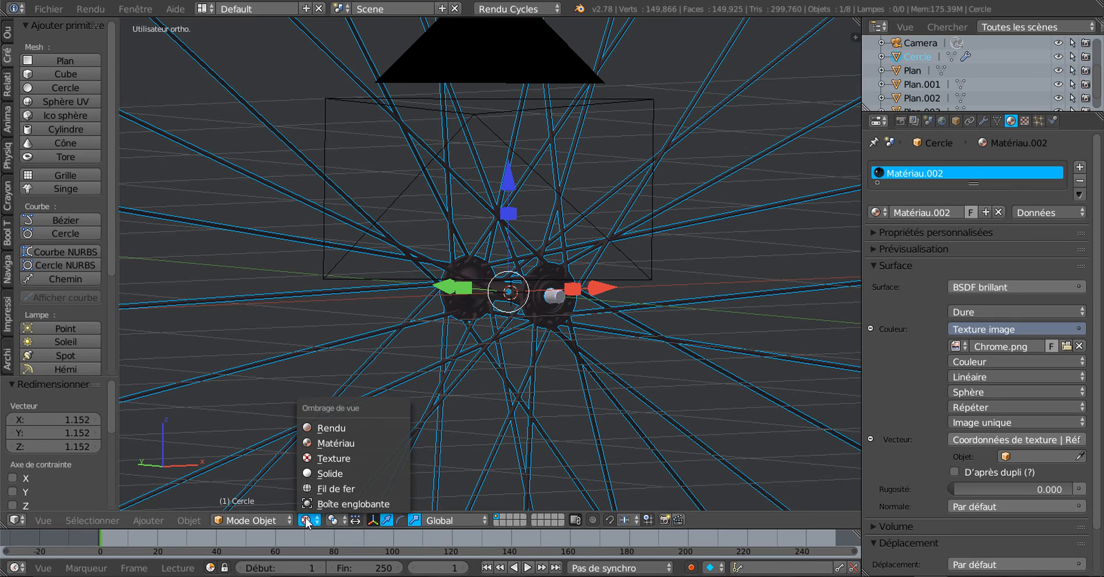
pyautogui.click(326, 473)
pyautogui.scroll(1, 351, 467)
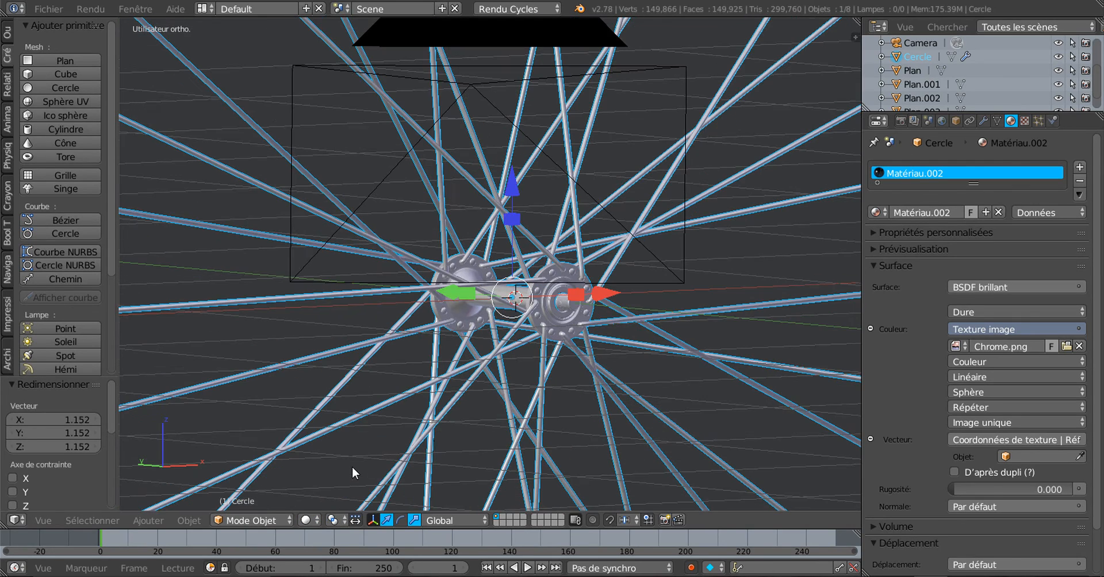
# Step: Show the preview of the wheel's material and widen the 3D viewport by narrowing the properties area
pyautogui.click(914, 249)
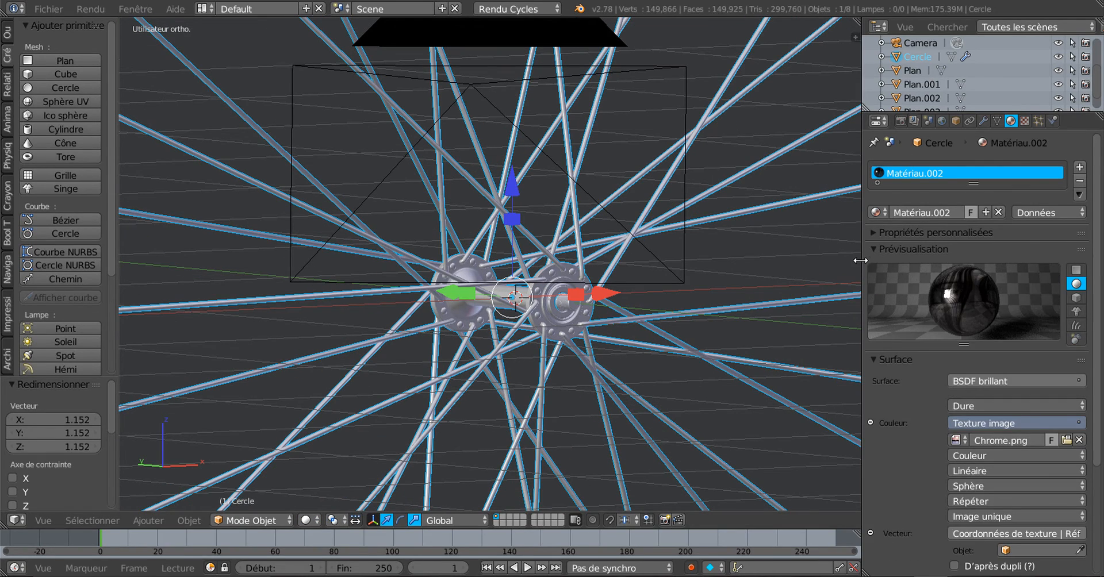
pyautogui.moveTo(864, 249); pyautogui.dragTo(1022, 247)
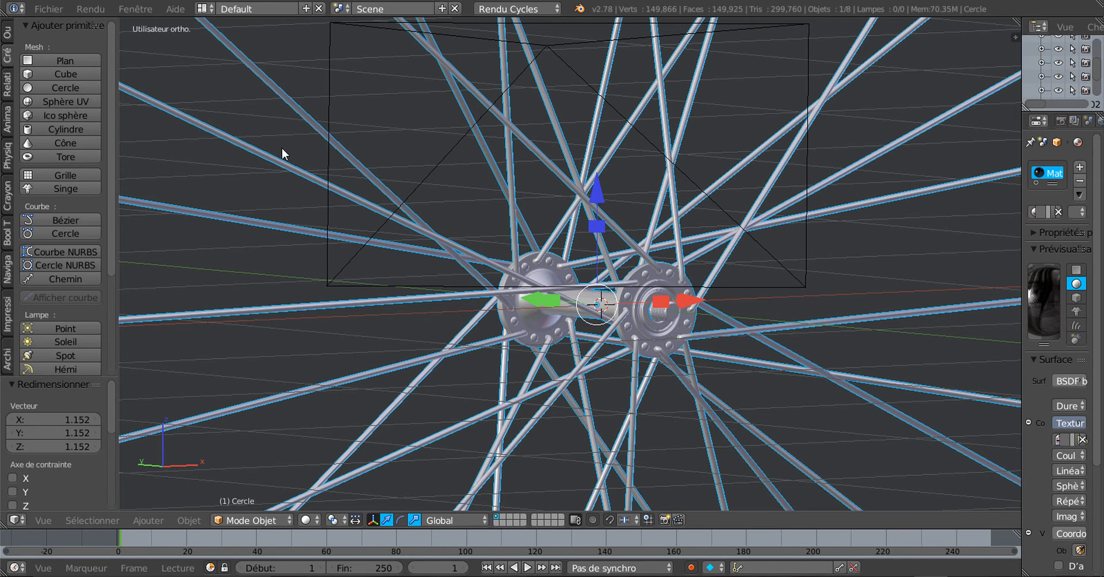
# Step: Enable automatic packing of all external data into the .blend file
pyautogui.click(120, 10)
pyautogui.moveTo(50, 9)
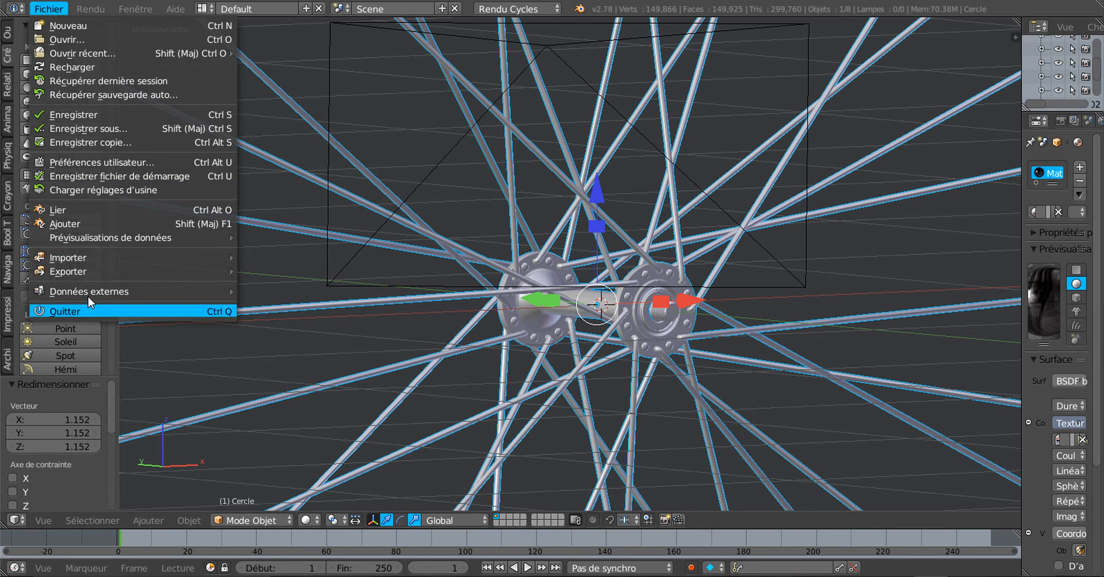
pyautogui.moveTo(95, 291)
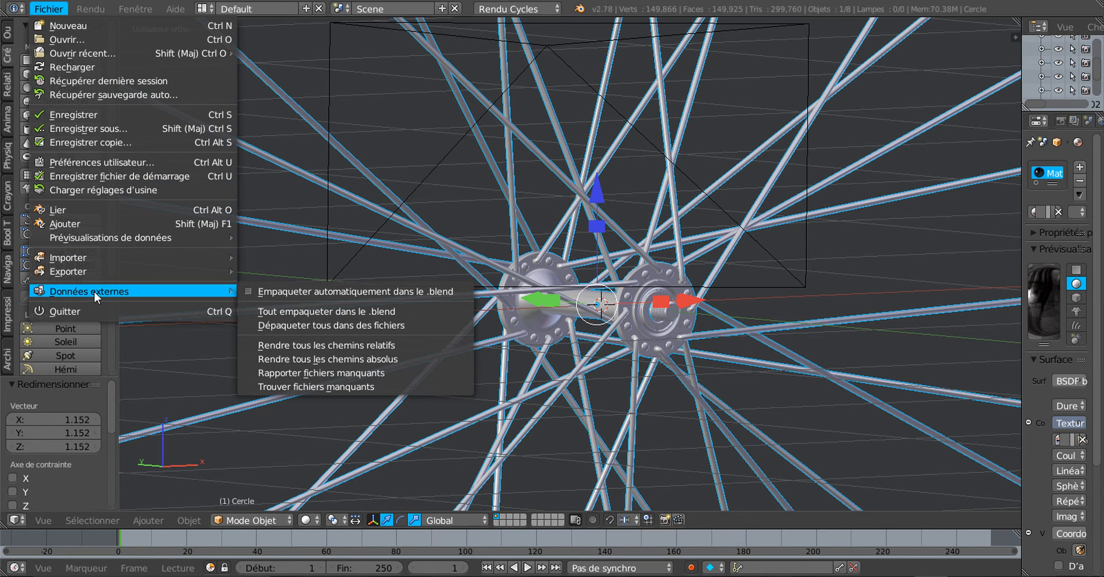
pyautogui.click(247, 292)
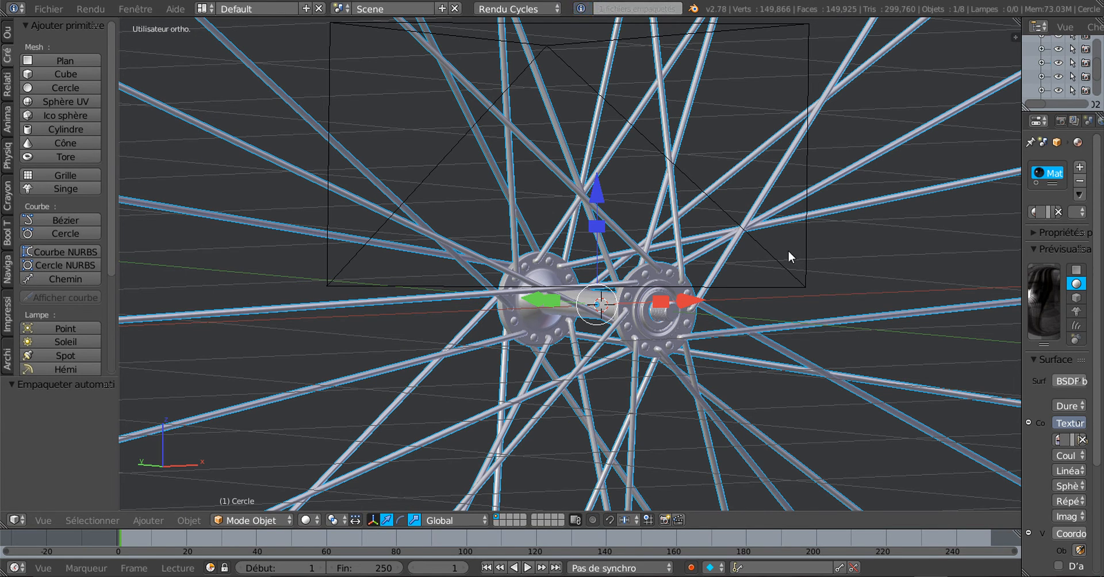
pyautogui.scroll(-1, 673, 244)
pyautogui.keyDown('shift'); pyautogui.moveTo(617, 269); pyautogui.dragTo(565, 292, button='middle'); pyautogui.keyUp('shift')
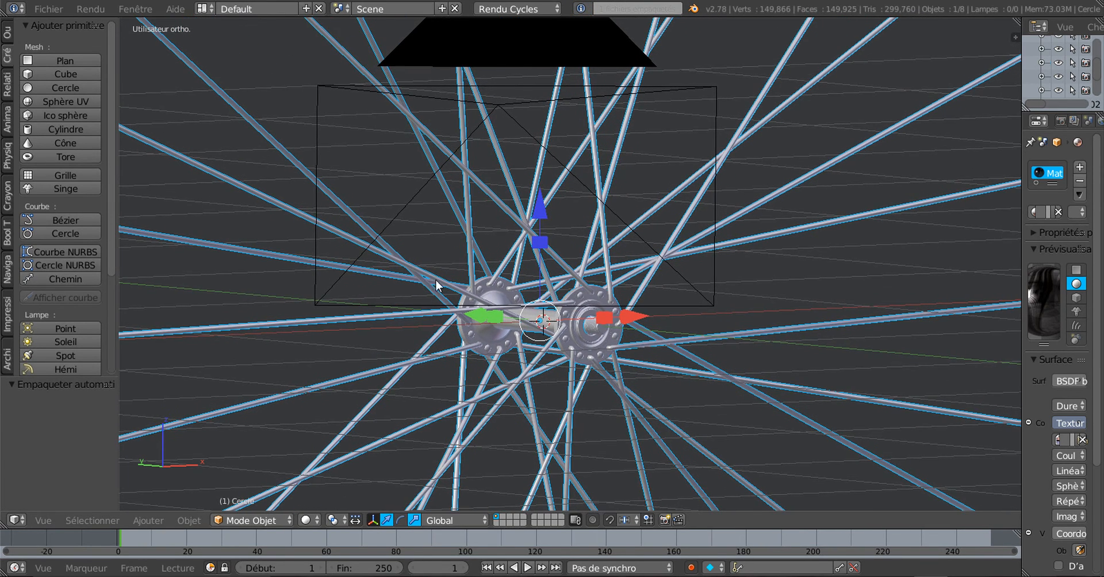
# Step: Open the save-as file browser for the scene and choose the Desktop folder as its destination
pyautogui.click(48, 9)
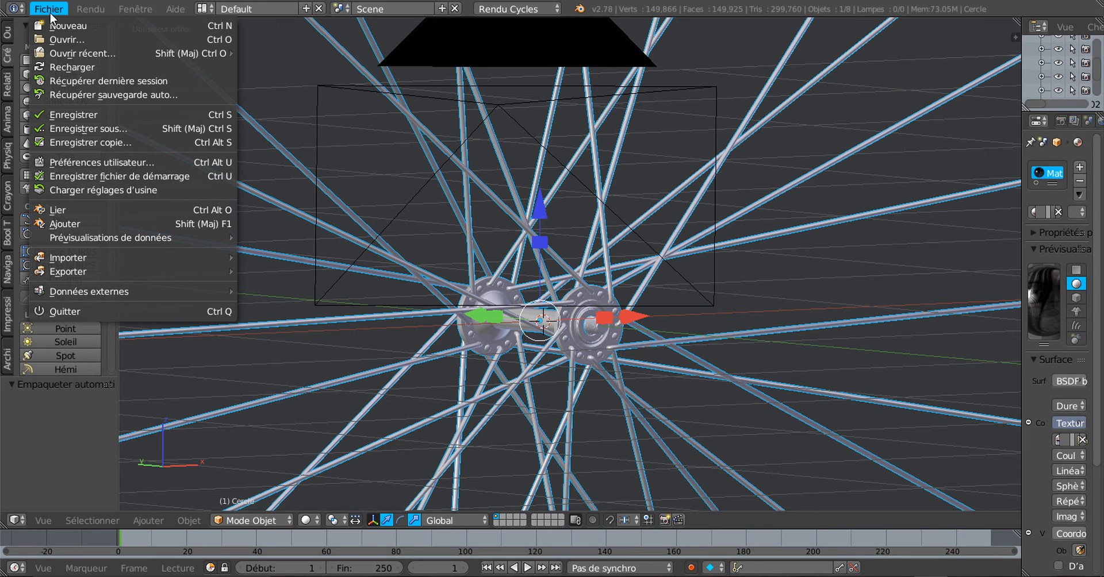
pyautogui.click(102, 131)
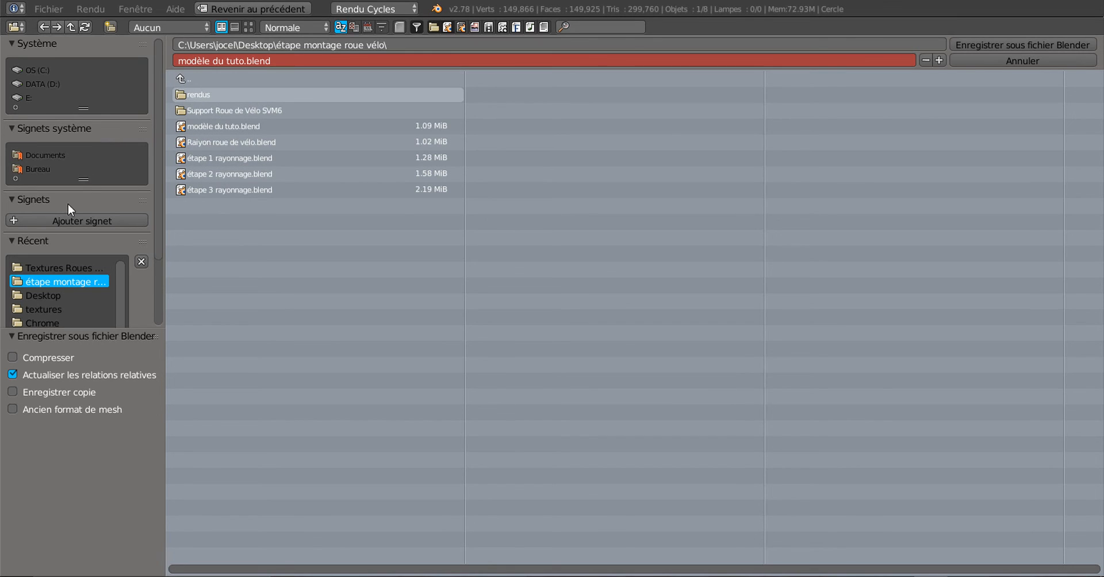
pyautogui.click(30, 168)
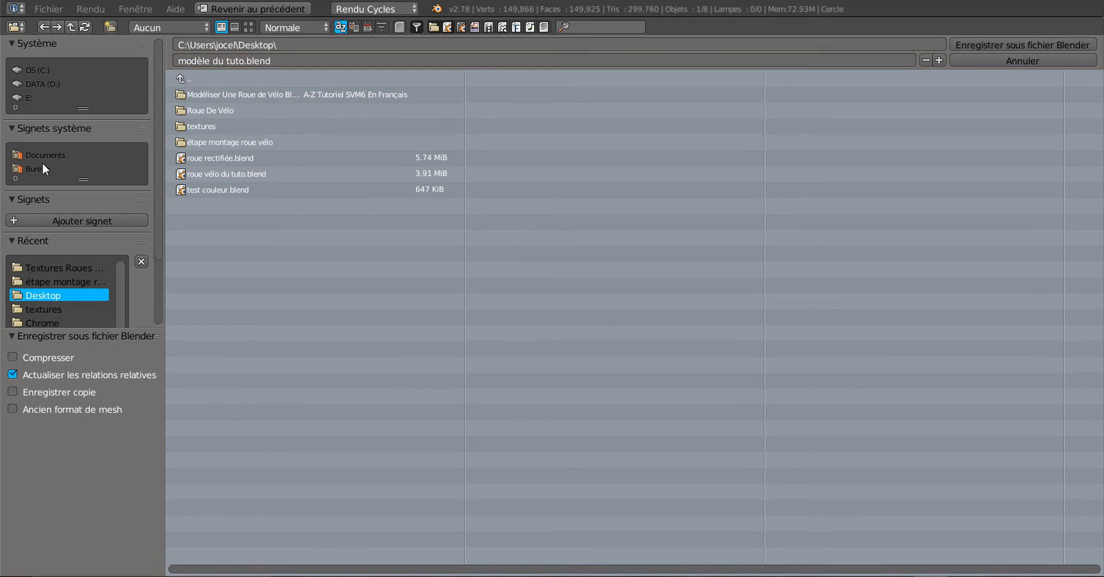
# Step: Change the ending of the file name "modèle du tuto.blend" to mark it as number 2 and save the scene
pyautogui.click(284, 60)
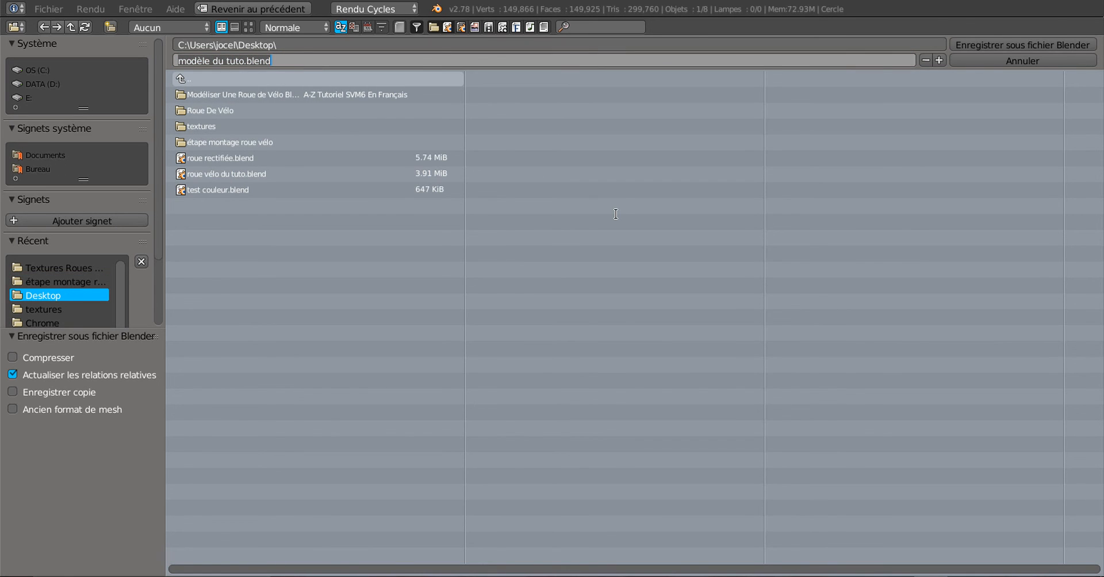
pyautogui.press('End')
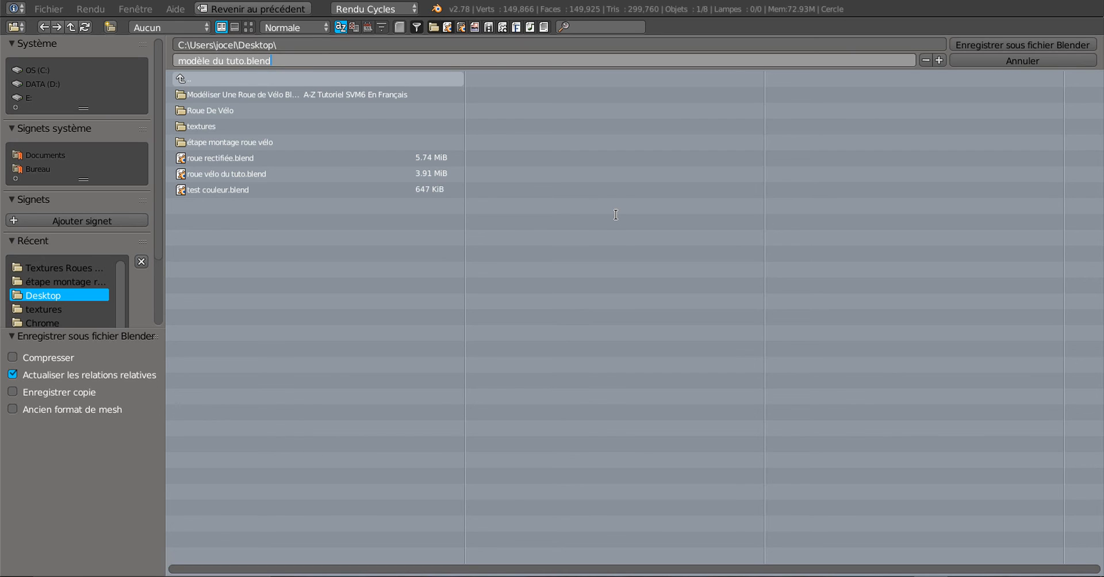
pyautogui.press('BackSpace')
pyautogui.press('BackSpace')
pyautogui.press('BackSpace')
pyautogui.press('BackSpace')
pyautogui.press('BackSpace')
pyautogui.write('N)2')
pyautogui.click(987, 41)
pyautogui.click(988, 46)
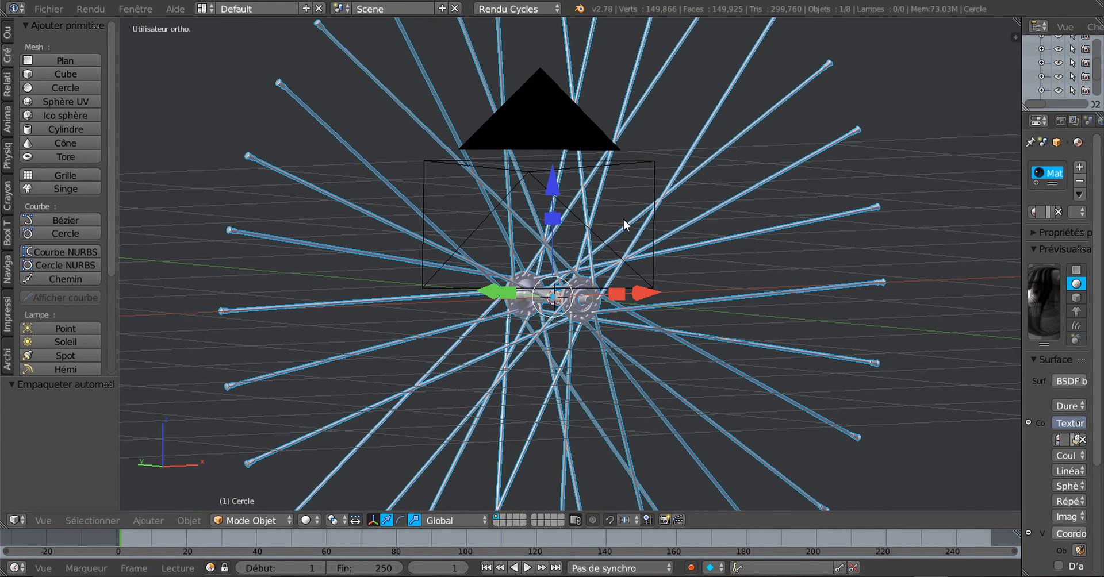
pyautogui.press('KP_4')
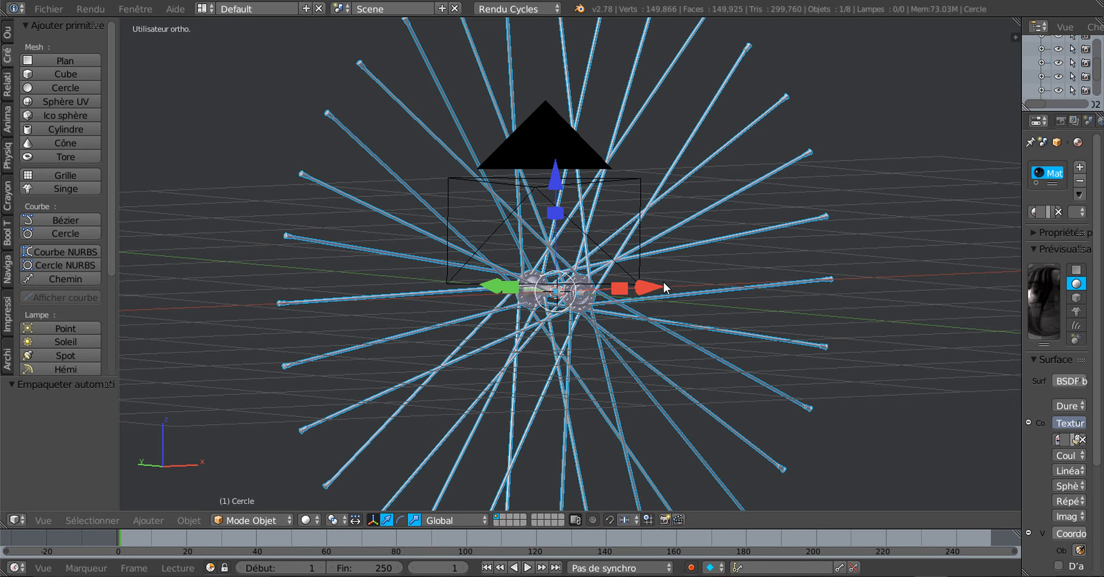
pyautogui.press('KP_4')
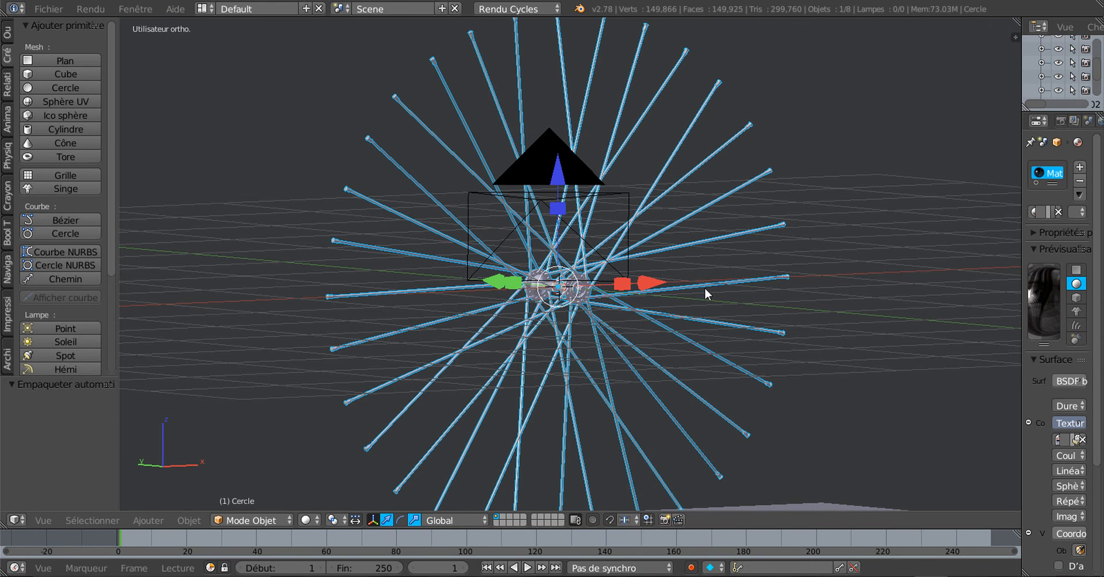